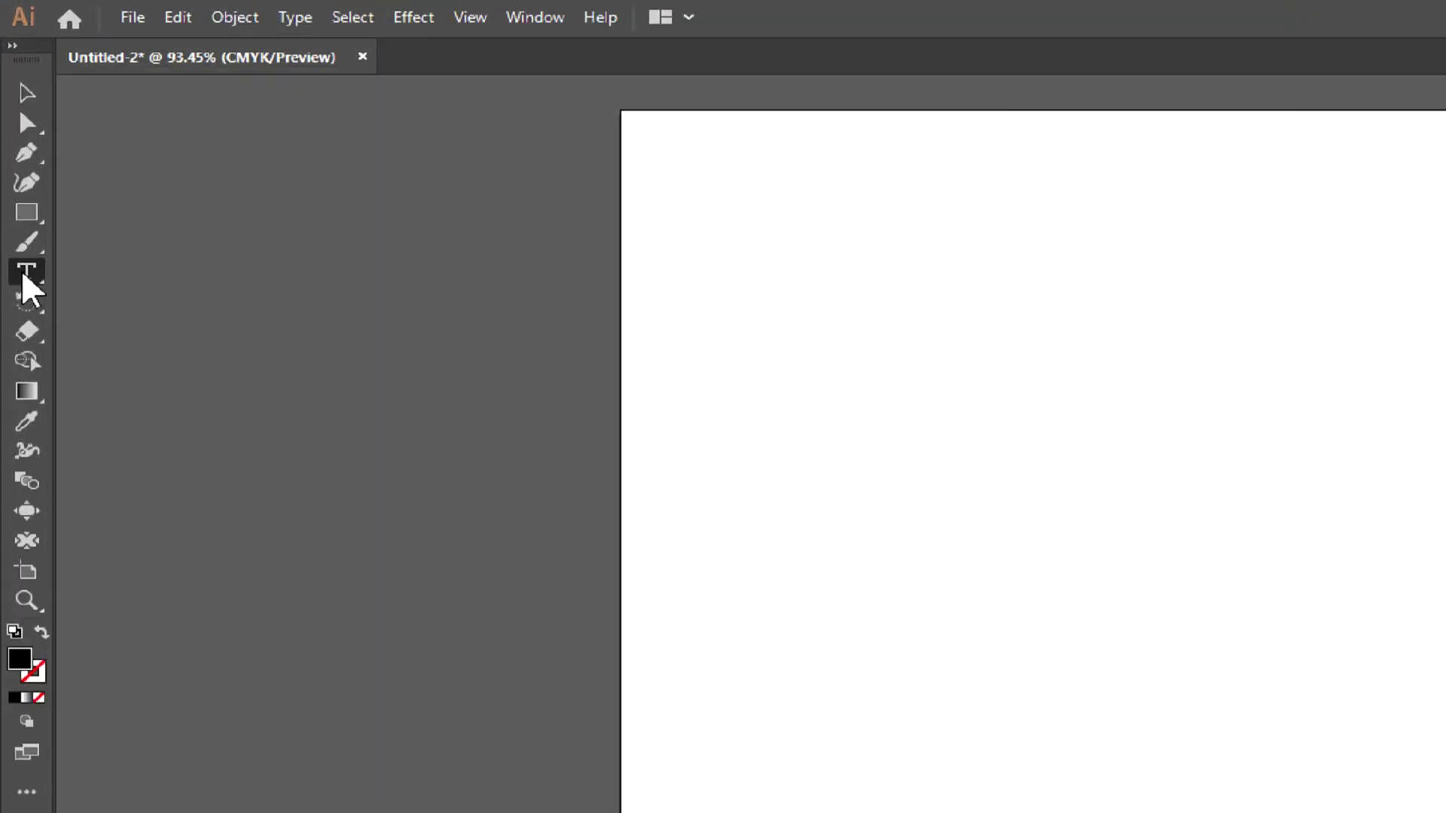
# - Create Lorem ipsum point text with the horizontal Type tool at the artboard's left edge
pyautogui.click(15, 158)
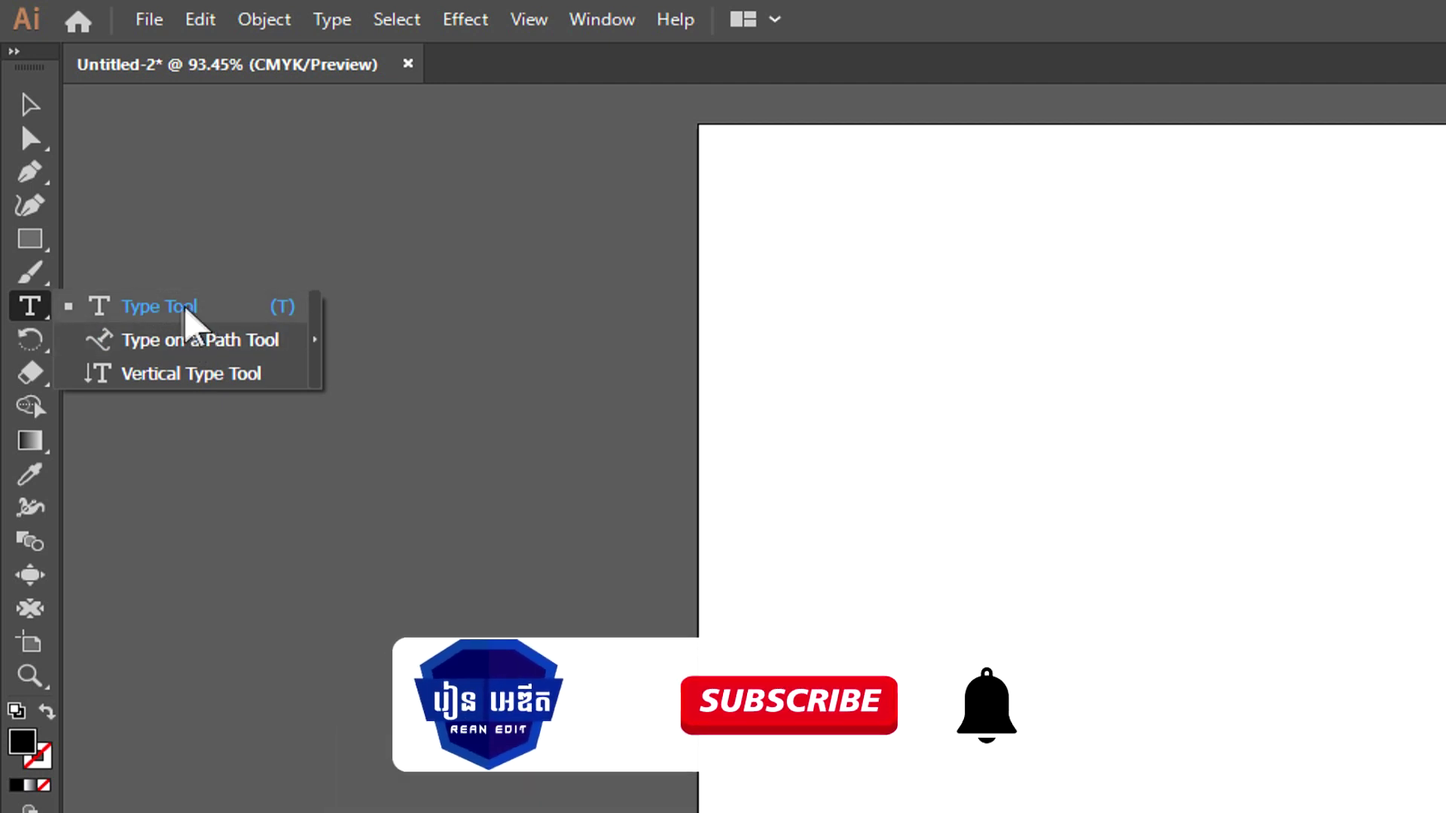
pyautogui.click(186, 309)
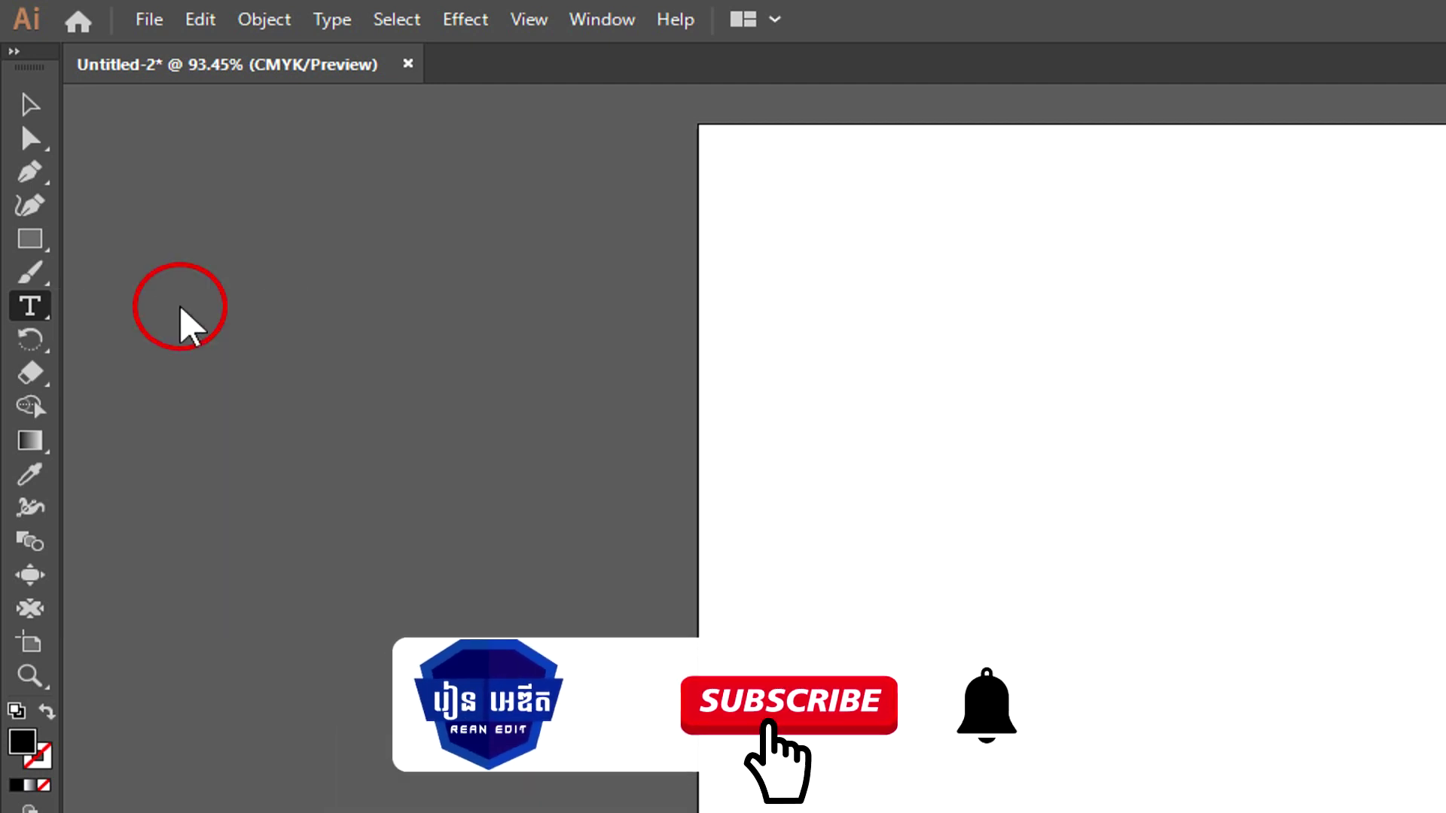
pyautogui.click(500, 510)
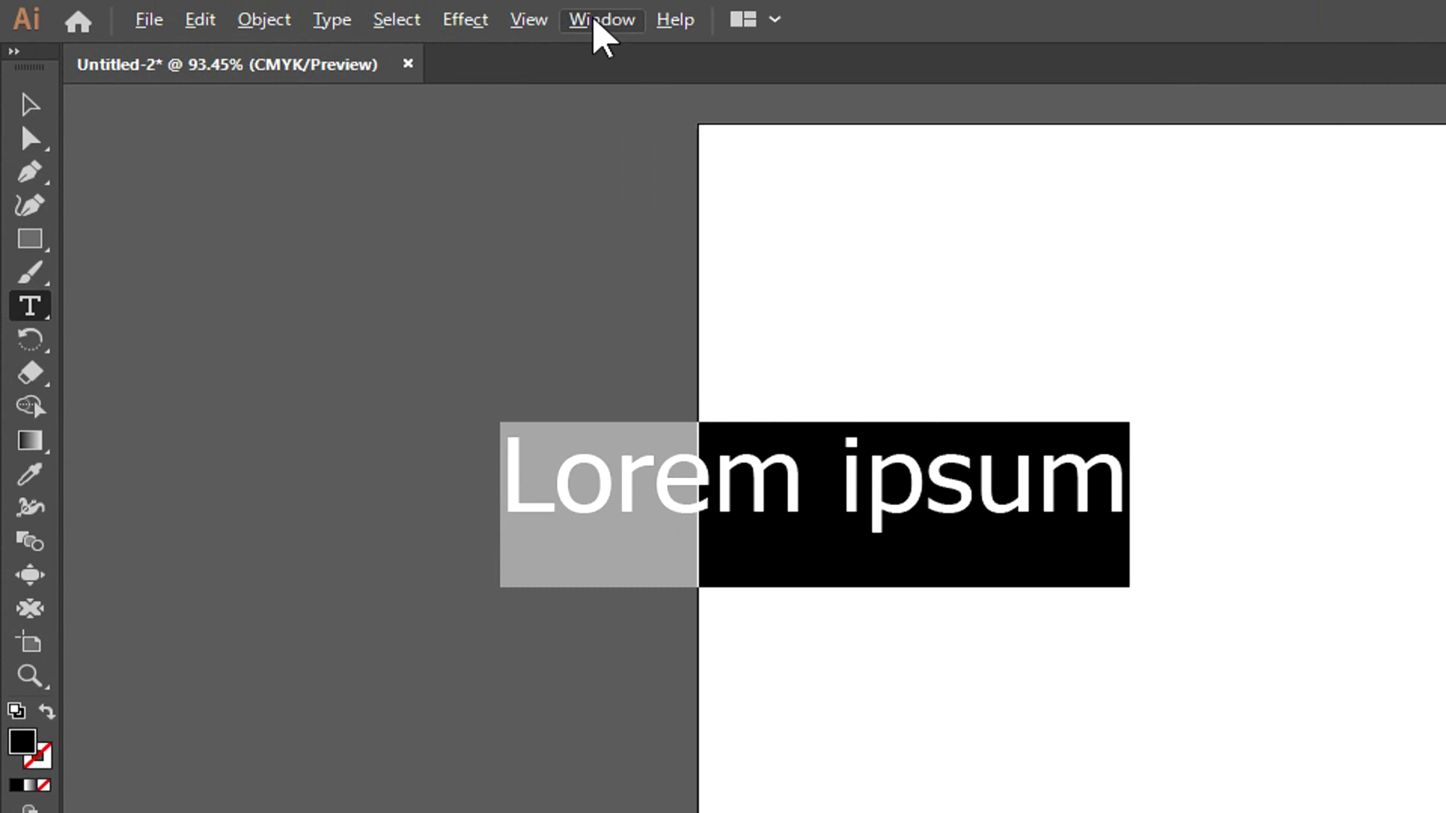
# - Open the Paragraph panel from the Window menu and place it beside the text
pyautogui.click(595, 20)
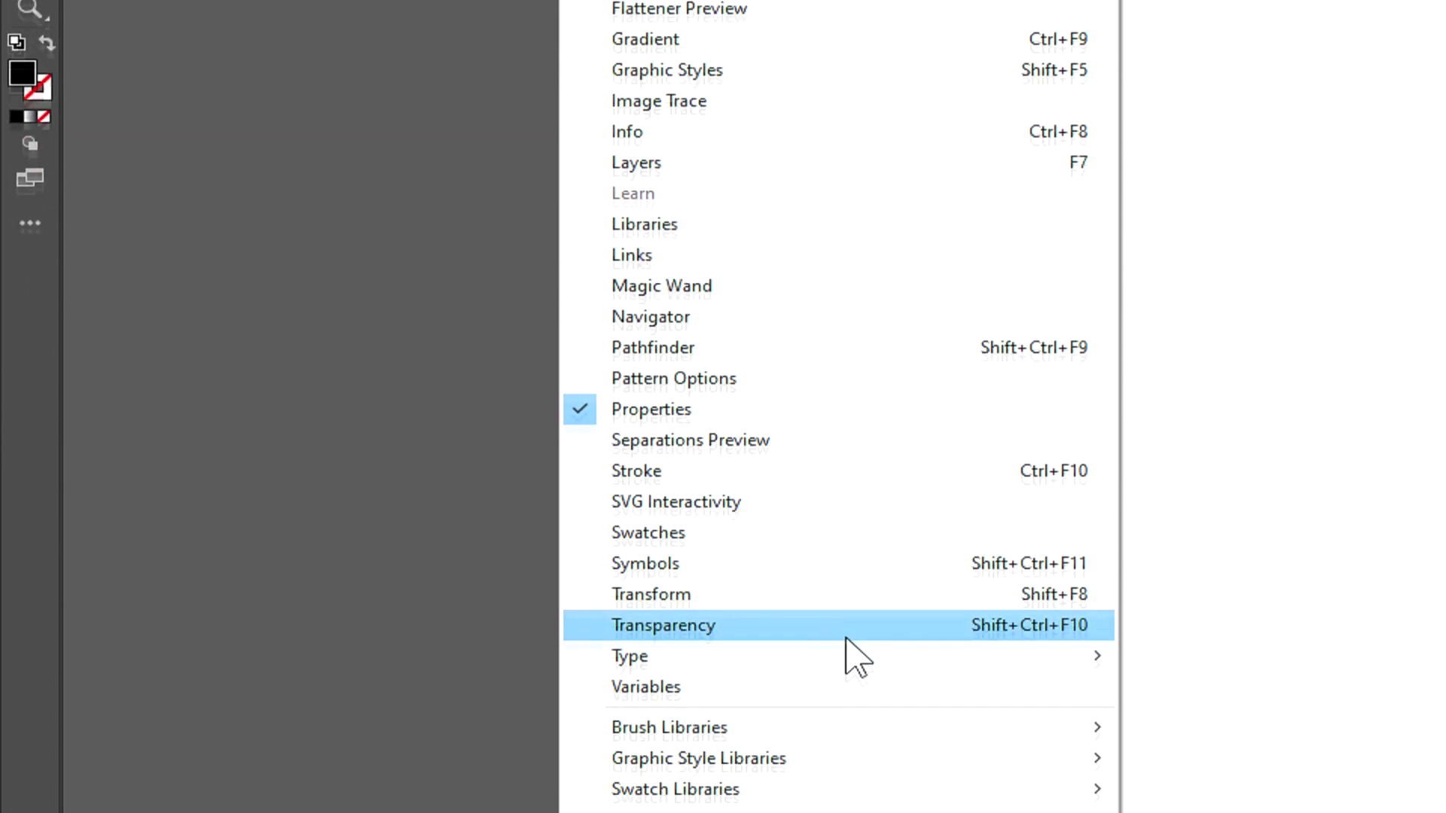
pyautogui.moveTo(446, 512)
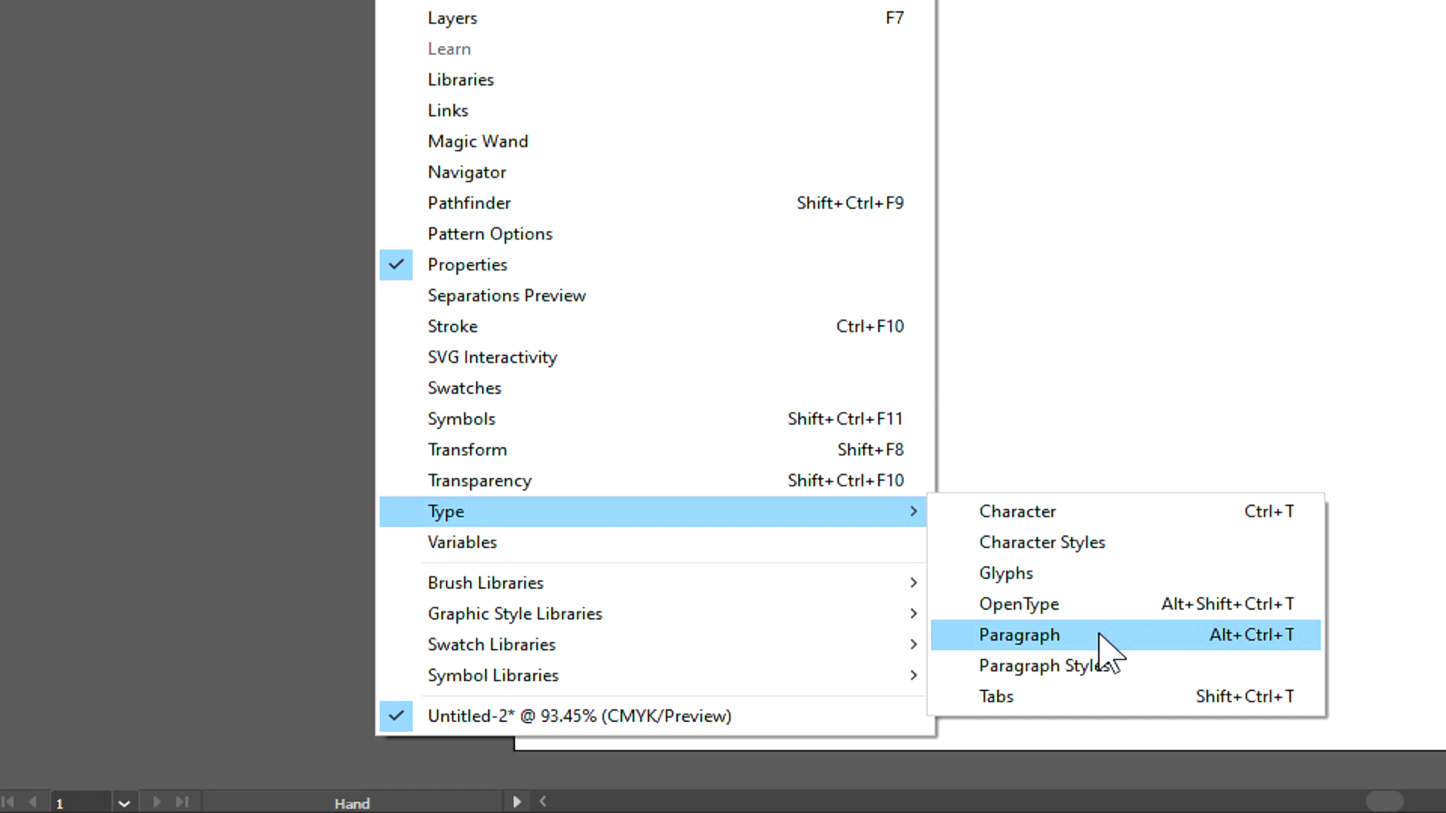
pyautogui.click(1078, 635)
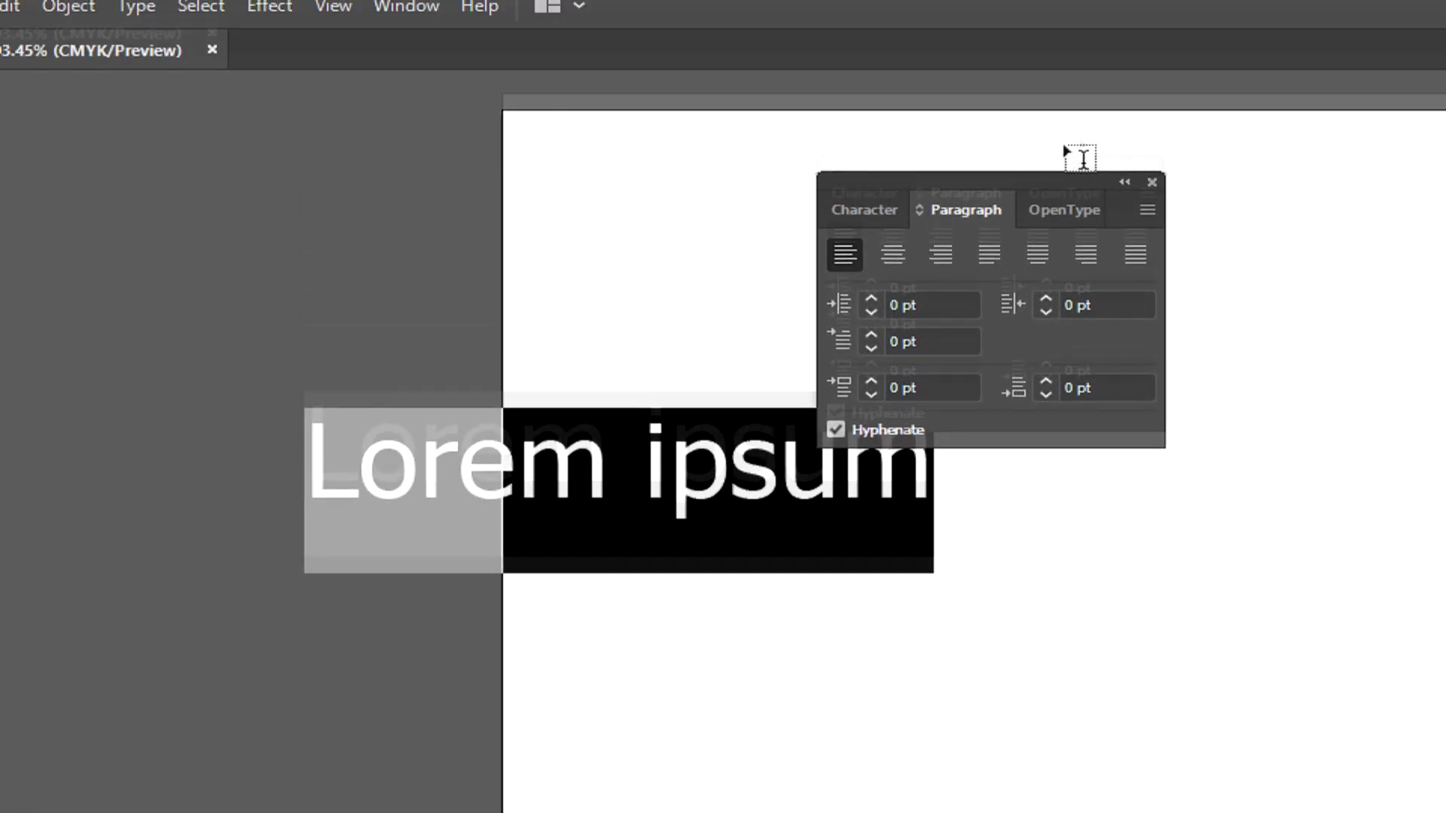
pyautogui.moveTo(997, 194); pyautogui.dragTo(1148, 512)
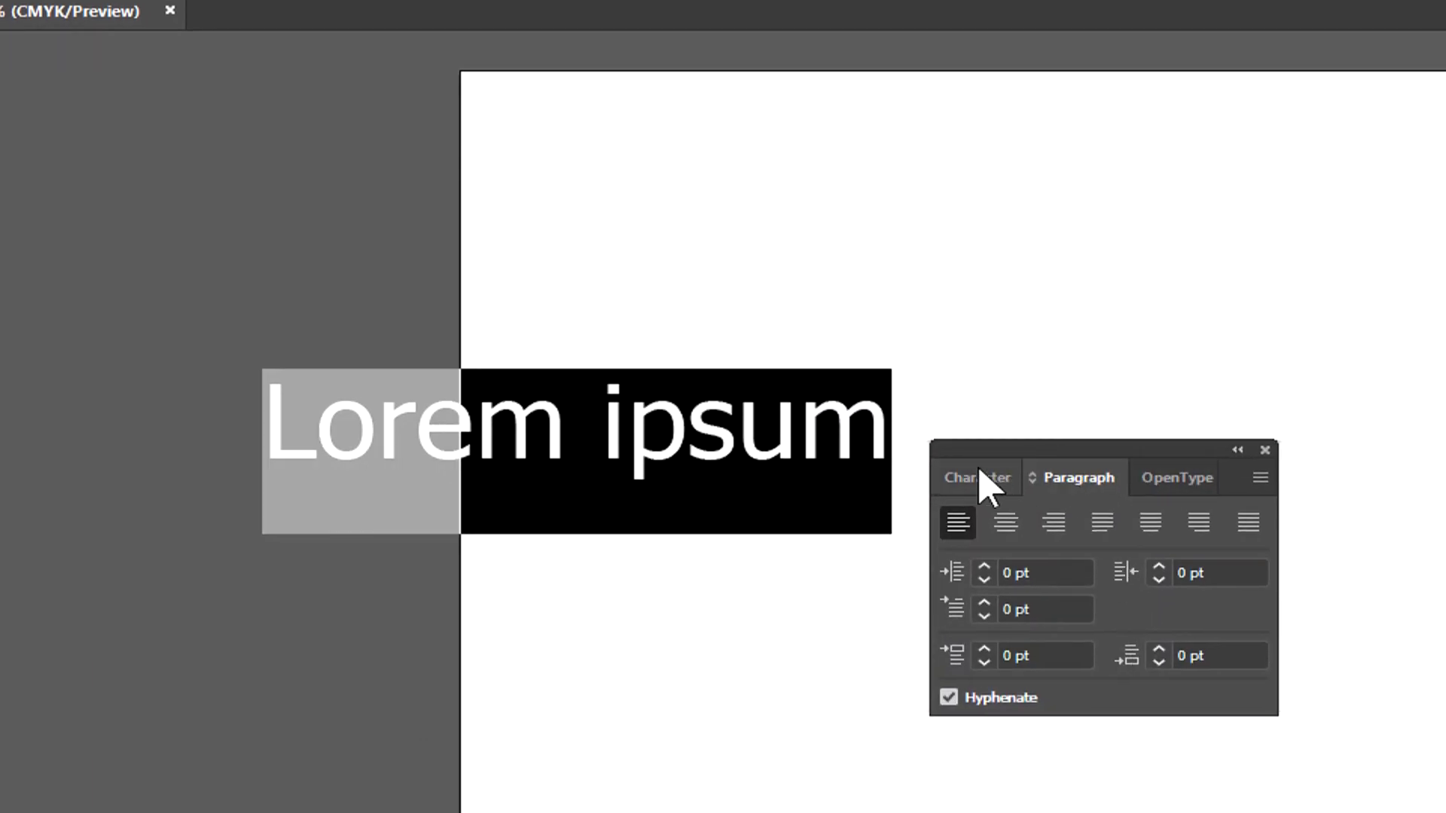
# - Review the Character, Paragraph and OpenType tabs, ending on Character (Khmer MEF1, 60 pt) near the text
pyautogui.click(988, 472)
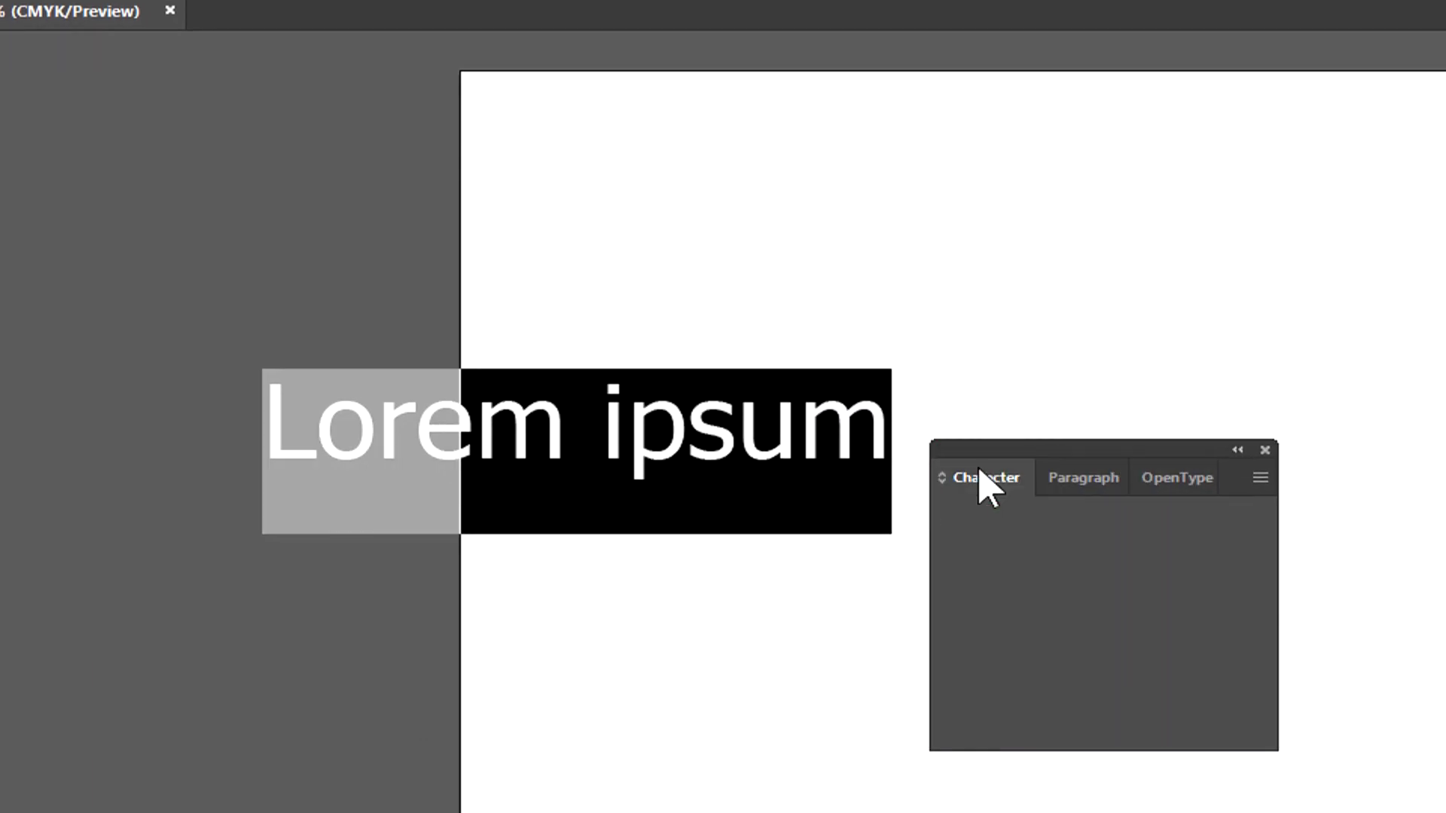
pyautogui.click(1061, 482)
pyautogui.click(1160, 480)
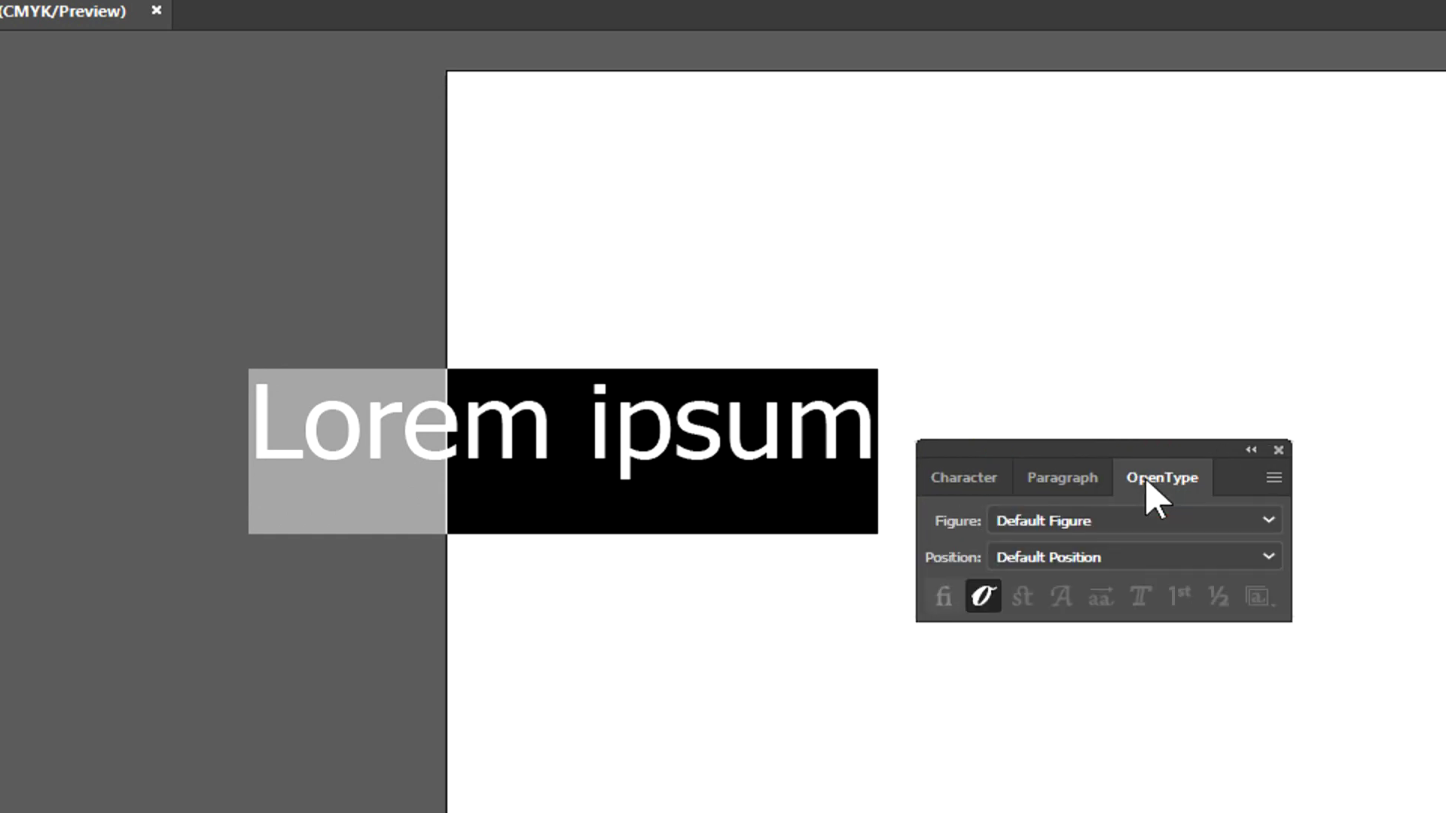
pyautogui.click(1068, 486)
pyautogui.click(962, 481)
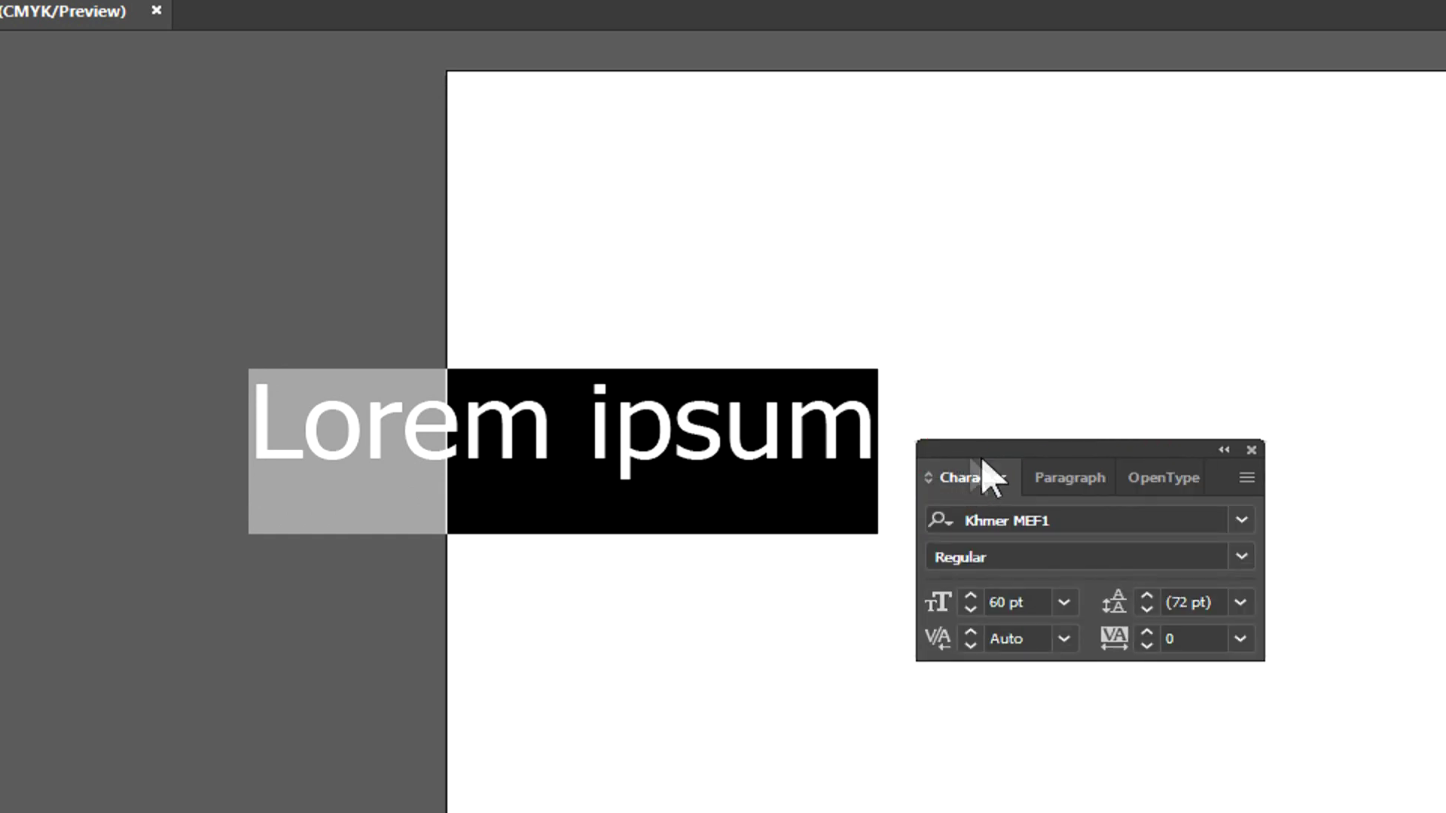
pyautogui.moveTo(1005, 451); pyautogui.dragTo(1055, 363)
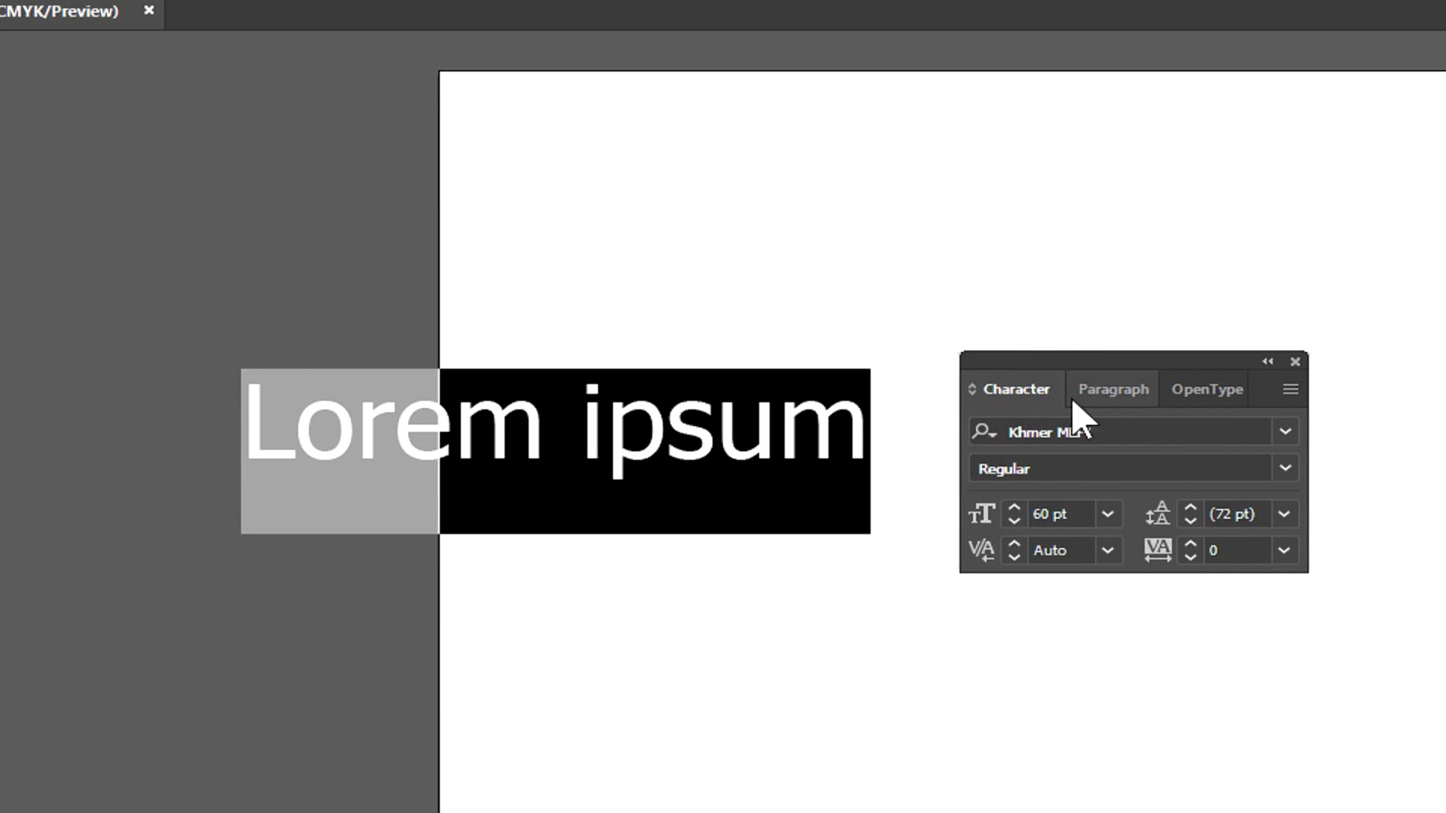
pyautogui.moveTo(1066, 364); pyautogui.dragTo(1030, 316)
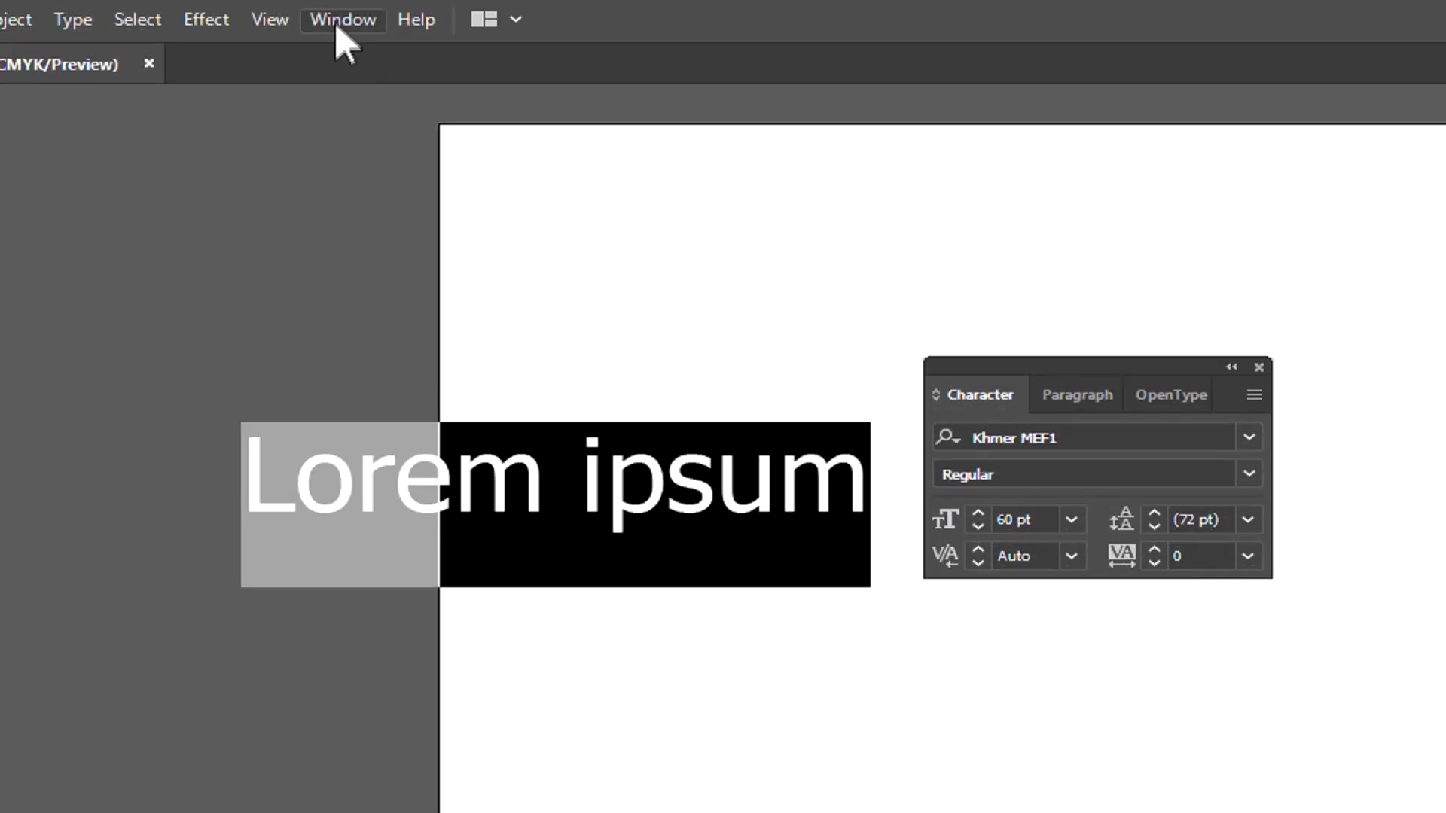
# - Select the Lorem ipsum placeholder and type Khmer characters over it in Khmer MEF1, 60 pt
pyautogui.click(340, 23)
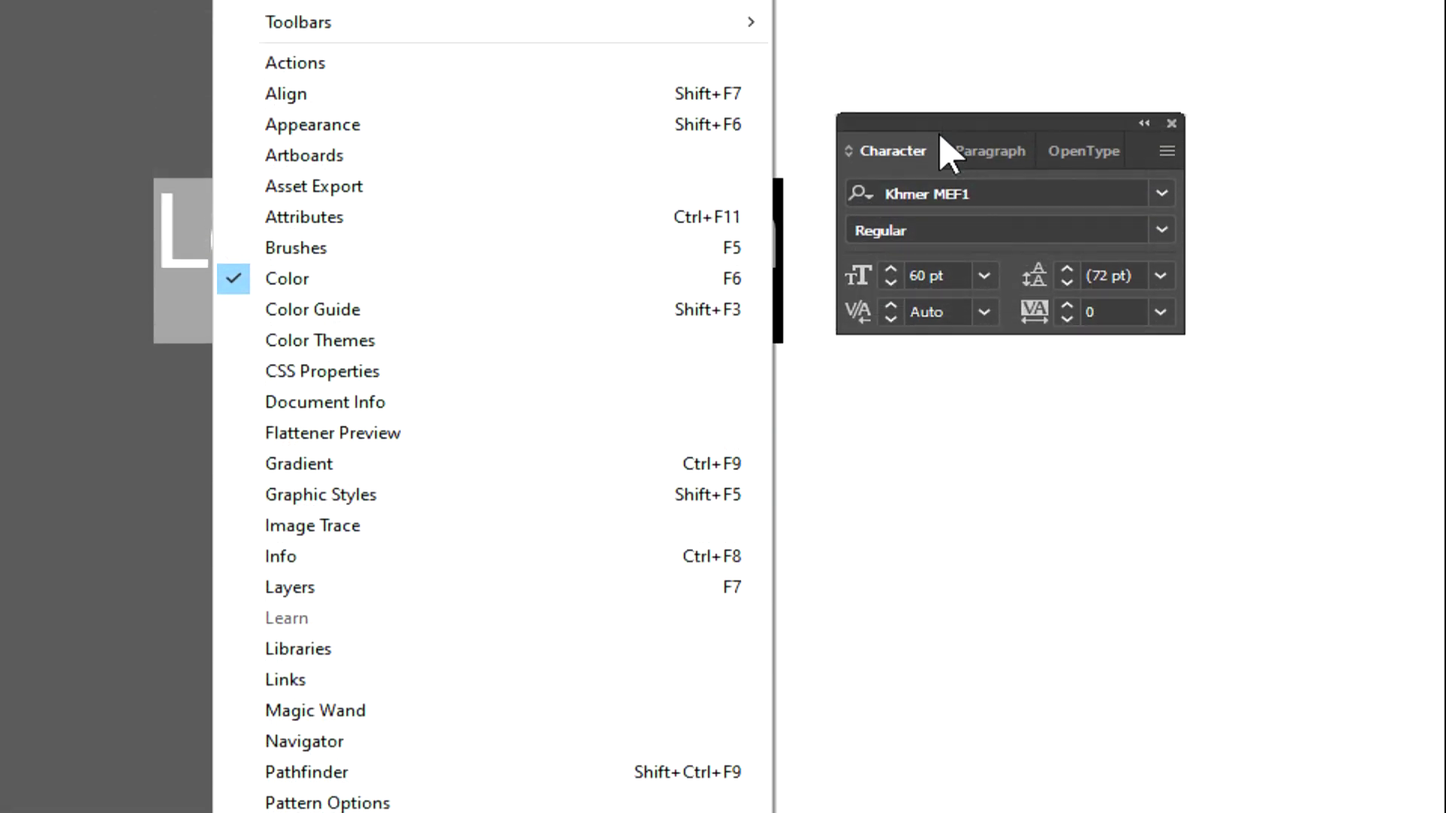
pyautogui.click(940, 198)
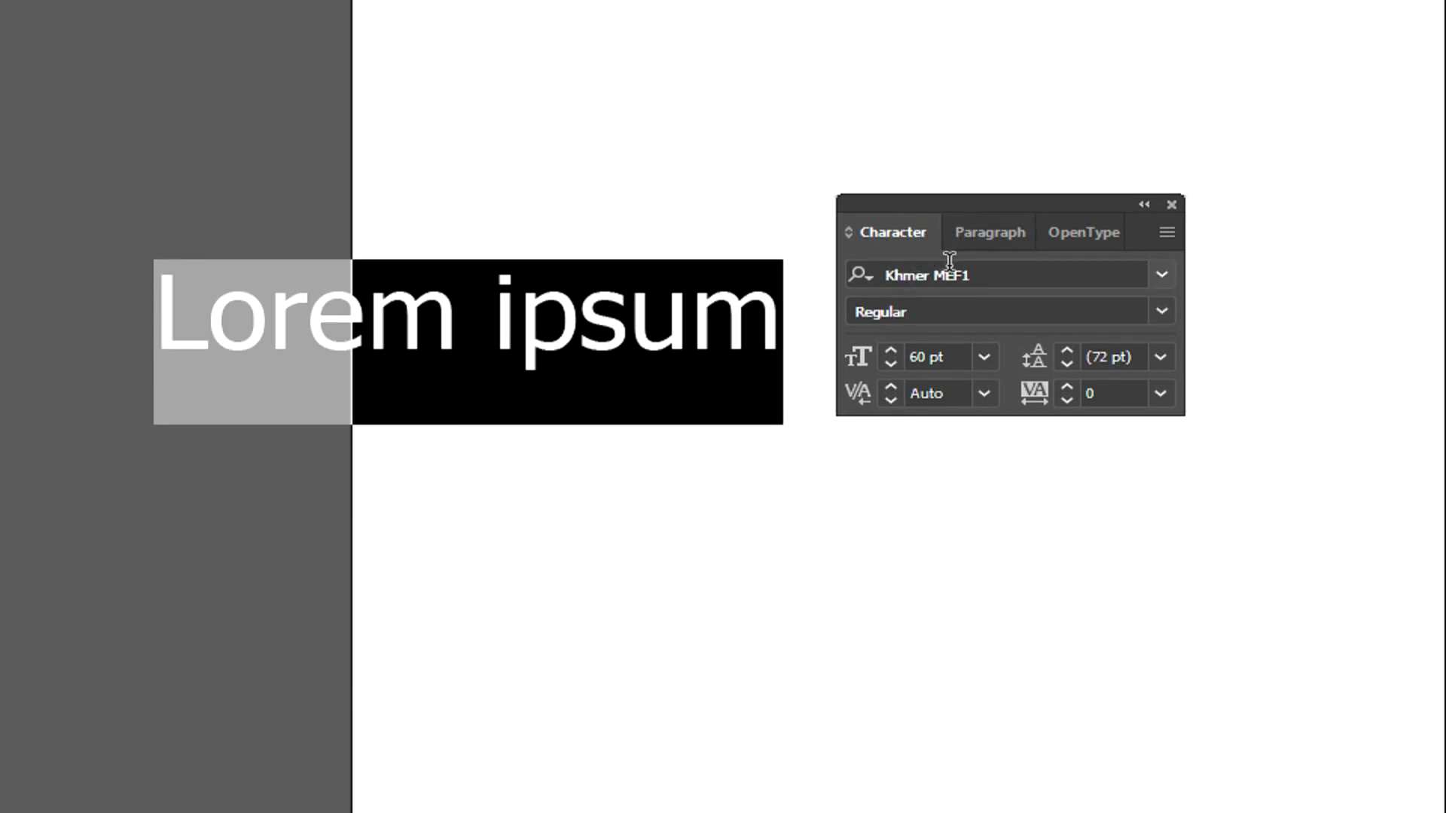
pyautogui.click(1008, 273)
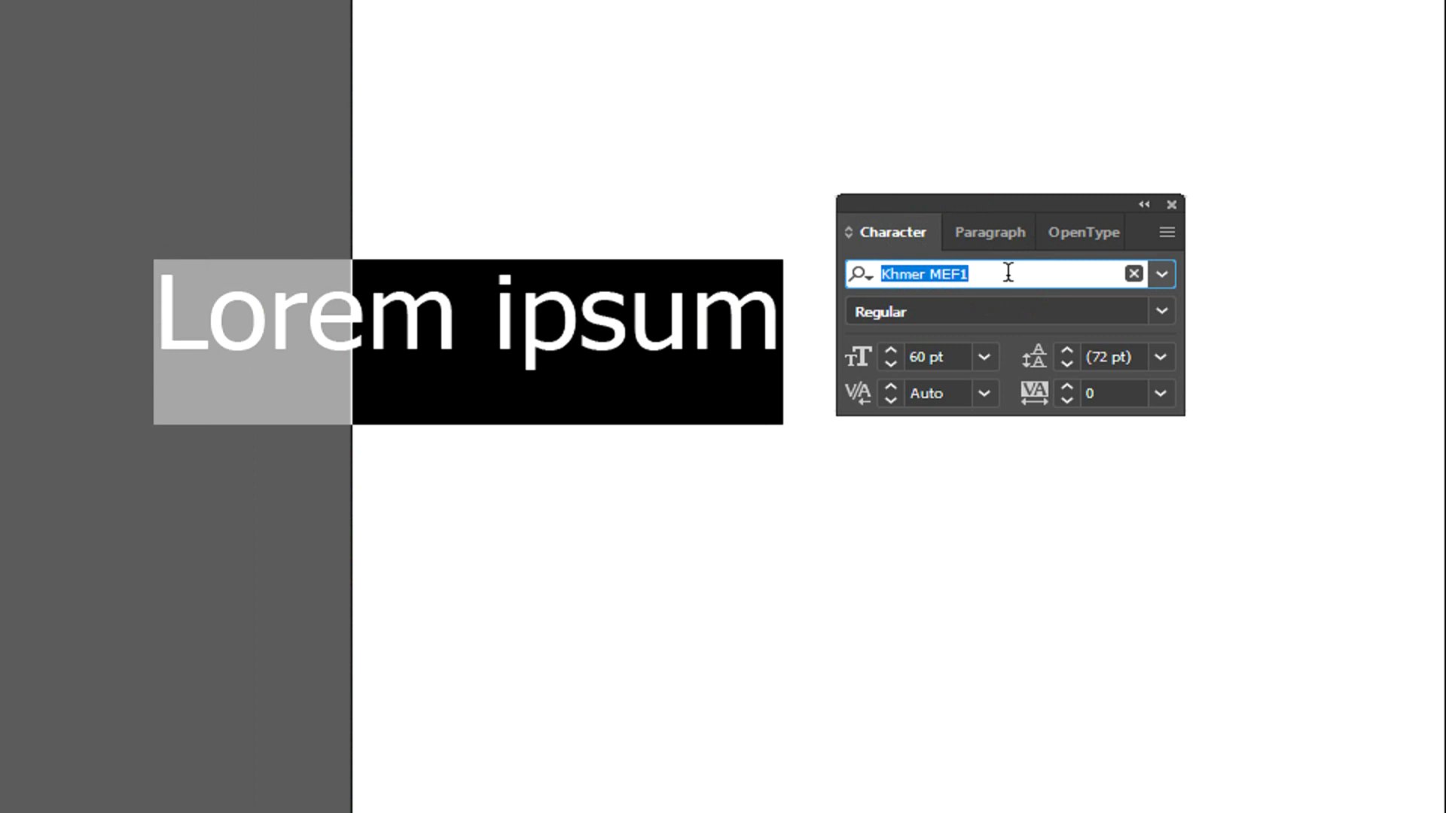
pyautogui.click(995, 273)
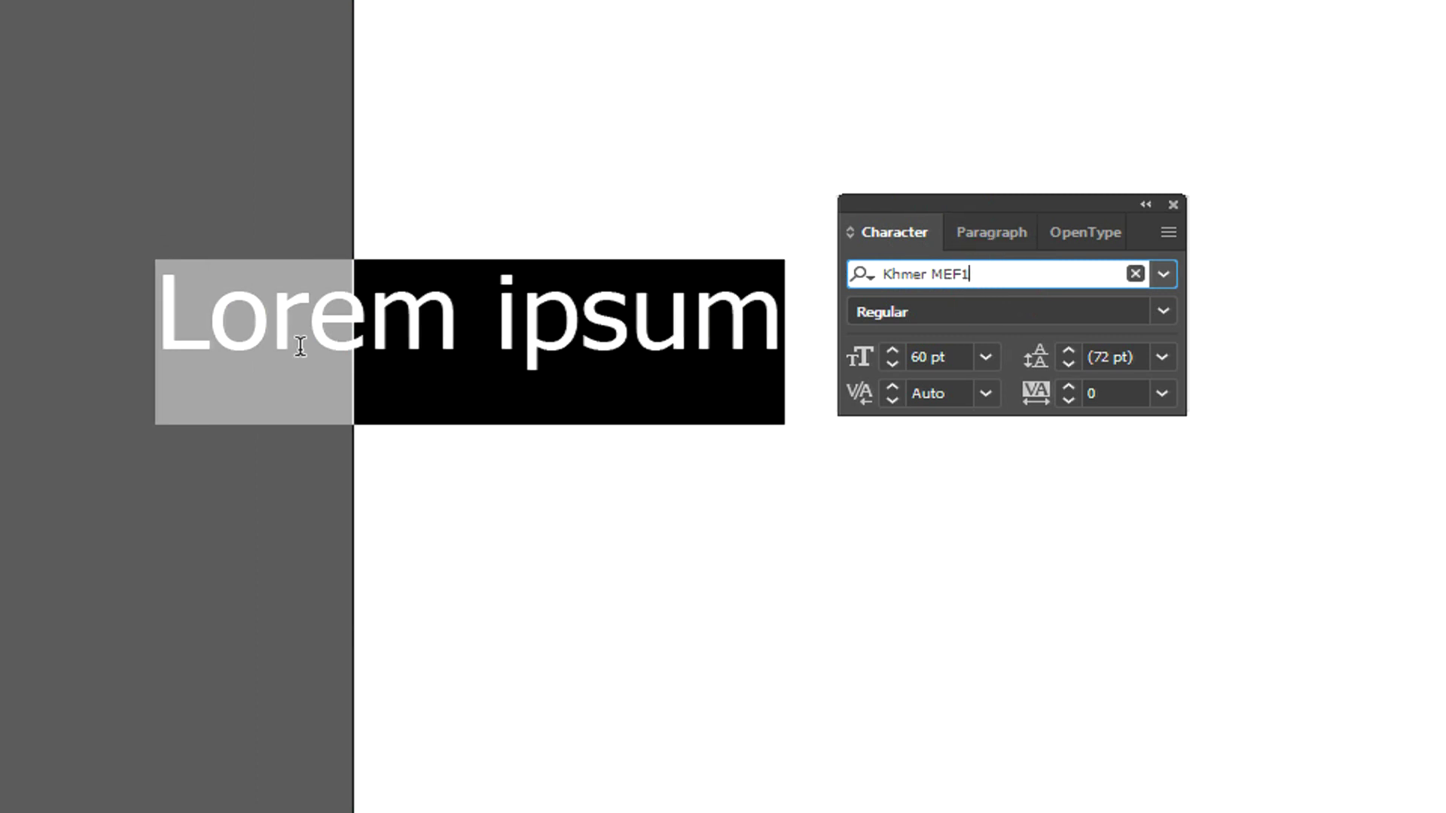
pyautogui.click(301, 335)
pyautogui.moveTo(301, 335); pyautogui.dragTo(951, 337)
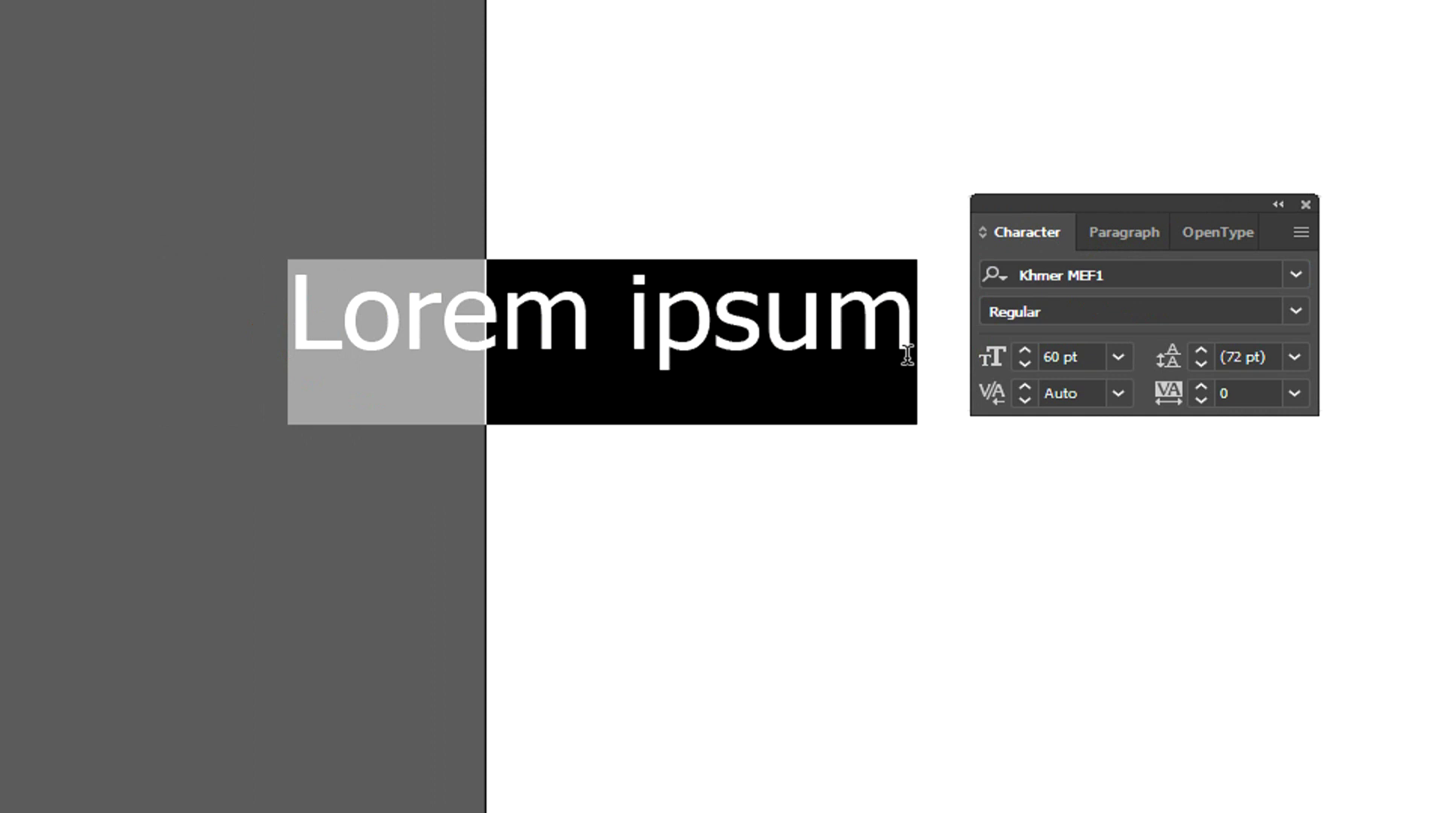
pyautogui.write('ដ')
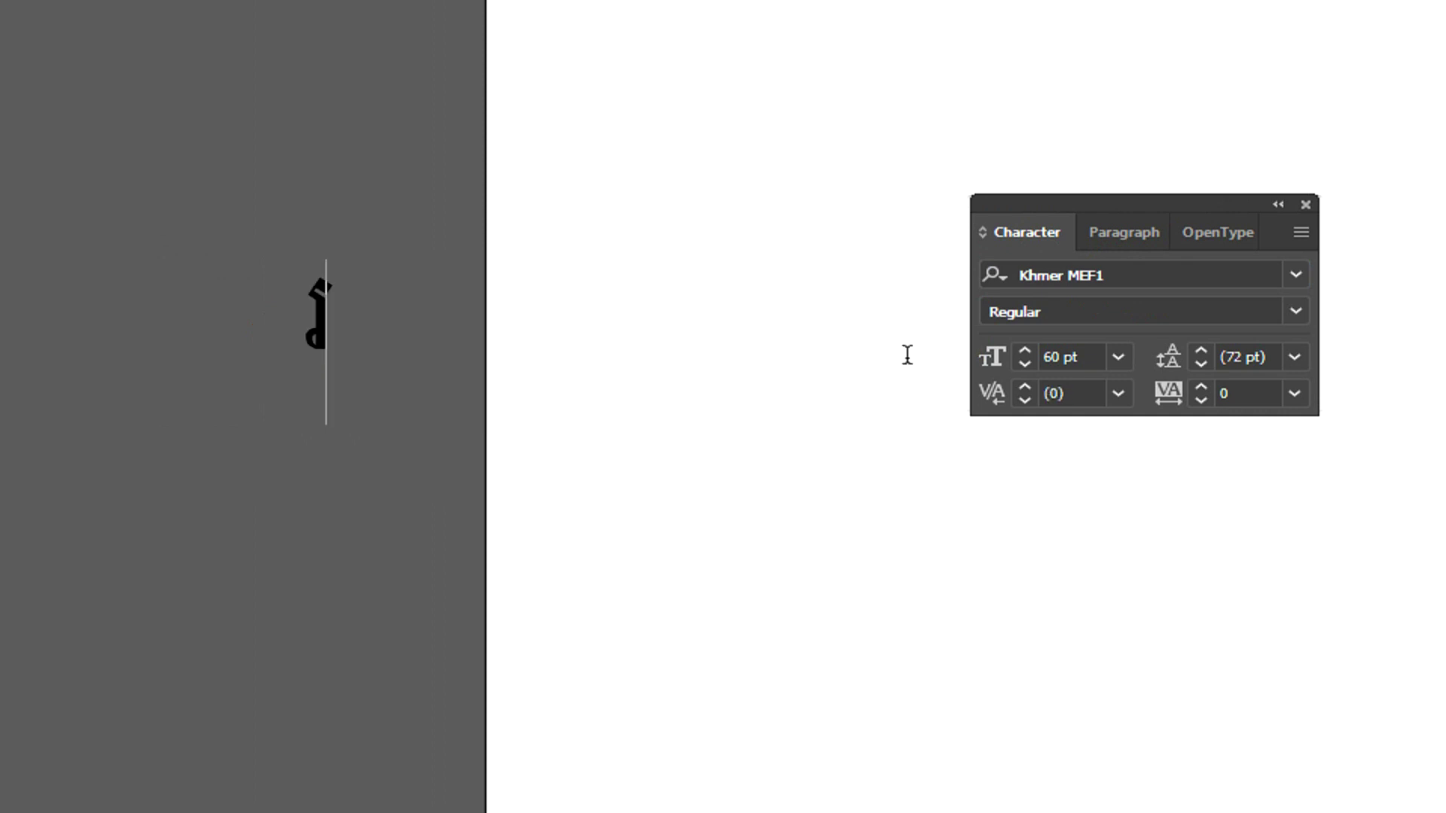
pyautogui.write('ផ')
# - Delete the extra glyph, type the rest of the Khmer word, and select the whole word
pyautogui.press('BackSpace')
pyautogui.write('ៀន')
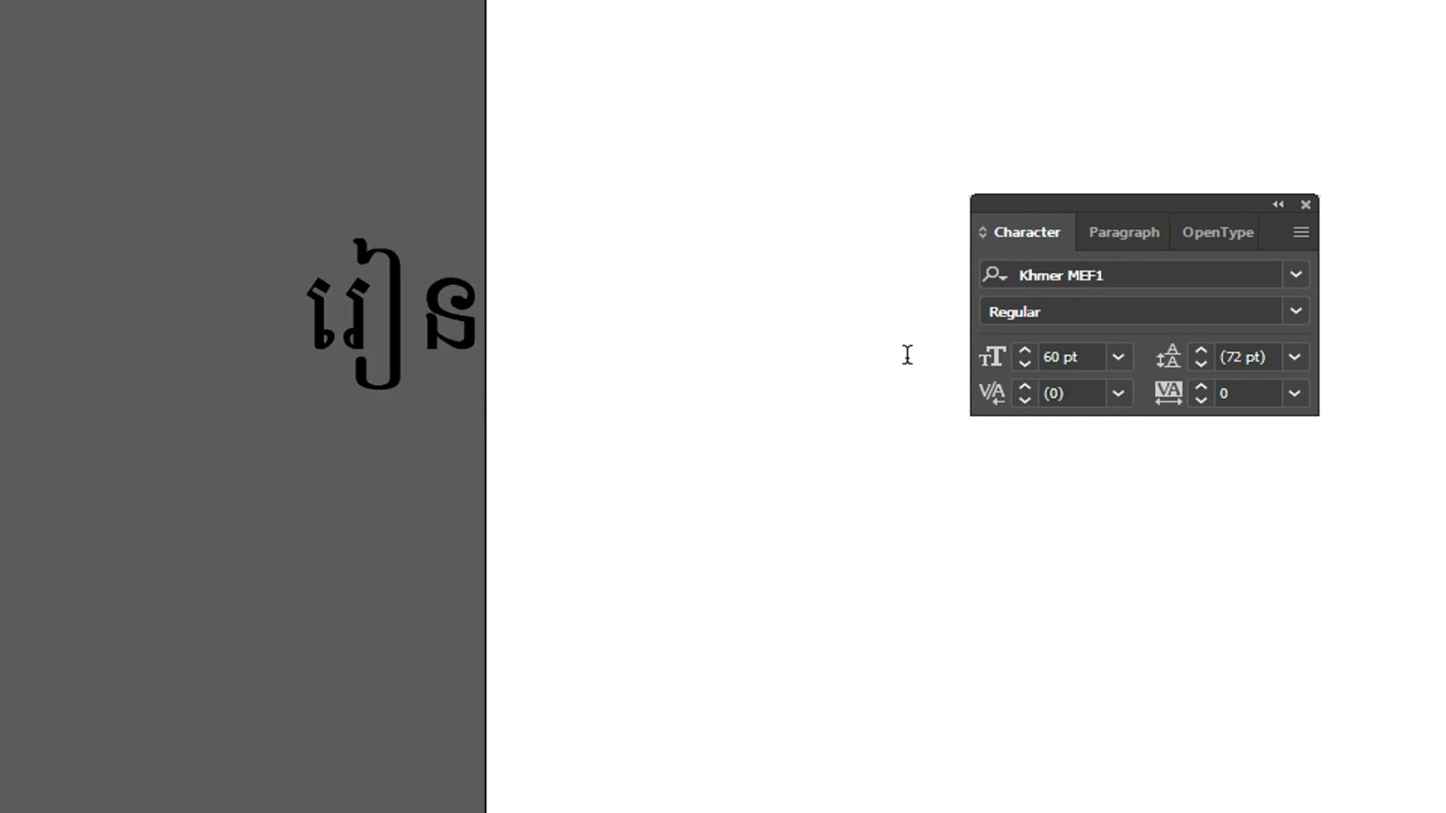
pyautogui.write('អើ')
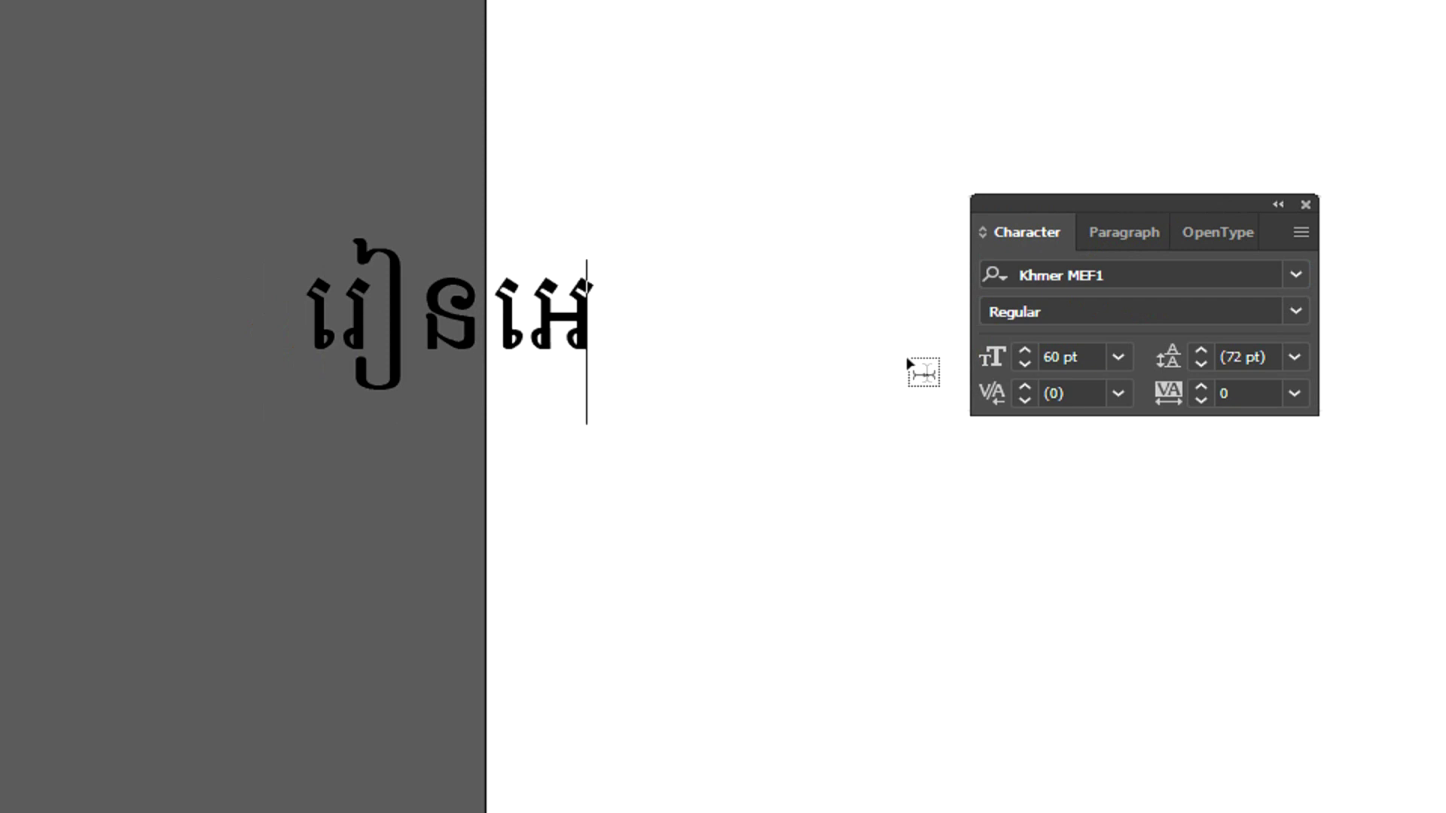
pyautogui.press('BackSpace')
pyautogui.write('េឌីត')
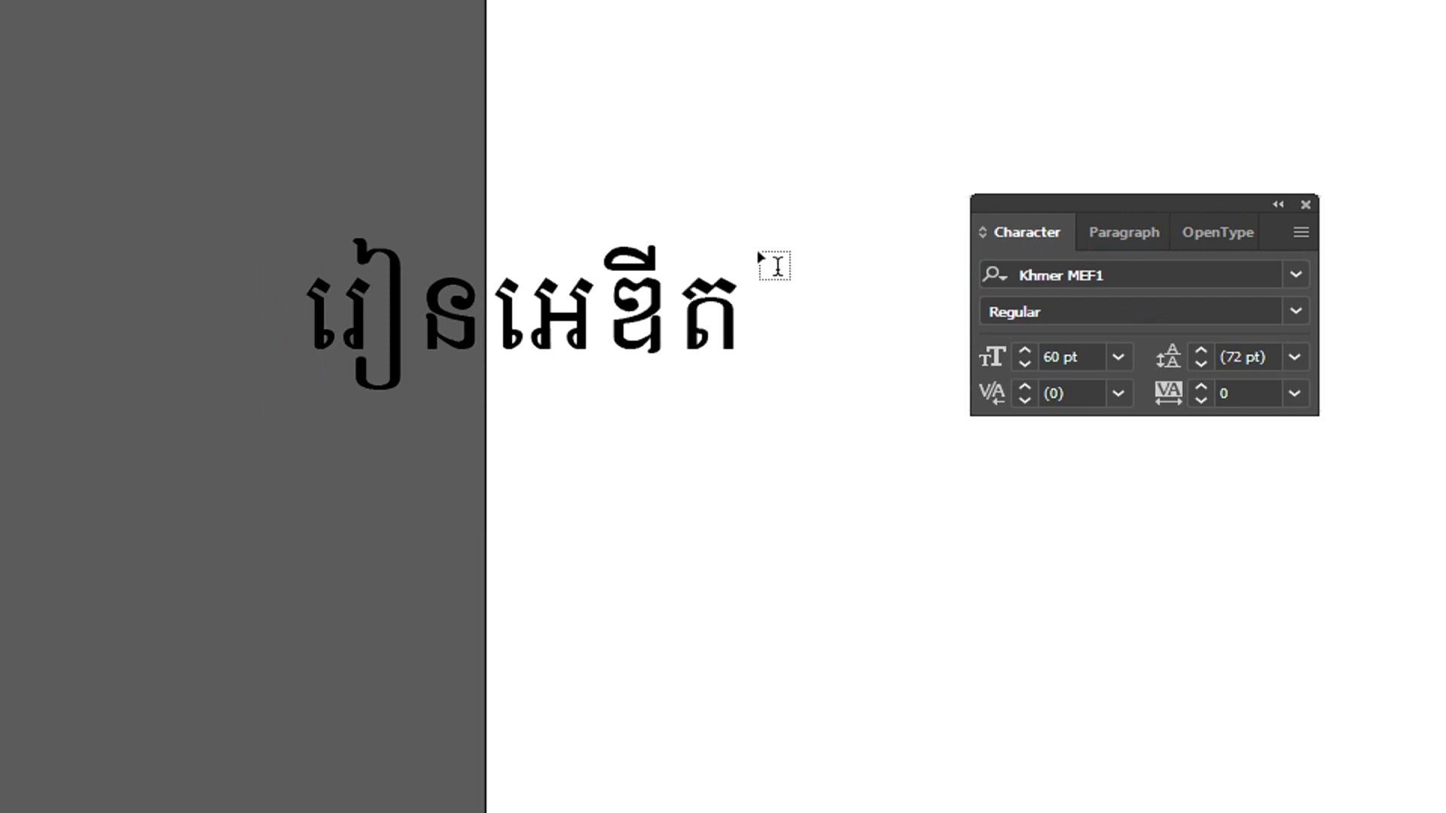
pyautogui.moveTo(733, 303); pyautogui.dragTo(281, 278)
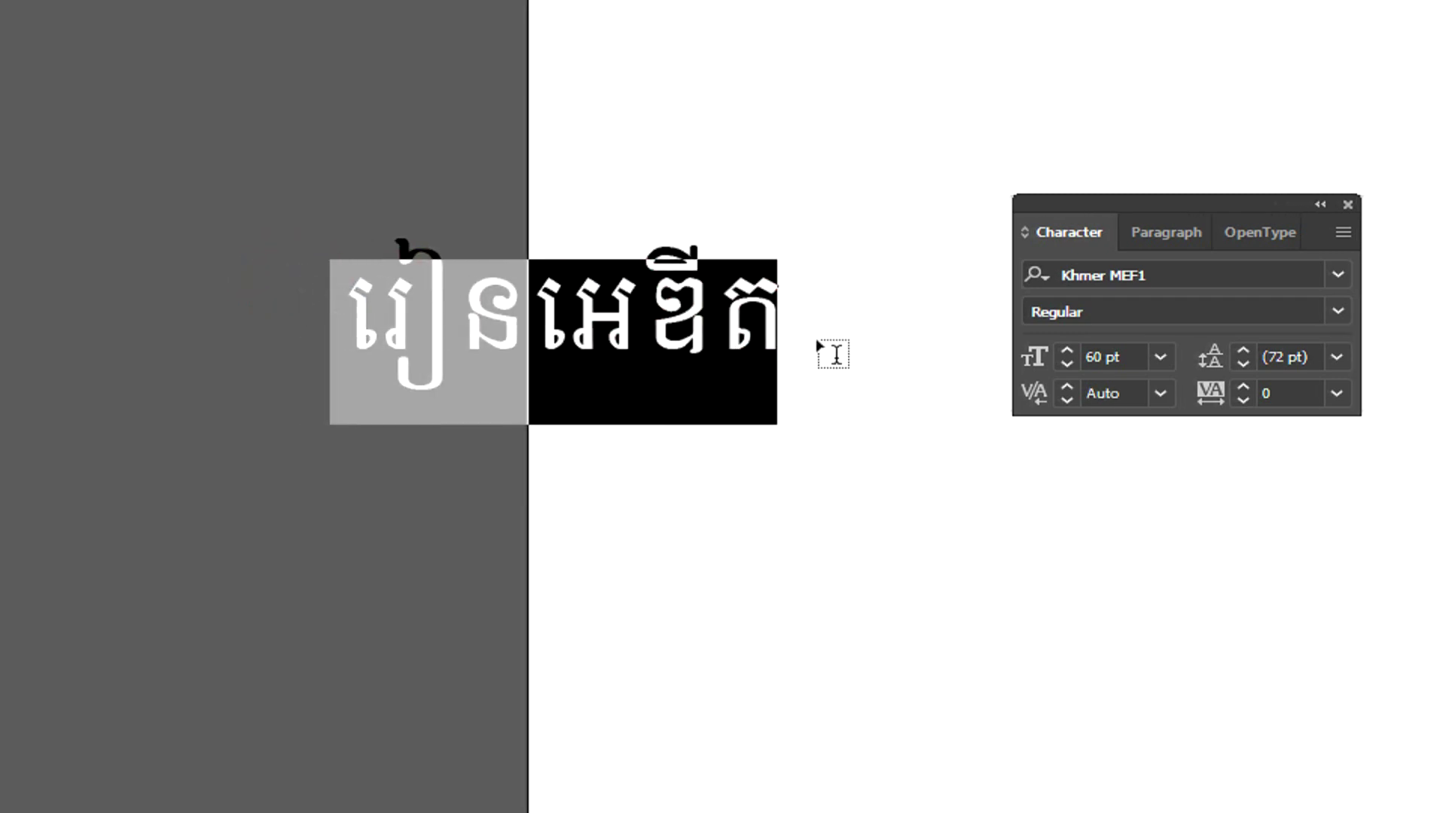
pyautogui.click(771, 307)
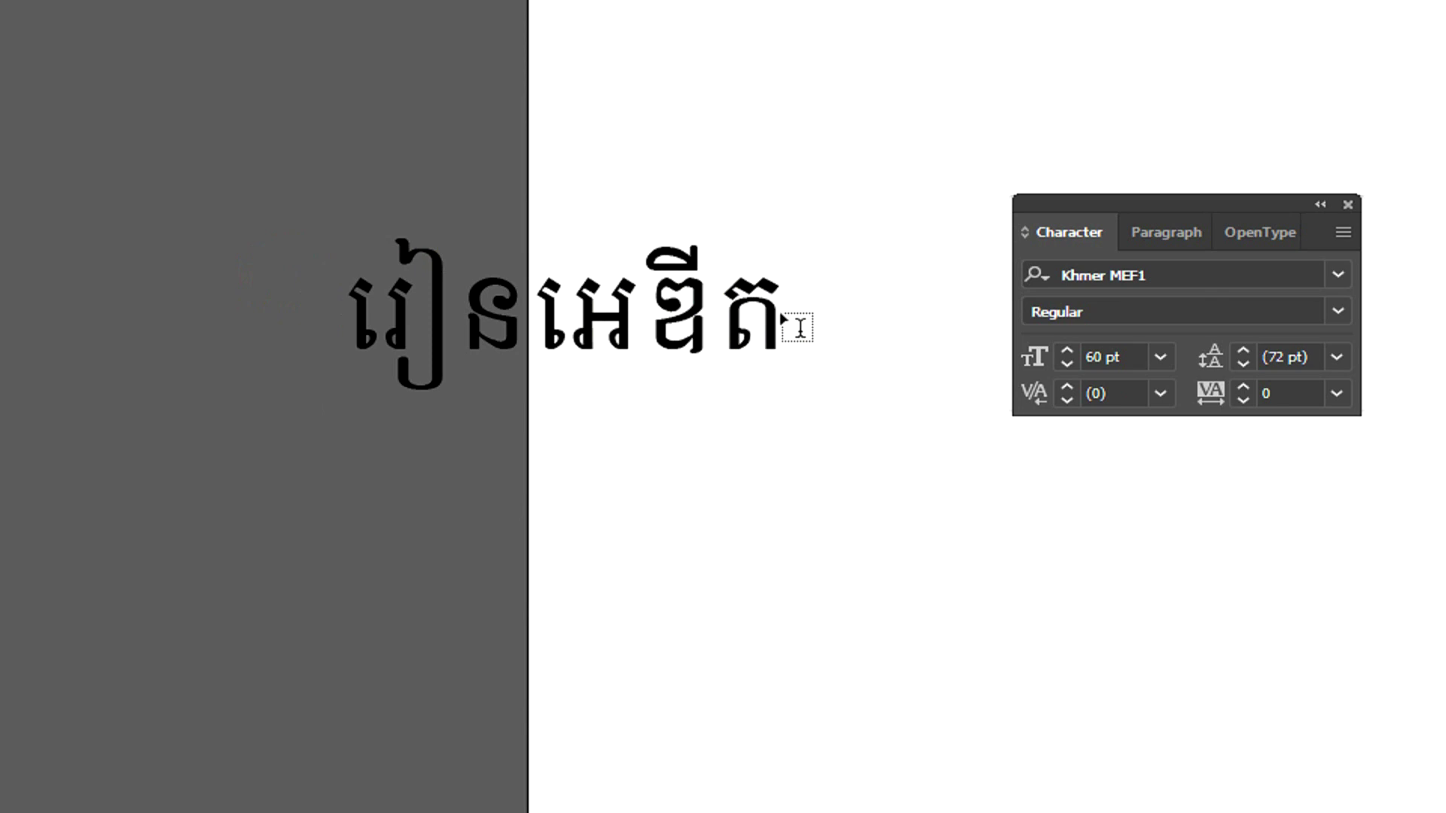
pyautogui.moveTo(774, 309); pyautogui.dragTo(301, 242)
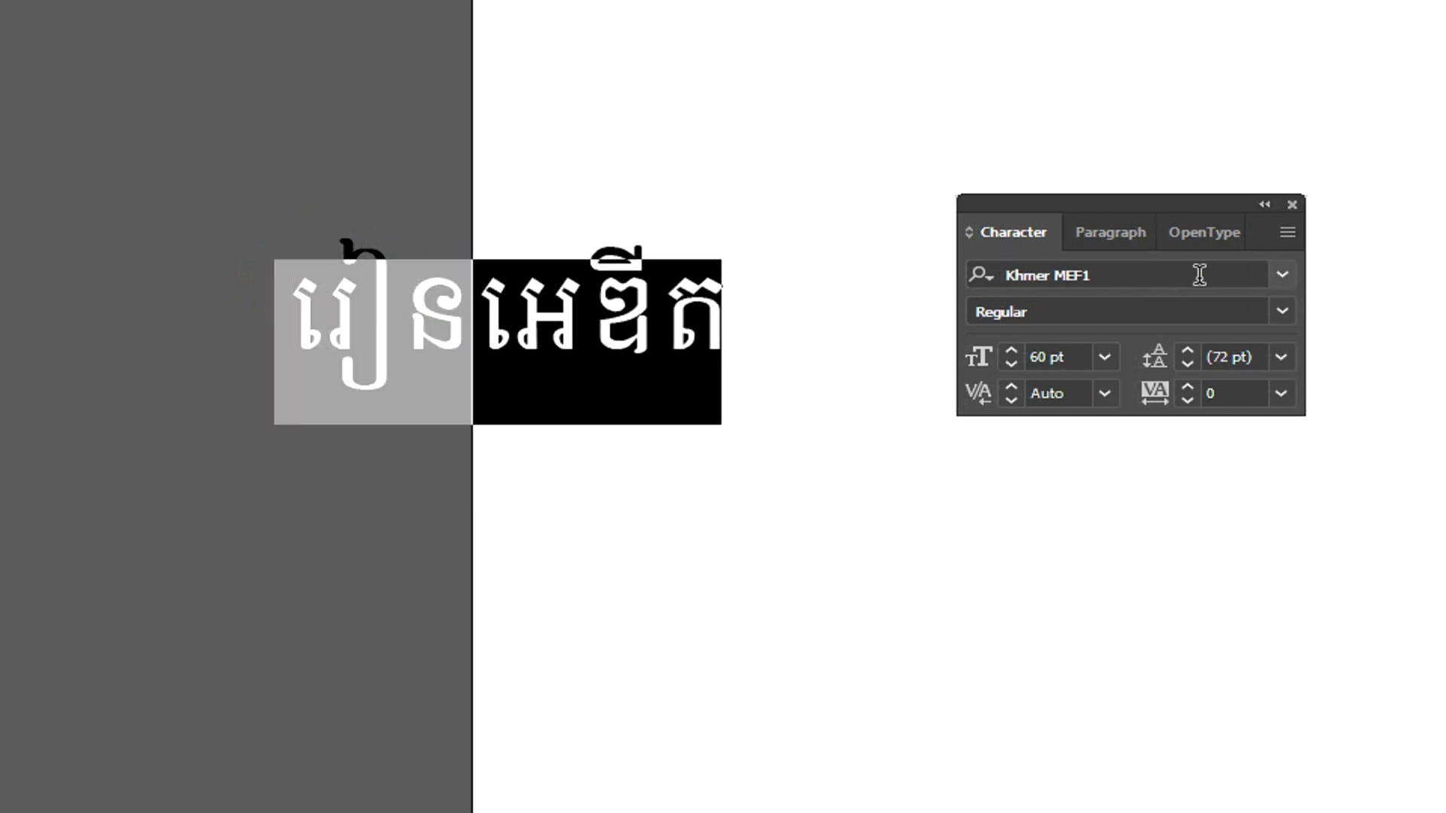
pyautogui.click(1150, 275)
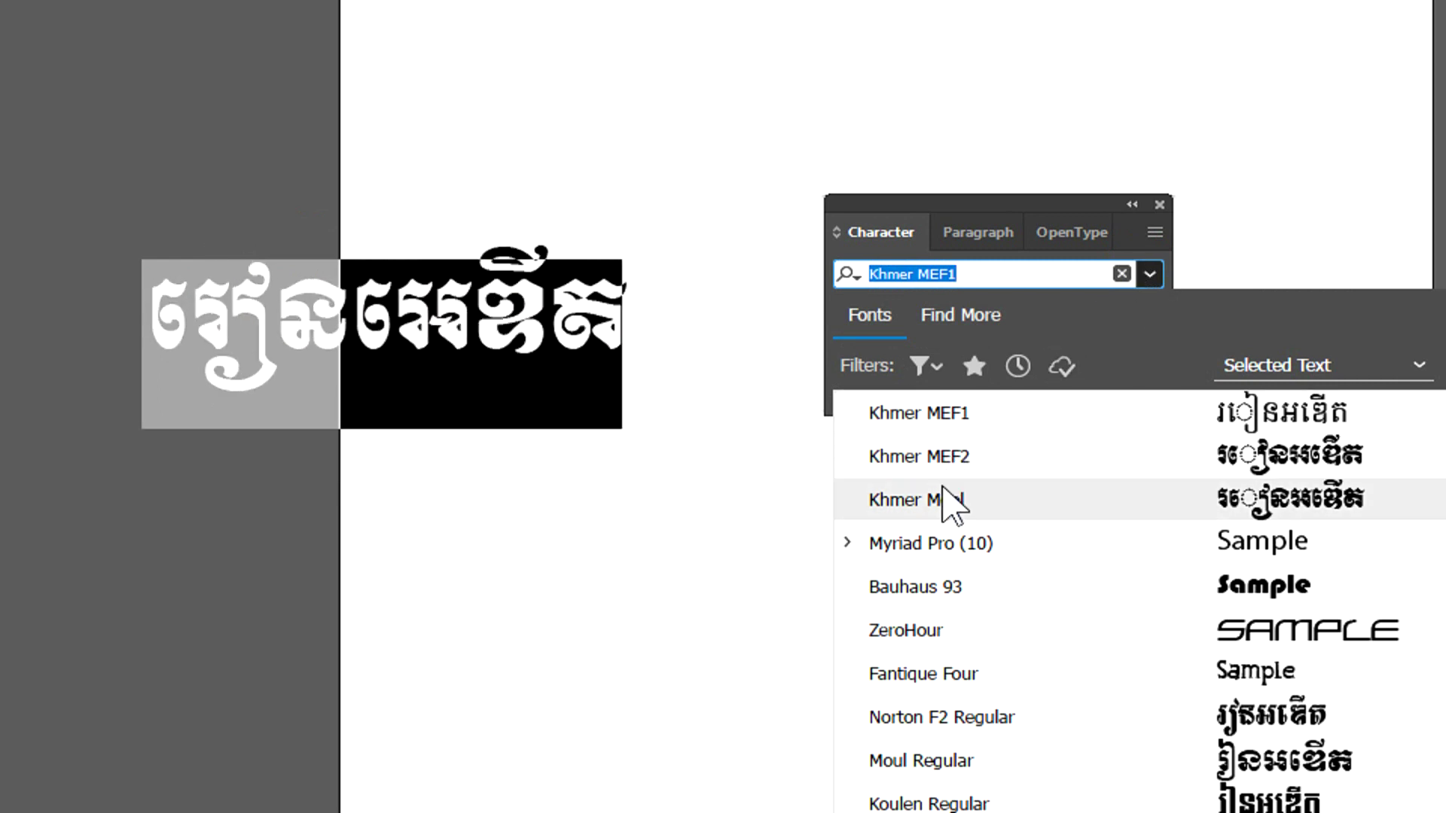
pyautogui.scroll(-1, 952, 504)
pyautogui.scroll(-1, 947, 523)
pyautogui.scroll(-1, 943, 531)
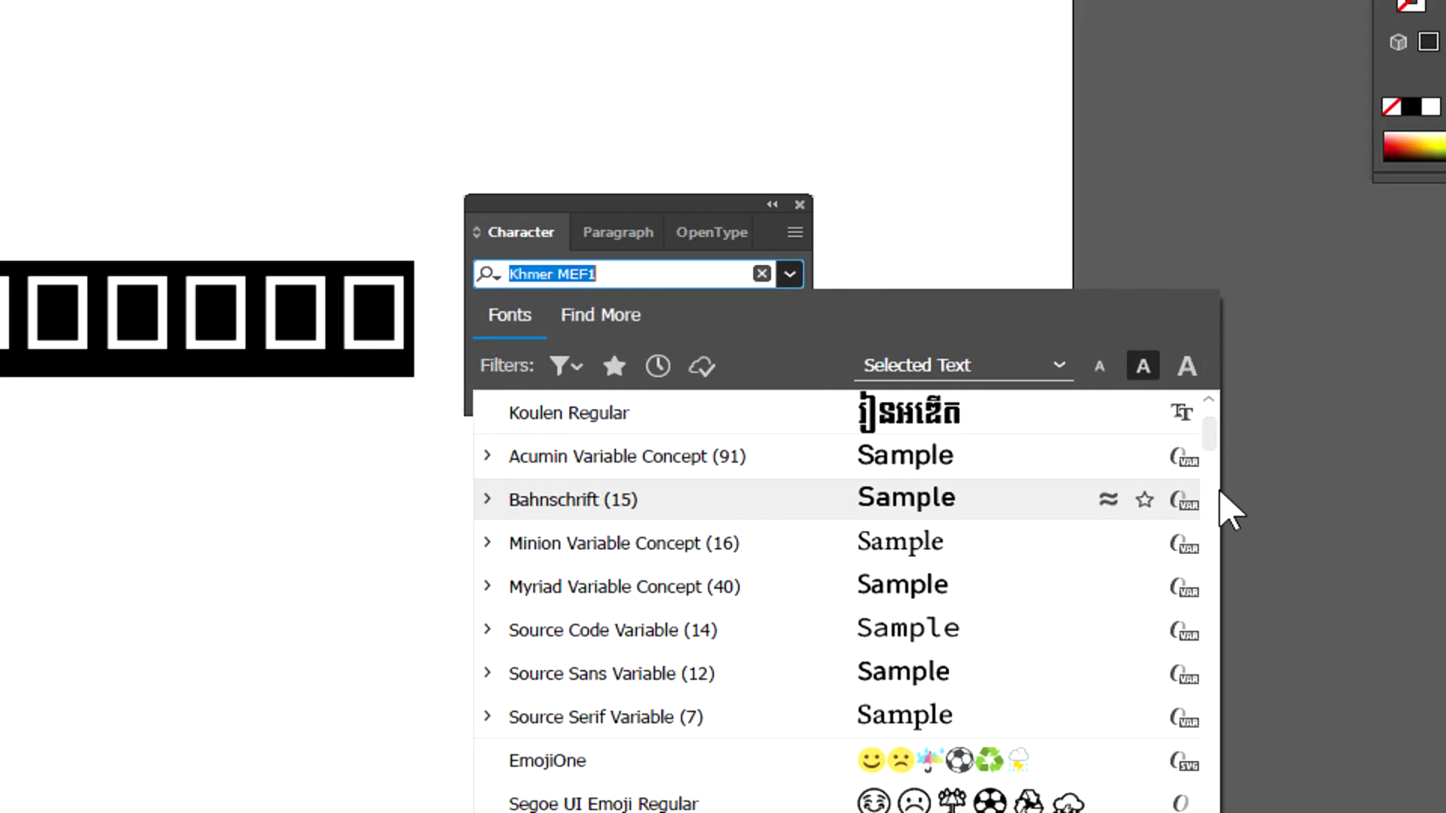
pyautogui.moveTo(1136, 426)
pyautogui.mouseDown()
pyautogui.moveTo(1140, 629)
pyautogui.moveTo(1144, 591)
pyautogui.mouseUp()
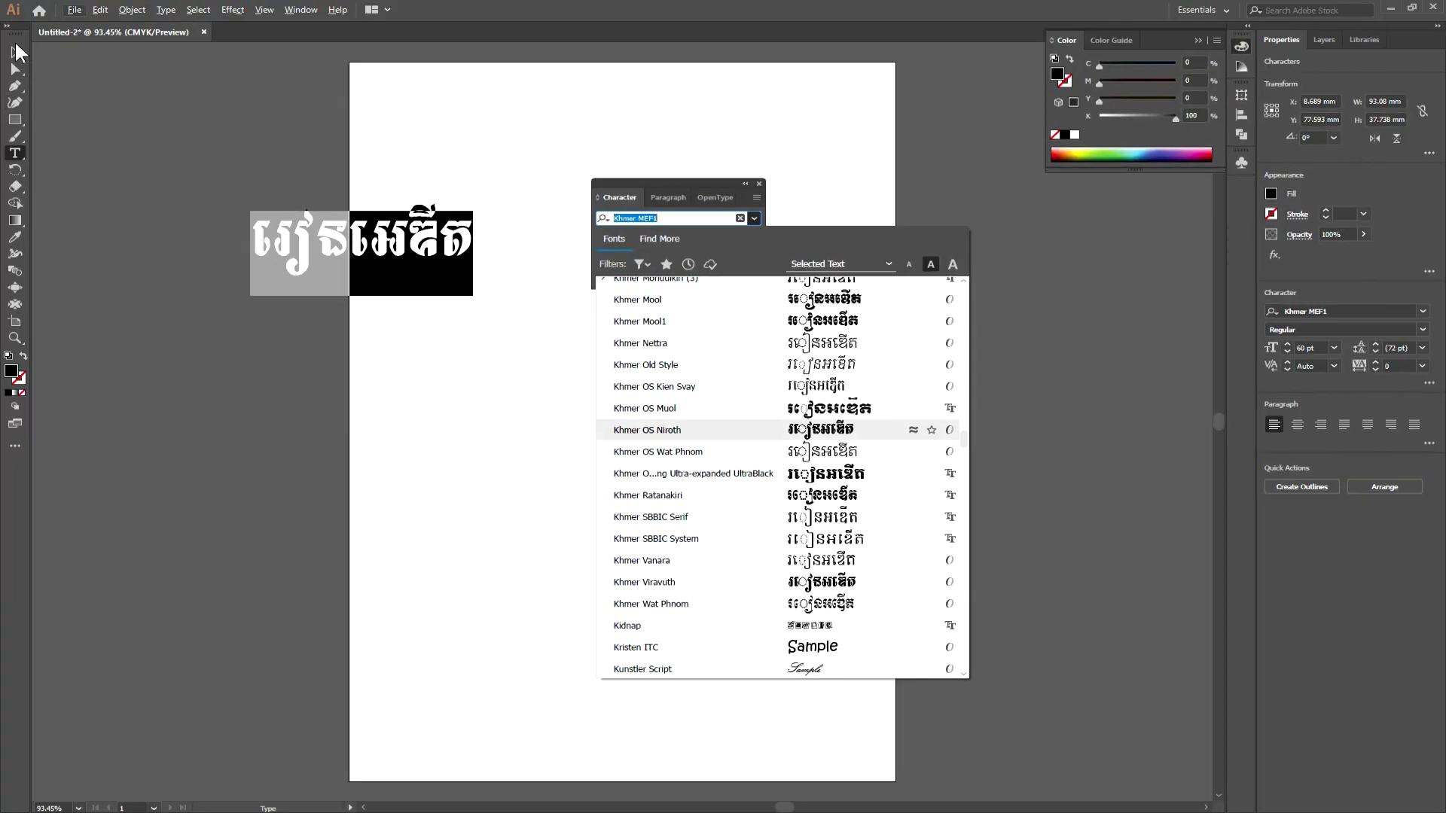
pyautogui.press('Escape')
pyautogui.click(179, 301)
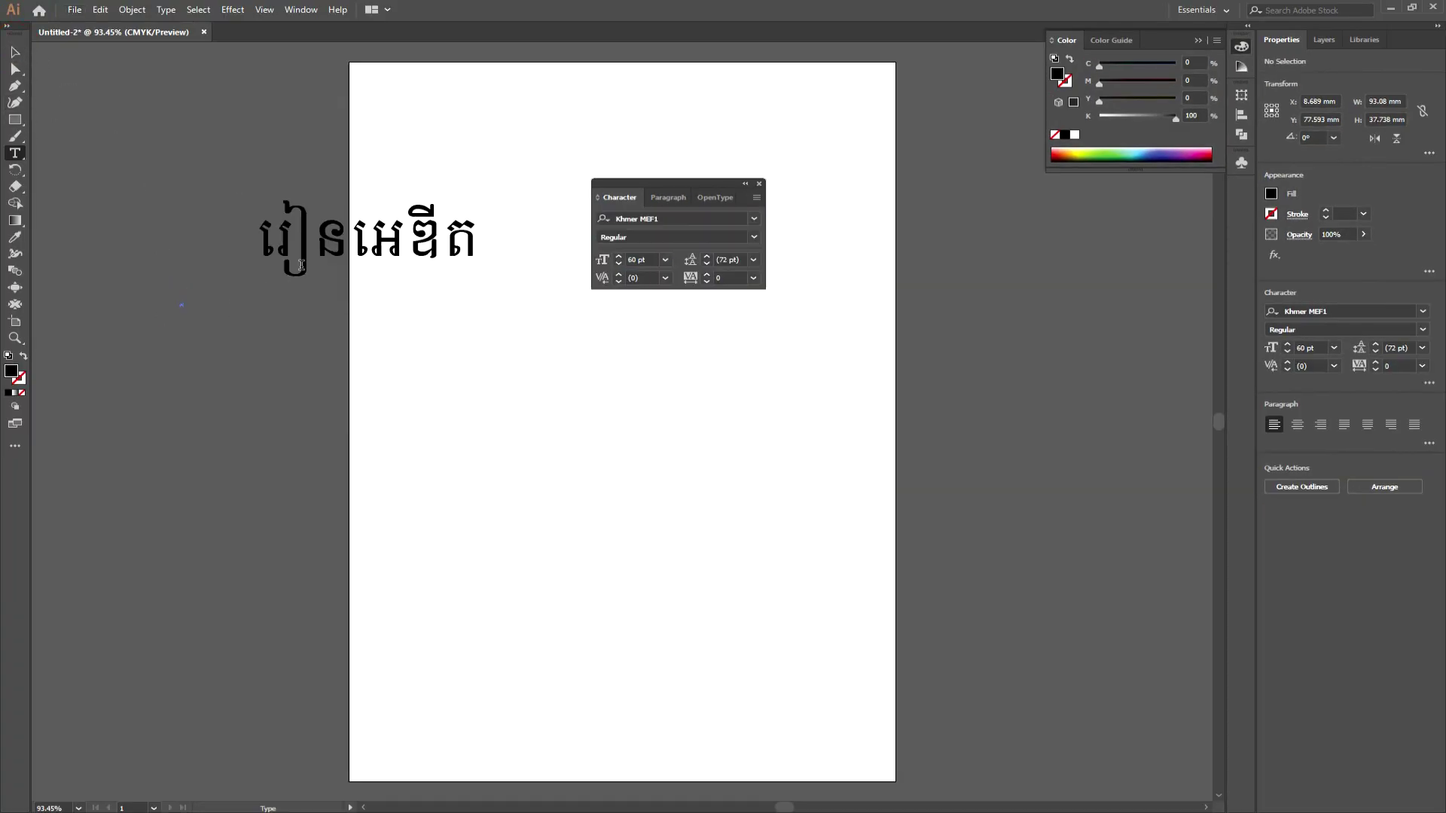
# - Move the Khmer title up-left past the artboard edge with the character panel beside it
pyautogui.press('Escape')
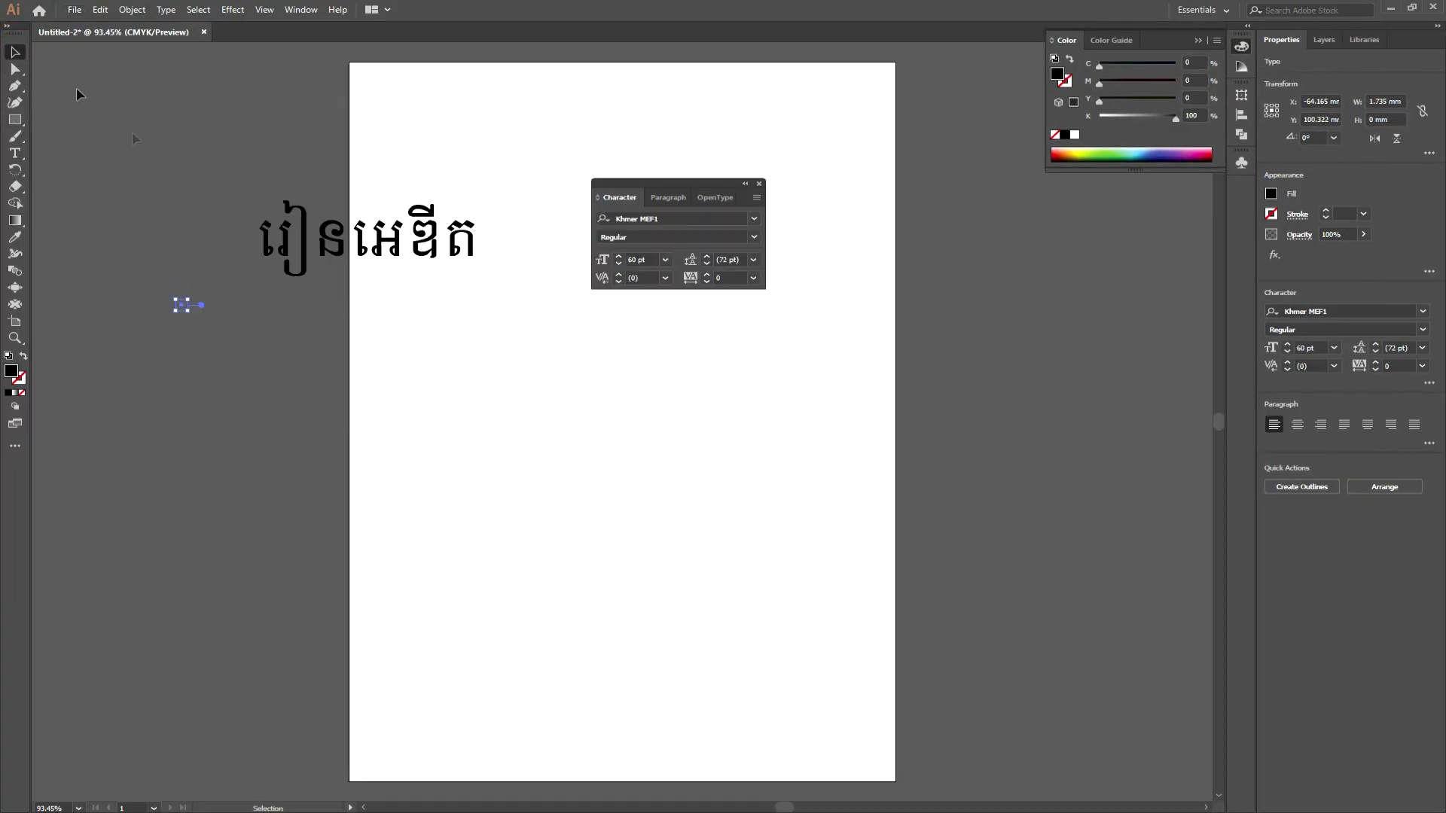
pyautogui.moveTo(305, 245); pyautogui.dragTo(186, 147)
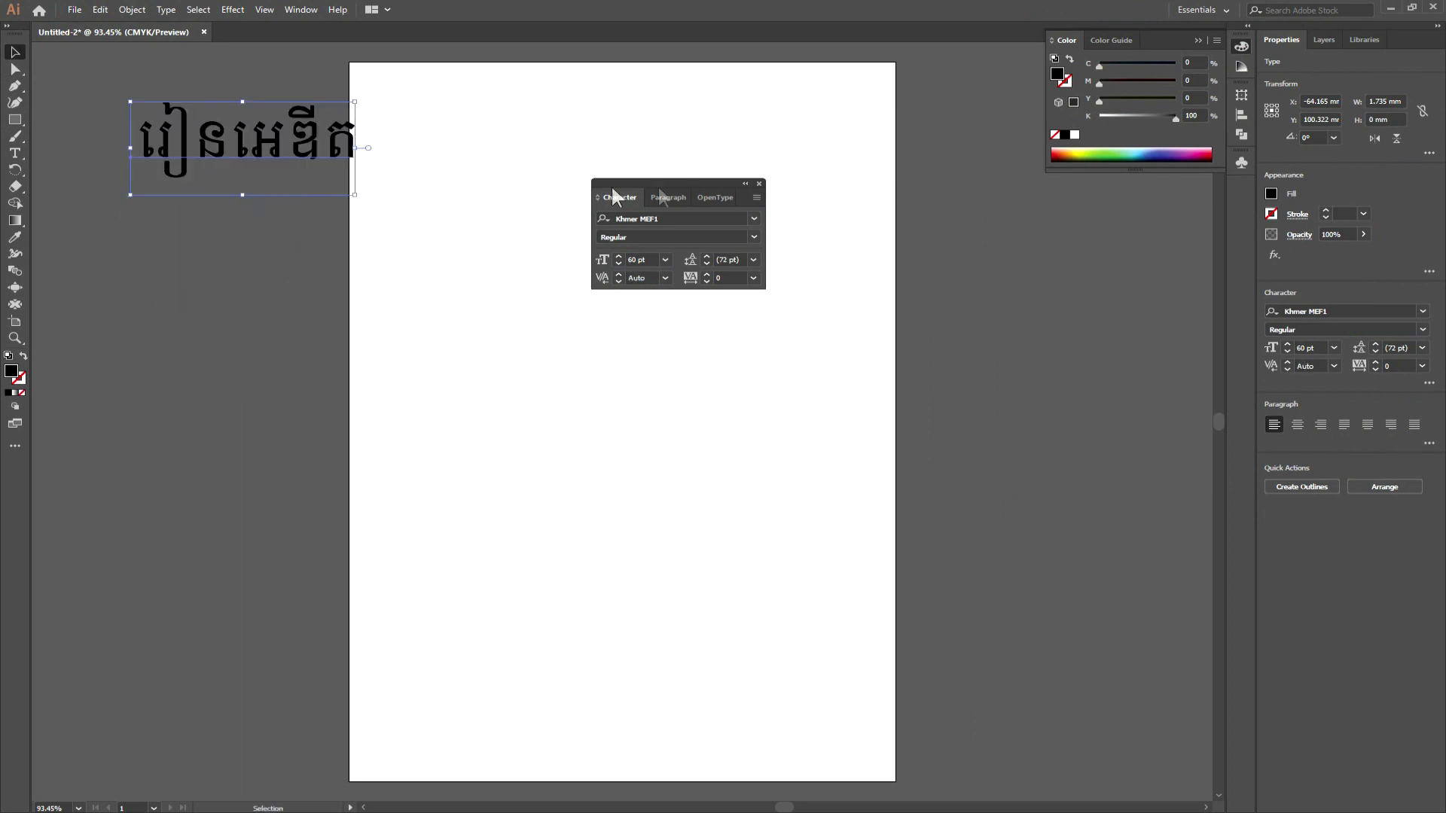
pyautogui.moveTo(672, 190); pyautogui.dragTo(528, 113)
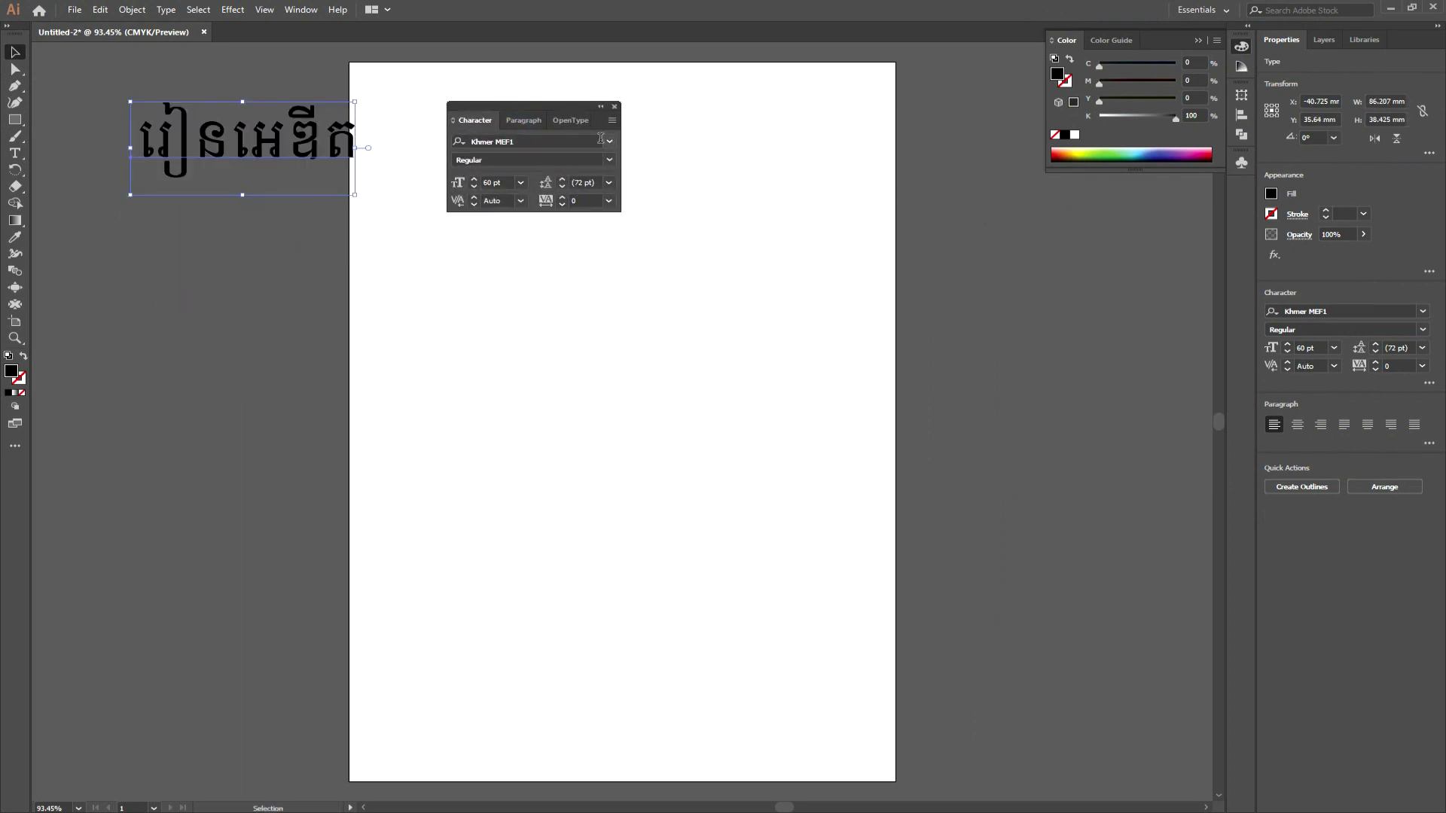
# - Try Khmer MEF2 on the Khmer title, then apply Koulen Regular instead
pyautogui.click(598, 142)
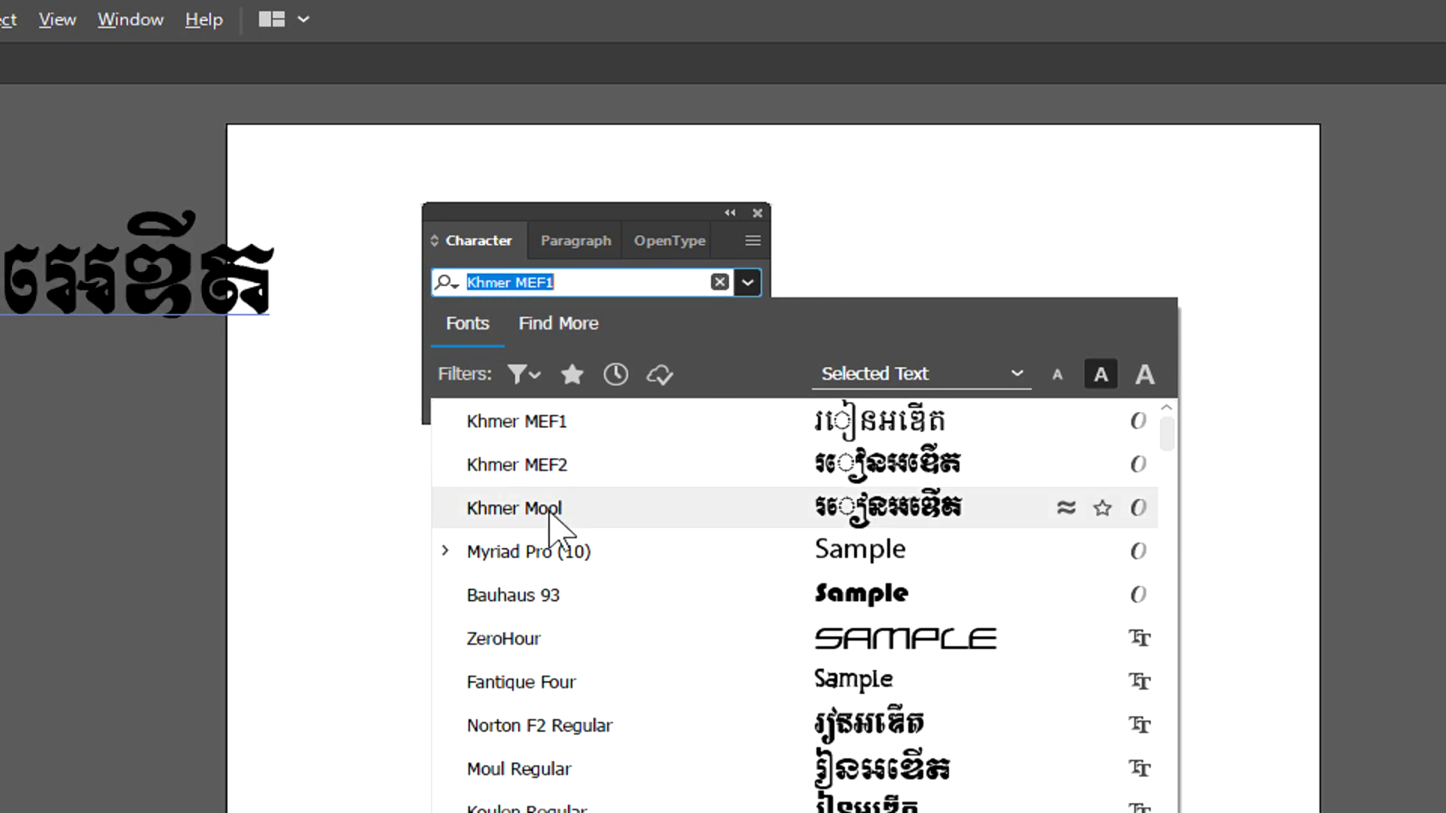
pyautogui.scroll(-1, 584, 641)
pyautogui.scroll(-1, 595, 636)
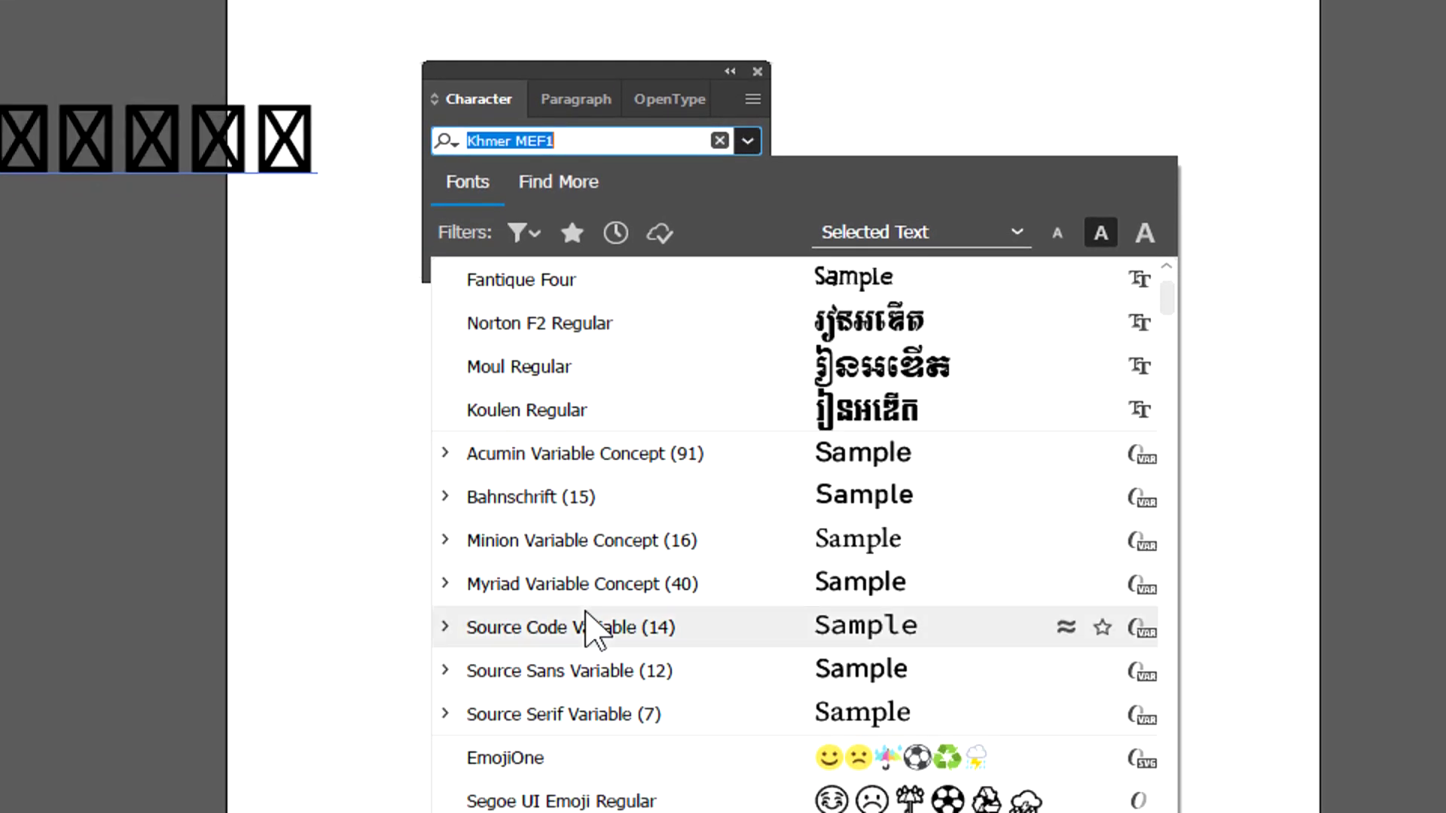
pyautogui.scroll(2, 587, 629)
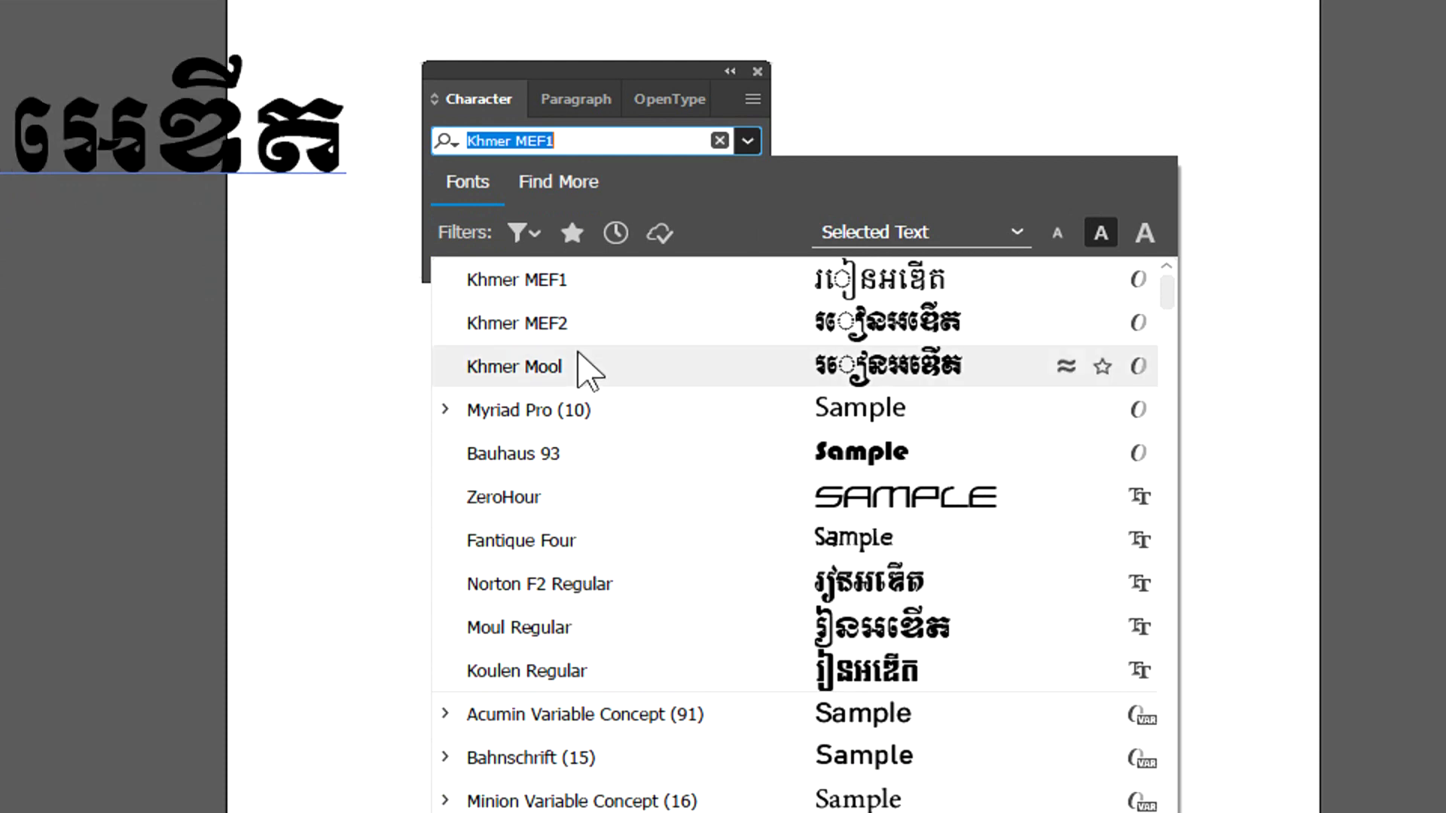
pyautogui.click(1145, 285)
pyautogui.moveTo(1145, 285); pyautogui.dragTo(1141, 561)
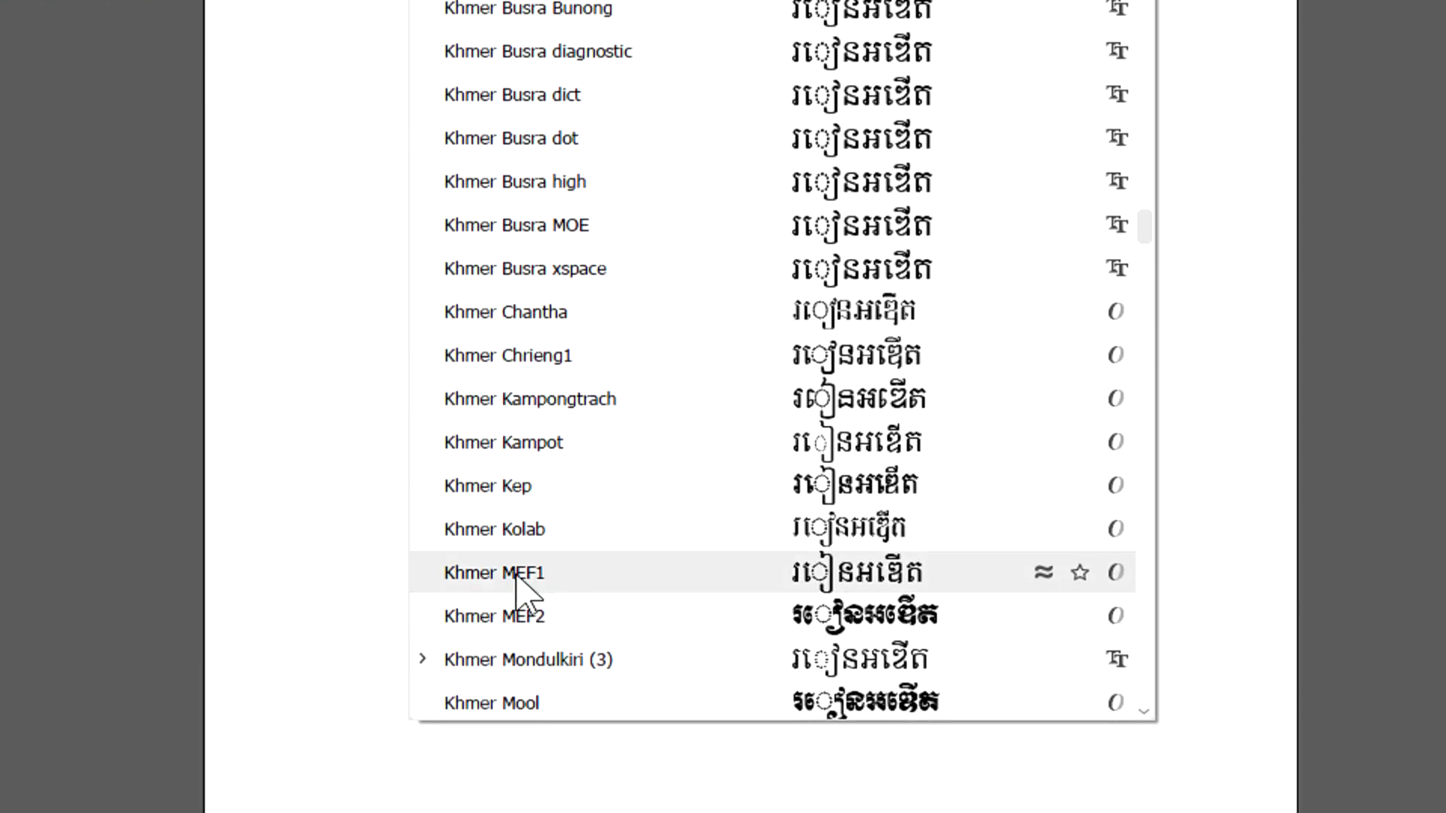
pyautogui.click(512, 611)
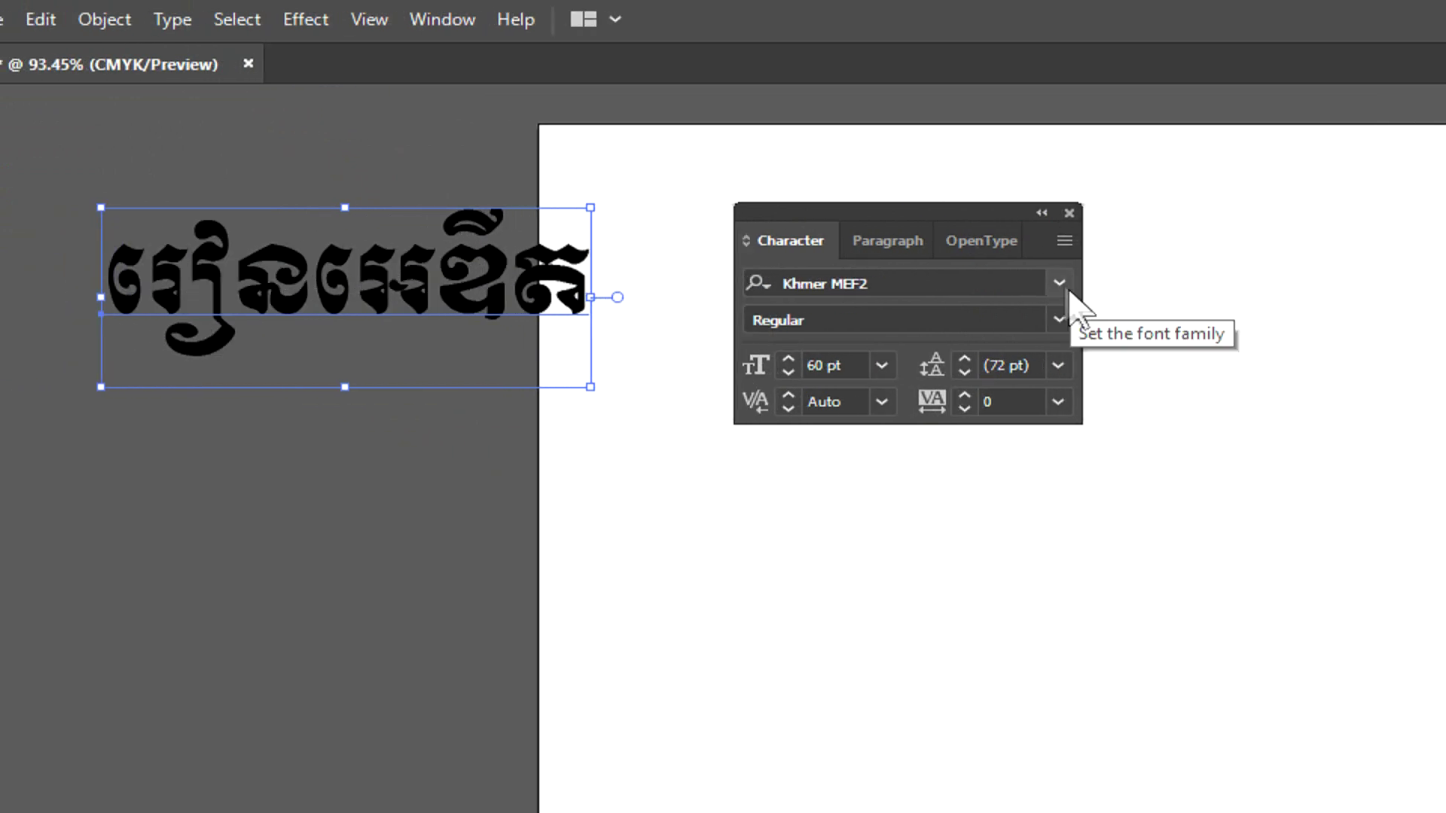
pyautogui.click(1059, 284)
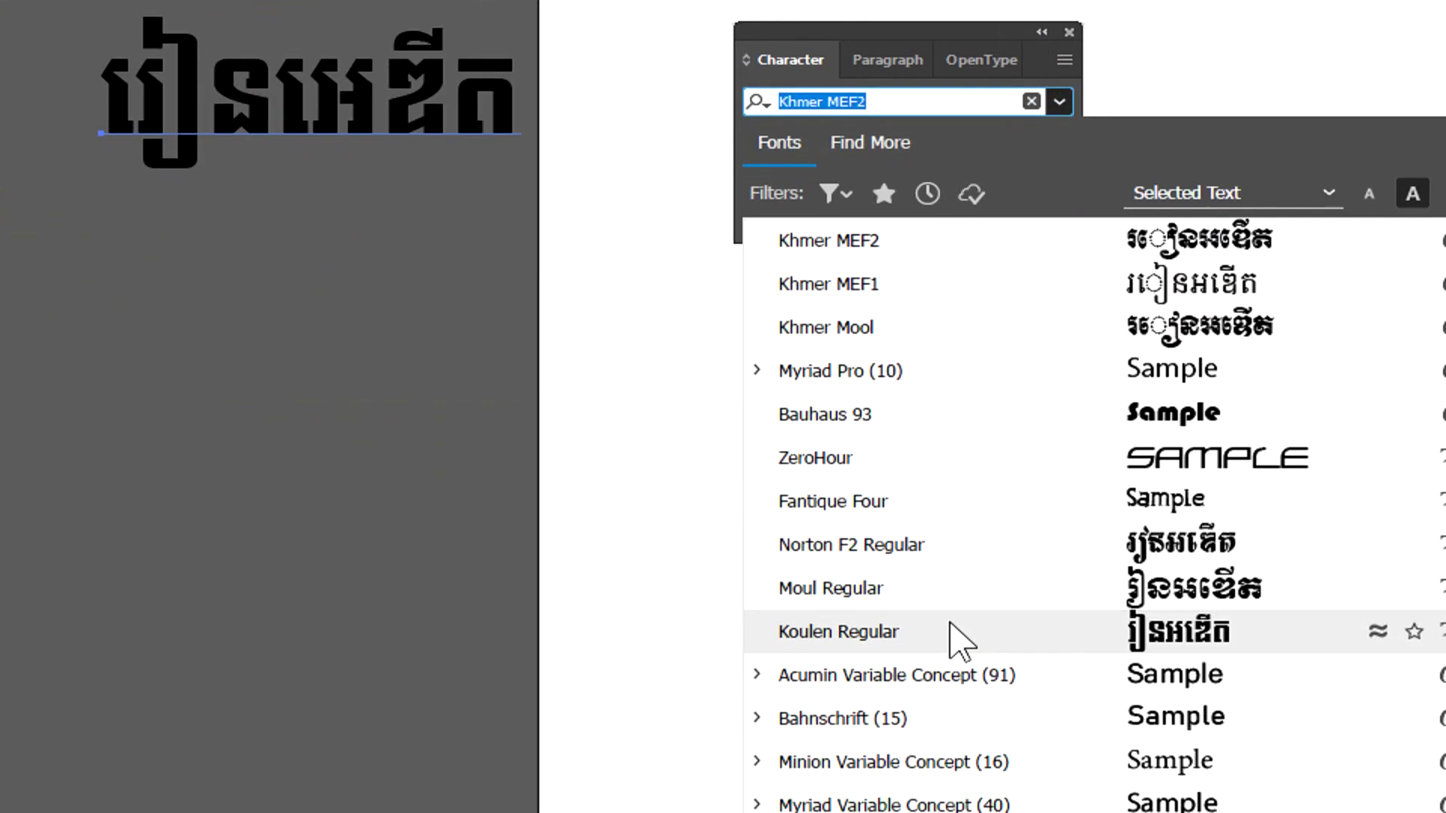
pyautogui.click(956, 629)
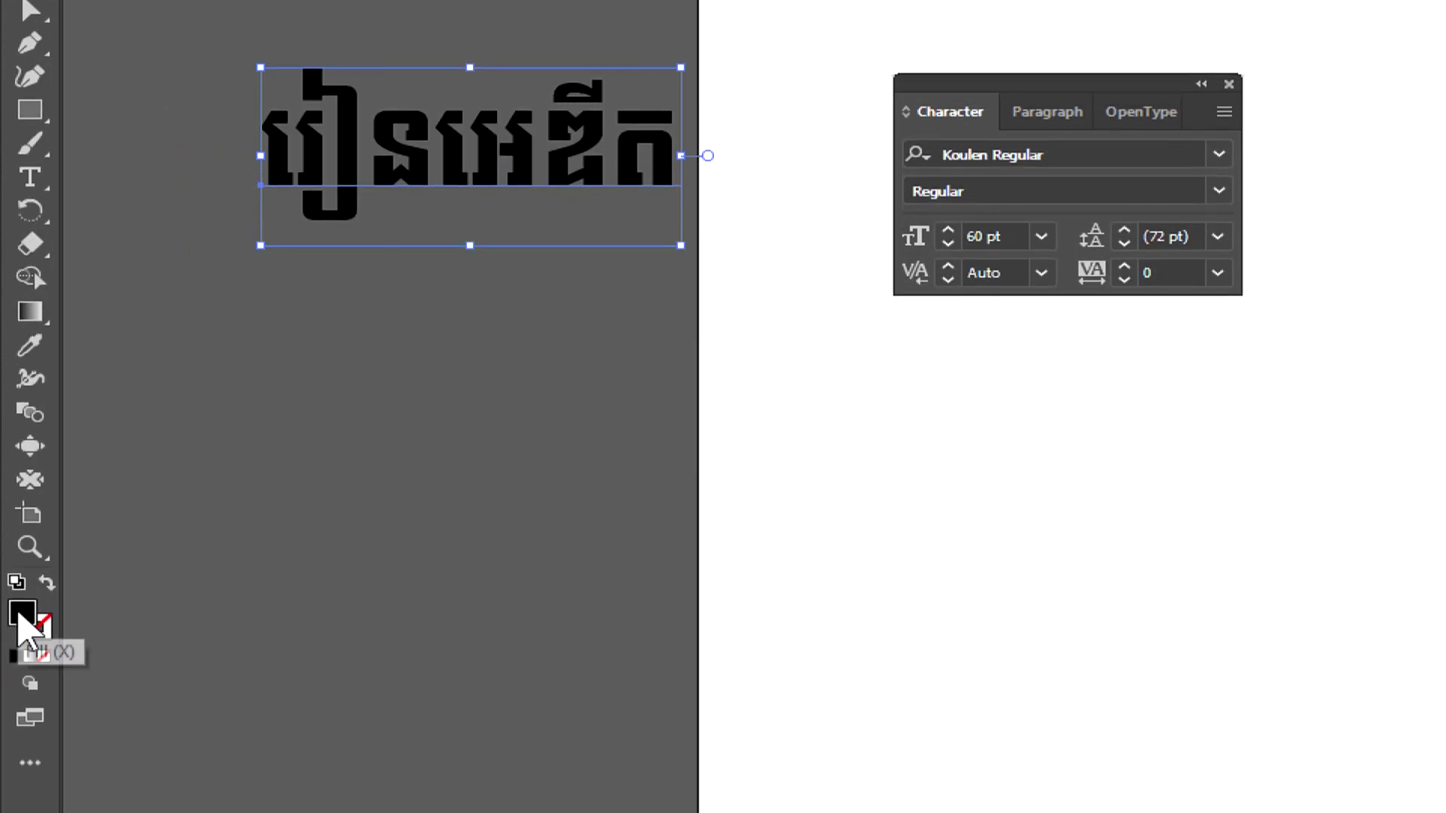
# - Fill the Khmer word with bright crimson red (H 344°, R255 G0 B73) in the Color Picker
pyautogui.doubleClick(21, 619)
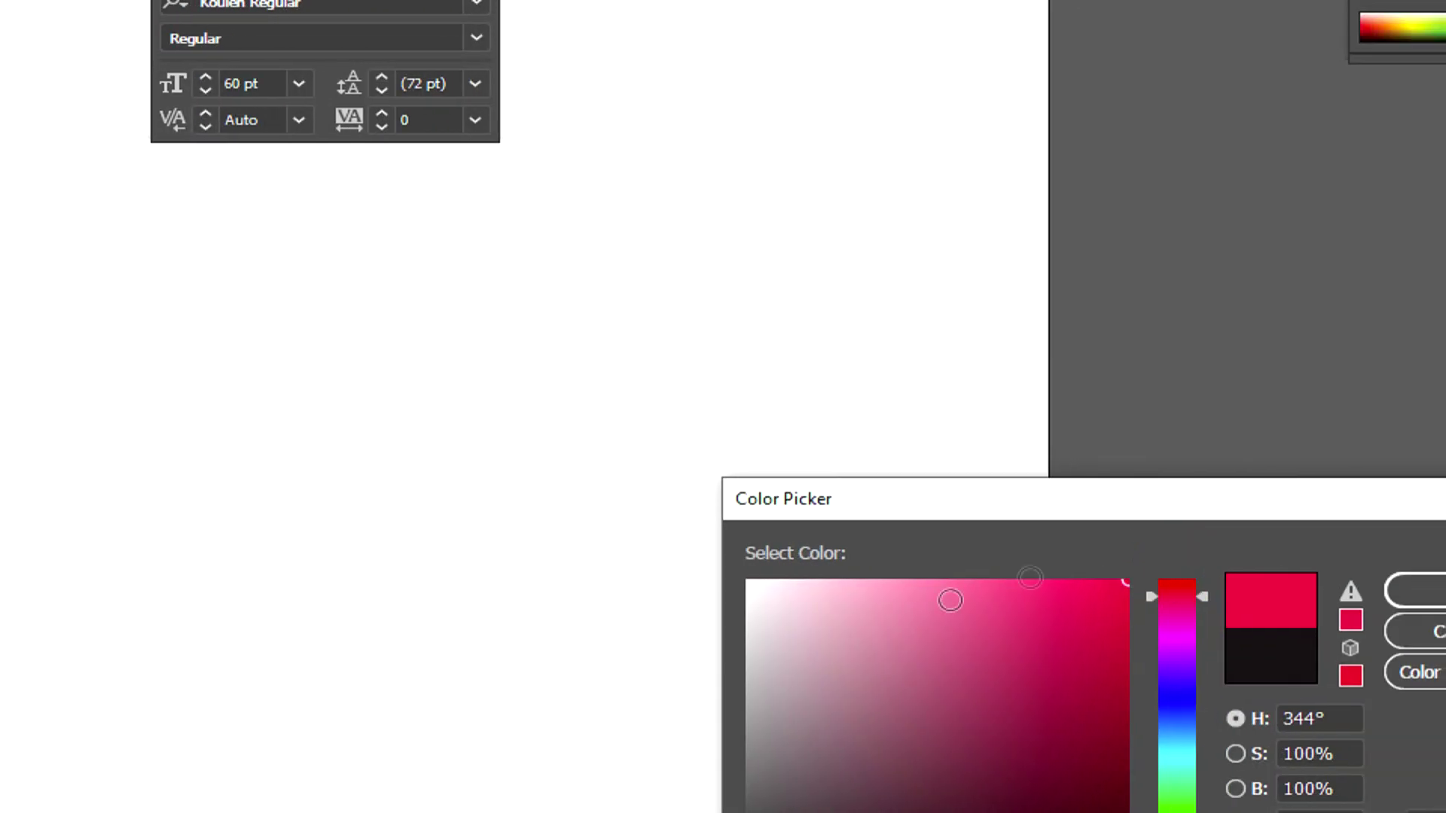
pyautogui.click(1125, 605)
pyautogui.moveTo(1119, 609); pyautogui.dragTo(1124, 485)
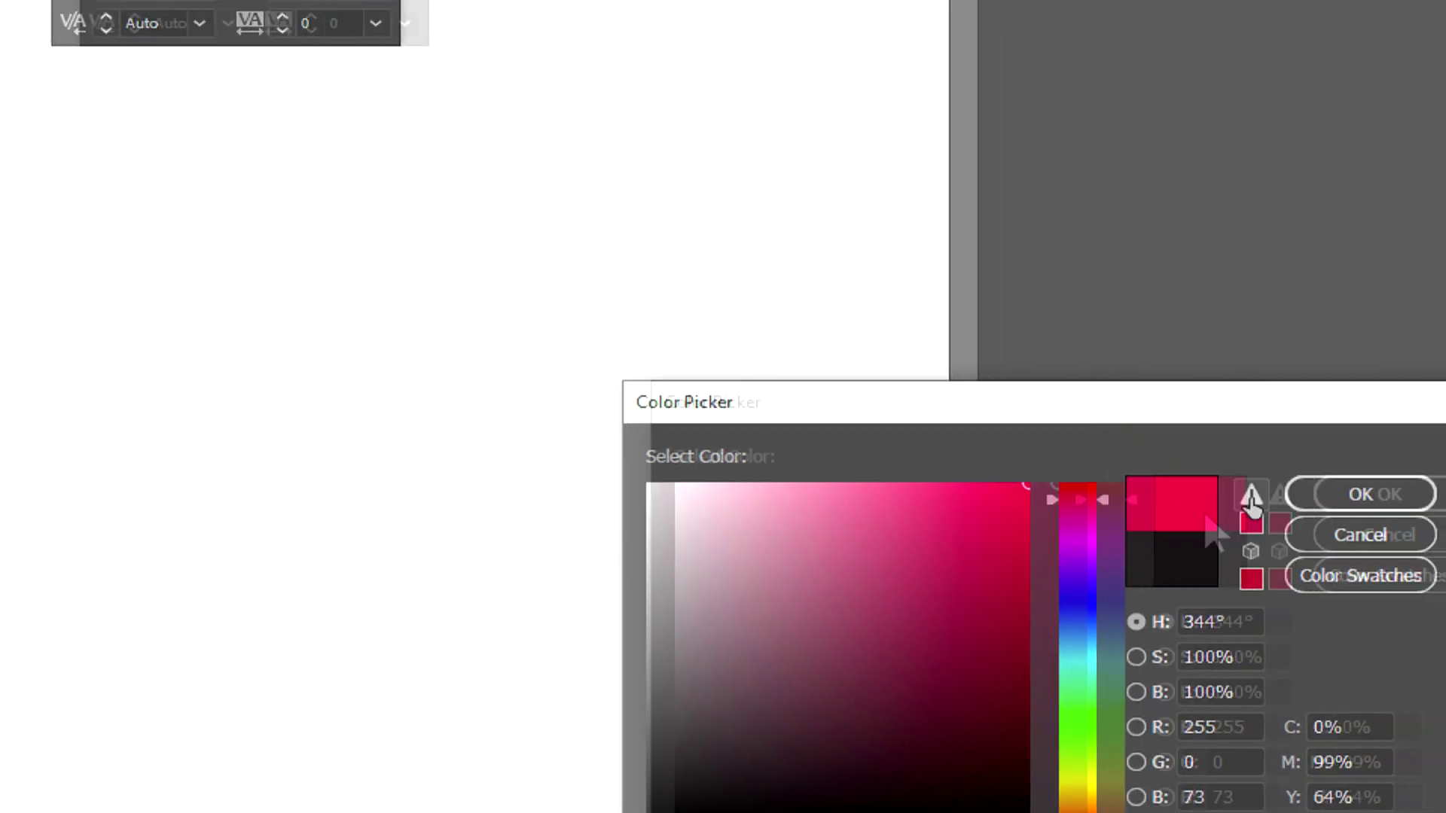
pyautogui.click(1397, 495)
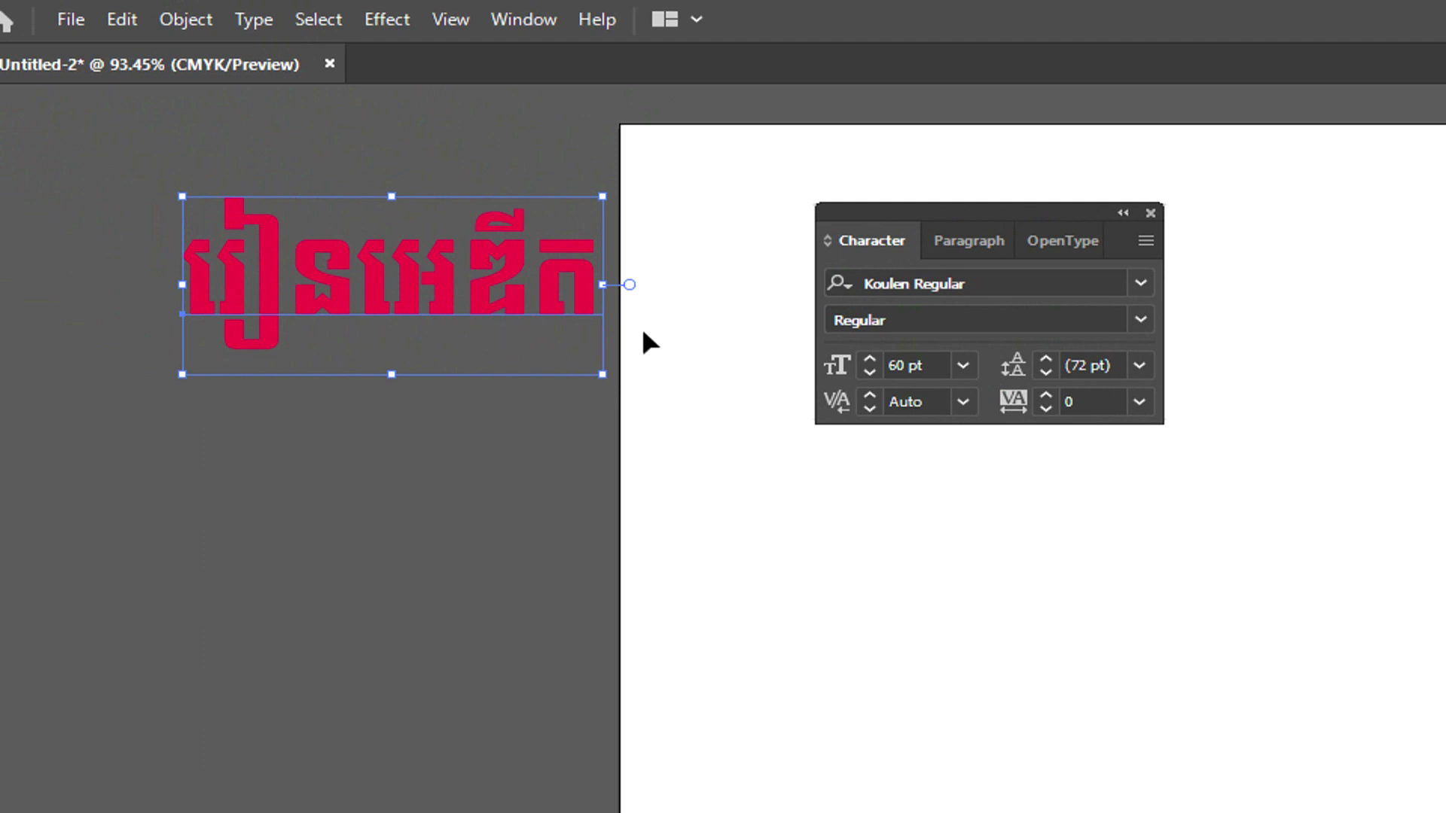
pyautogui.moveTo(879, 223); pyautogui.dragTo(783, 239)
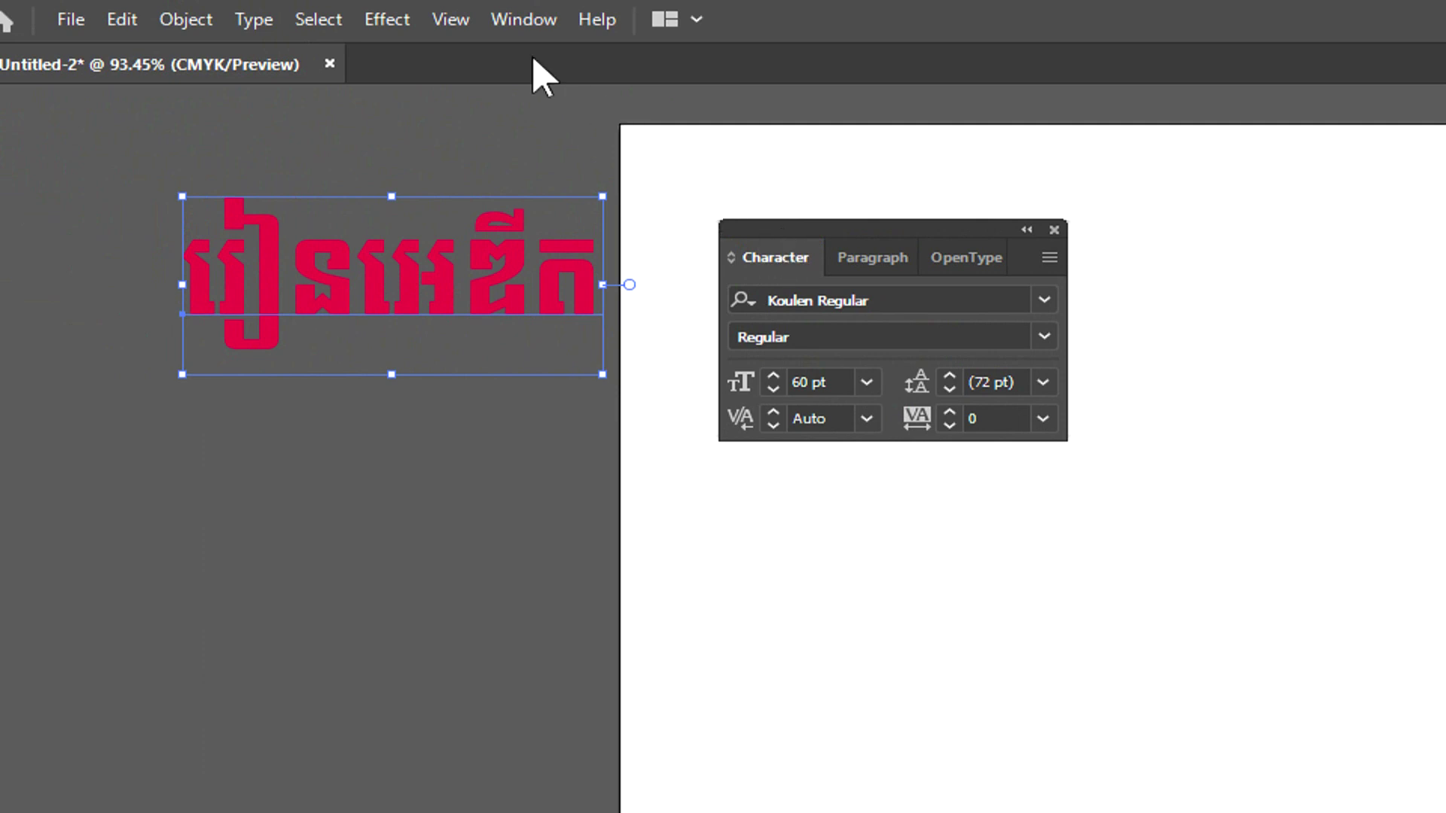
pyautogui.click(519, 22)
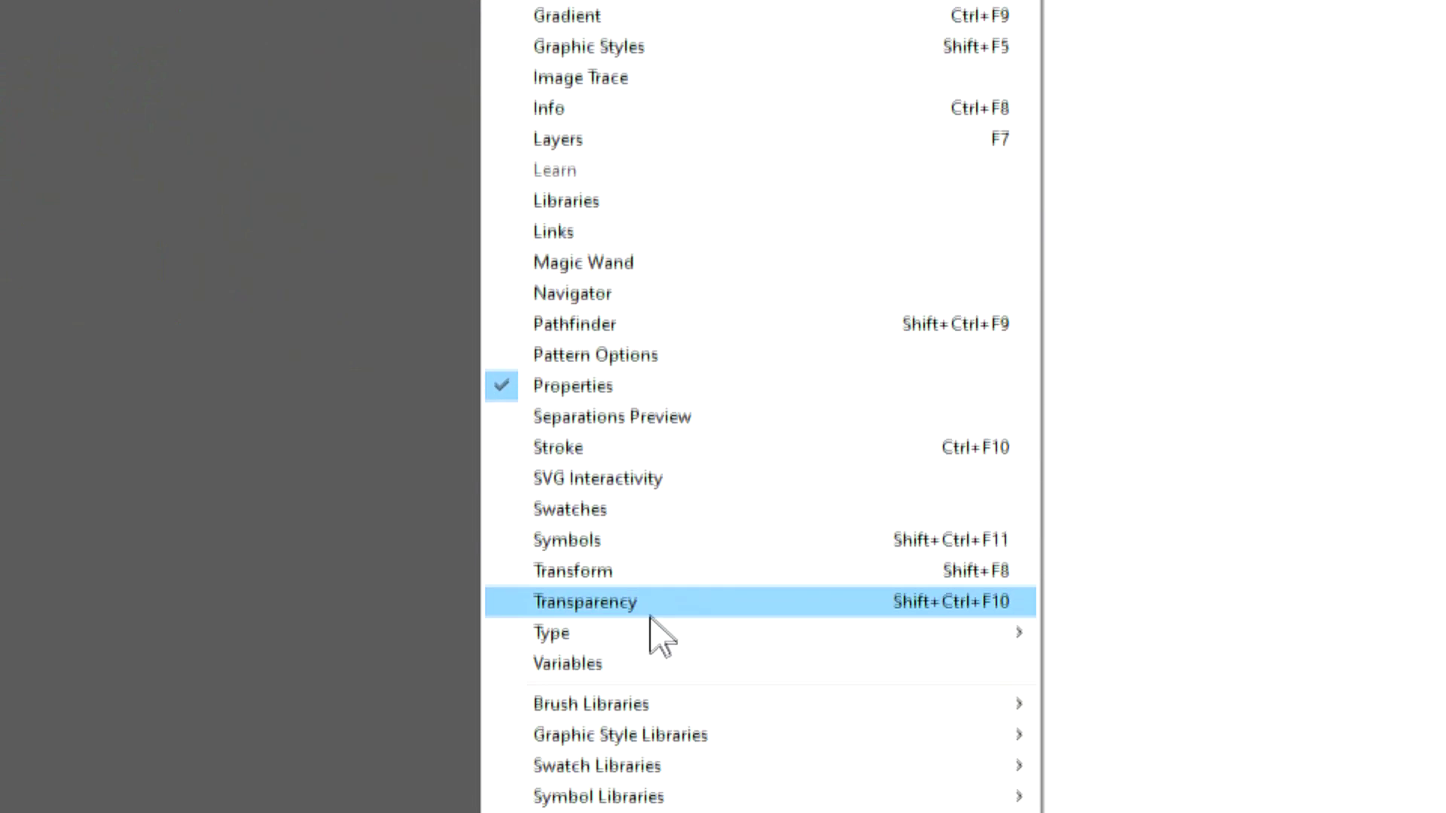
# - Open the Swatches panel over the artboard and try yellow, green, red and orange fills on the text
pyautogui.click(602, 503)
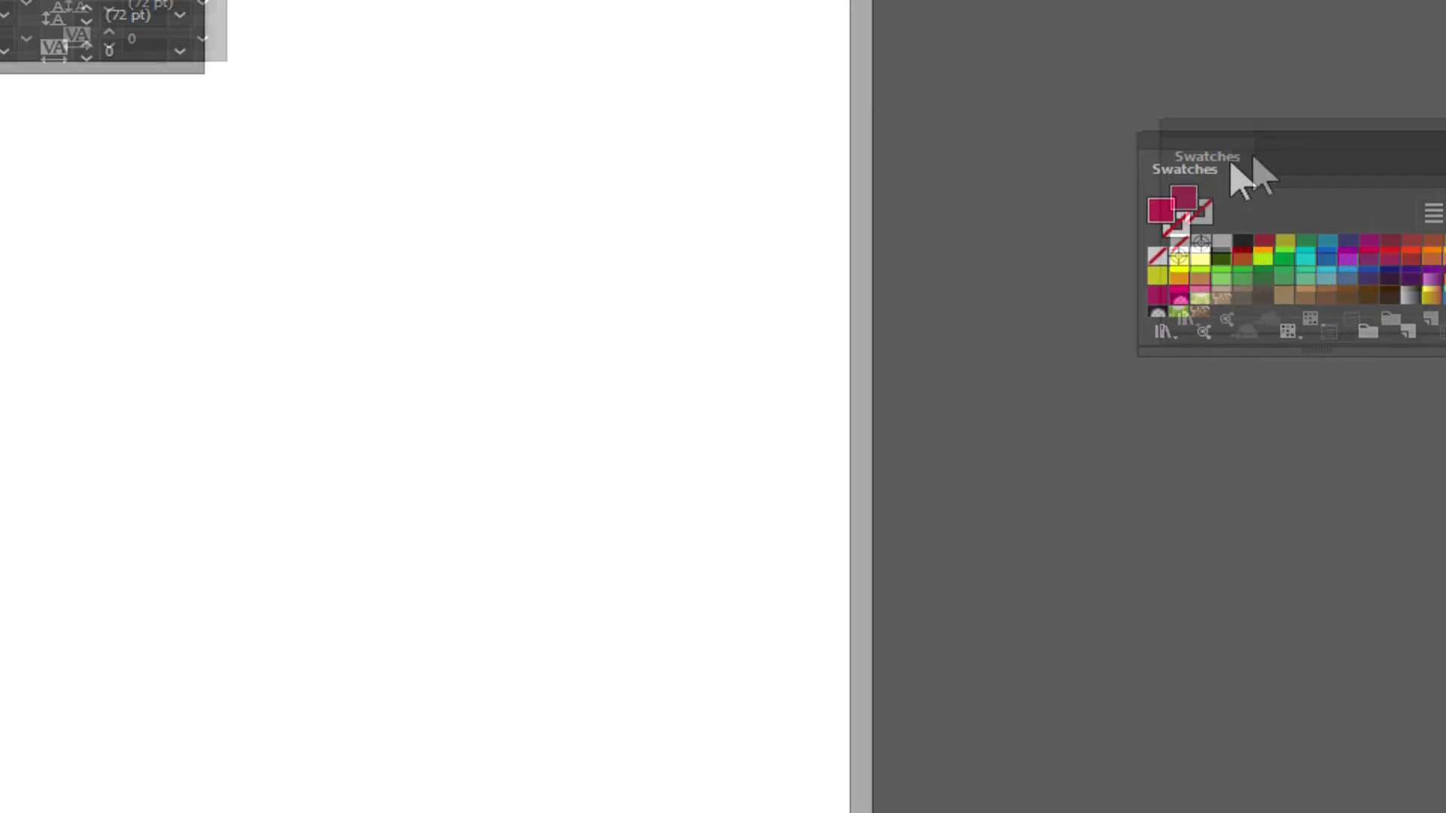
pyautogui.moveTo(1145, 201); pyautogui.dragTo(159, 210)
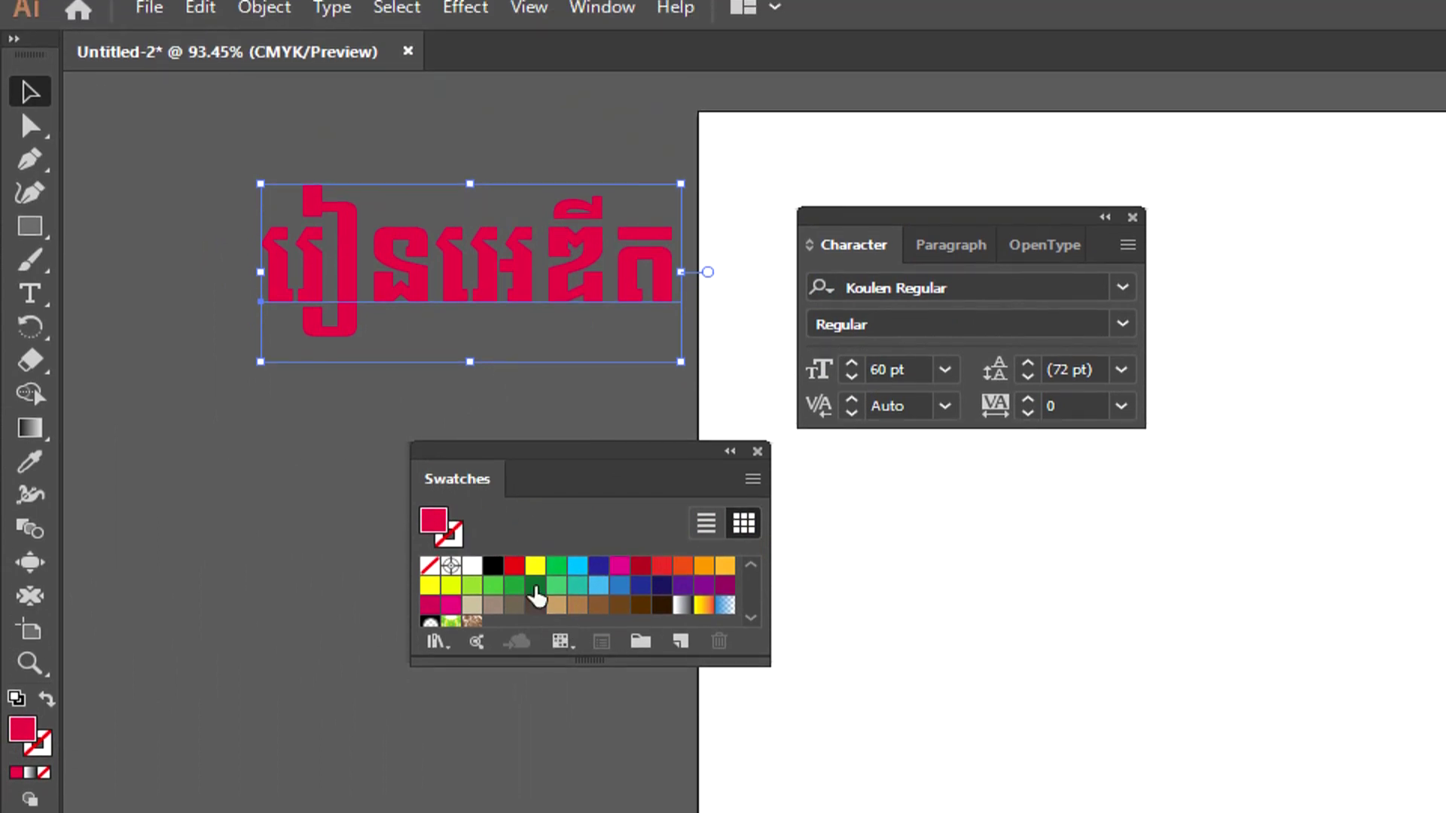
pyautogui.click(536, 565)
pyautogui.click(556, 565)
pyautogui.click(640, 565)
pyautogui.click(683, 566)
pyautogui.moveTo(765, 661); pyautogui.dragTo(827, 768)
pyautogui.click(514, 425)
pyautogui.click(472, 443)
pyautogui.click(430, 444)
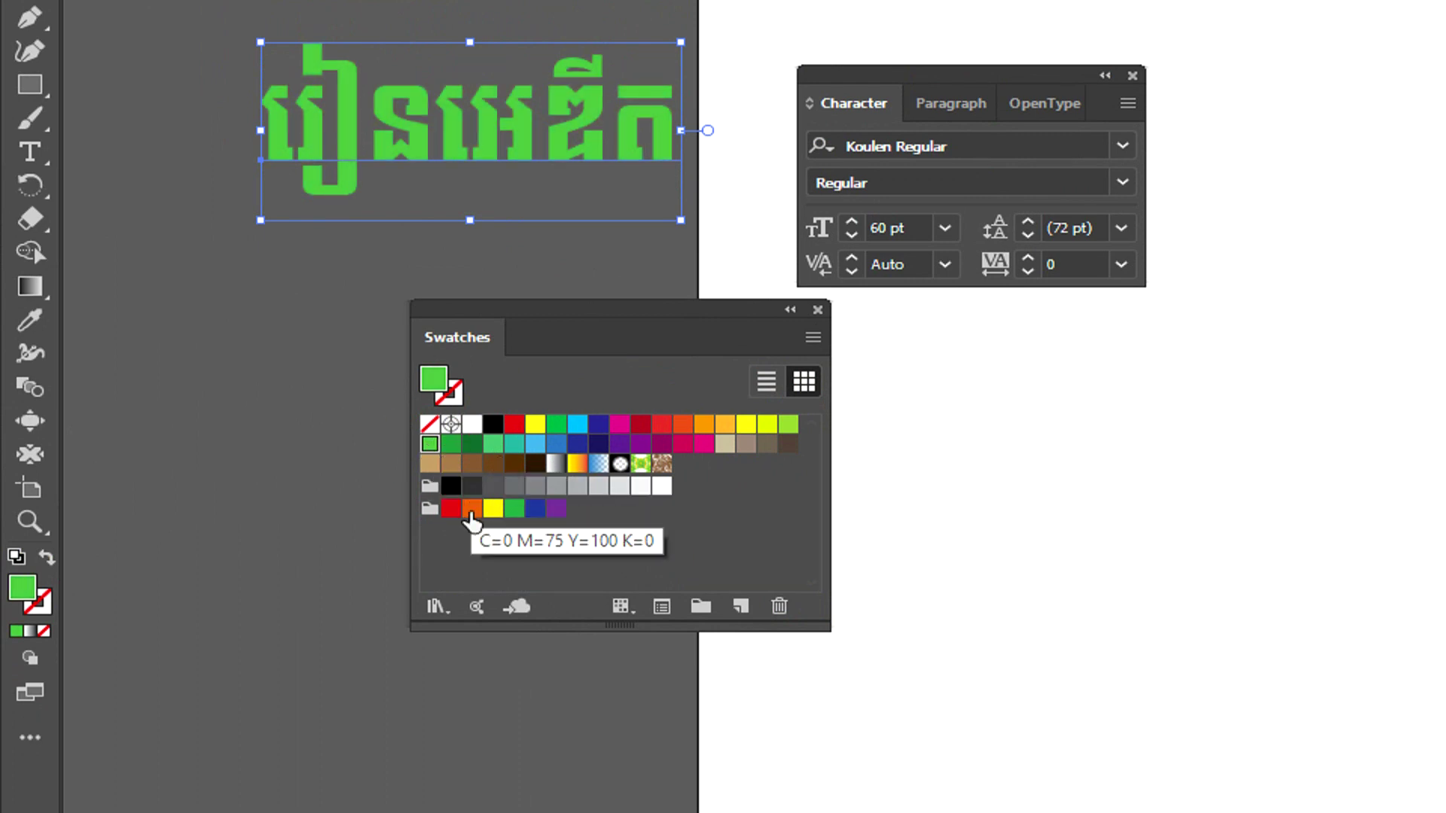
pyautogui.click(472, 508)
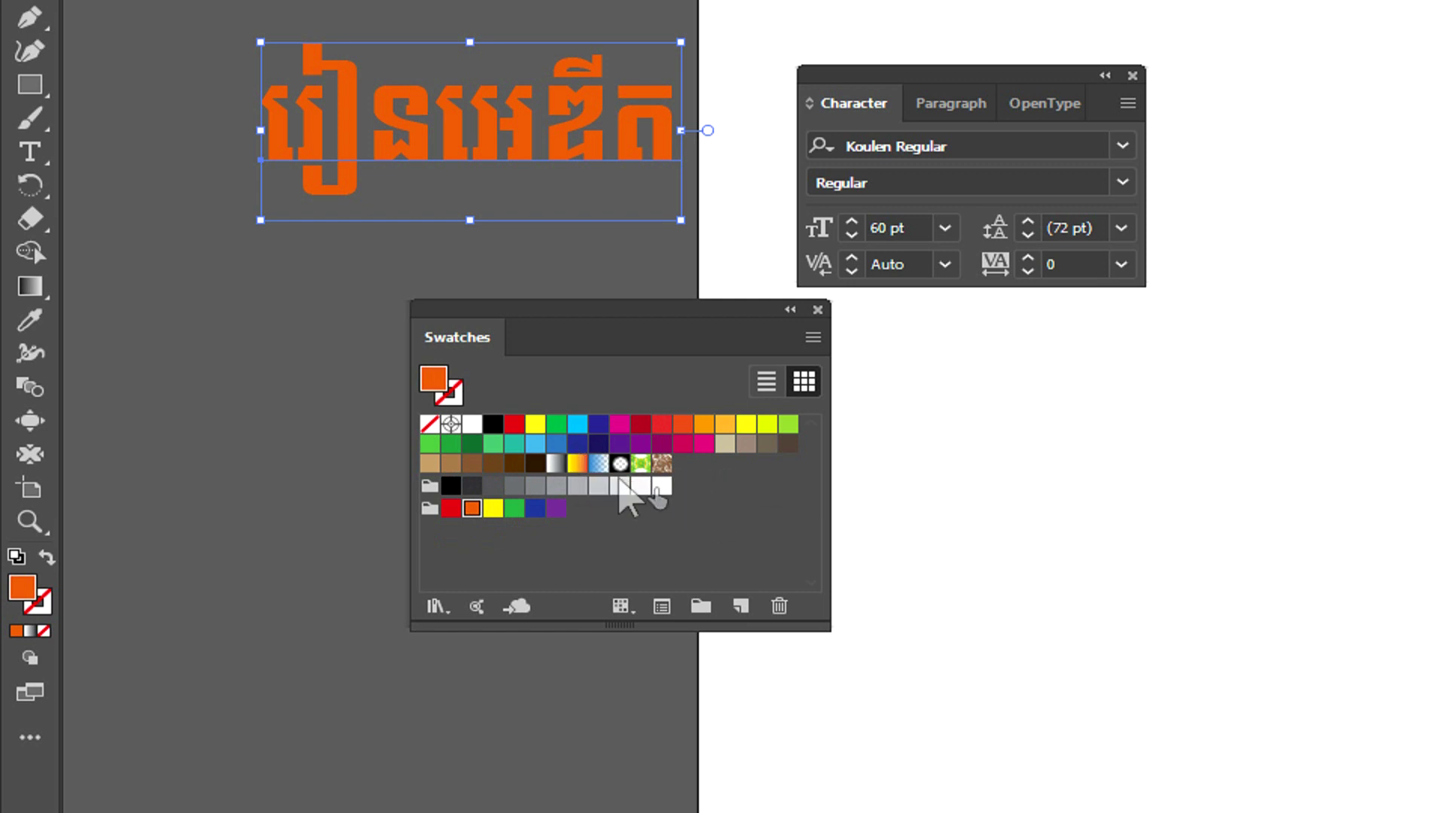
# - Set the text fill to vivid blue 0819F7 in the Color Picker
pyautogui.doubleClick(437, 383)
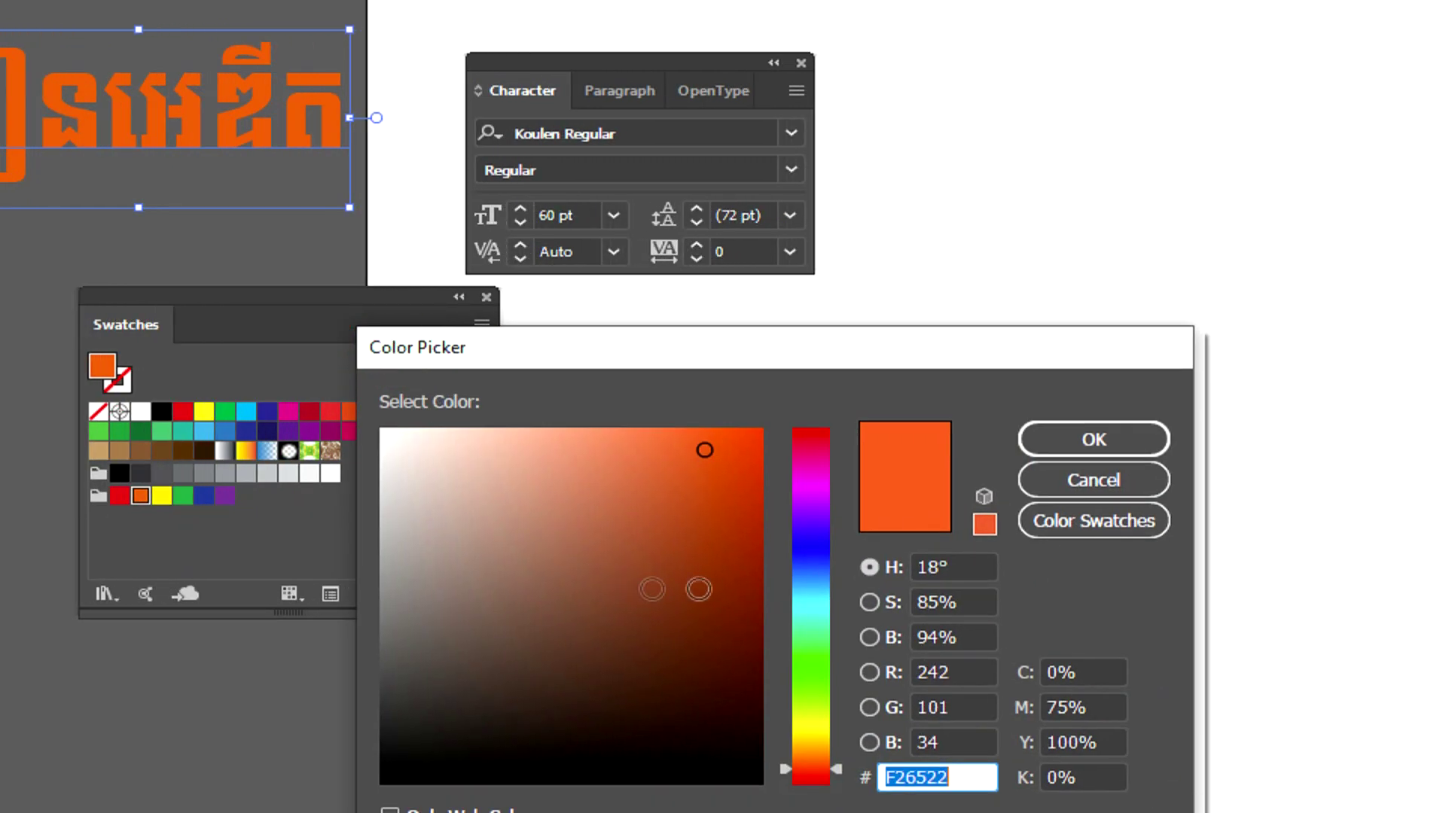
pyautogui.click(811, 551)
pyautogui.click(748, 433)
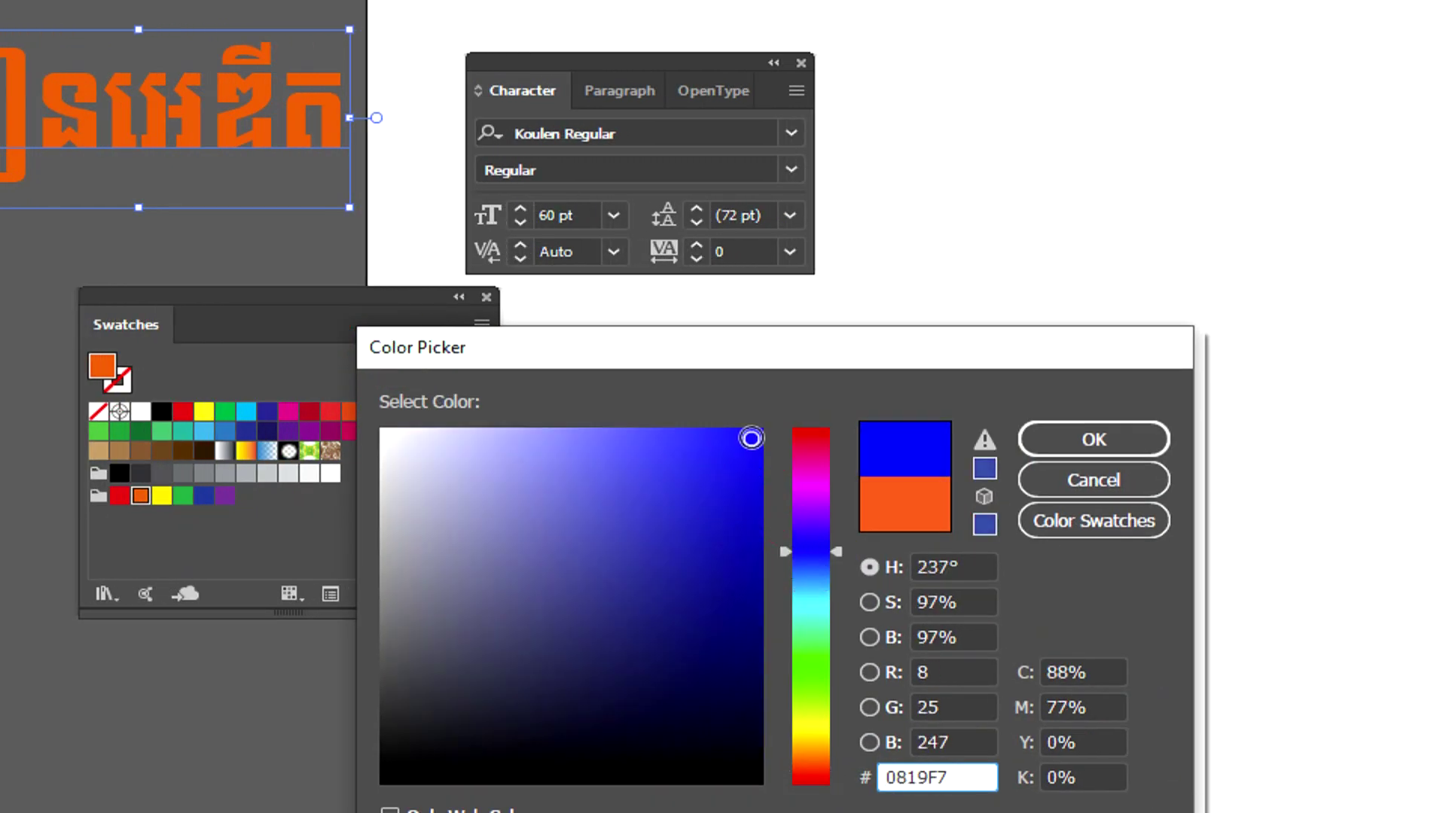
pyautogui.click(1050, 439)
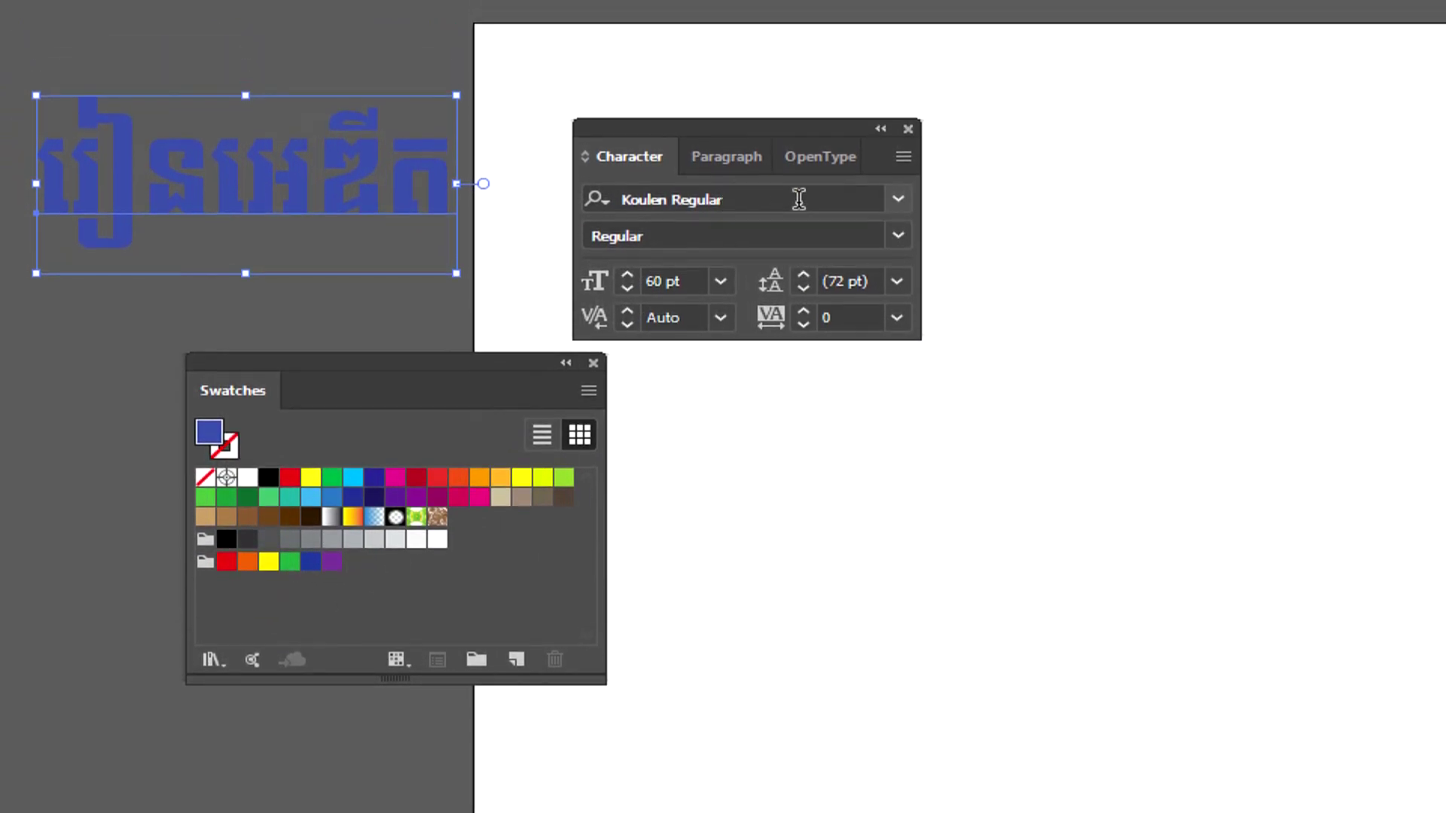
# - Browse the font family and style lists, dismissing them without applying a new font
pyautogui.click(620, 179)
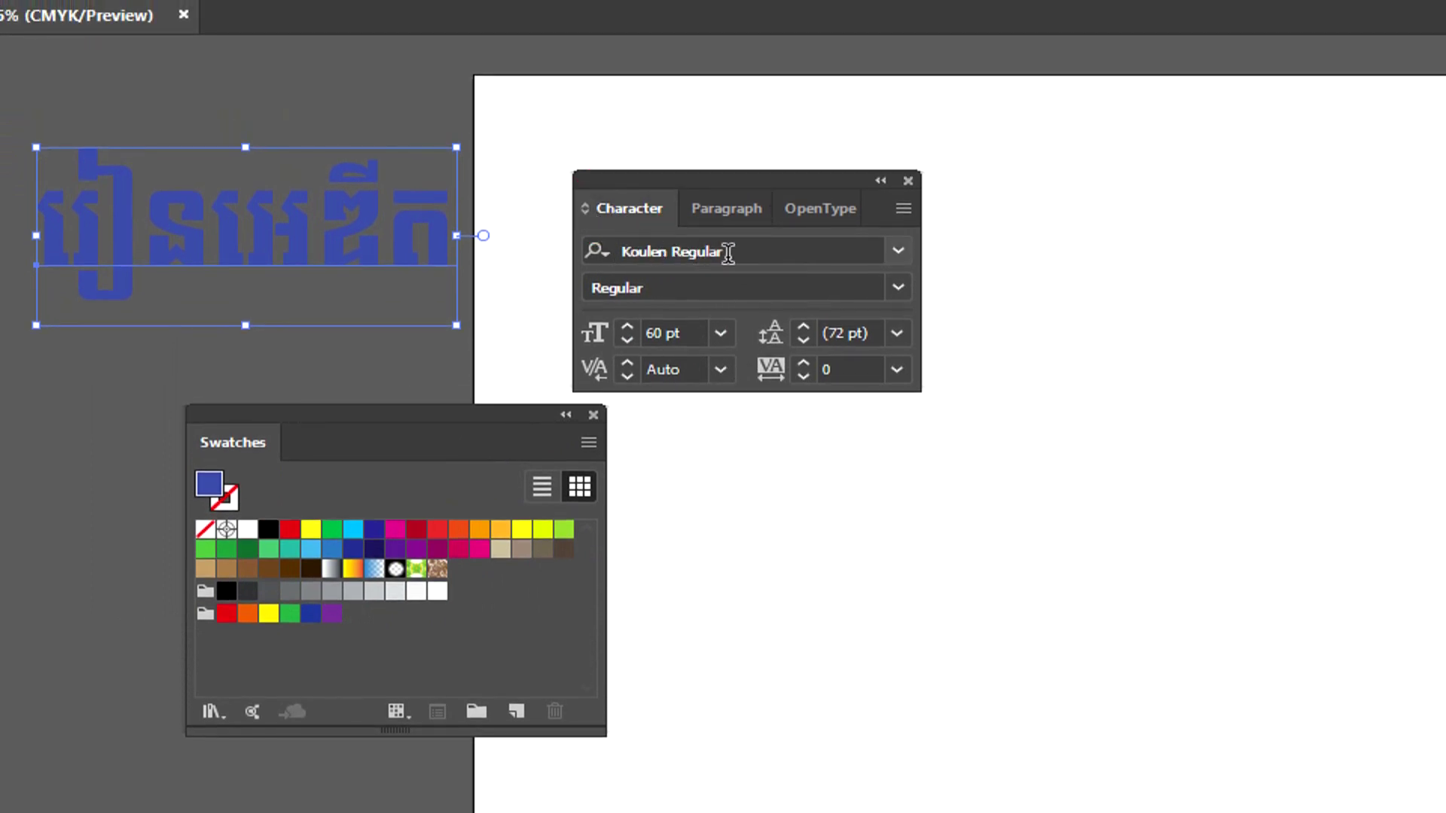
pyautogui.click(763, 251)
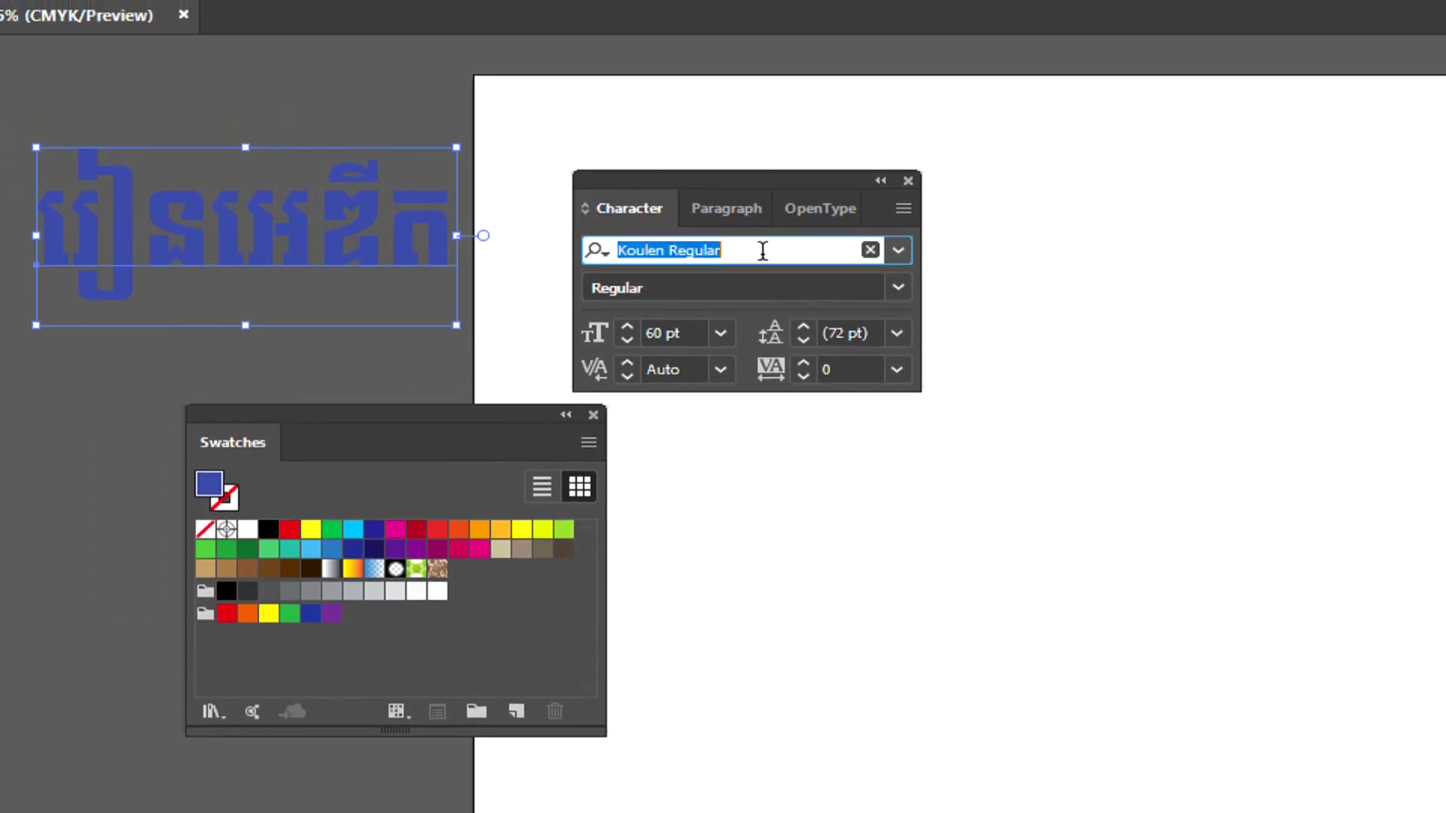
pyautogui.click(898, 288)
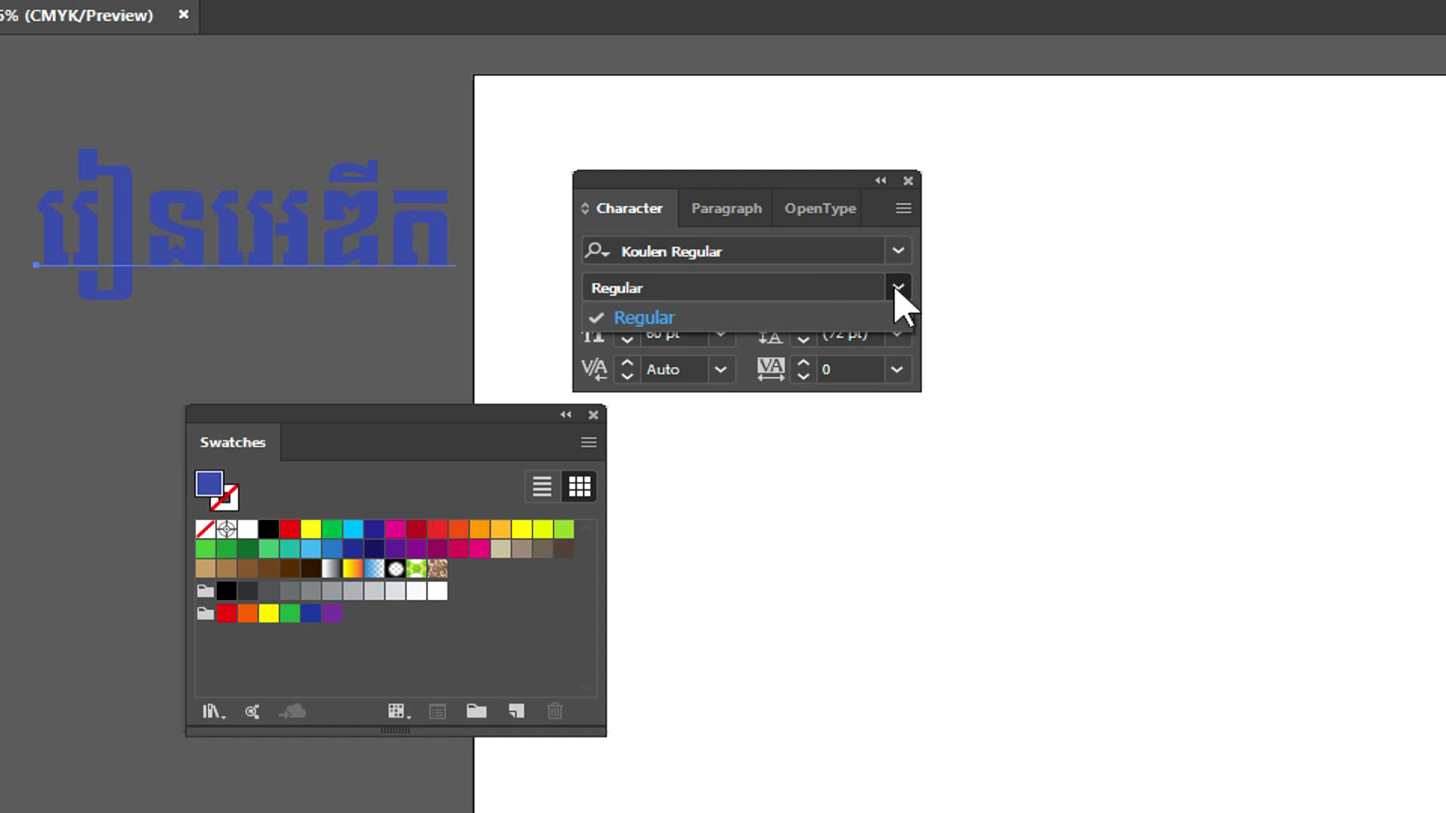
pyautogui.click(898, 287)
pyautogui.click(898, 251)
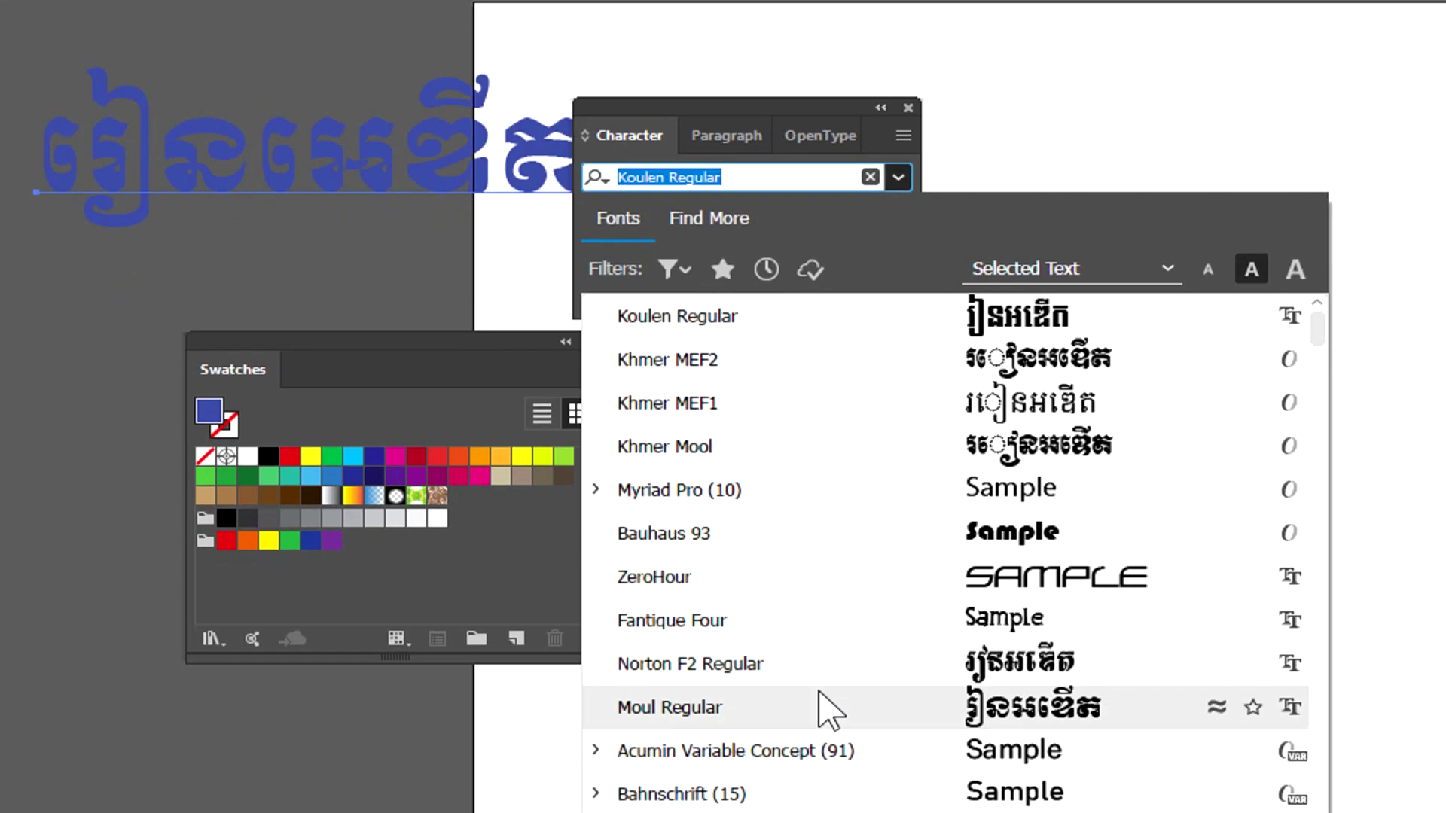
pyautogui.press('Escape')
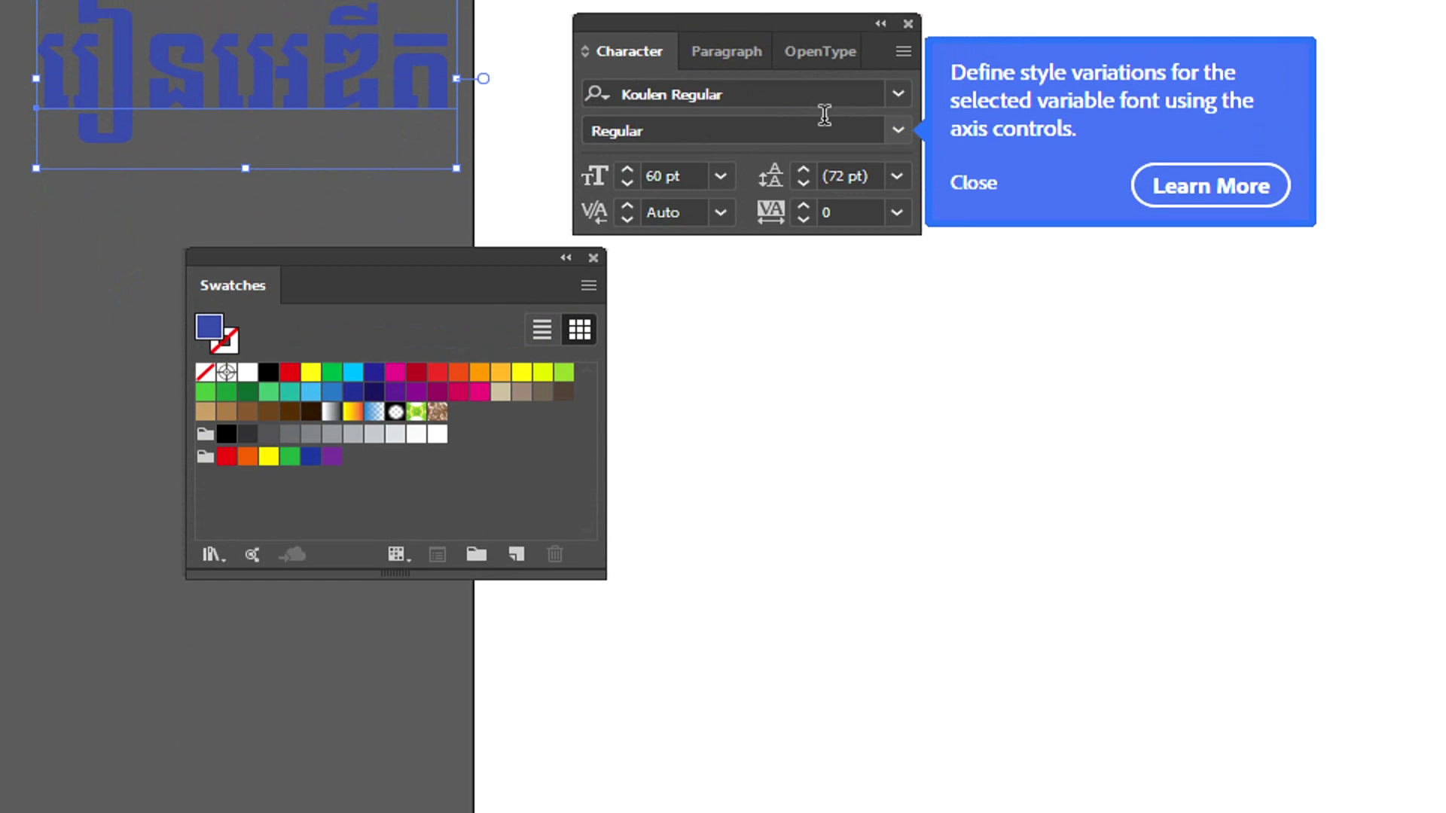
pyautogui.click(898, 131)
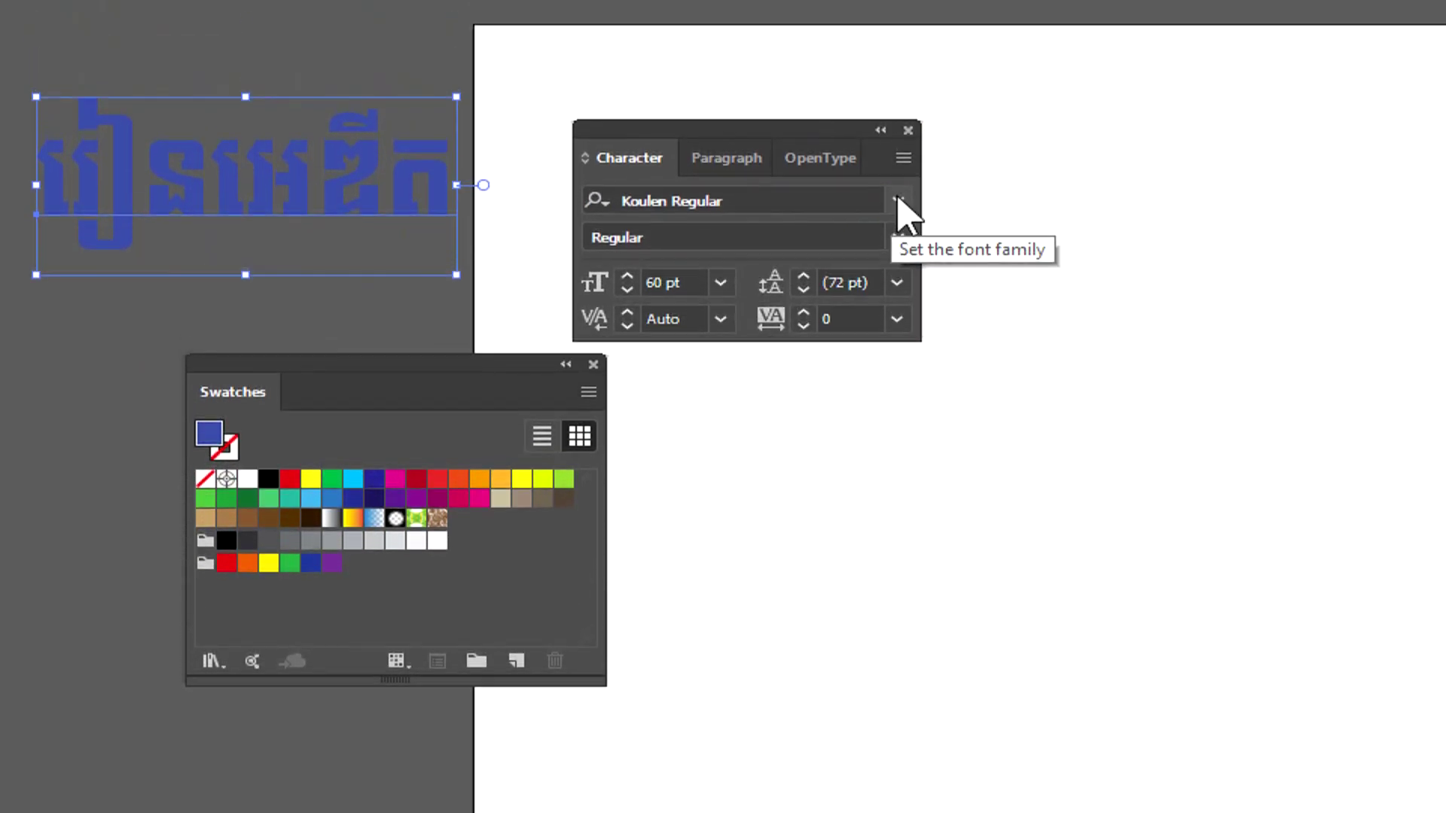
pyautogui.click(898, 200)
pyautogui.press('Escape')
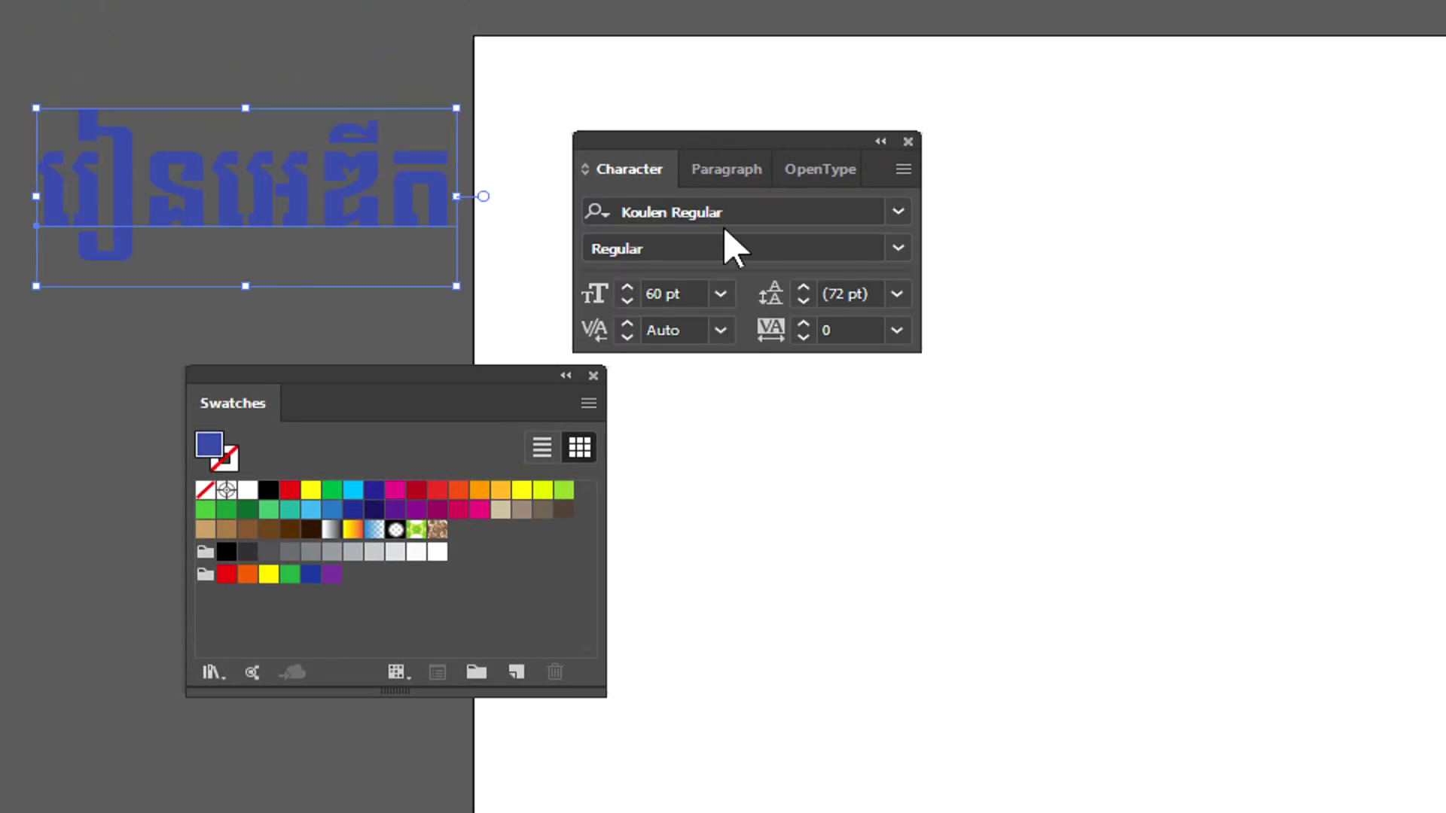
# - Nudge the blue Khmer word down-right, leaving the font at Source Sans Variable Regular 60 pt
pyautogui.click(729, 245)
pyautogui.click(895, 252)
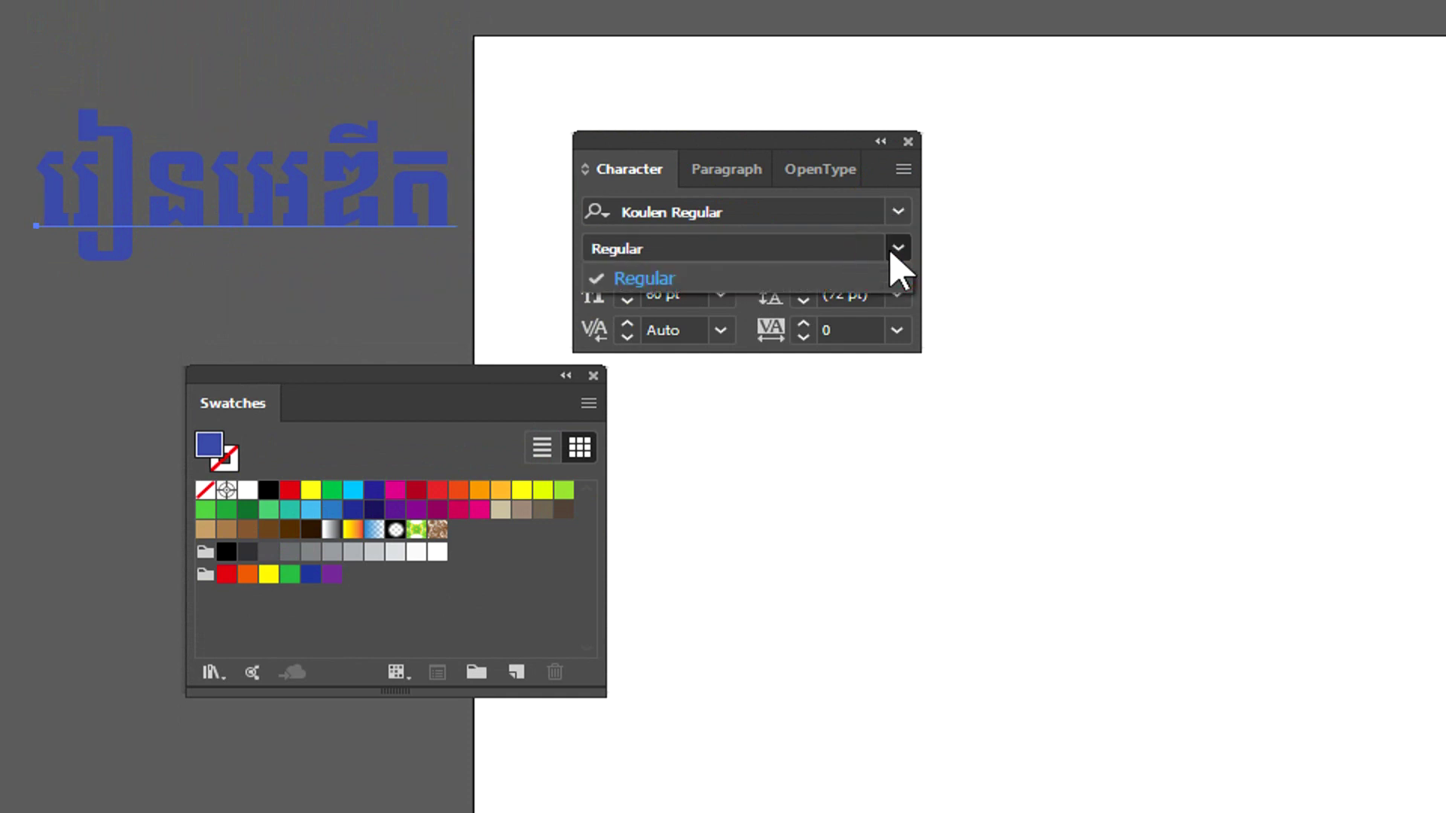
pyautogui.click(897, 212)
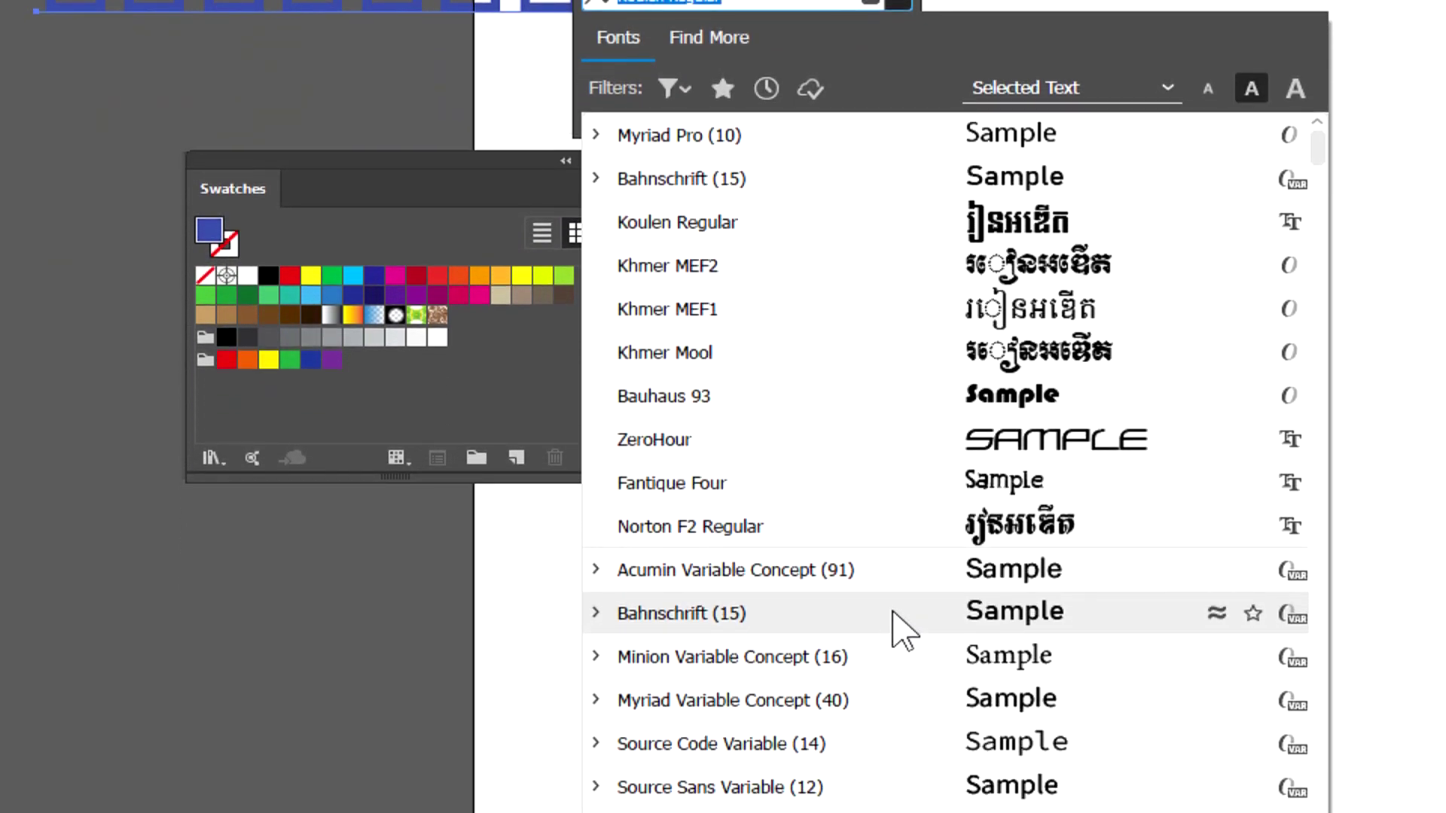
pyautogui.press('Escape')
pyautogui.click(898, 210)
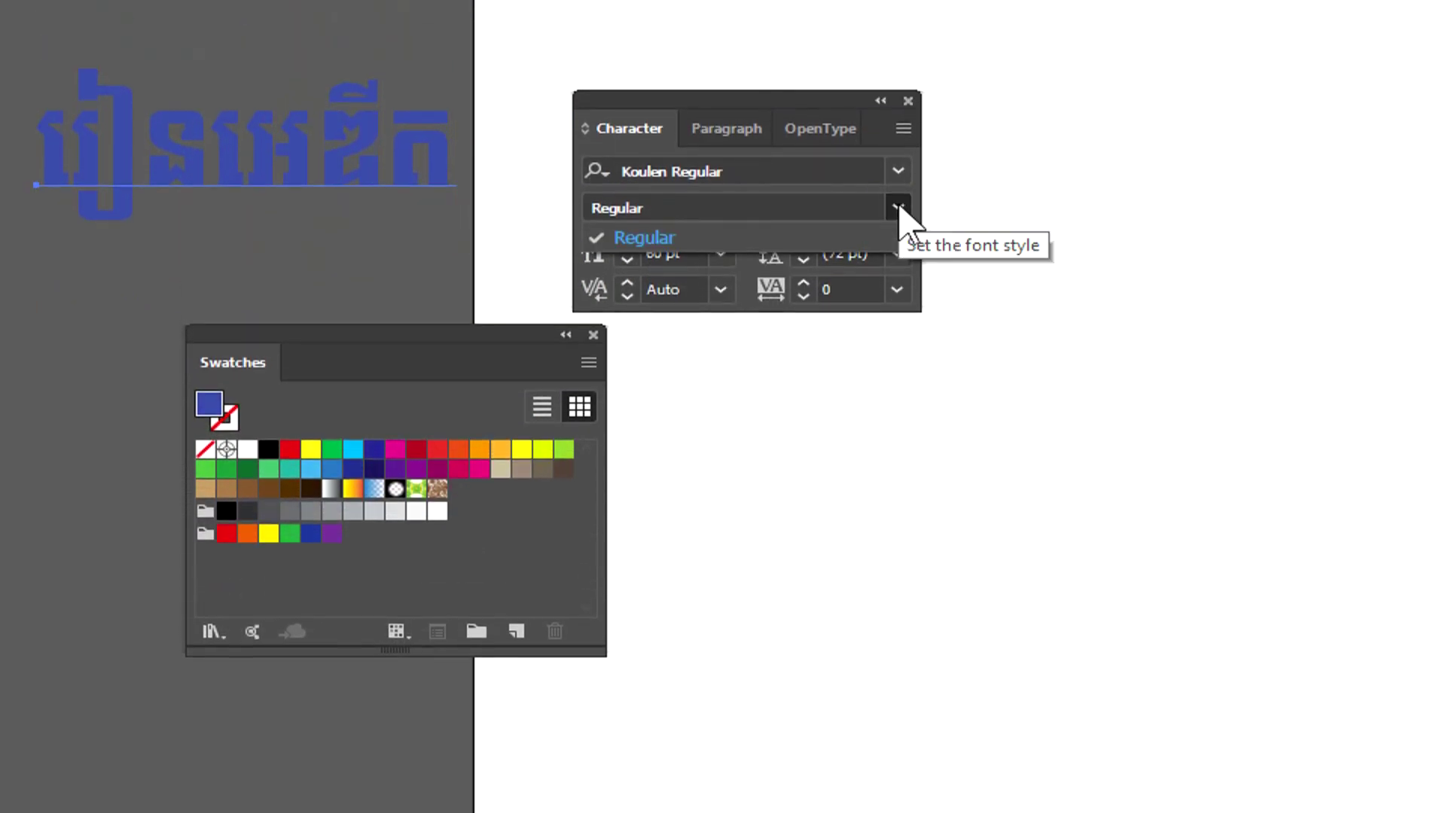
pyautogui.moveTo(345, 202)
pyautogui.mouseDown()
pyautogui.moveTo(363, 249)
pyautogui.moveTo(353, 235)
pyautogui.mouseUp()
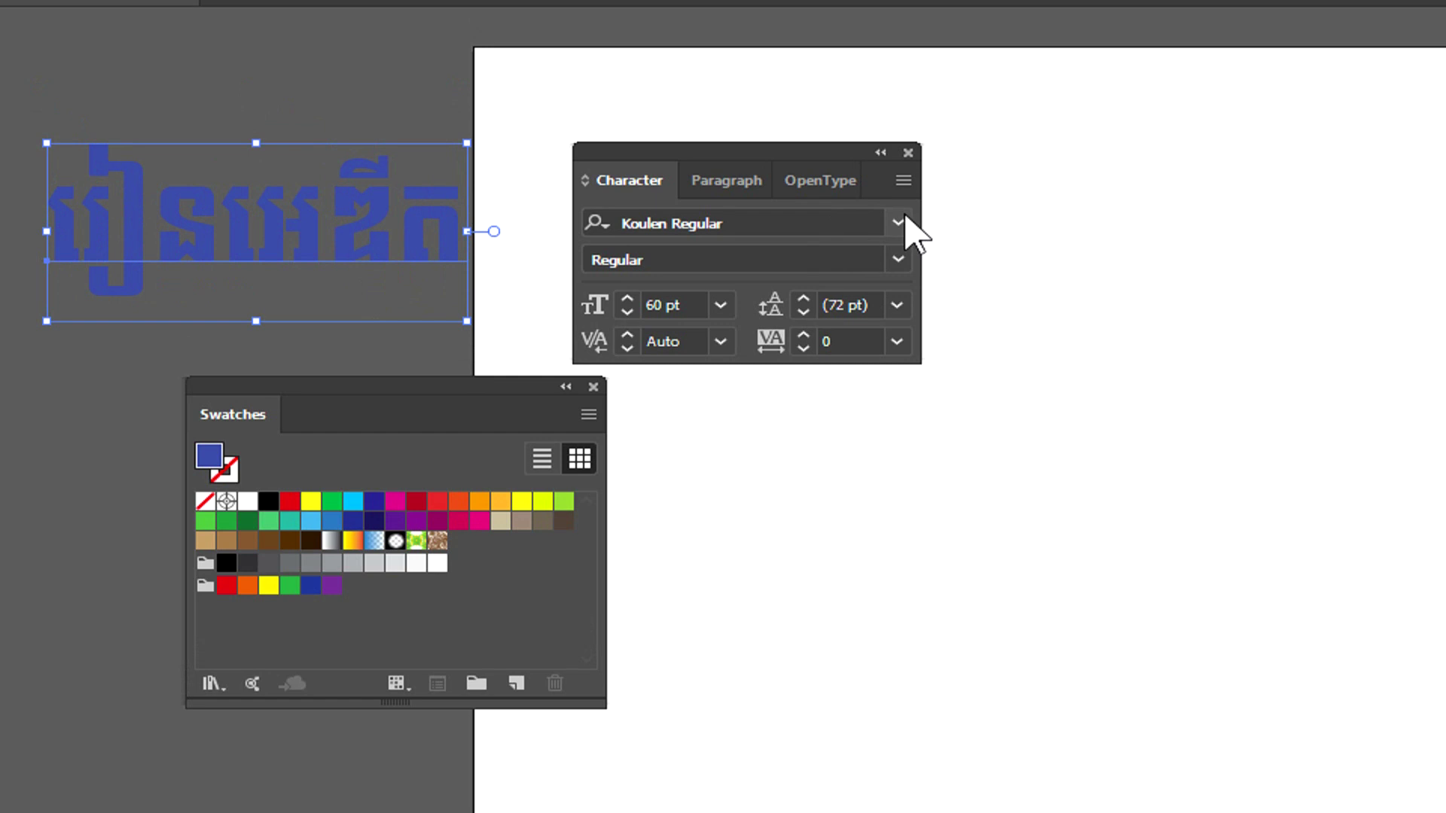
pyautogui.click(898, 223)
pyautogui.press('Escape')
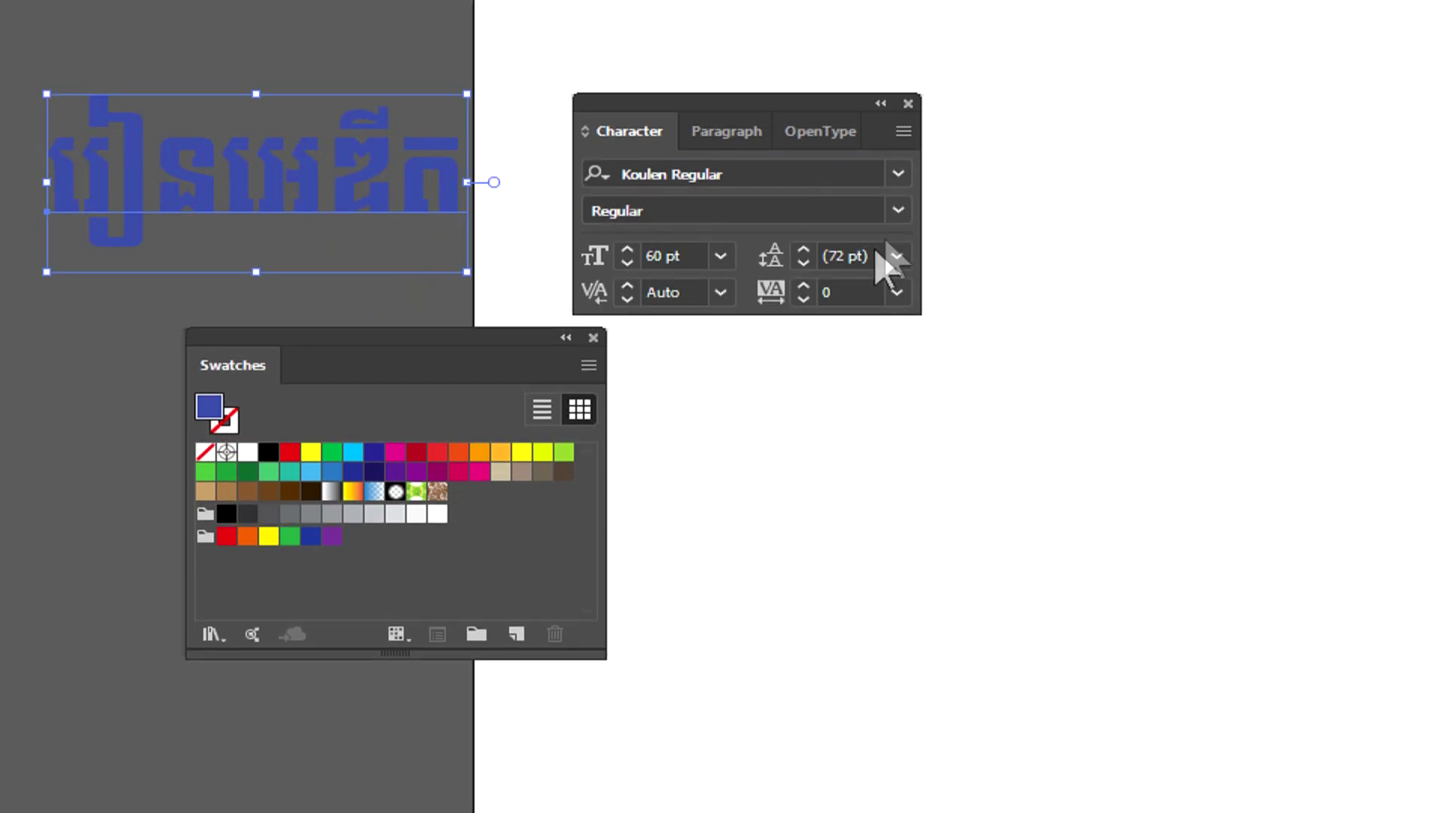
pyautogui.click(898, 197)
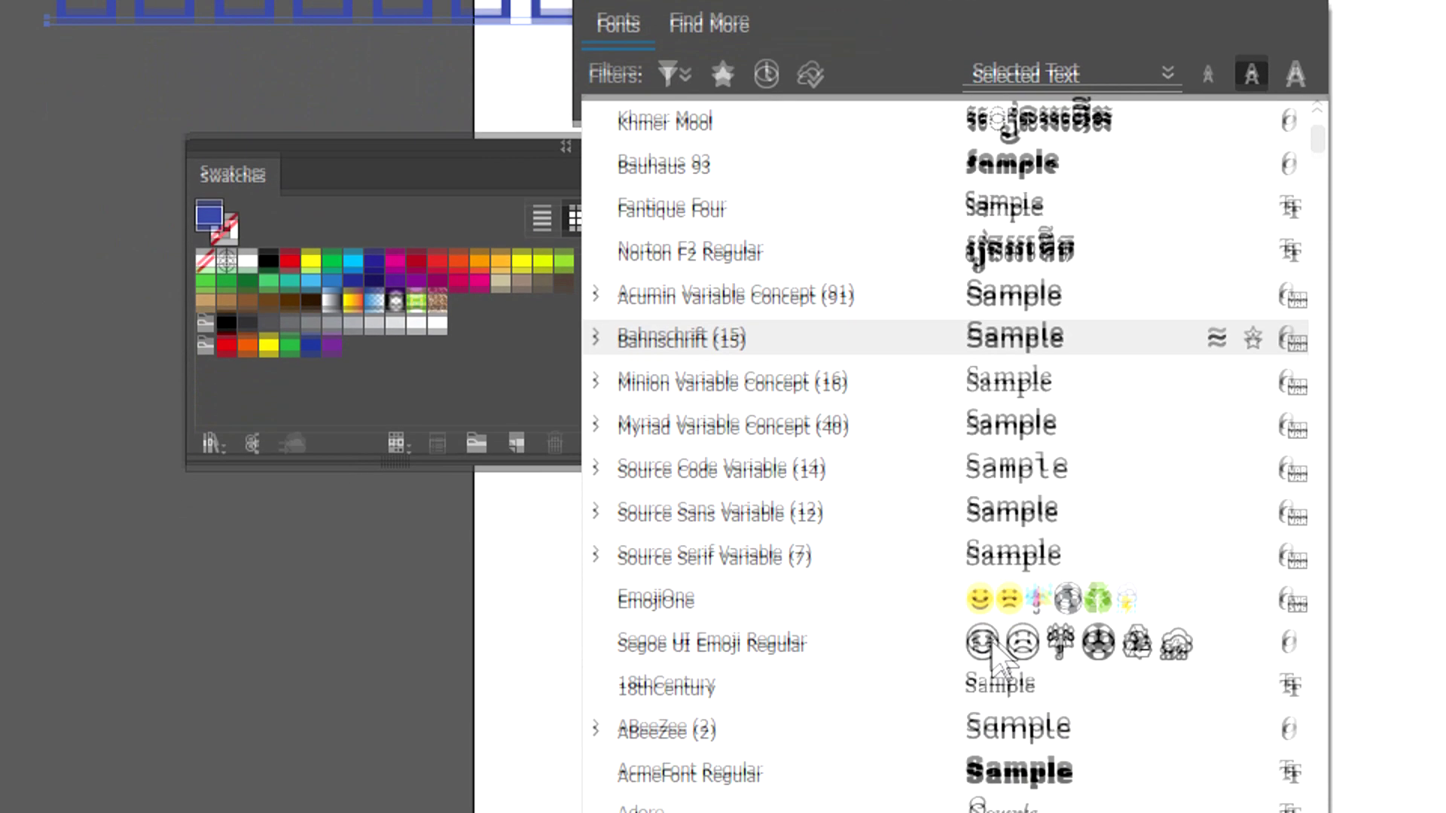
pyautogui.press('Escape')
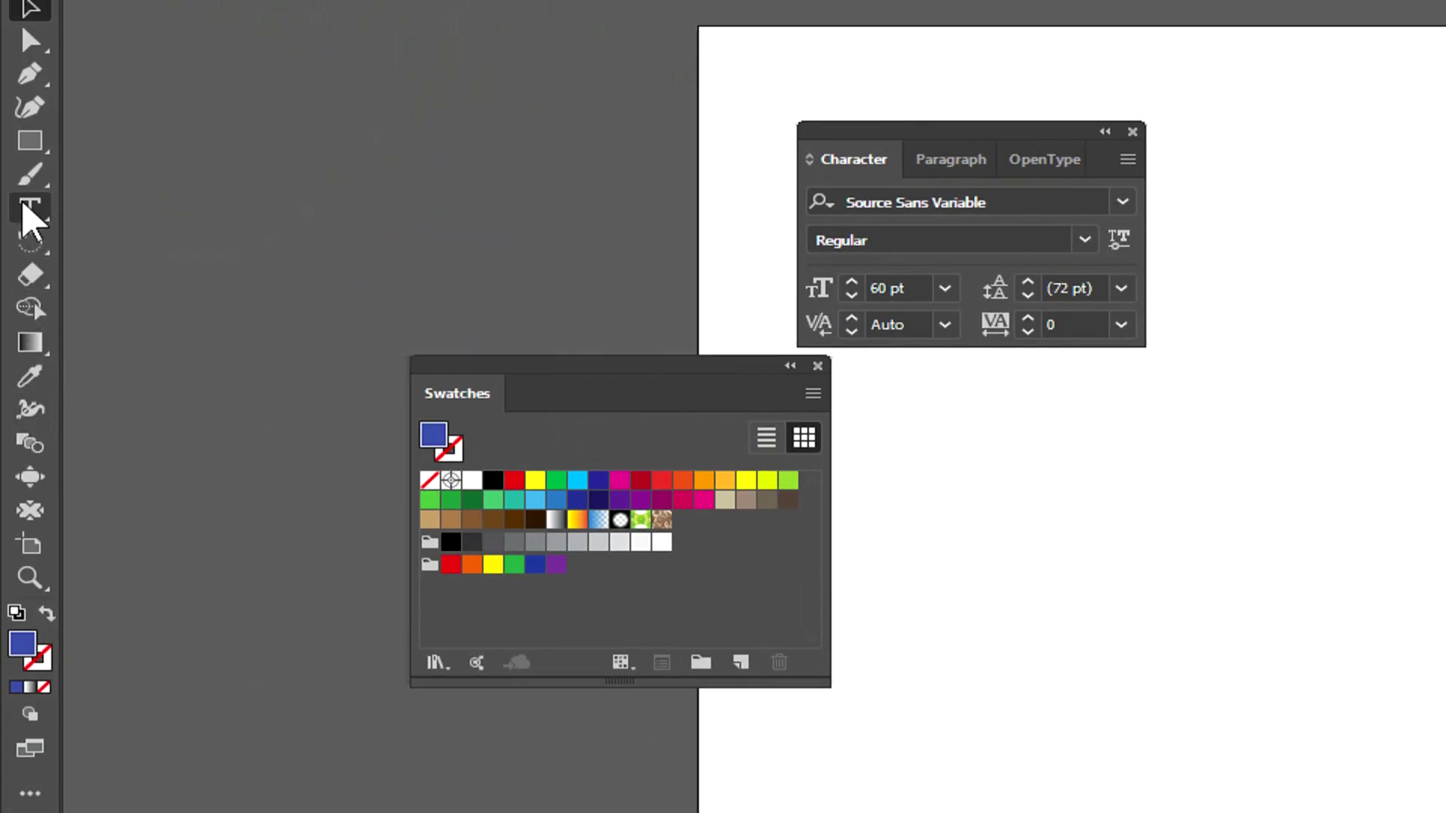
# - Type 'REAN EDIT' as new point text and drag it down-left on the canvas
pyautogui.click(25, 213)
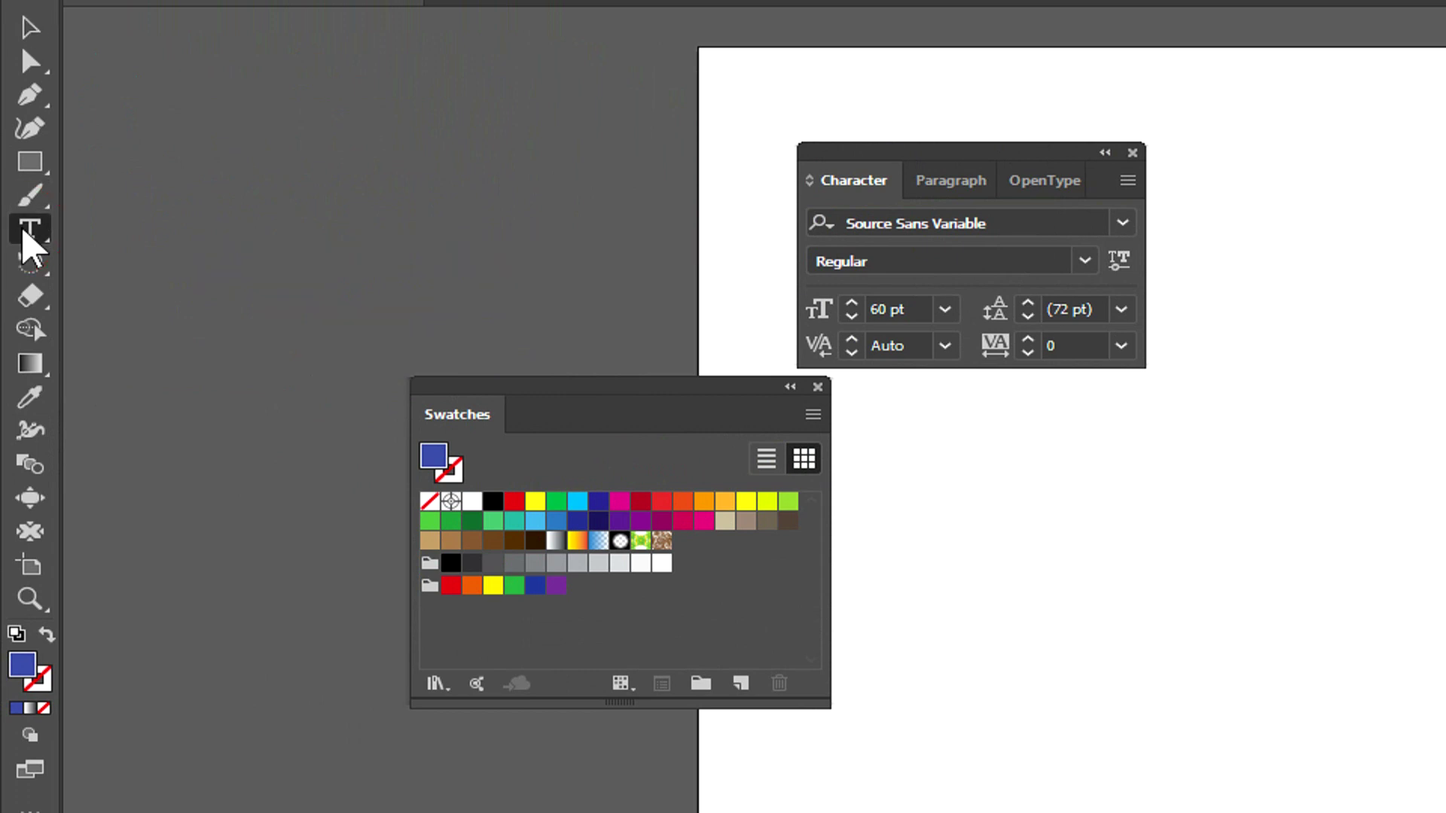
pyautogui.click(347, 224)
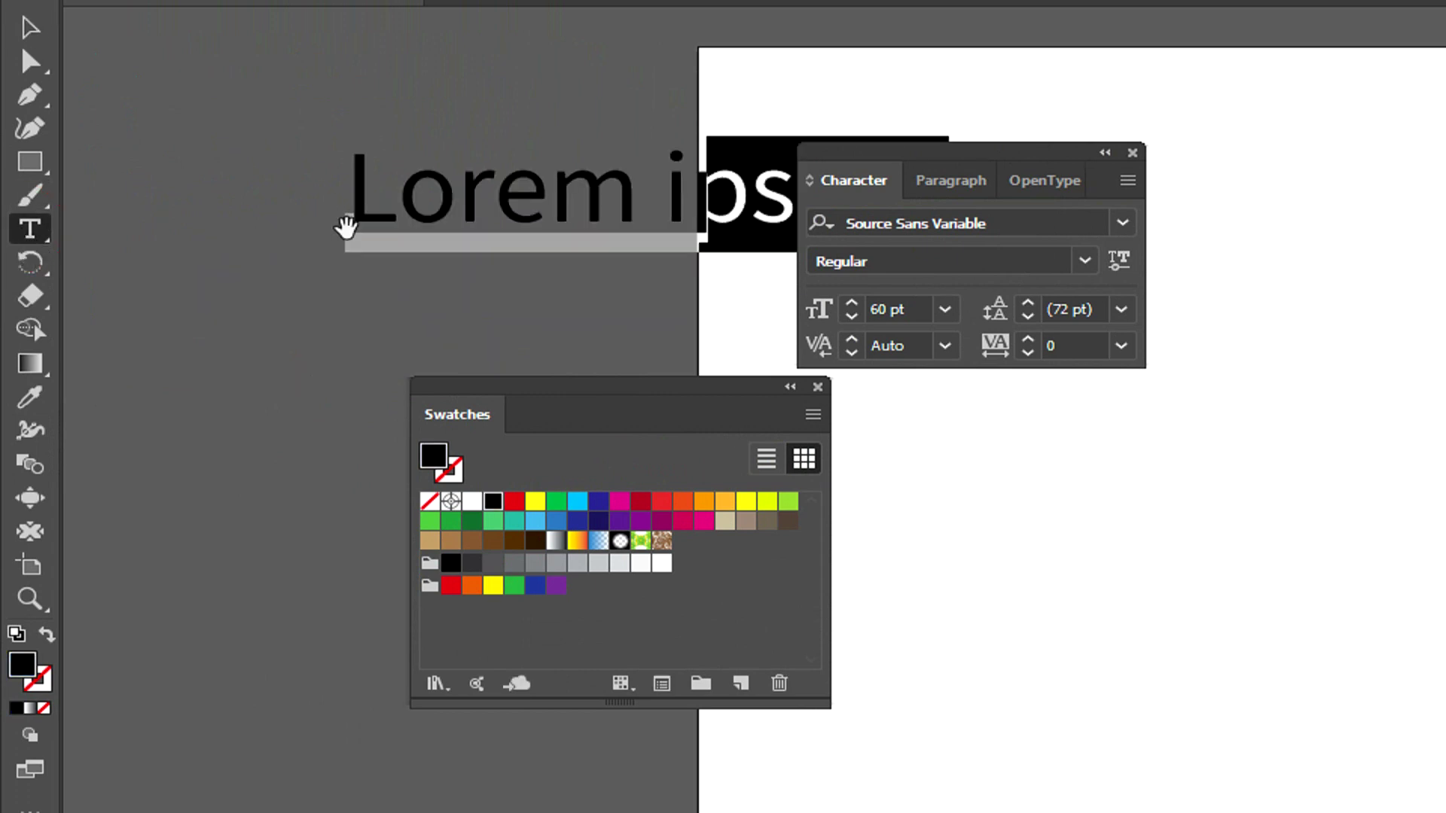
pyautogui.write('rEA')
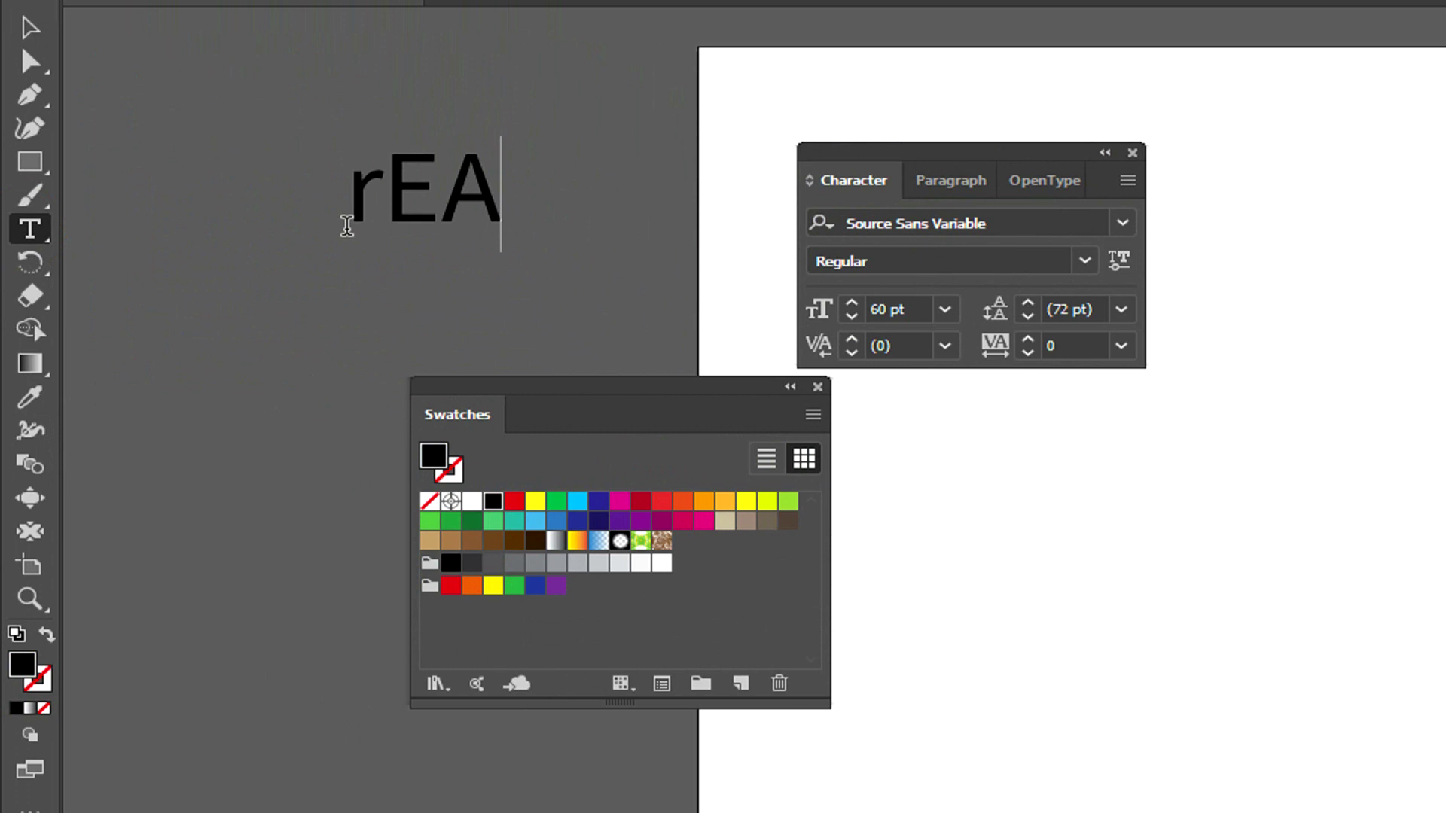
pyautogui.press('BackSpace')
pyautogui.press('BackSpace')
pyautogui.press('BackSpace')
pyautogui.write('REAN')
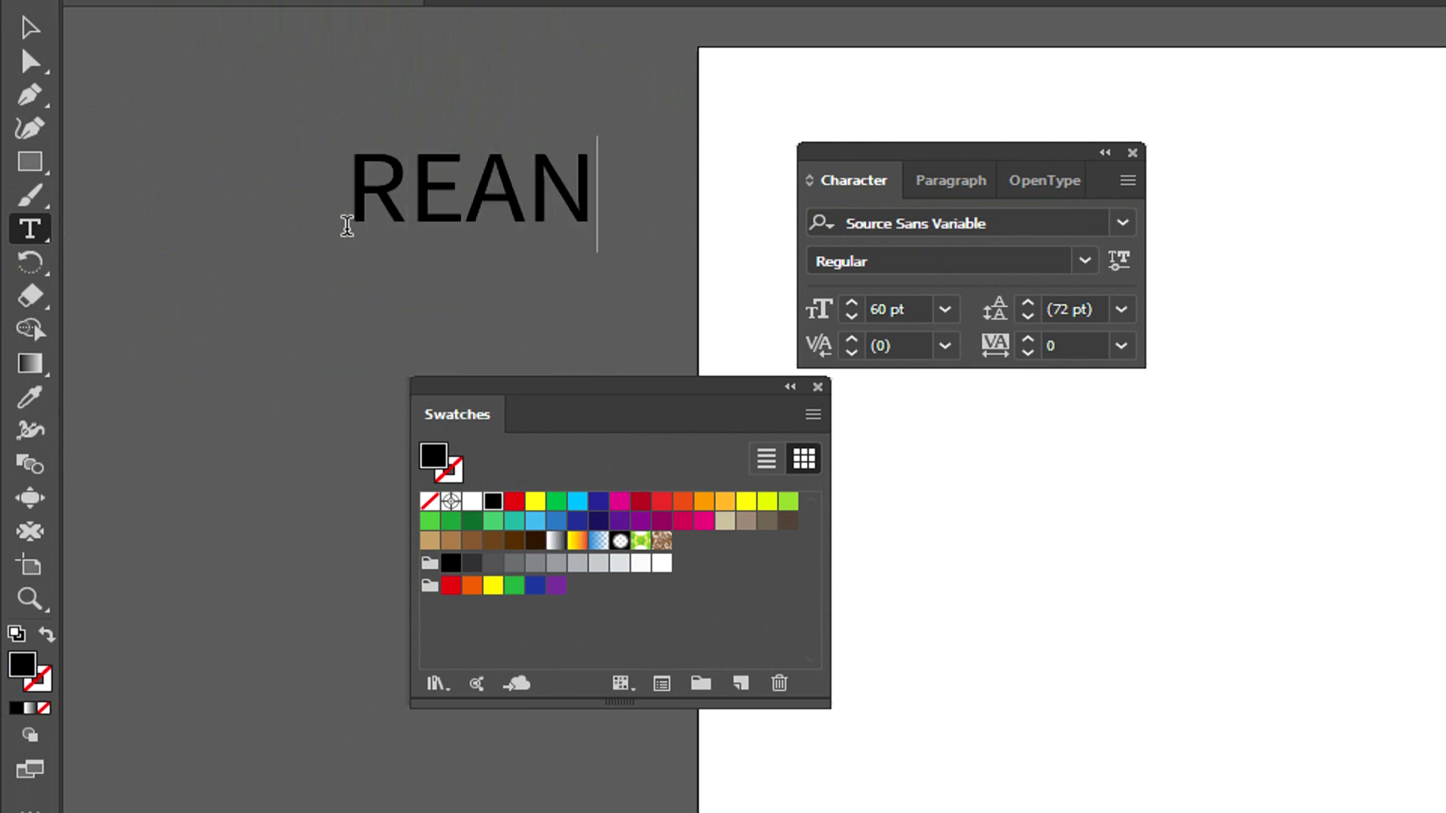
pyautogui.write(' EDIT')
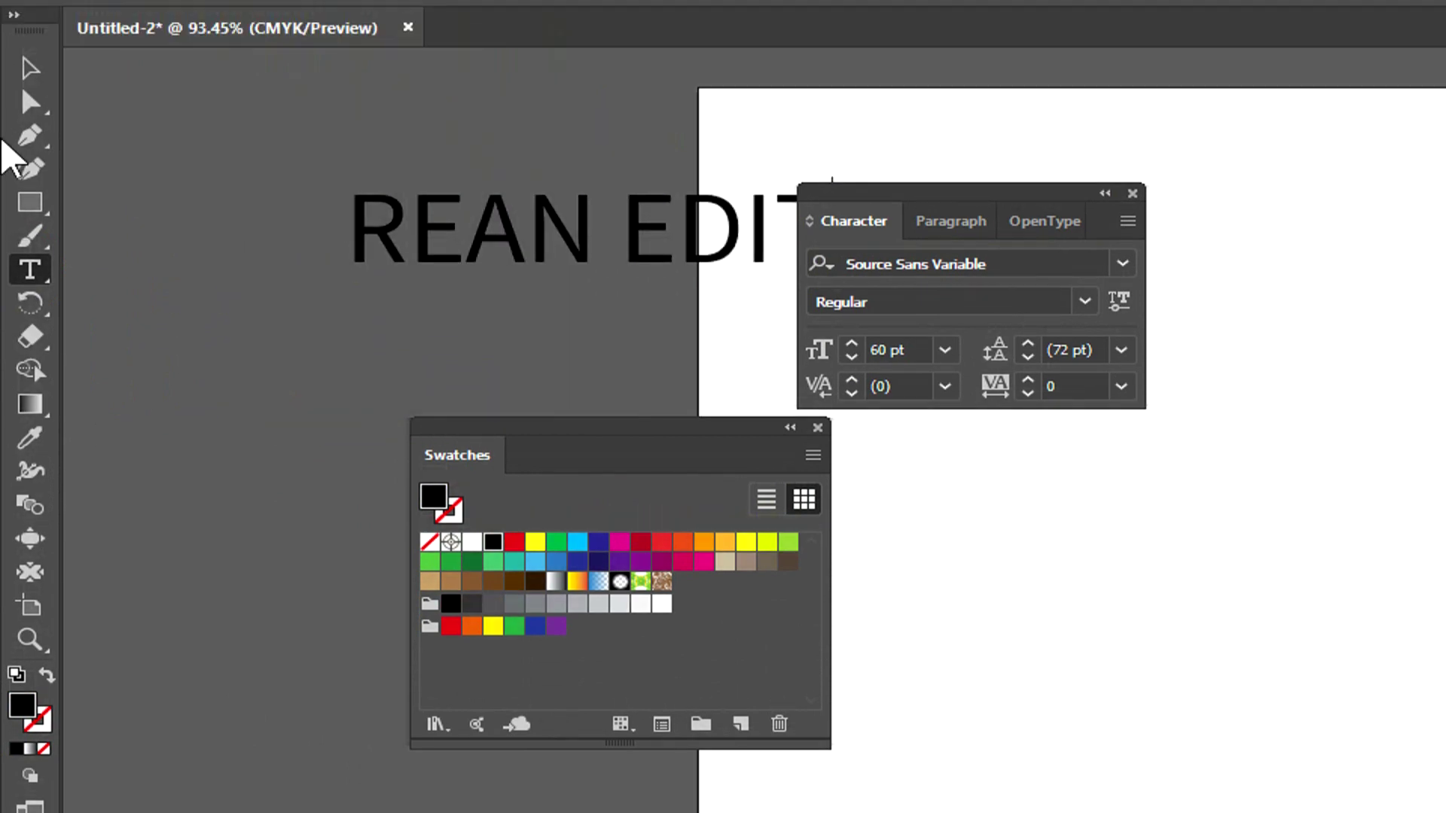
pyautogui.click(30, 109)
pyautogui.moveTo(500, 256); pyautogui.dragTo(389, 313)
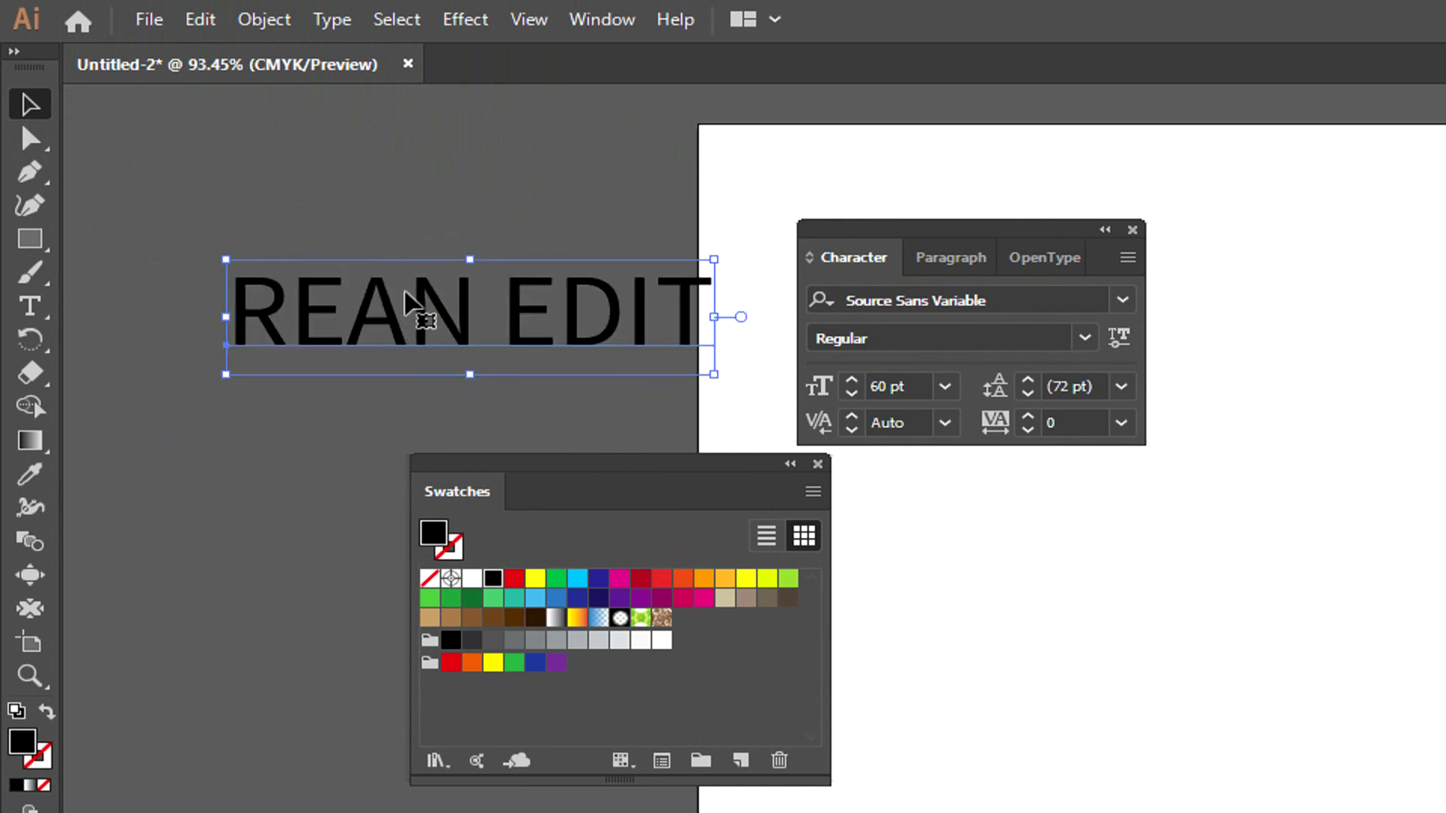
# - Apply Source Serif Variable to REAN EDIT, keeping the Roman style
pyautogui.click(1122, 301)
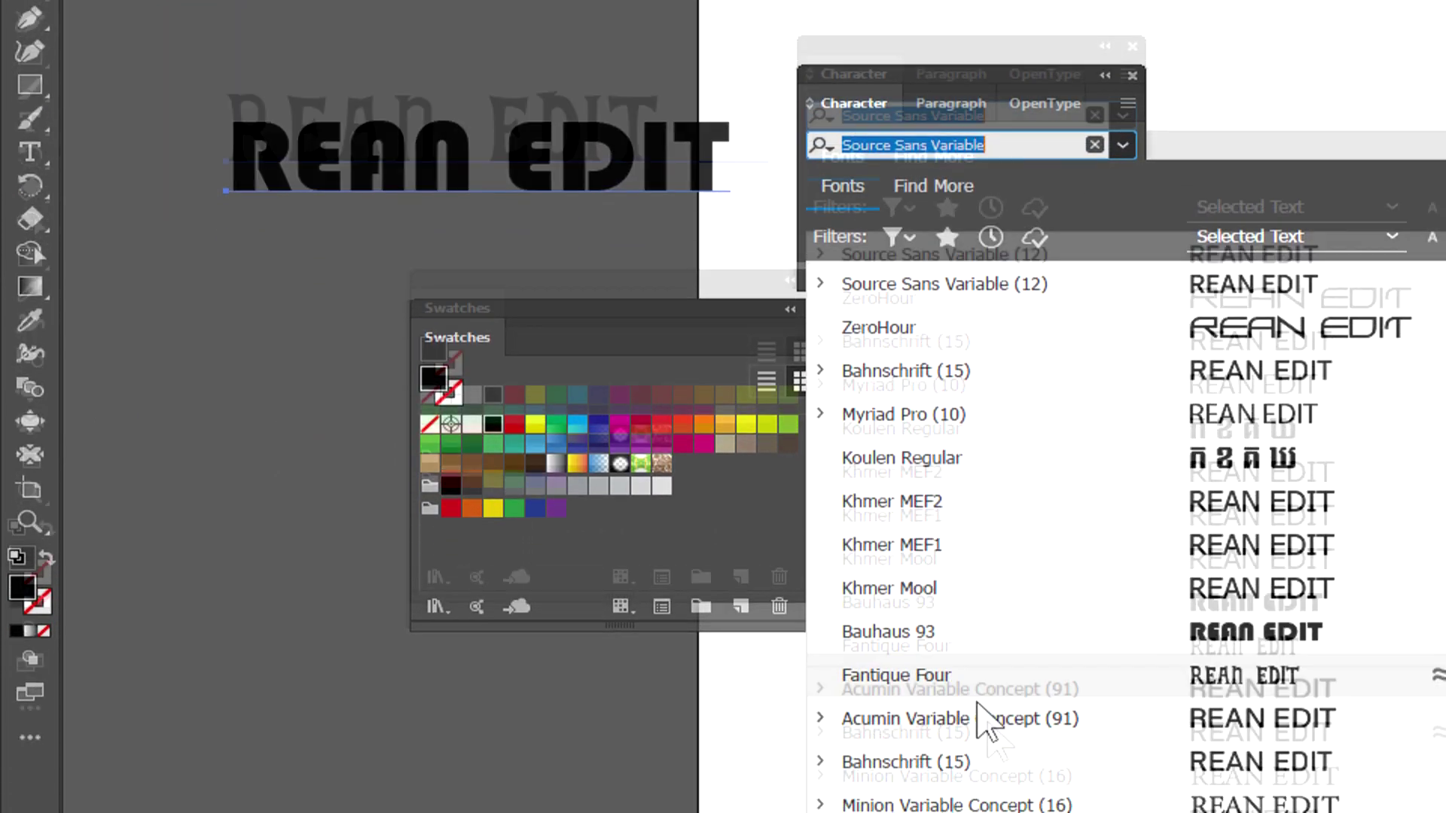
pyautogui.scroll(-2, 979, 677)
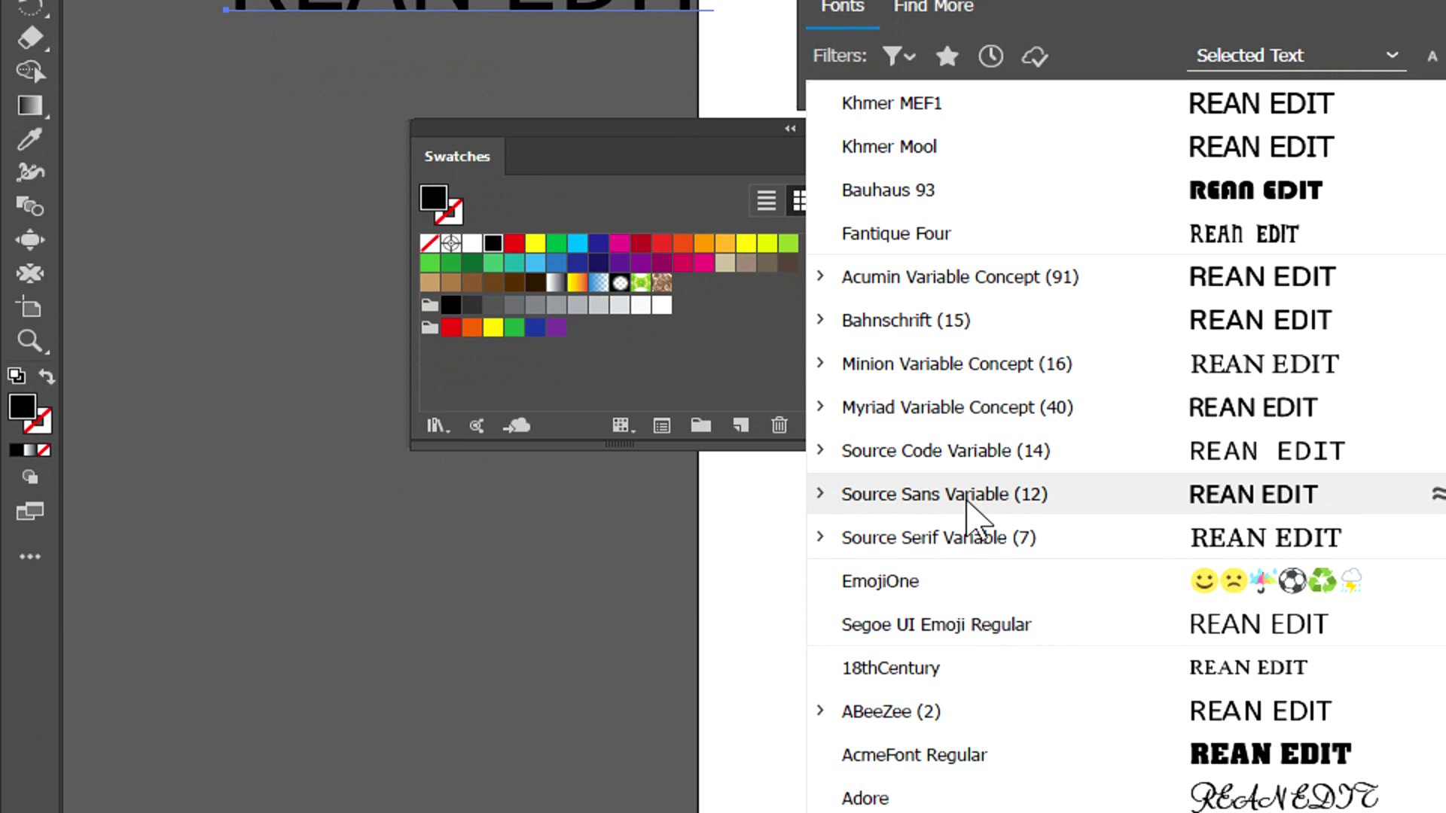
pyautogui.click(964, 540)
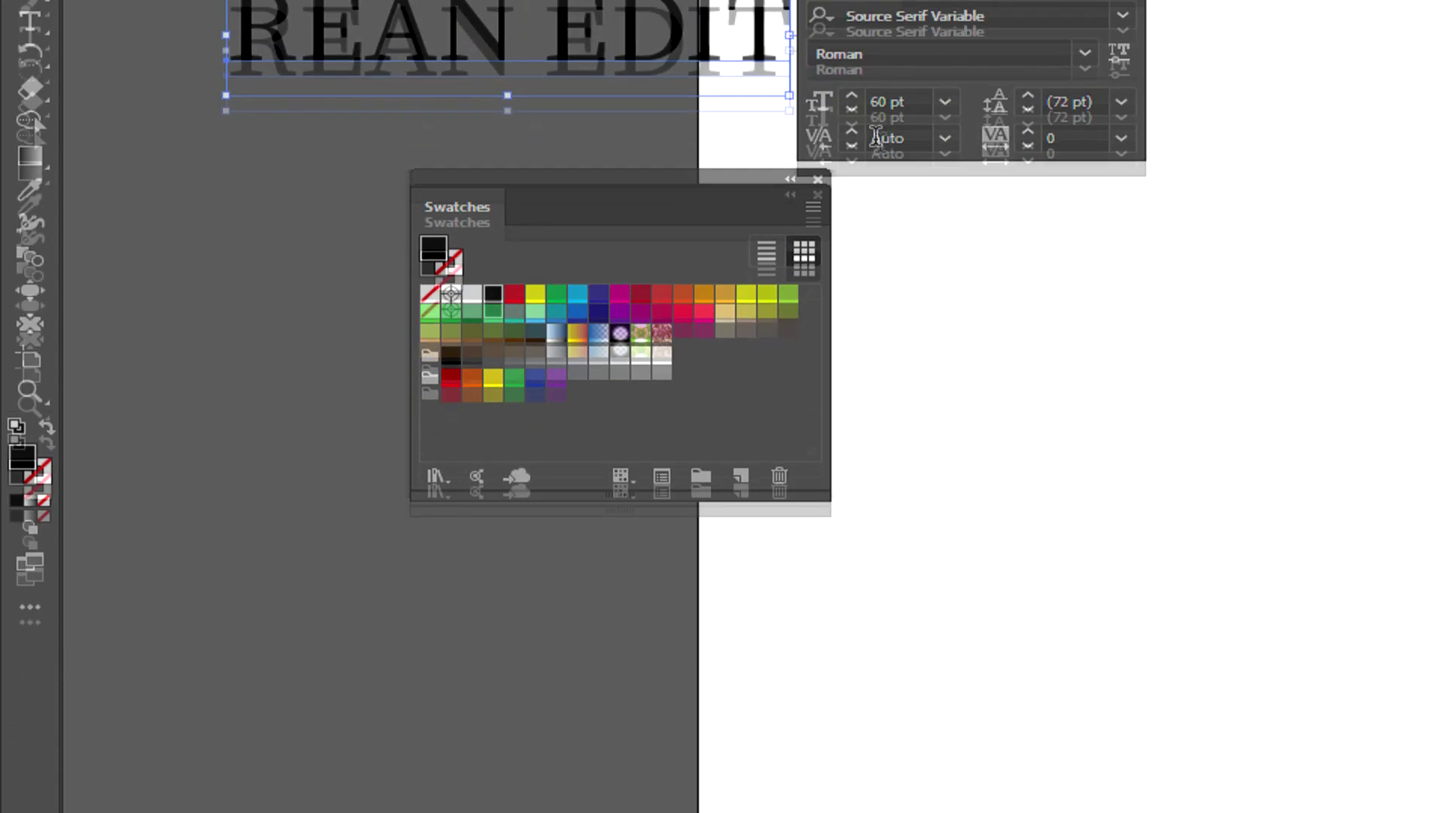
pyautogui.click(1084, 202)
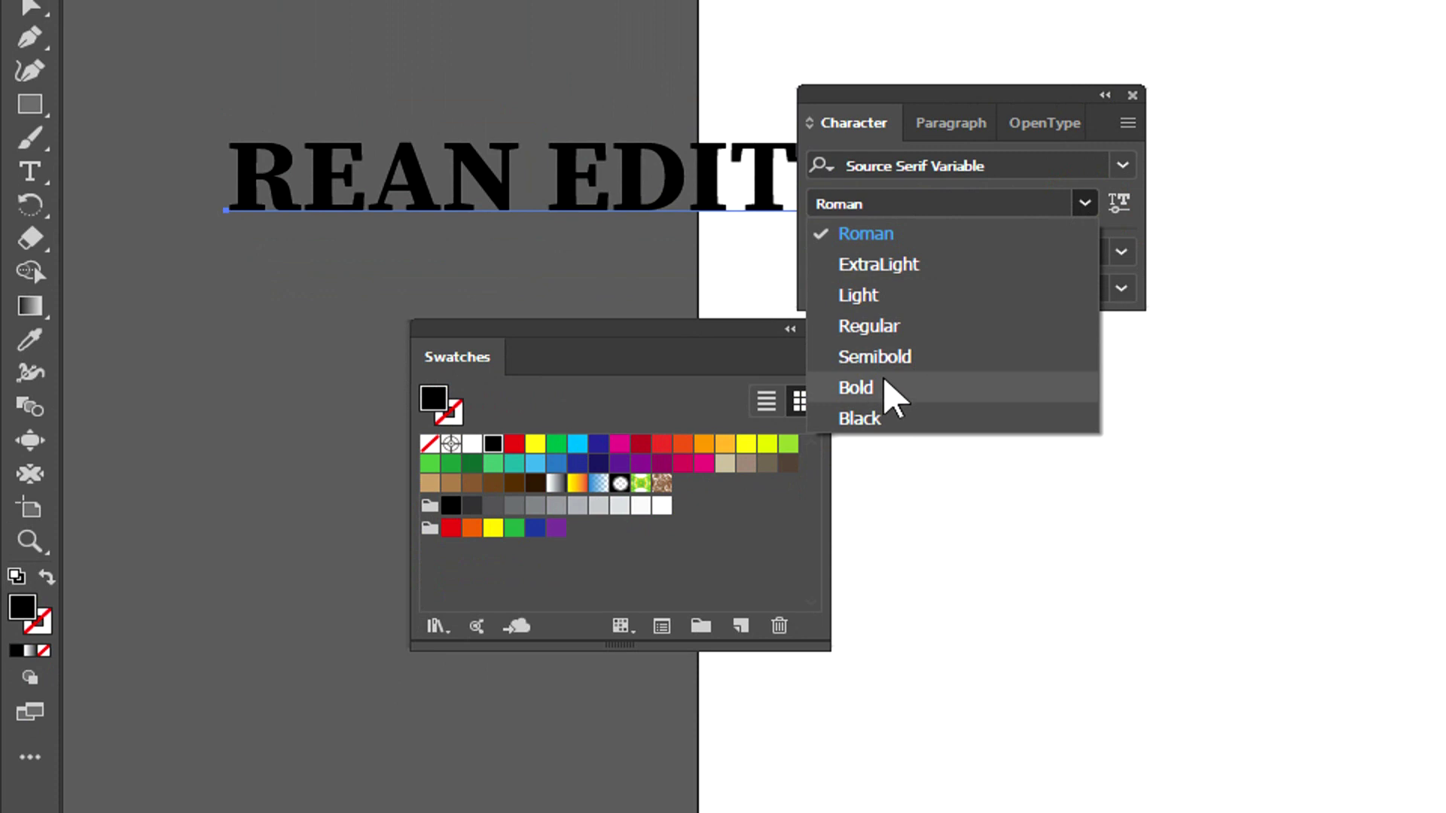
pyautogui.click(921, 90)
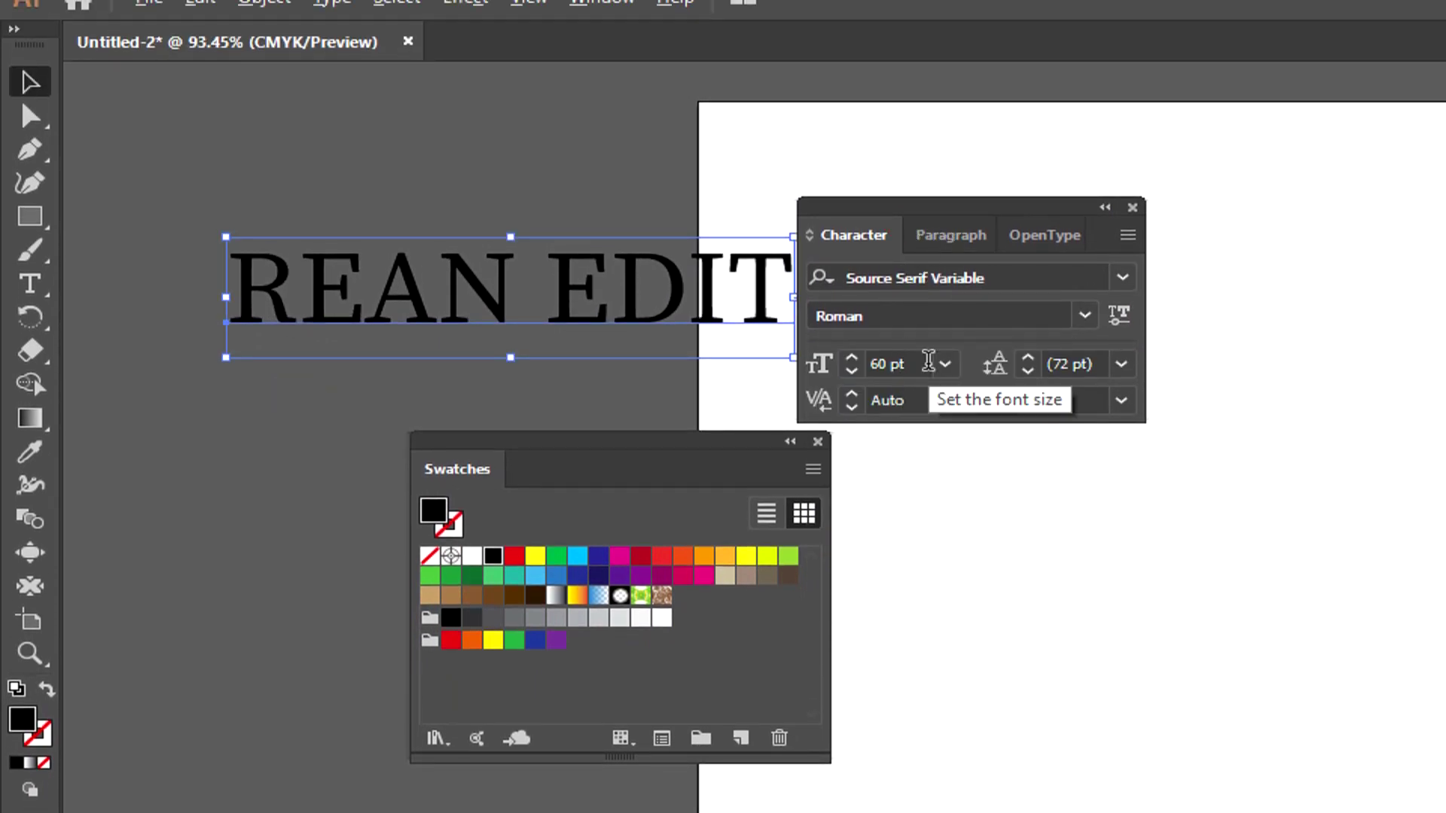
# - Try 72 pt and then 100 pt as the REAN EDIT font size
pyautogui.click(928, 365)
pyautogui.click(945, 364)
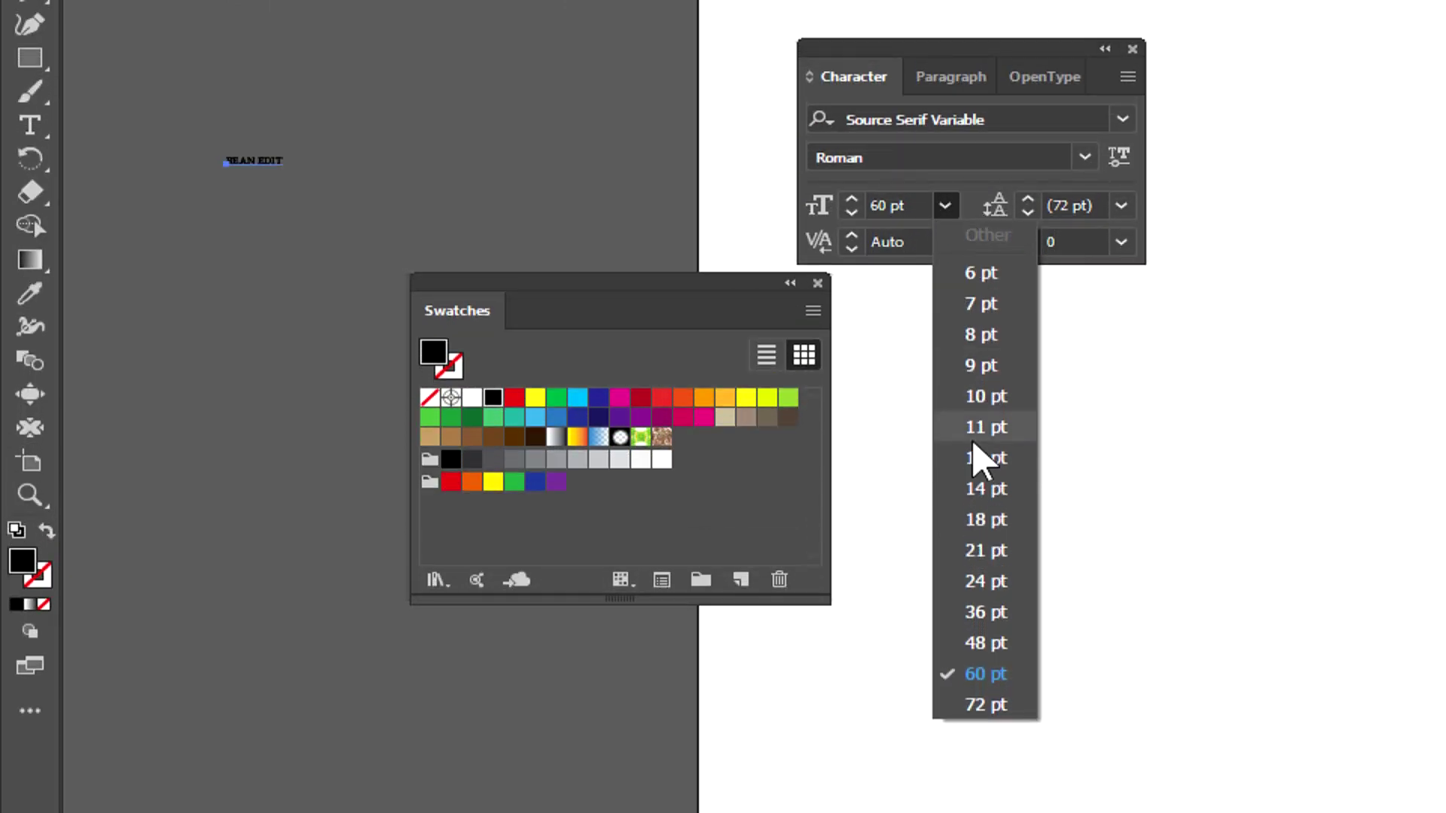
pyautogui.click(986, 704)
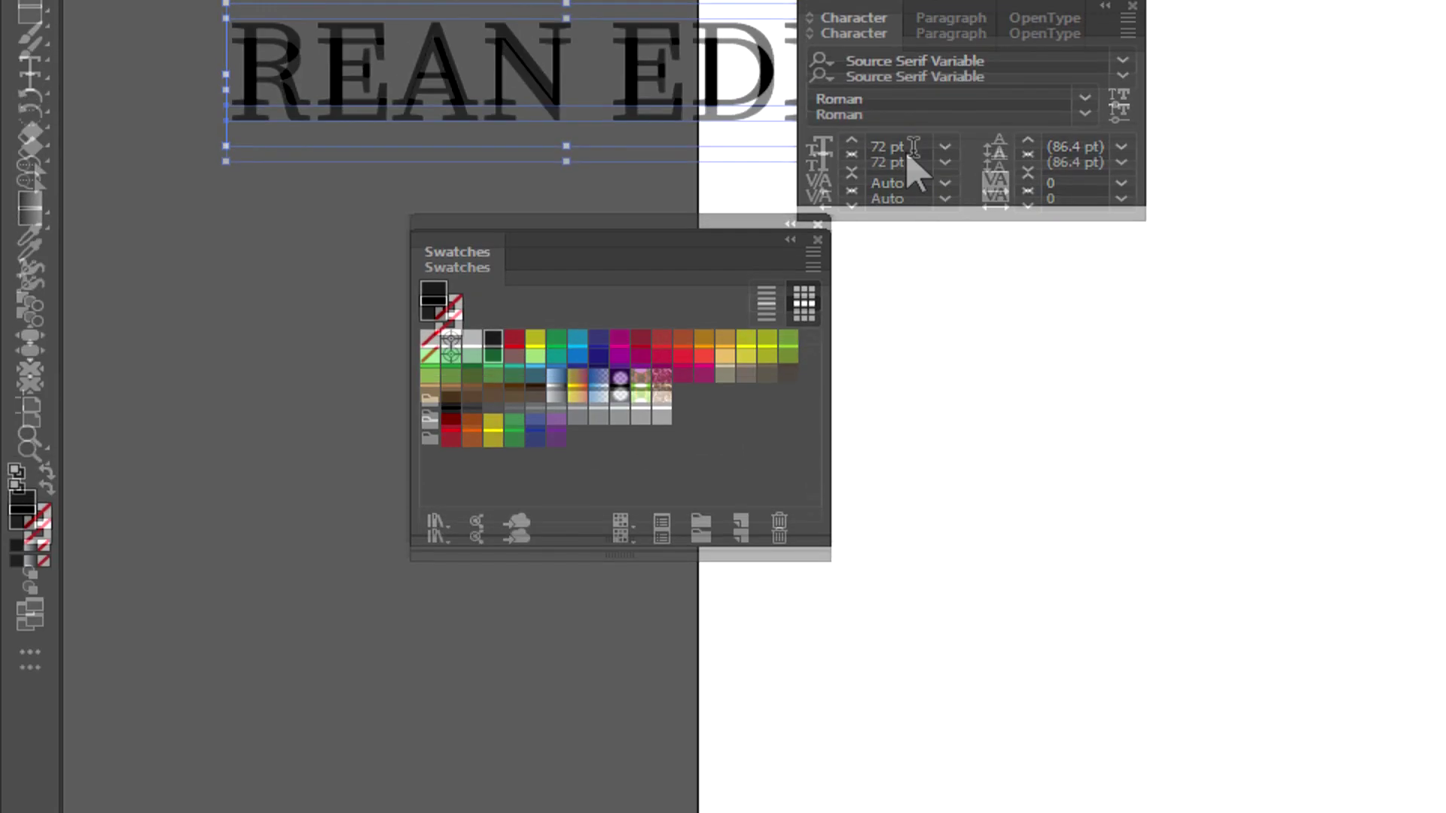
pyautogui.click(858, 209)
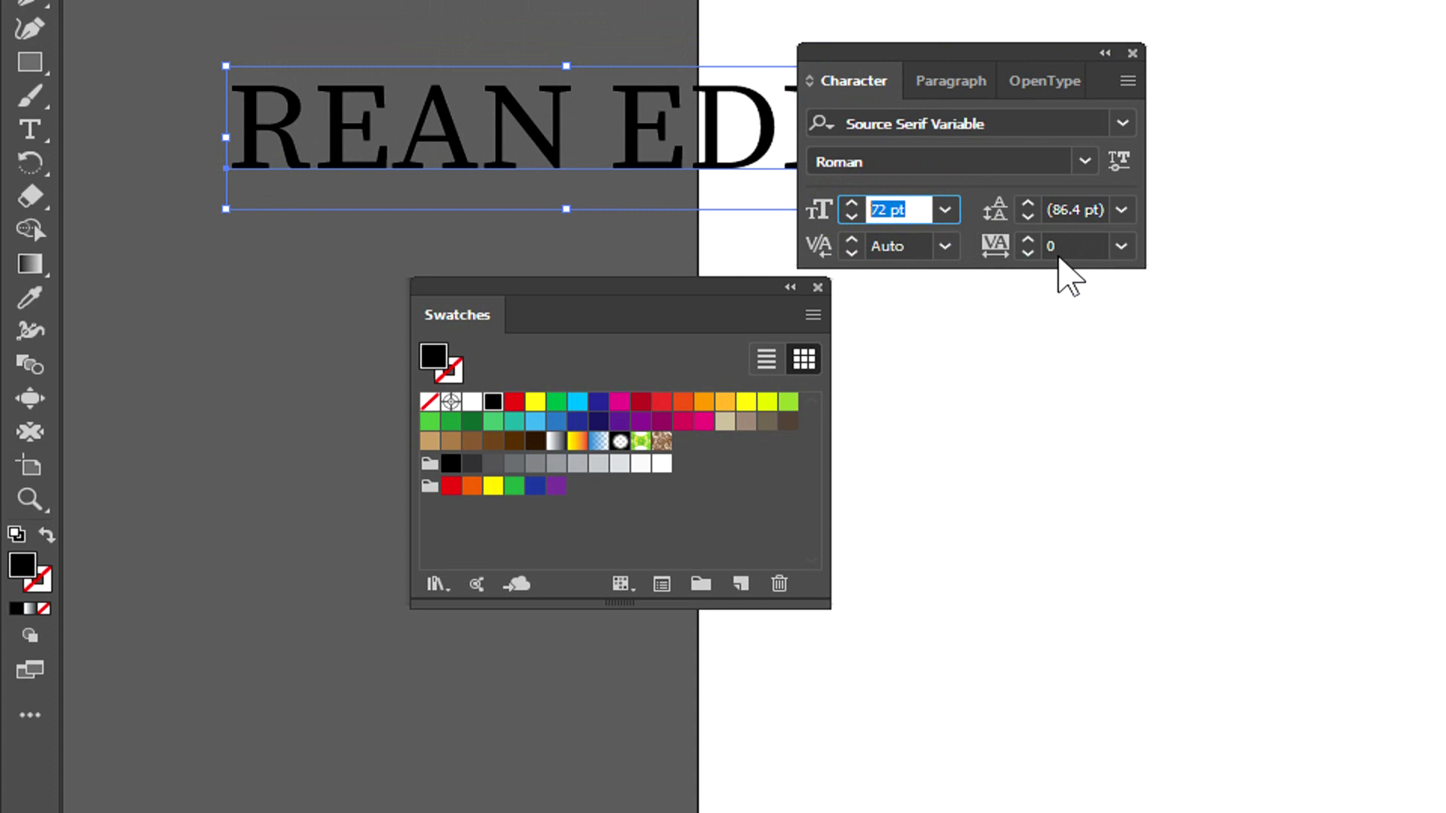
pyautogui.write('100')
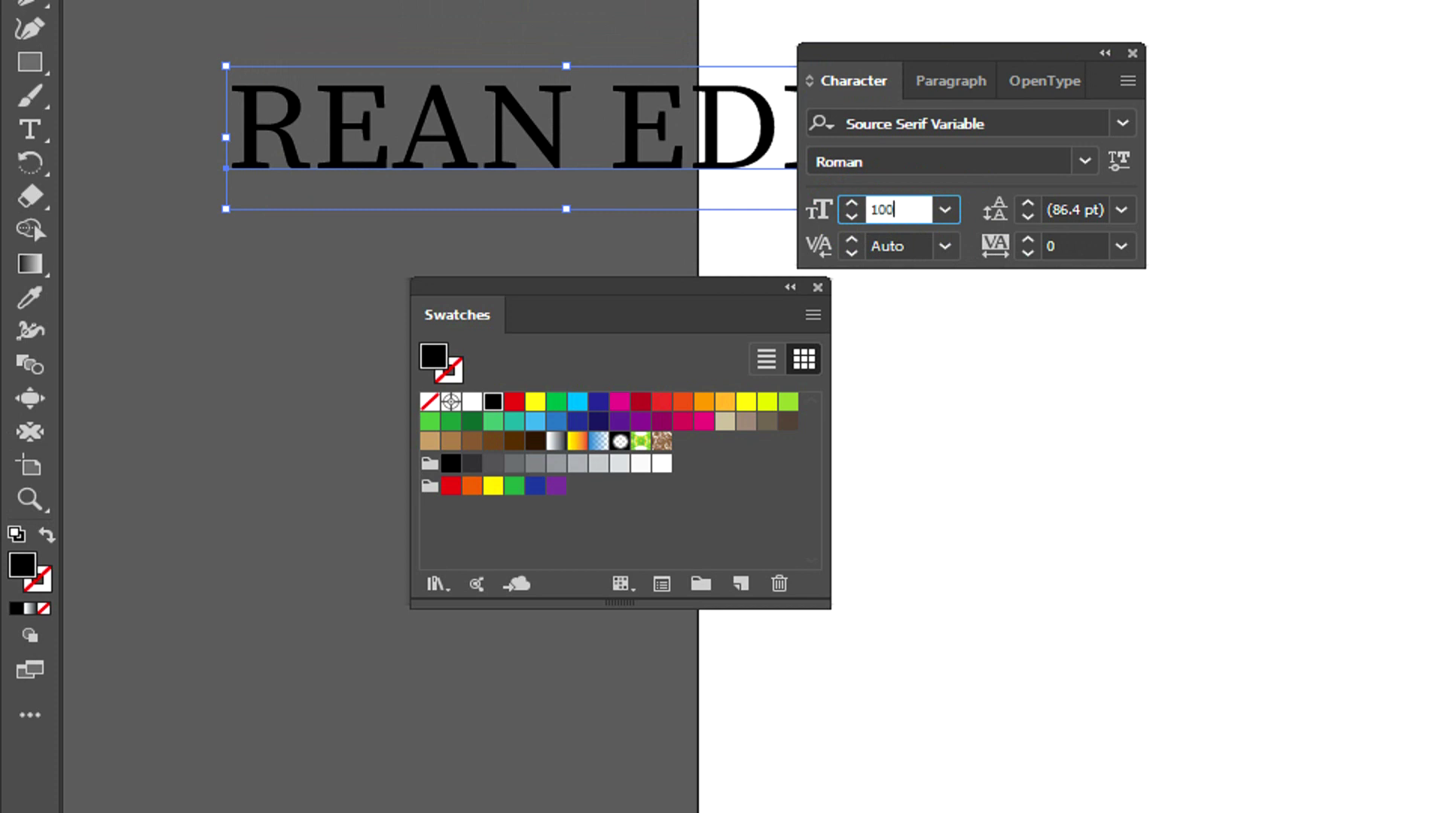
pyautogui.press('Return')
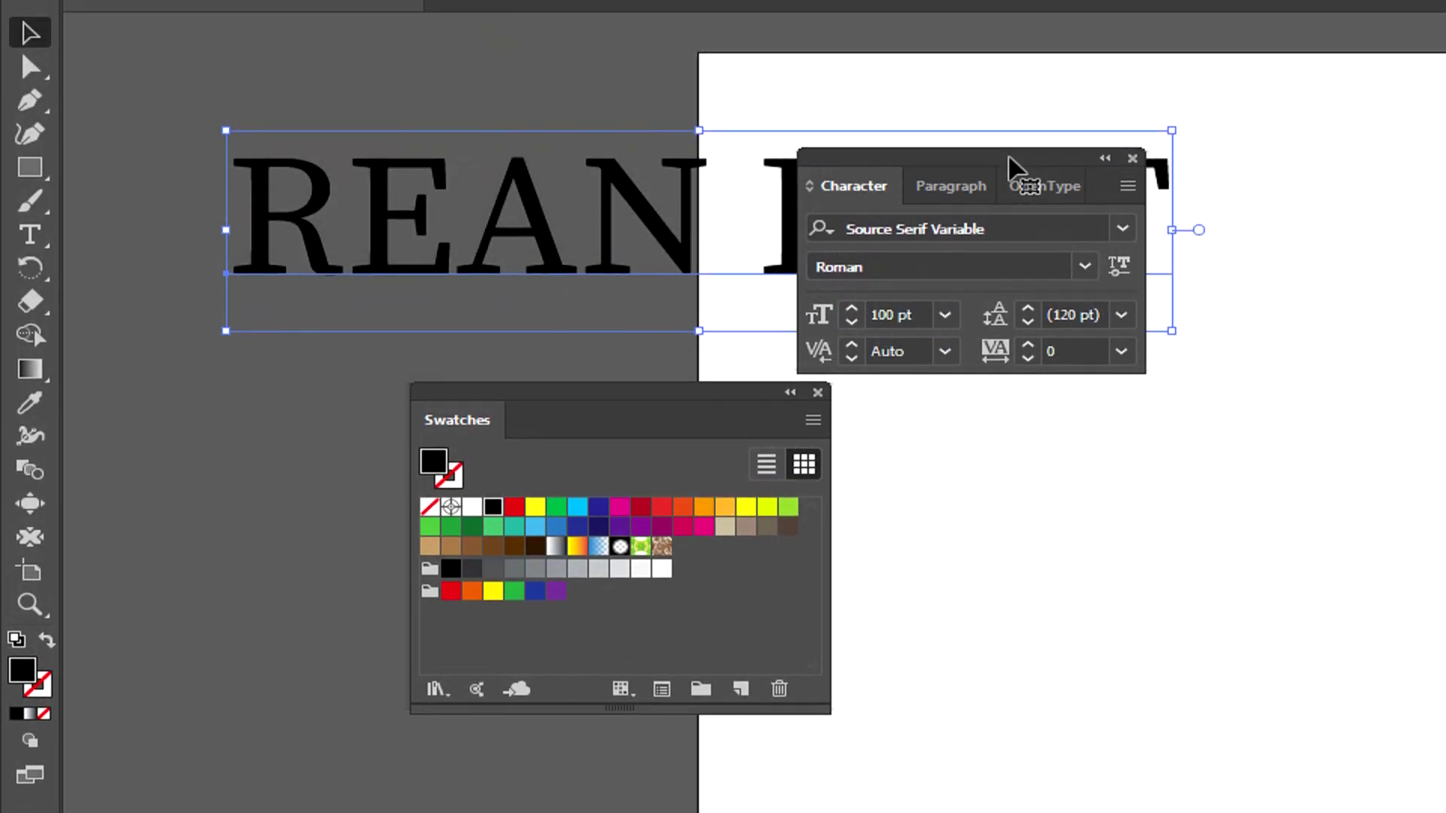
# - Move the type settings aside, try 1000 pt, then settle on 150 pt
pyautogui.moveTo(991, 216); pyautogui.dragTo(1085, 352)
pyautogui.click(975, 499)
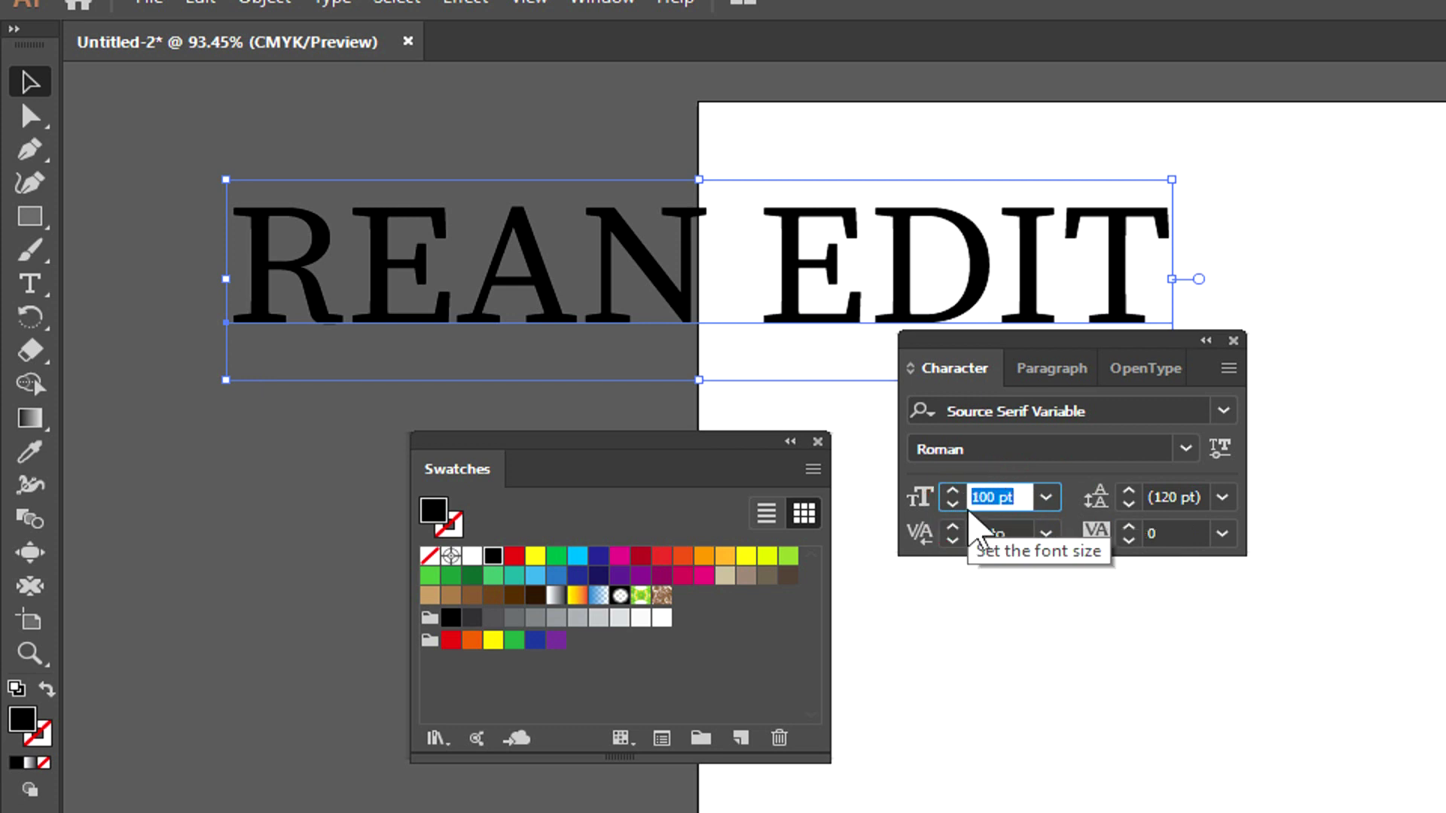
pyautogui.write('1000')
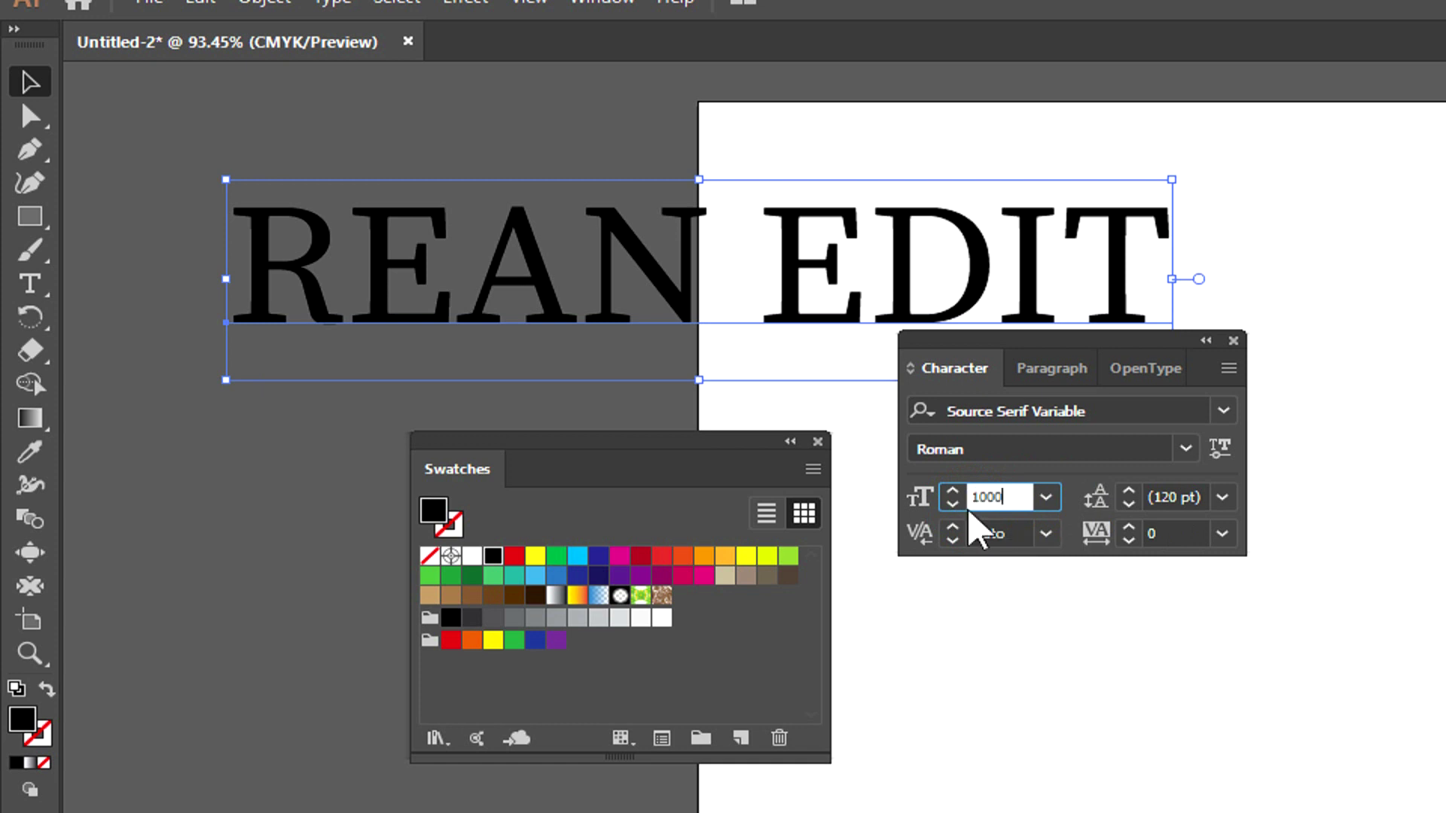
pyautogui.press('Return')
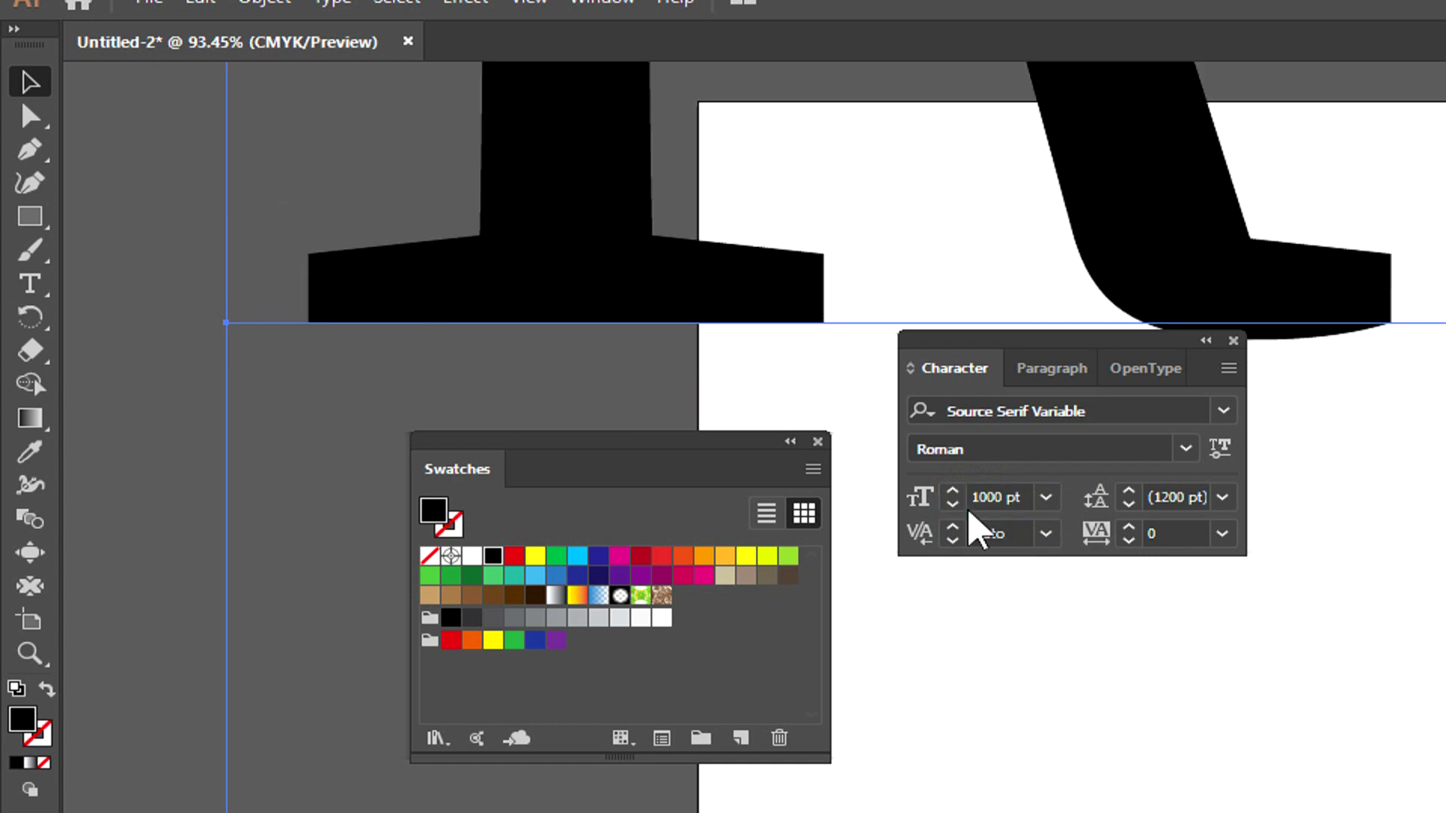
pyautogui.click(965, 512)
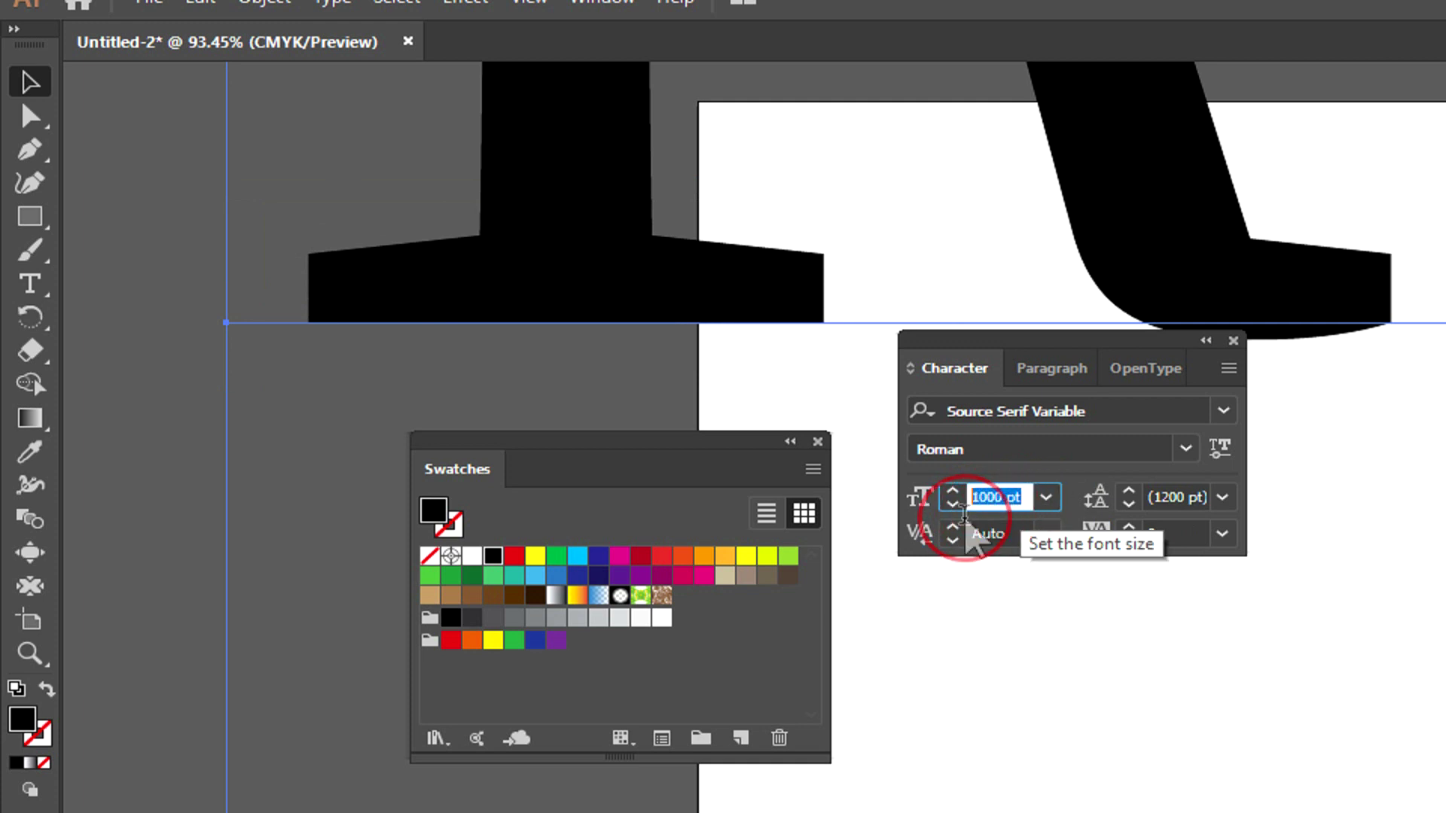
pyautogui.write('1')
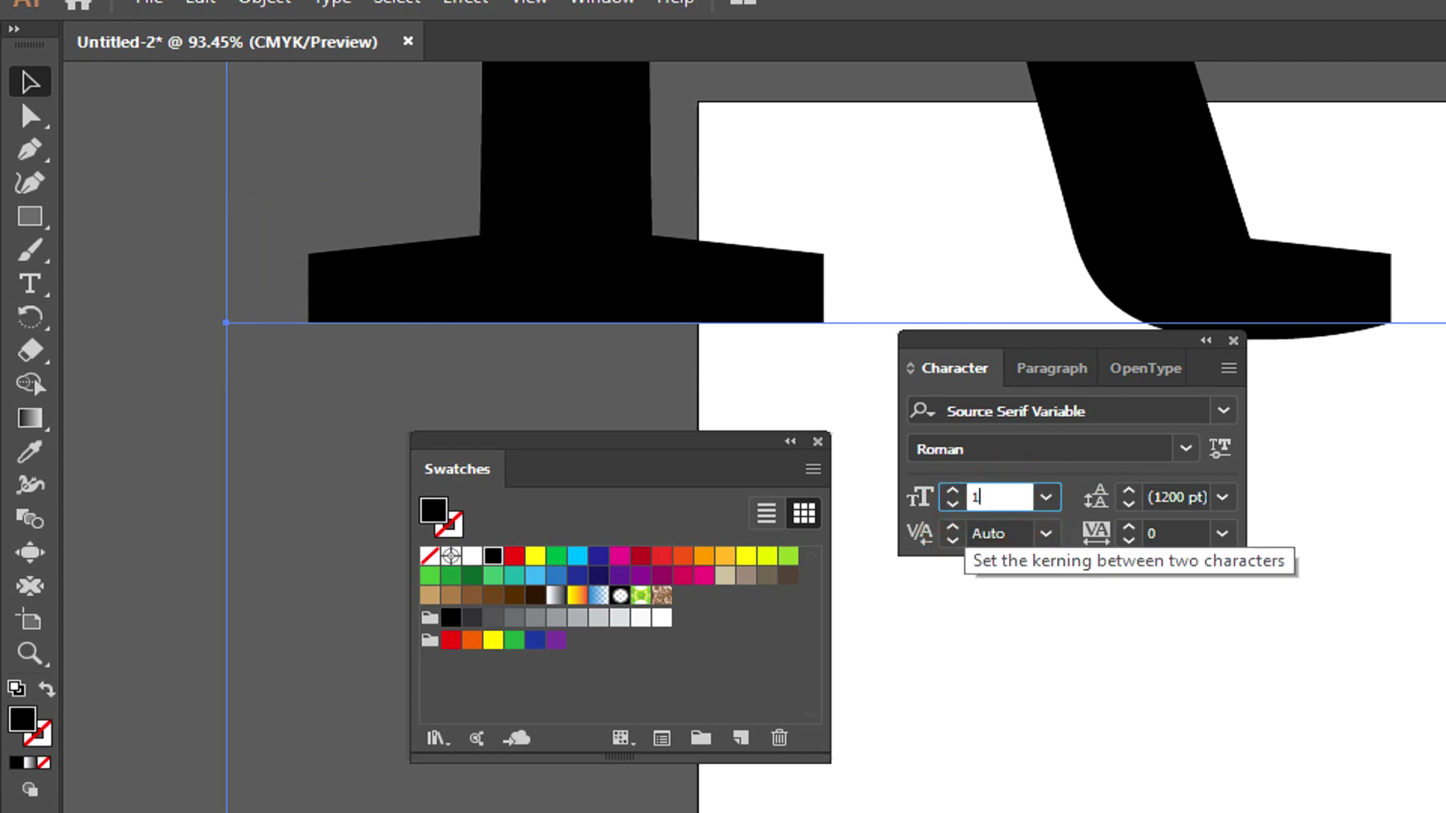
pyautogui.write('50')
pyautogui.press('Return')
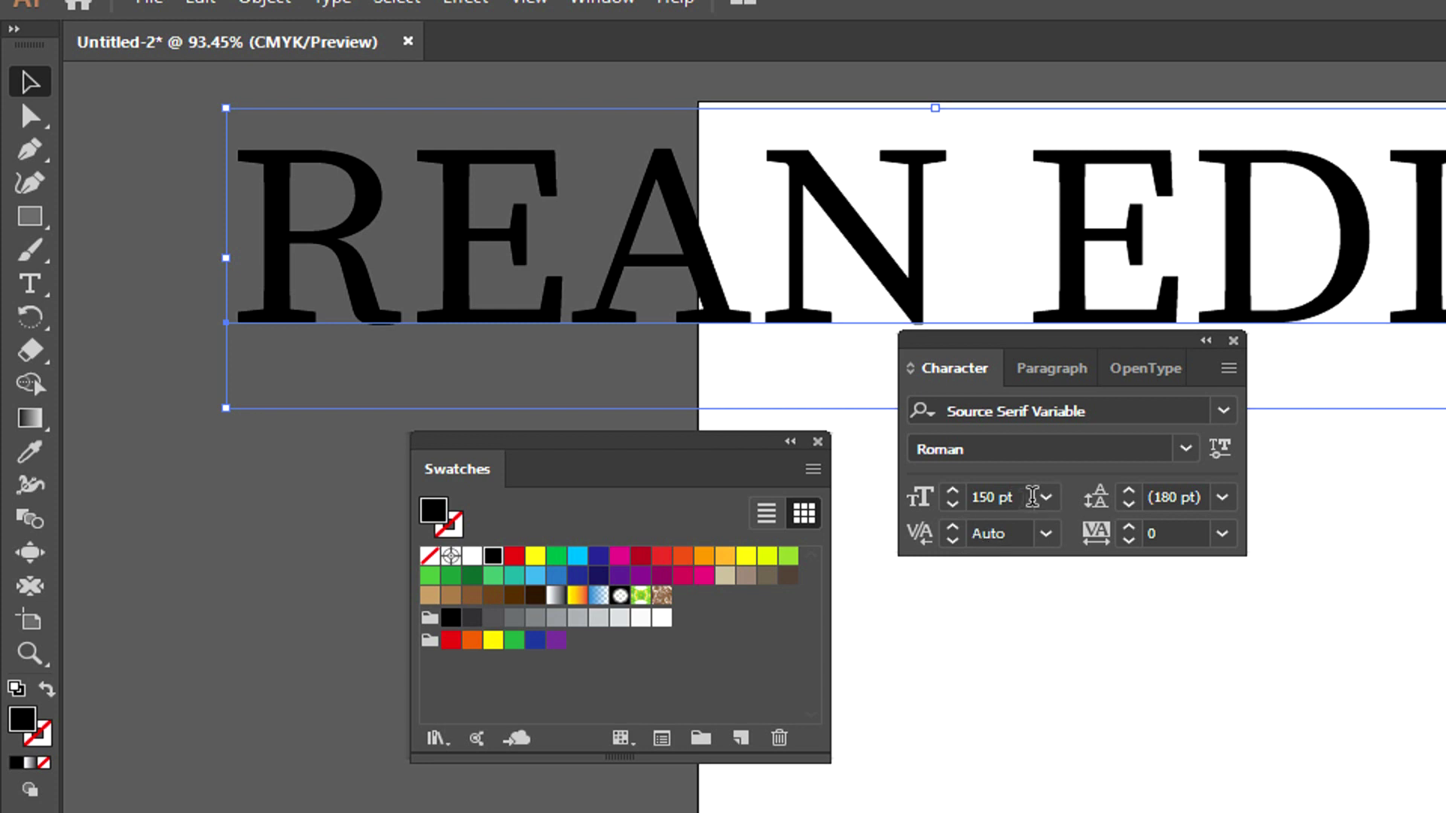
pyautogui.click(1021, 490)
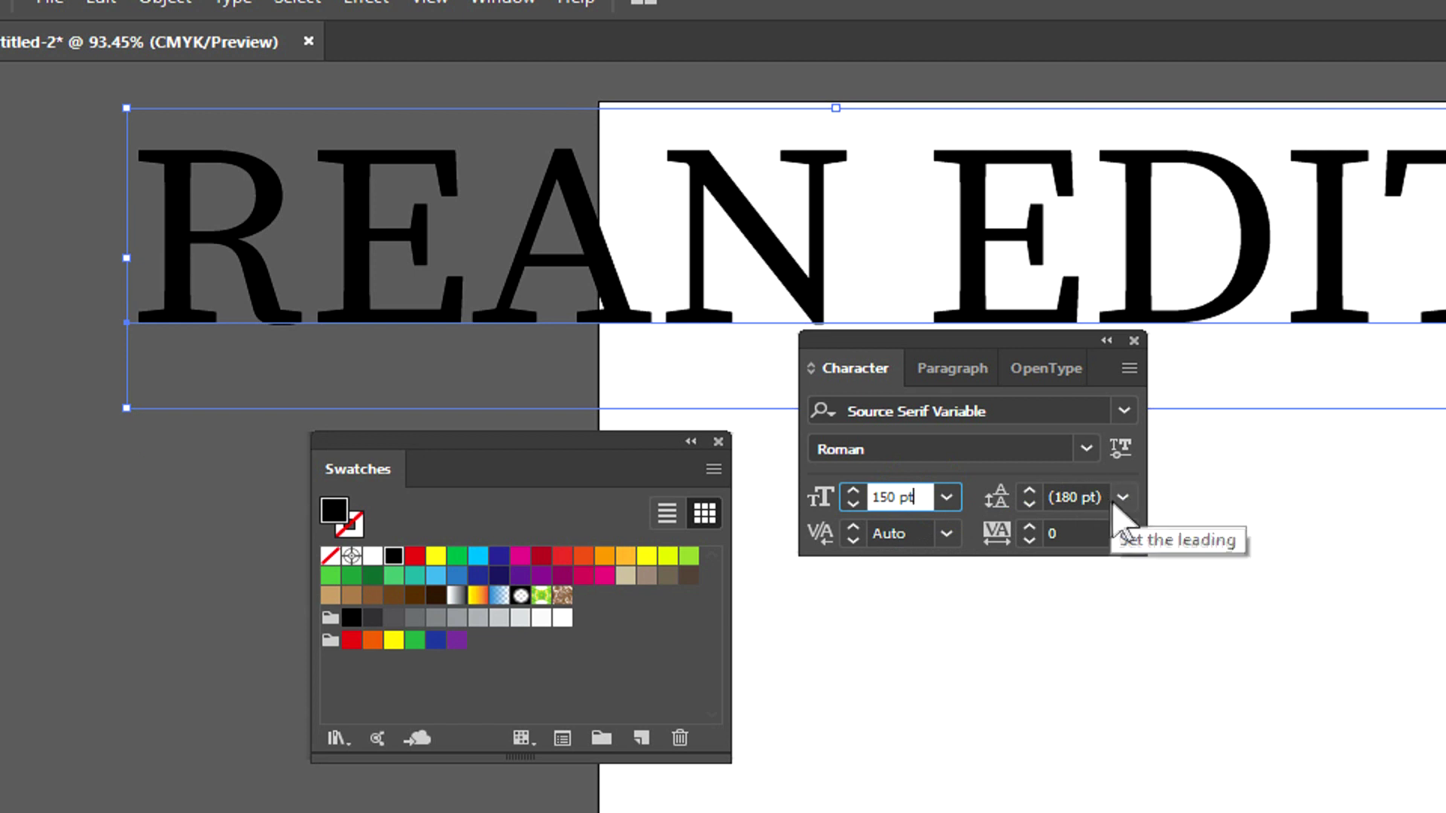
# - Add the lines 'SDFSDS' and 'SDSSDGSG' after EDIT in the text block
pyautogui.click(1077, 494)
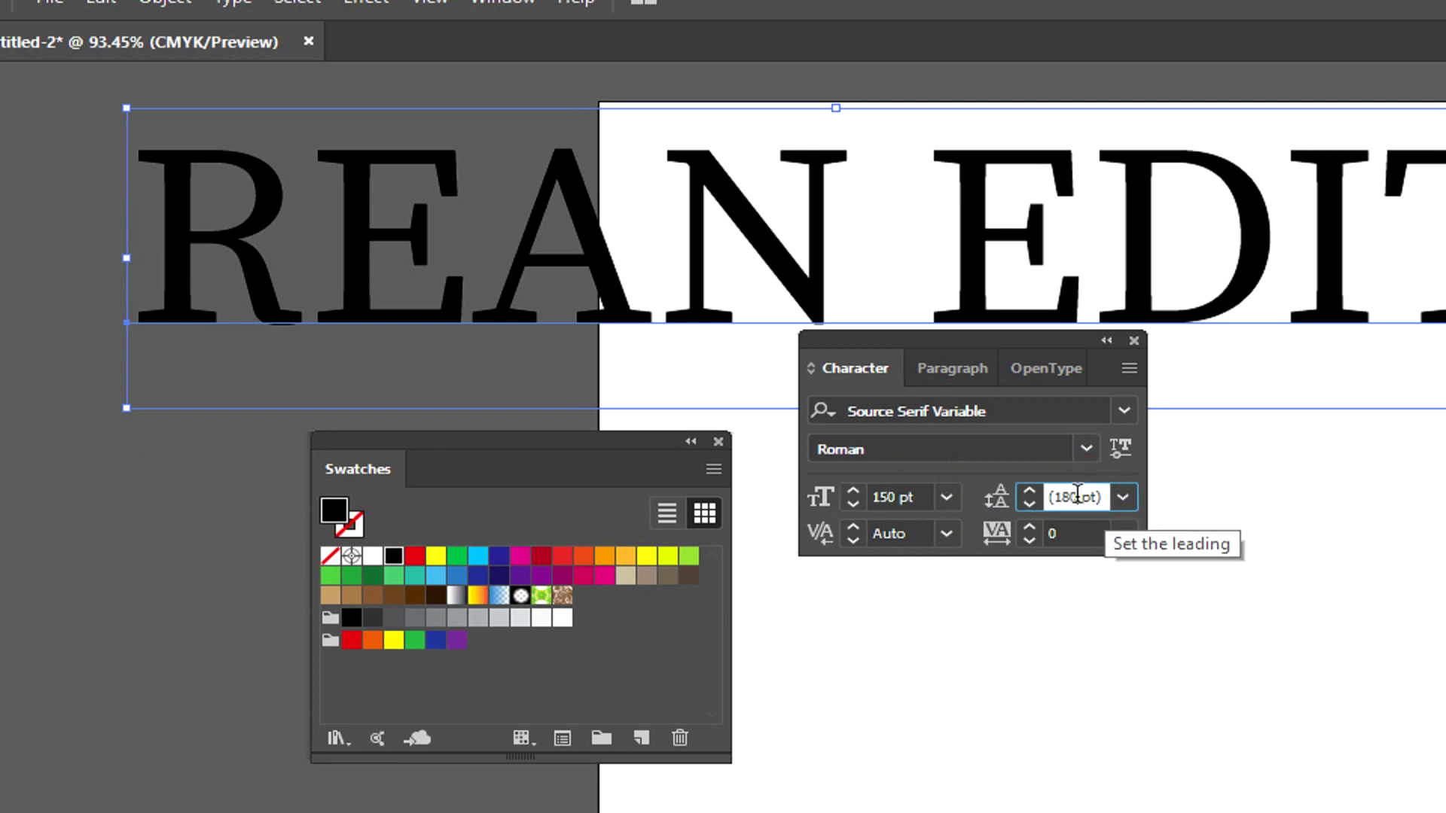
pyautogui.click(32, 283)
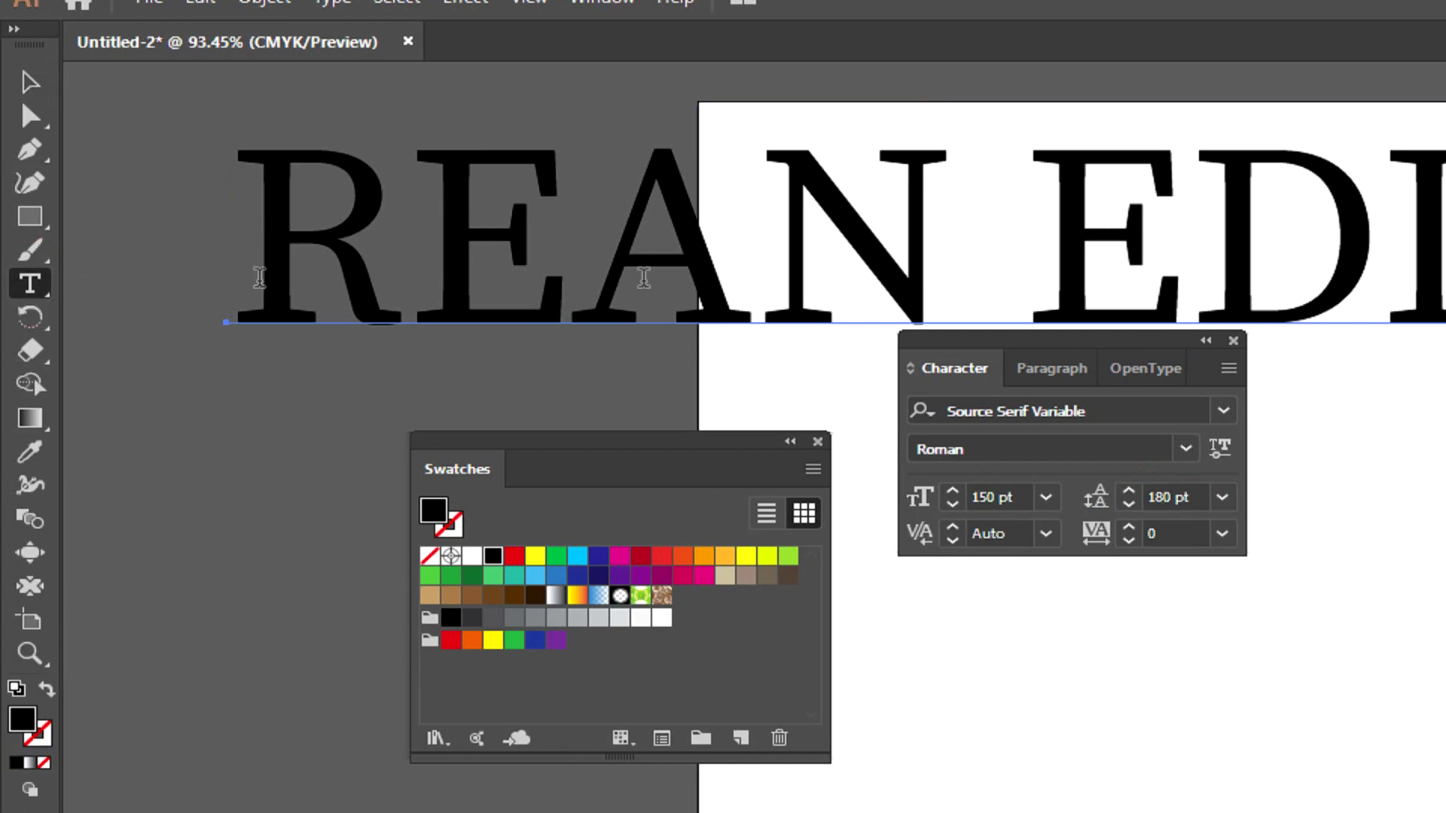
pyautogui.click(1283, 241)
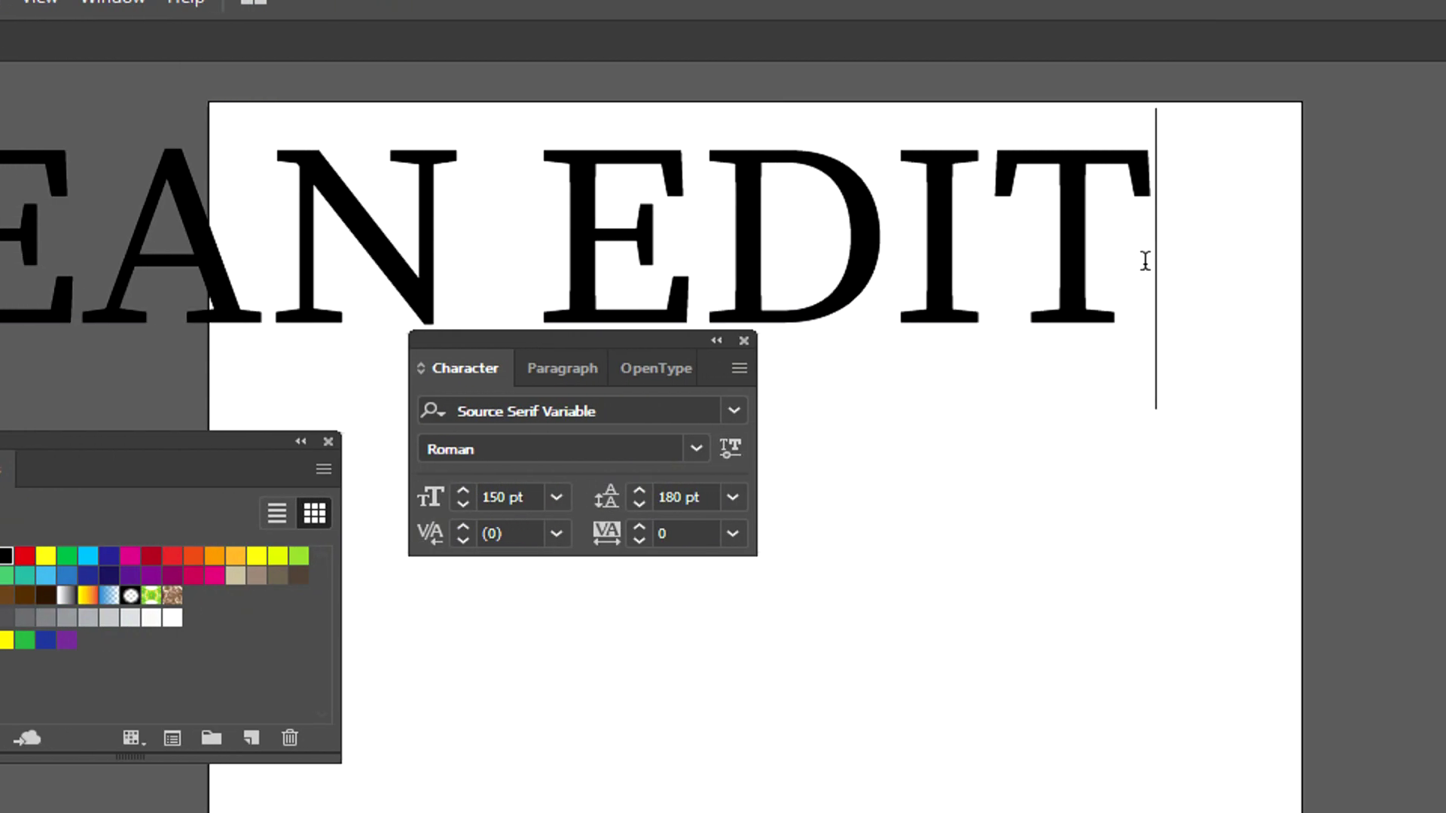
pyautogui.write('SDFSDS')
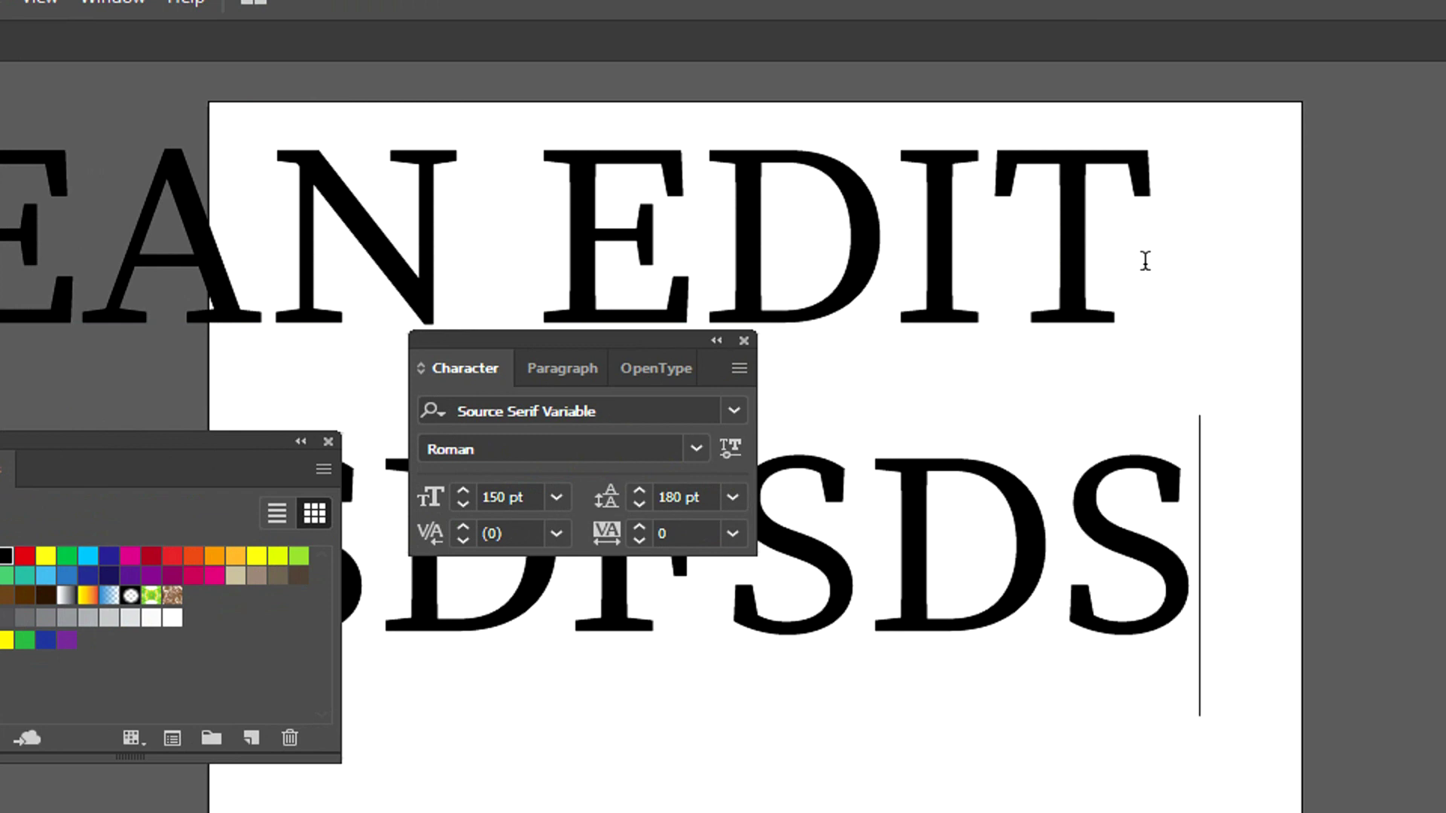
pyautogui.press('Return')
pyautogui.write('SDSSDGSG')
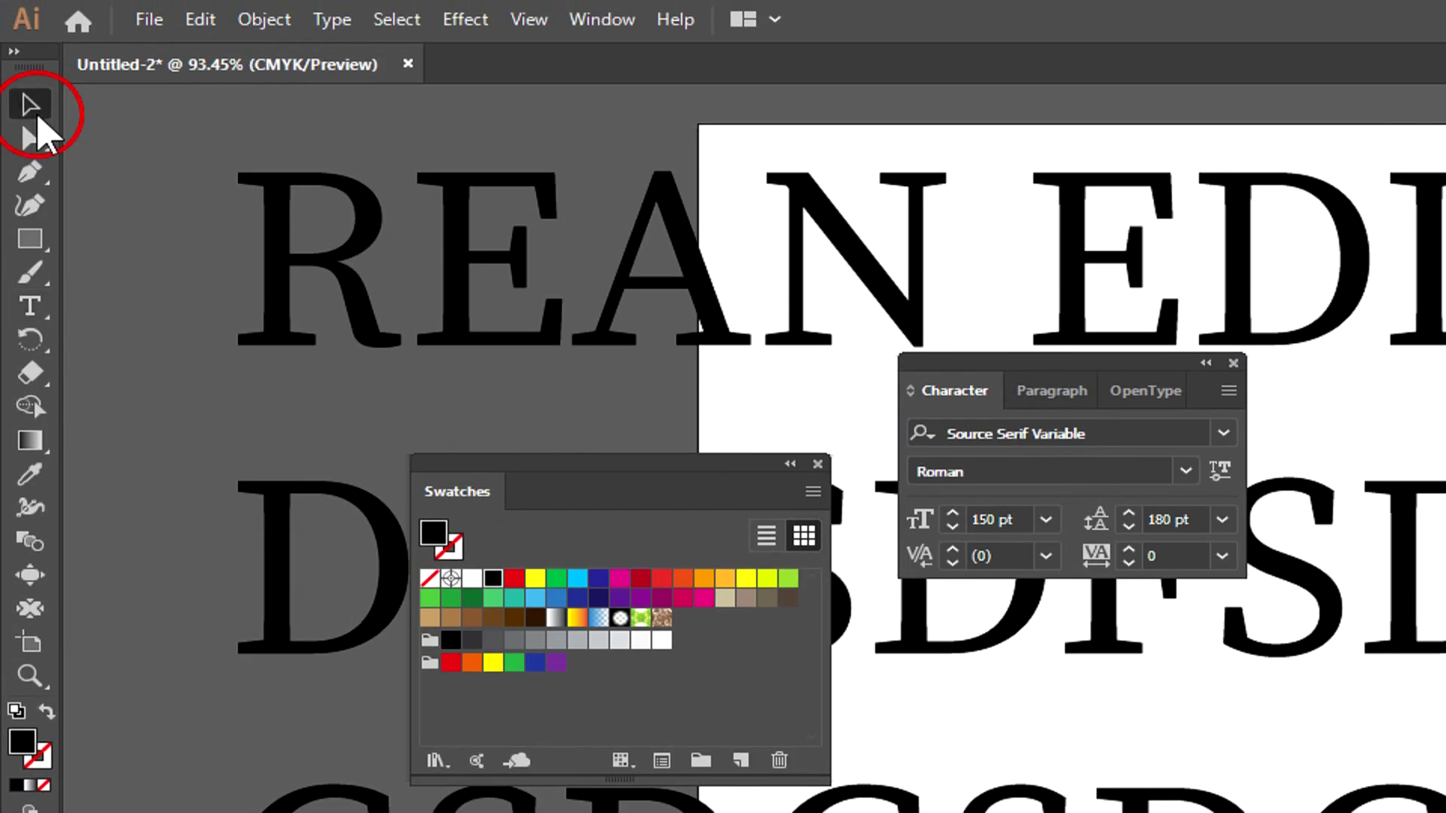
# - Select the three-line text object and set its leading to Auto
pyautogui.click(27, 104)
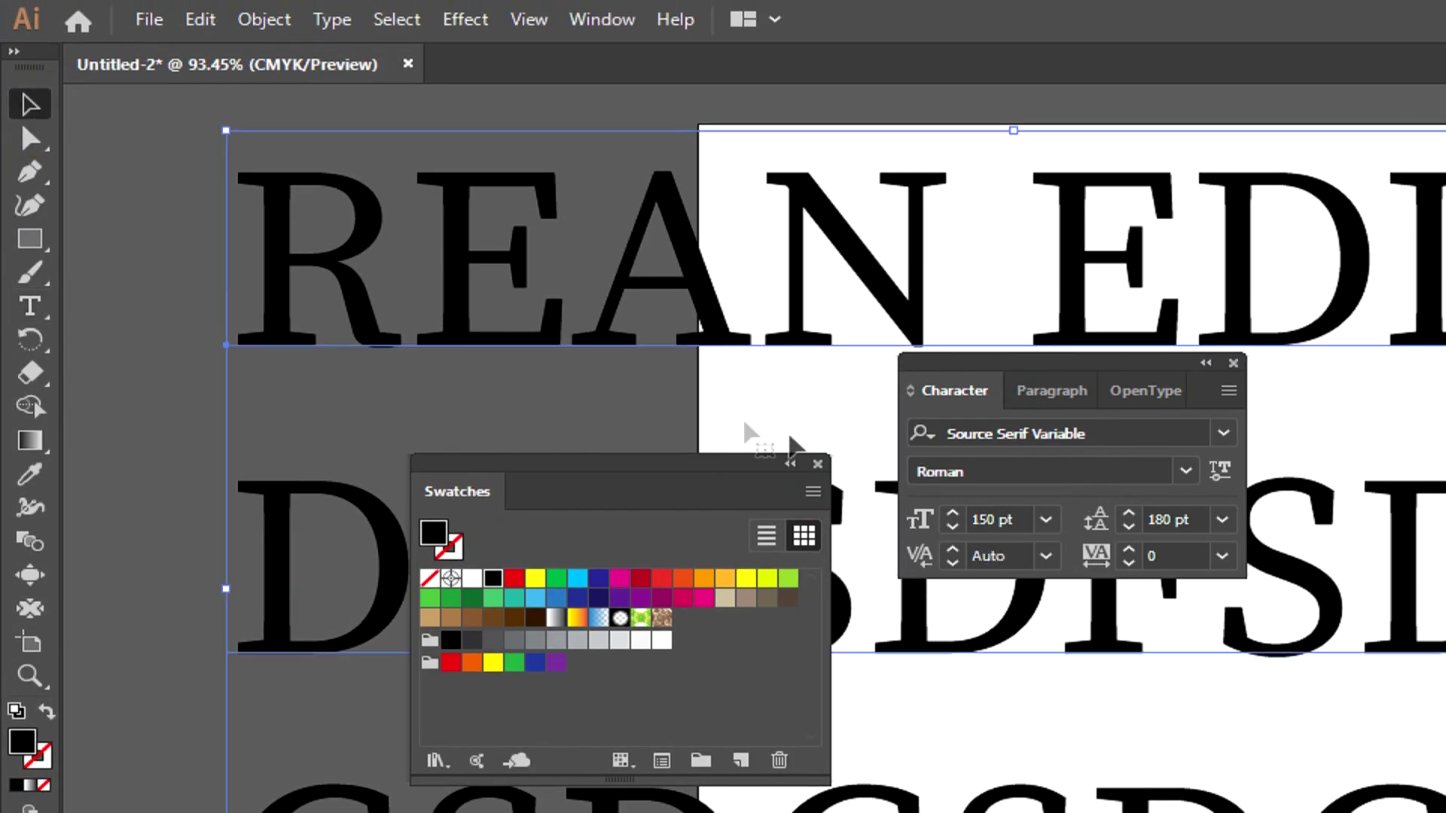
pyautogui.click(1163, 520)
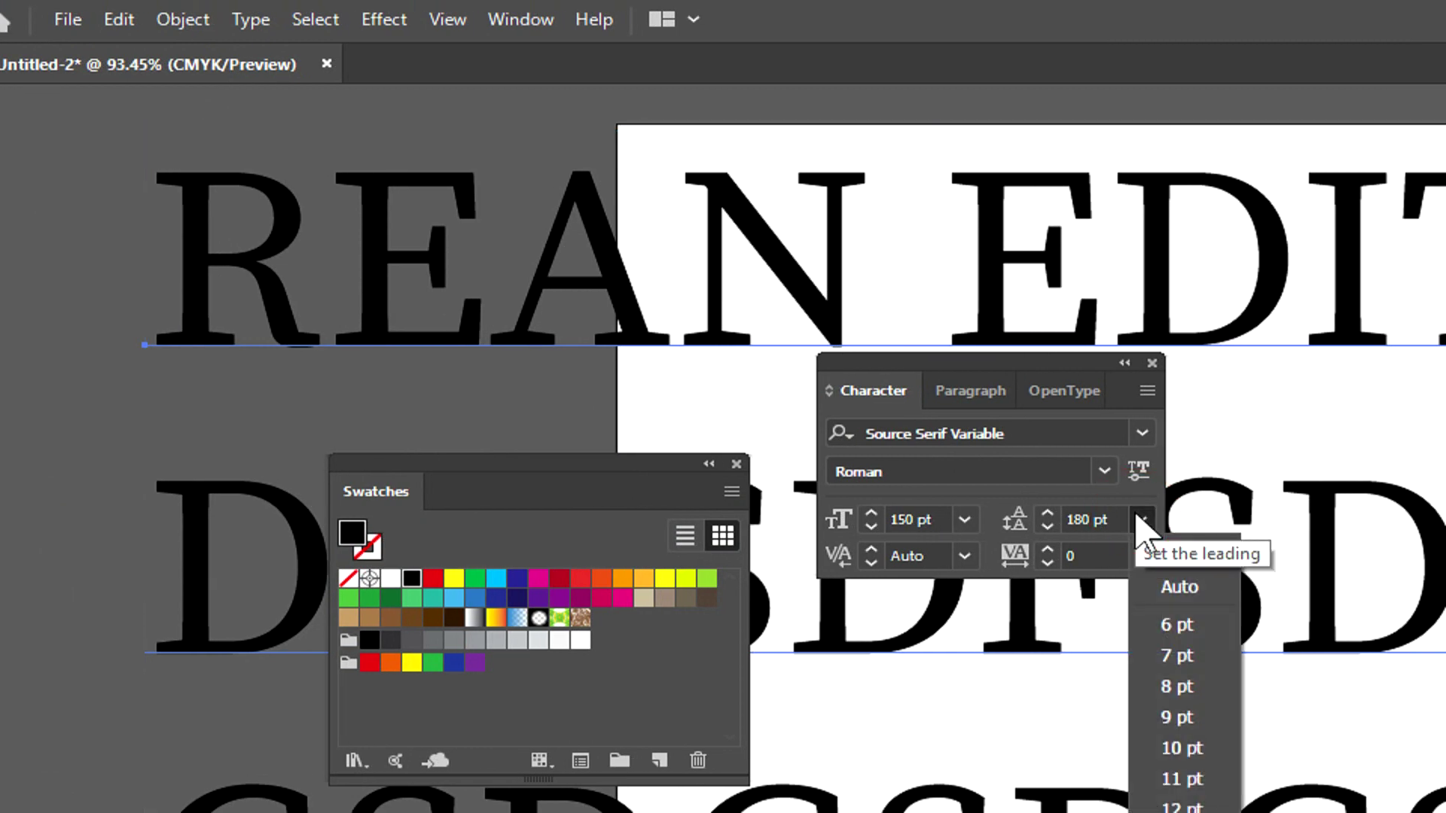
pyautogui.click(1149, 587)
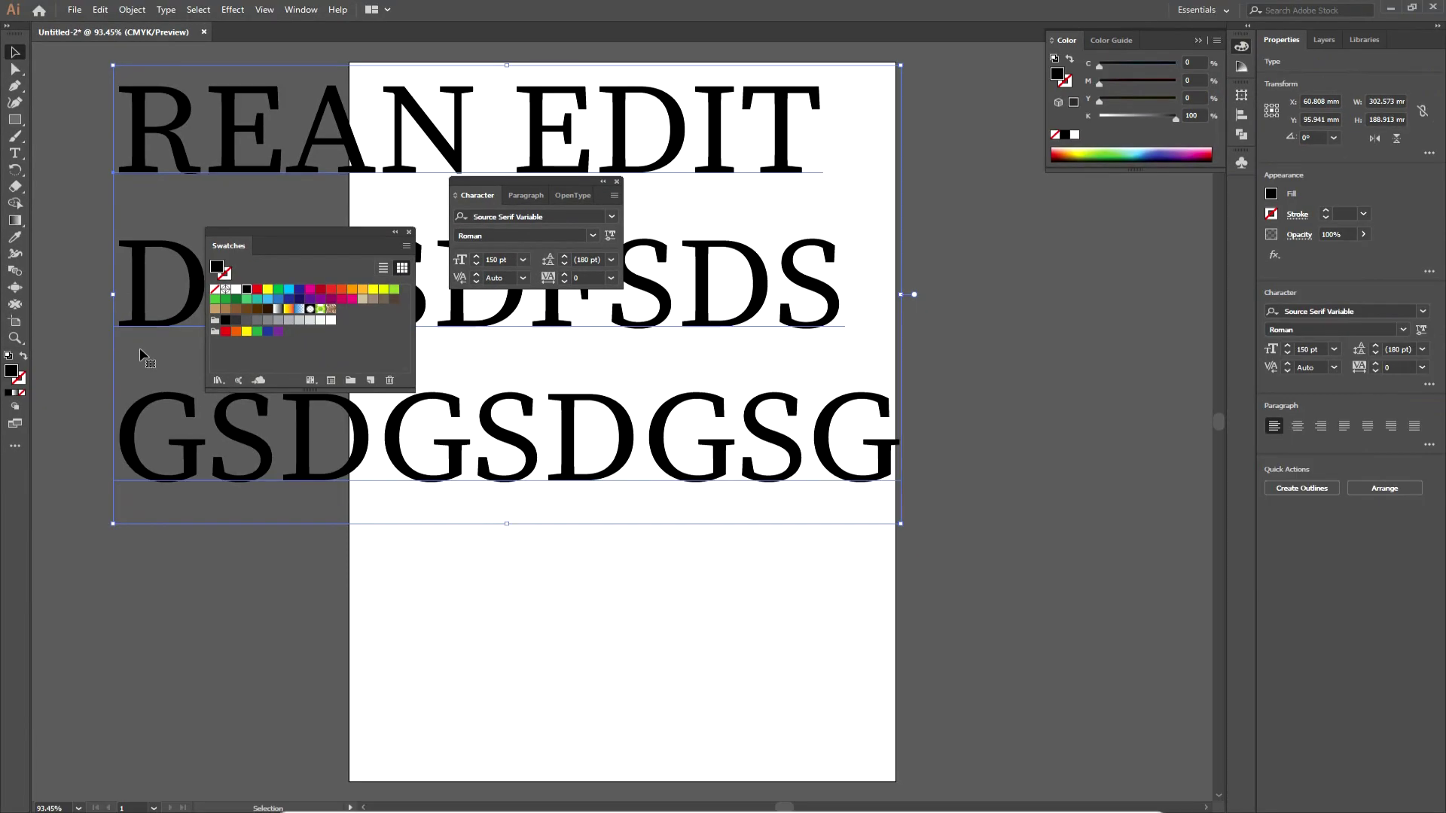
# - Move the Swatches and Character panels off the text and reapply Auto leading
pyautogui.moveTo(240, 234); pyautogui.dragTo(992, 298)
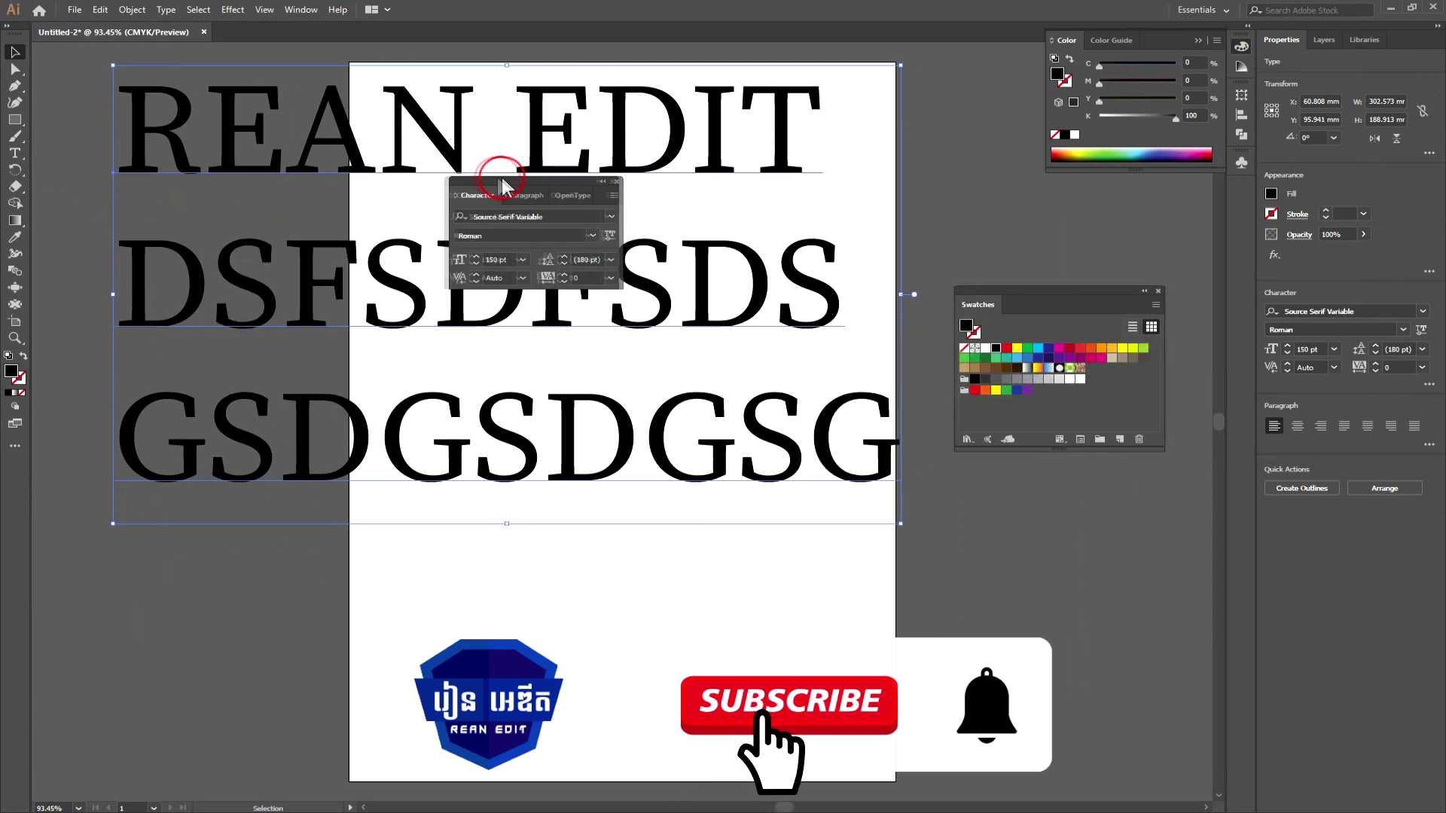
pyautogui.moveTo(507, 188); pyautogui.dragTo(248, 566)
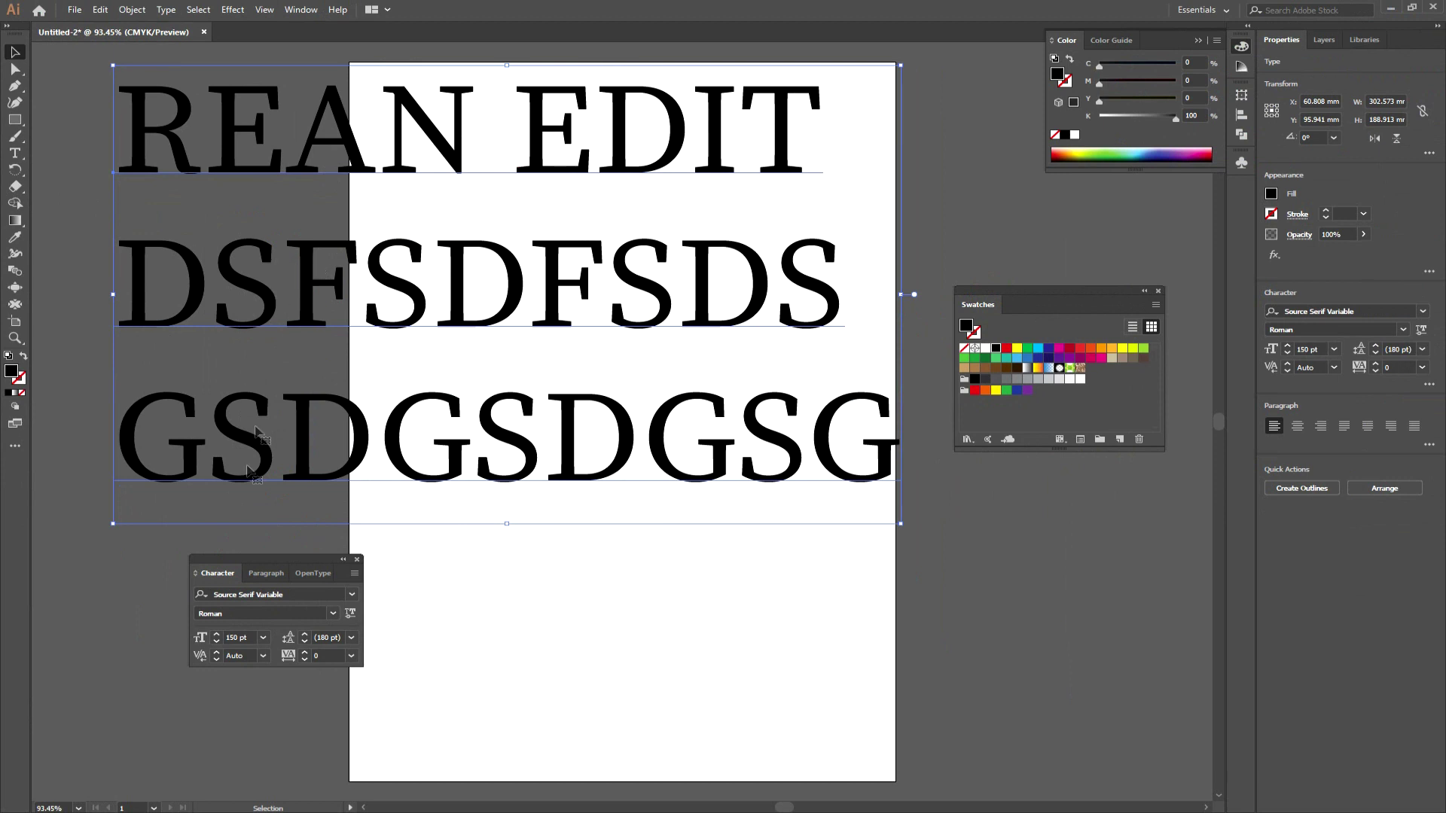
pyautogui.moveTo(260, 566); pyautogui.dragTo(263, 467)
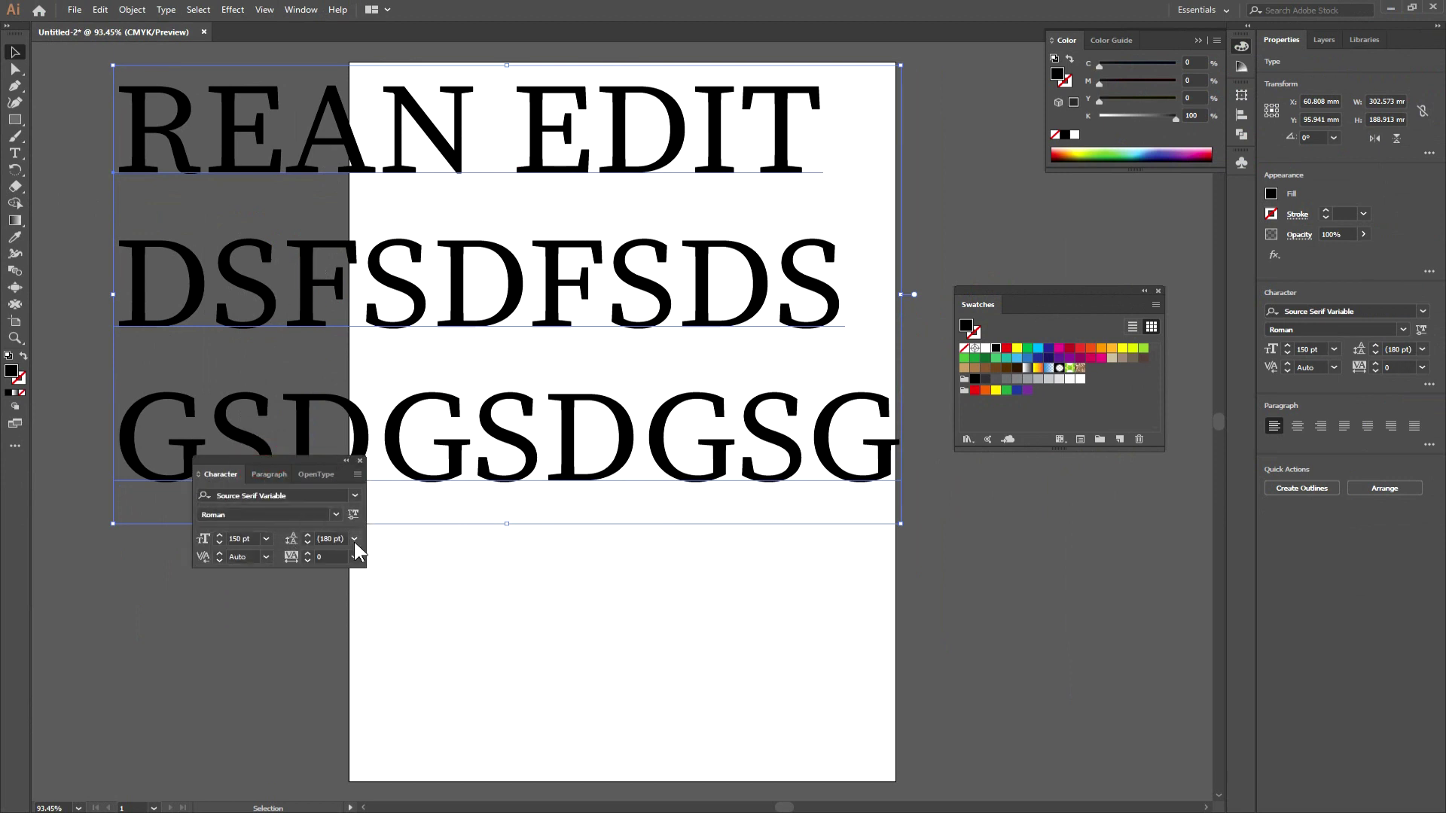
pyautogui.click(354, 540)
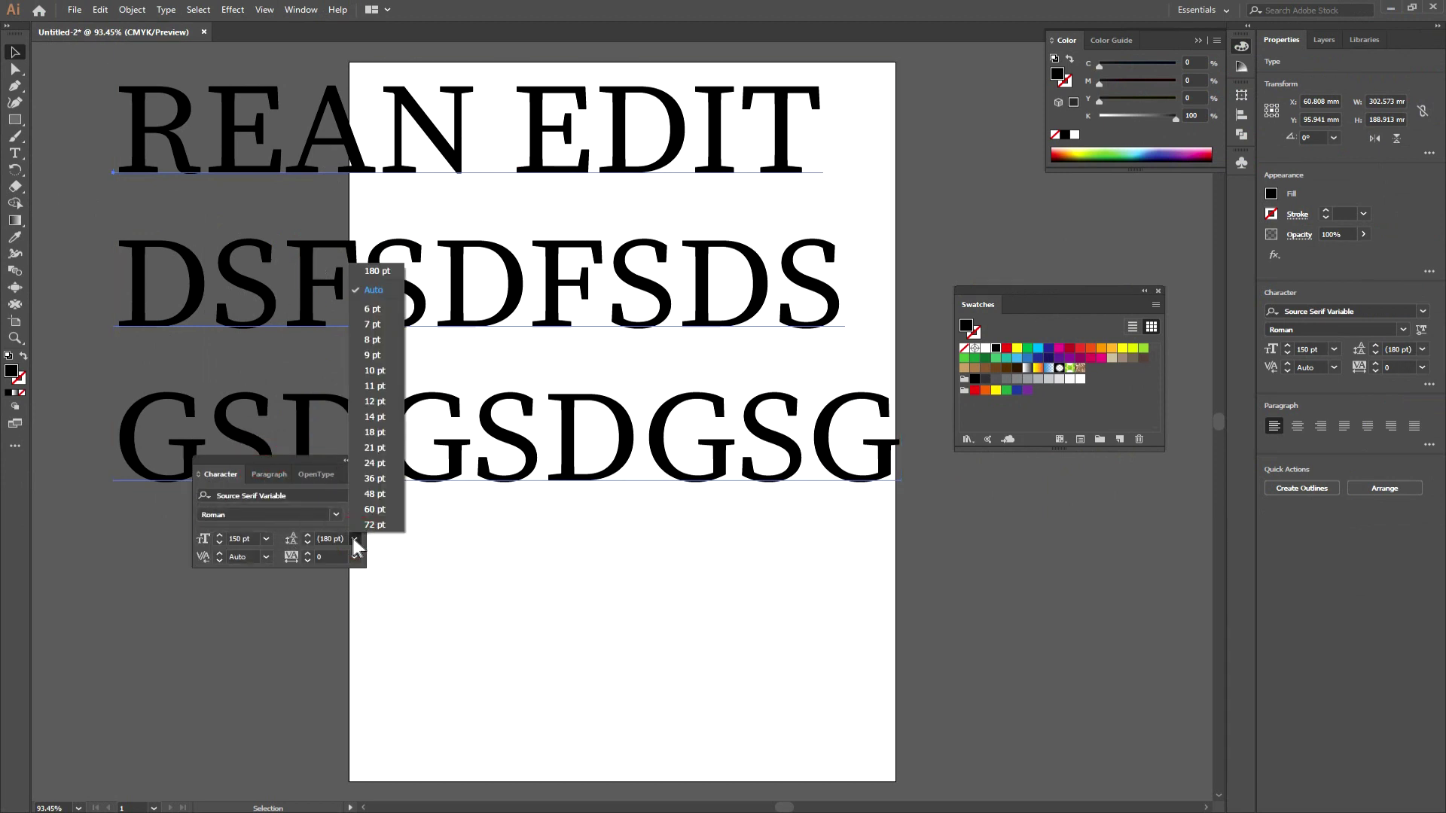
pyautogui.click(374, 290)
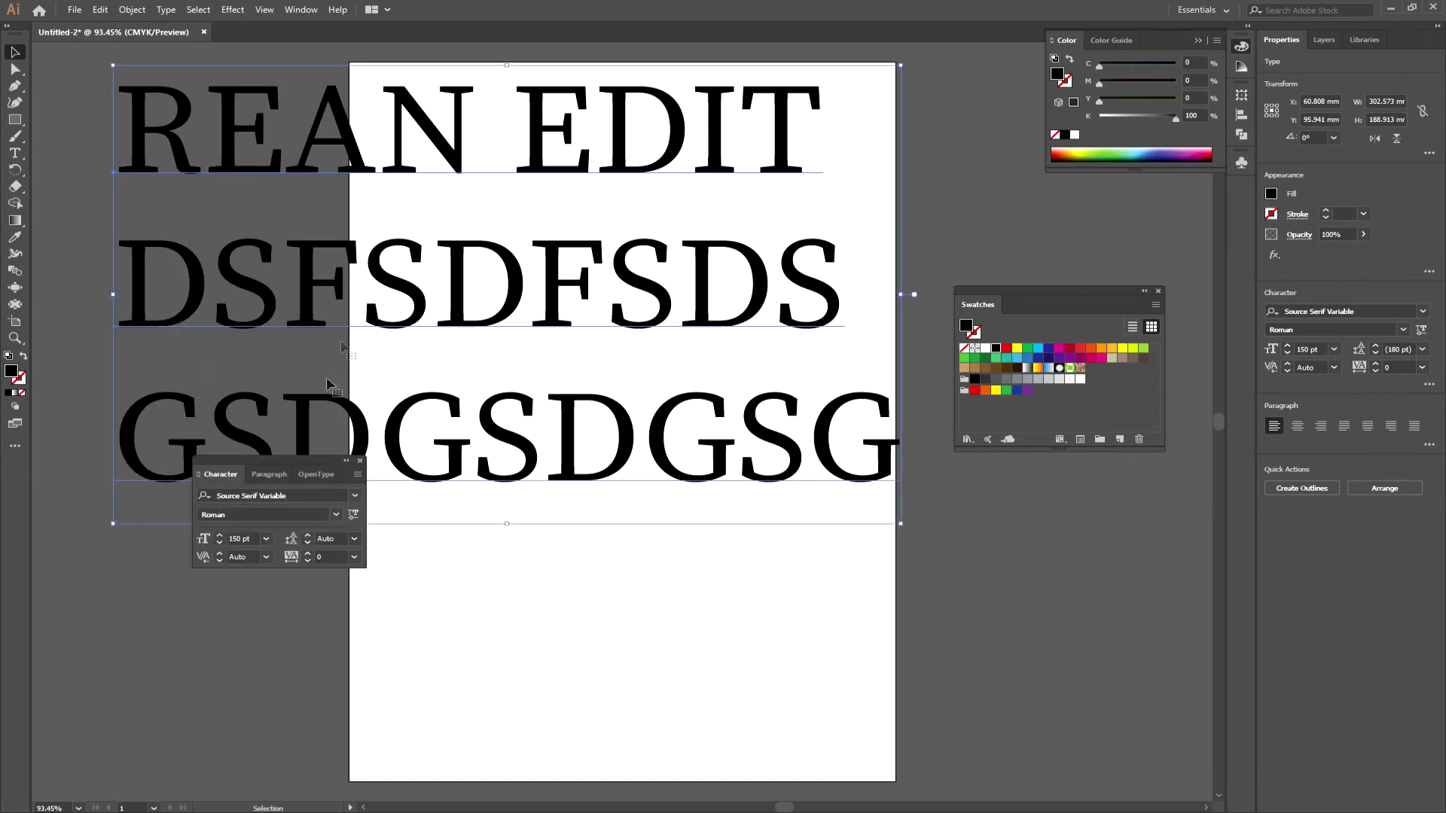
# - Try leading of 72, 150 and 120 pt, then set it to 180 pt
pyautogui.click(353, 539)
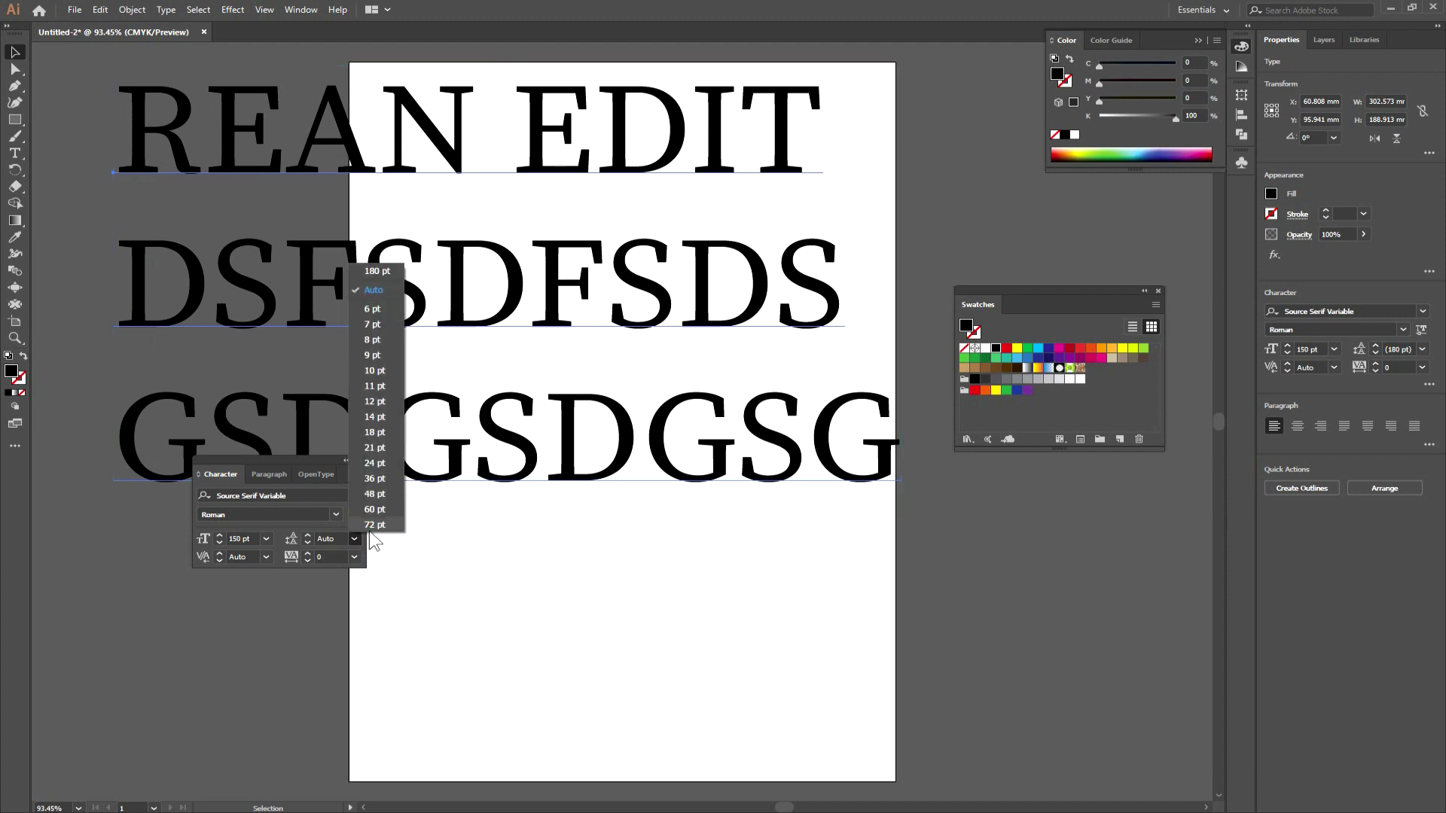
pyautogui.click(375, 524)
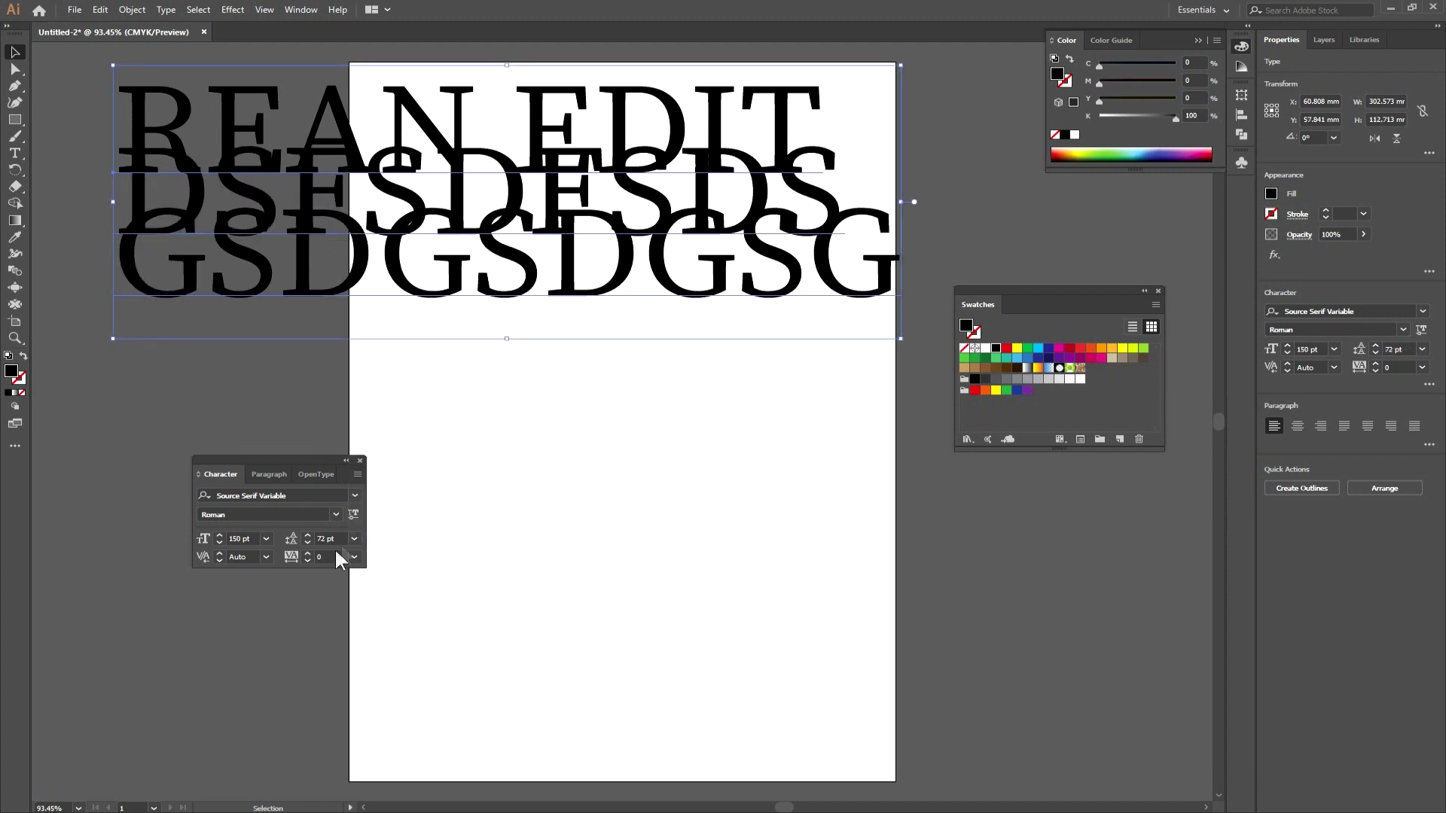
pyautogui.click(342, 538)
pyautogui.write('150')
pyautogui.press('Return')
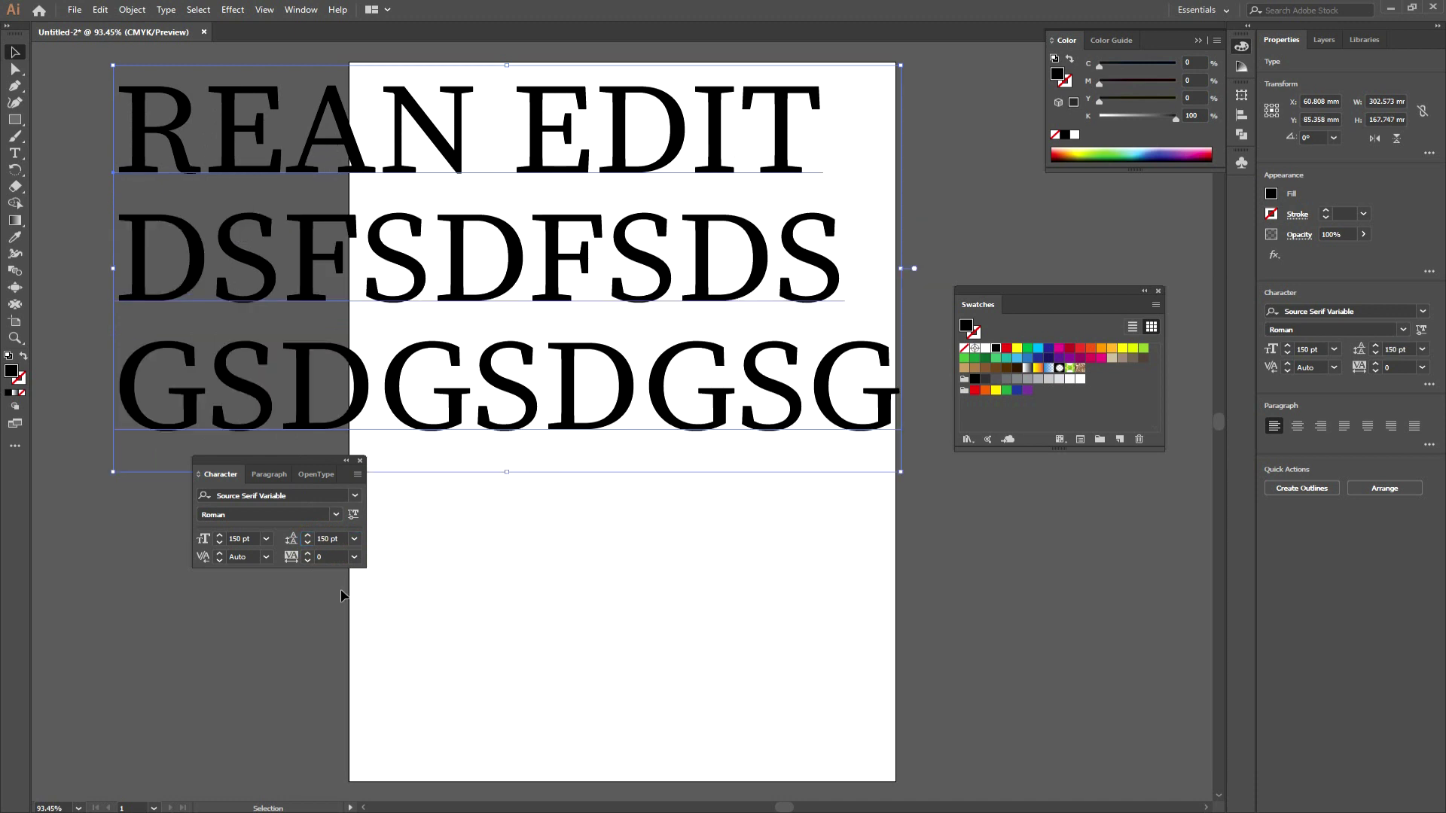
pyautogui.click(317, 538)
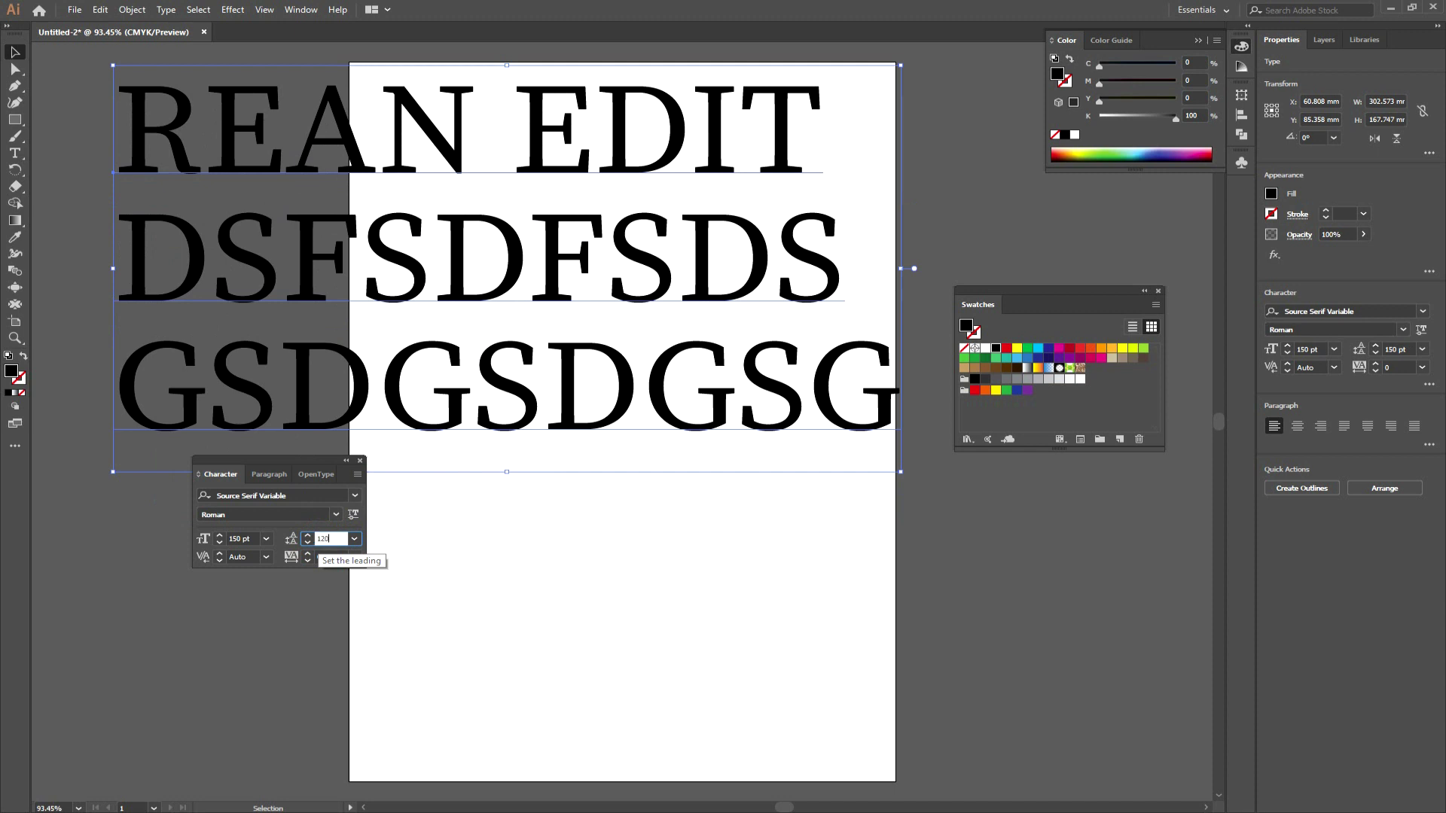
pyautogui.press('Return')
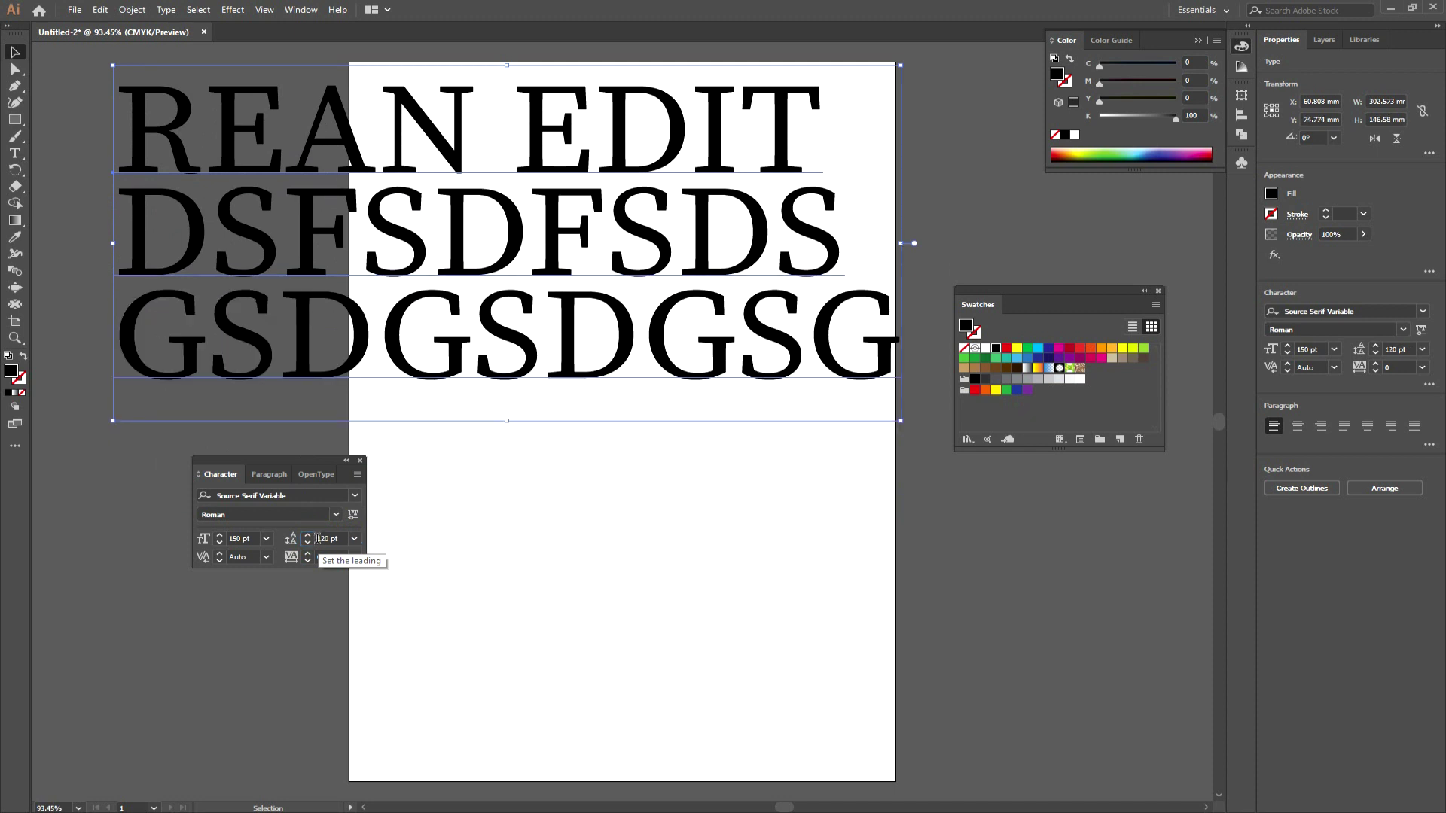
pyautogui.click(317, 539)
pyautogui.write('180')
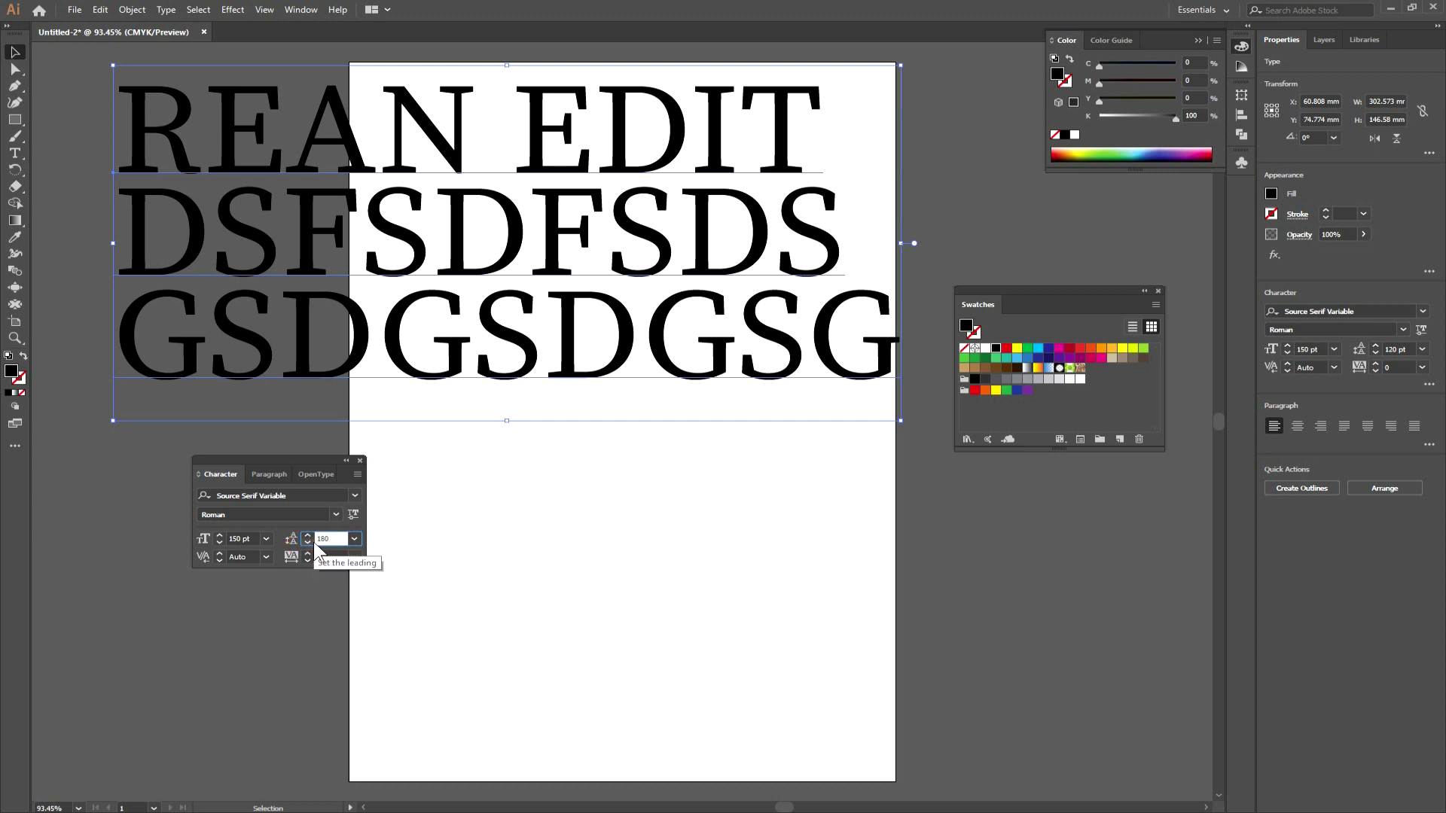
pyautogui.press('Return')
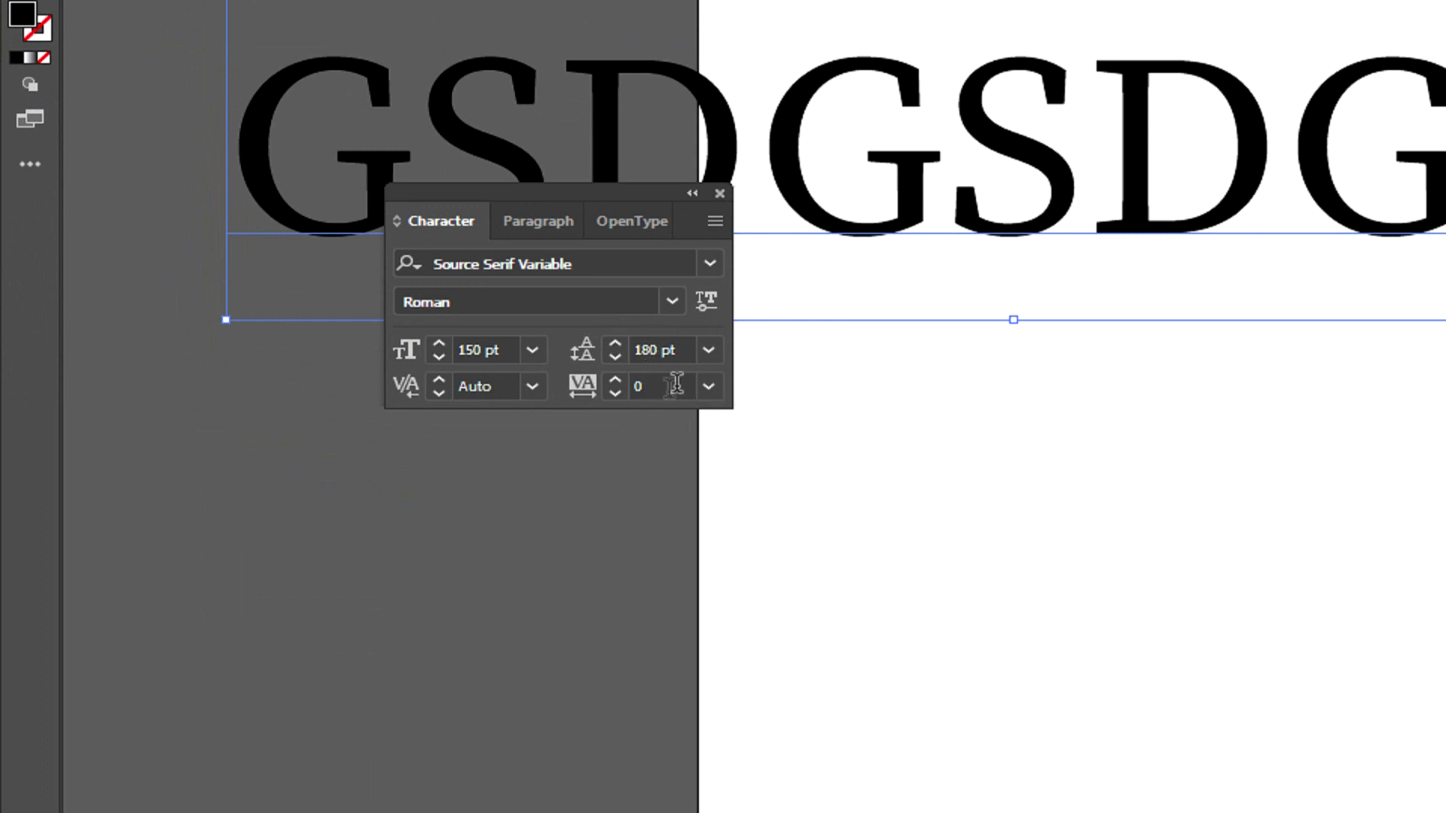
pyautogui.click(709, 387)
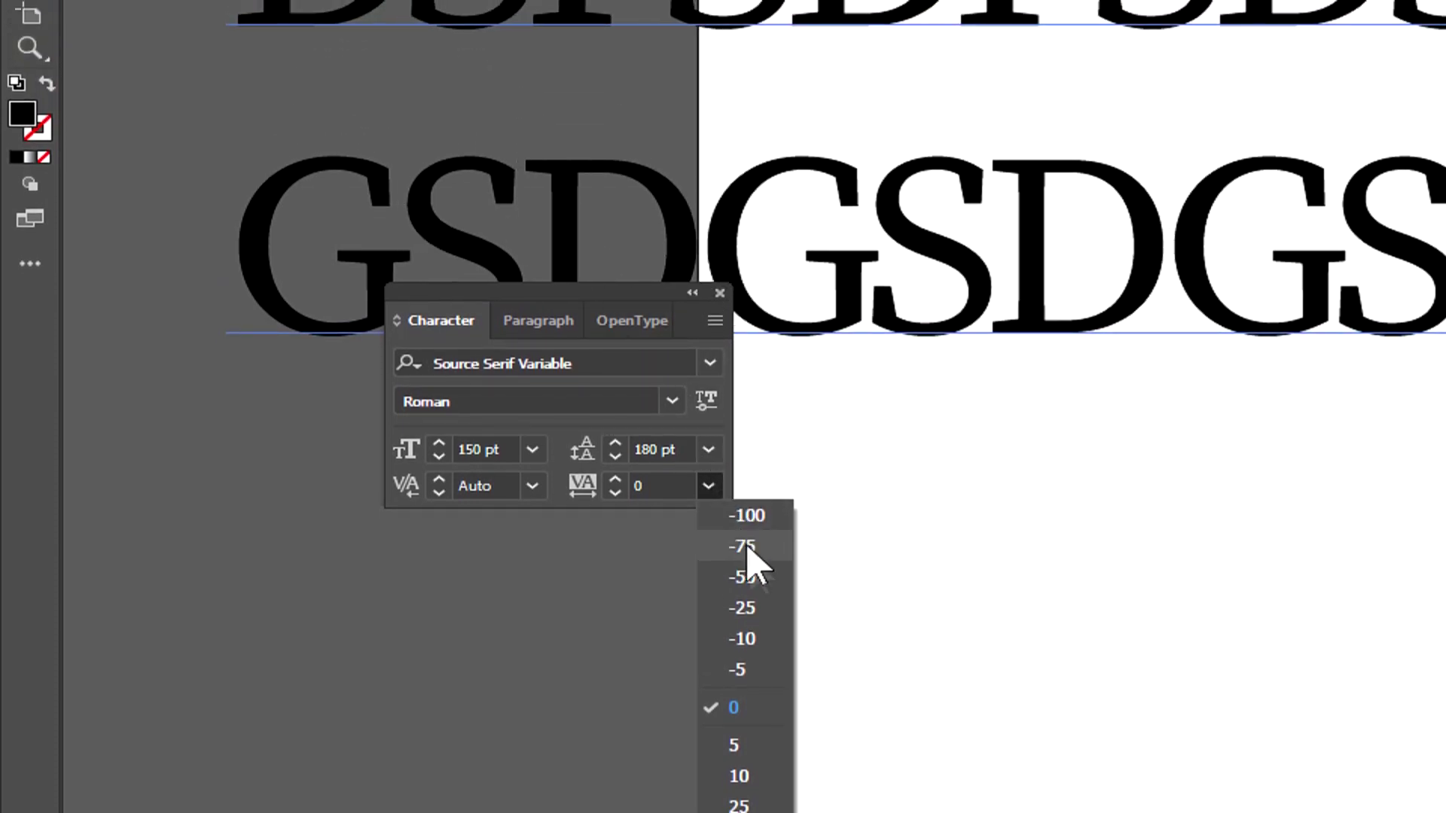
pyautogui.click(752, 519)
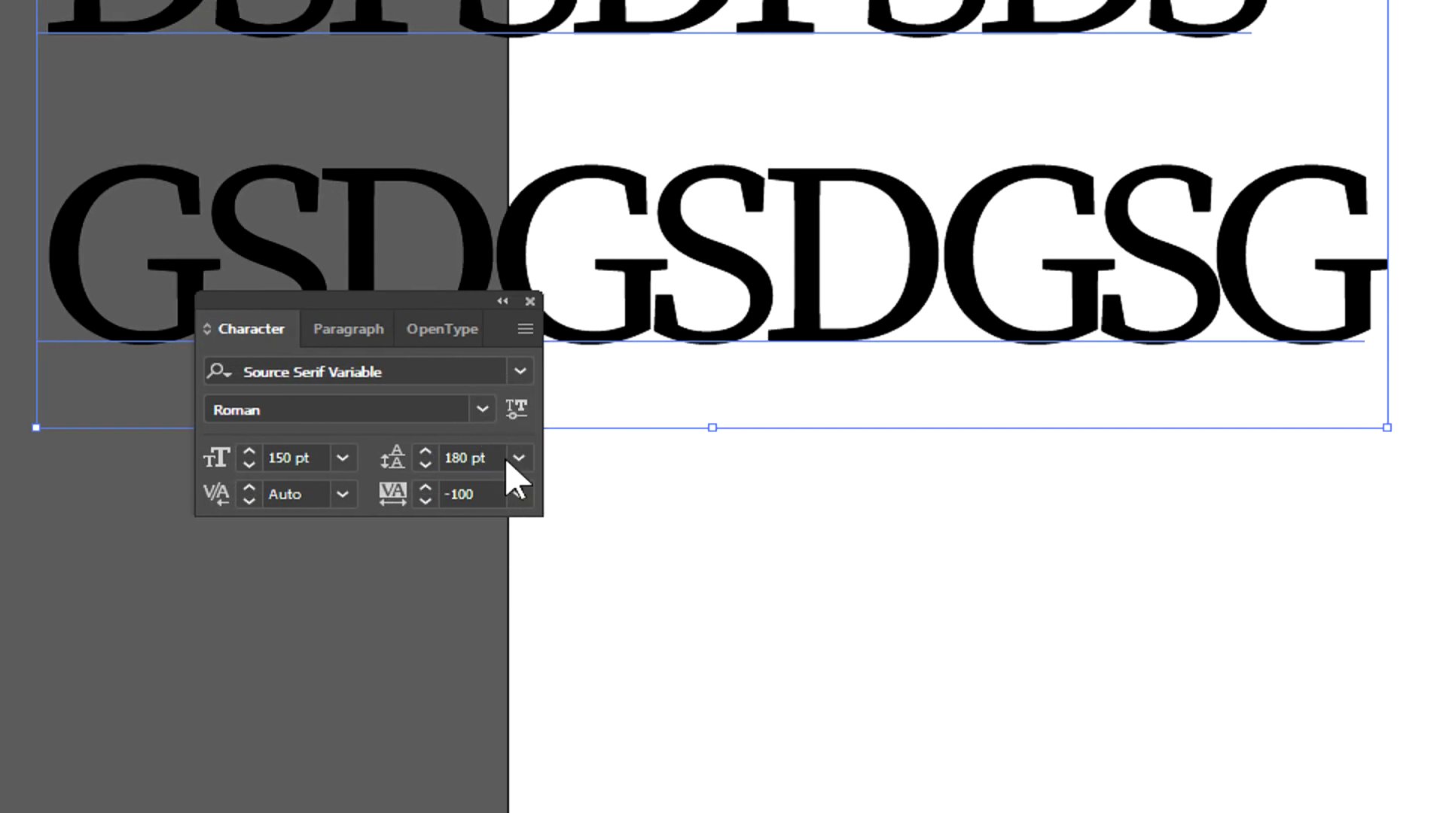
pyautogui.click(518, 495)
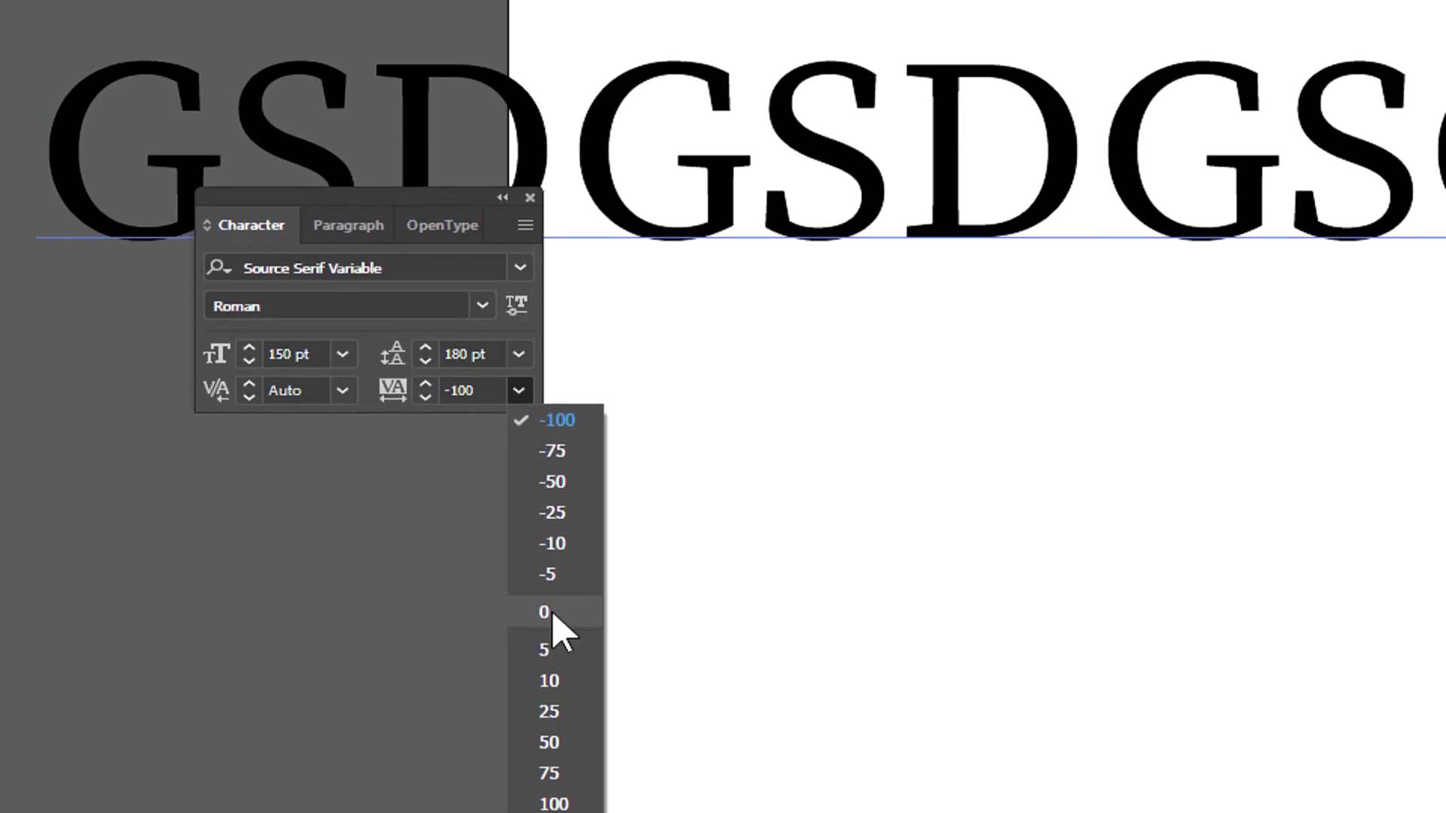
pyautogui.click(552, 658)
pyautogui.click(518, 389)
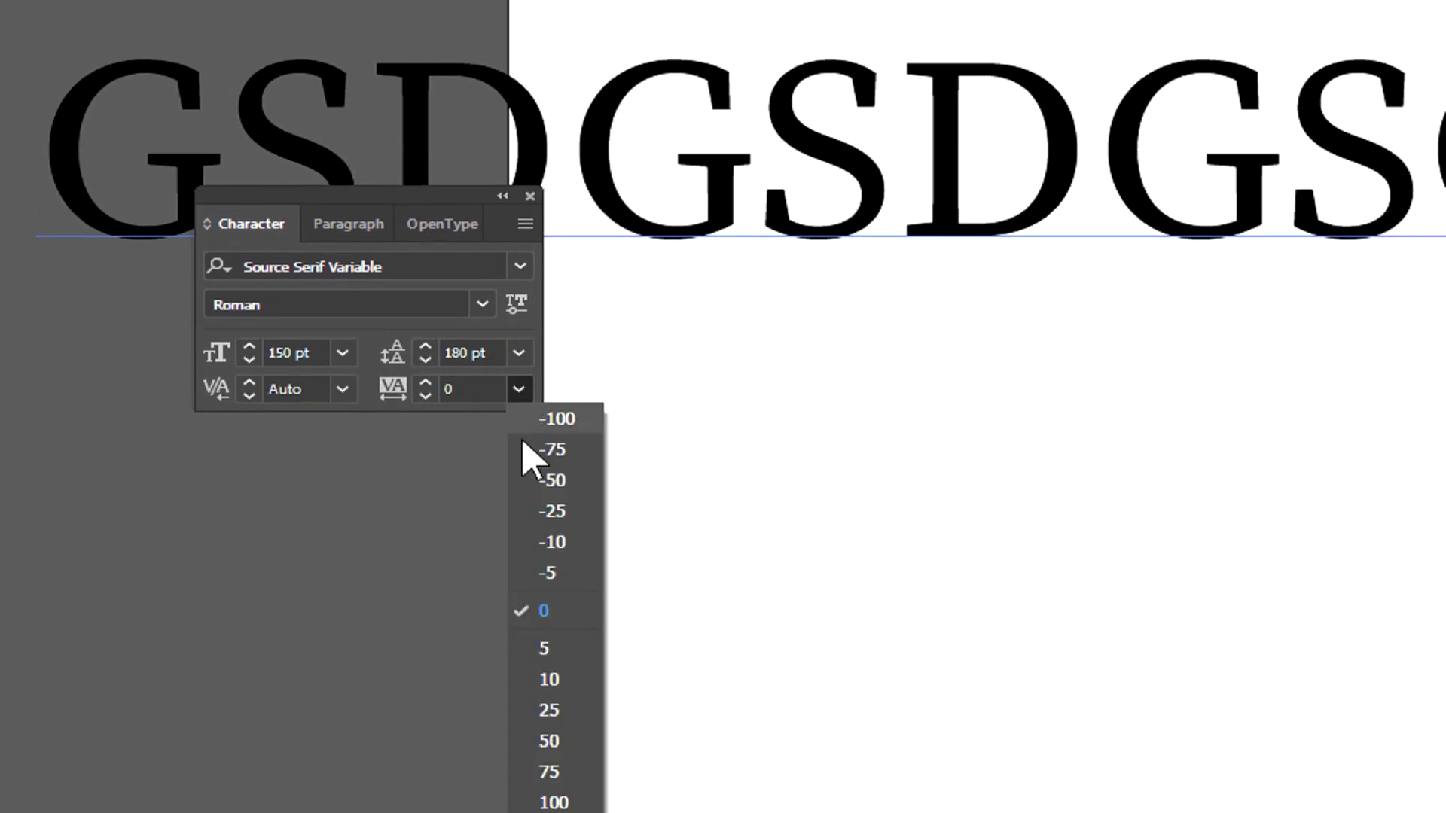
pyautogui.click(552, 745)
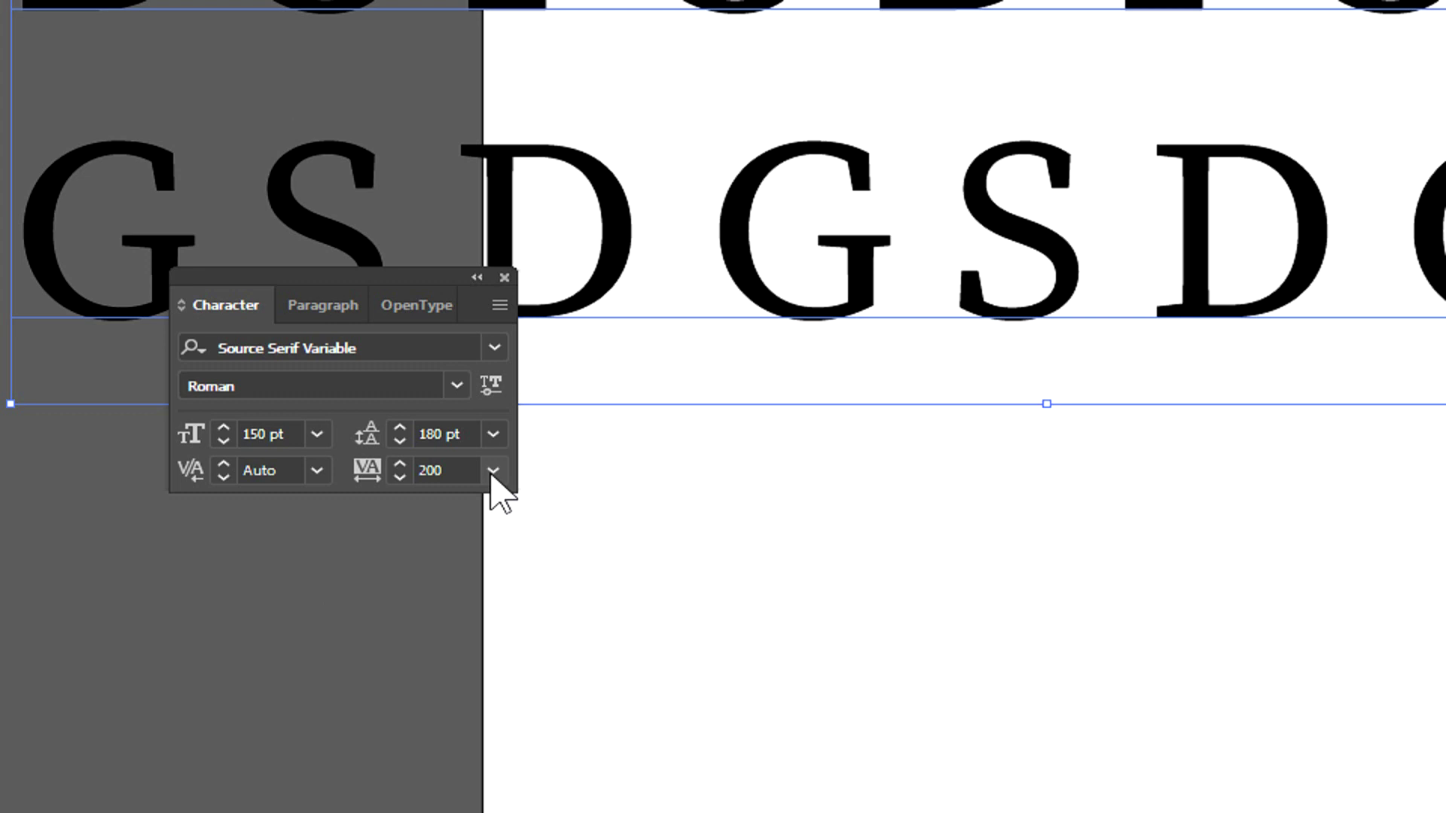
pyautogui.click(493, 470)
pyautogui.click(524, 614)
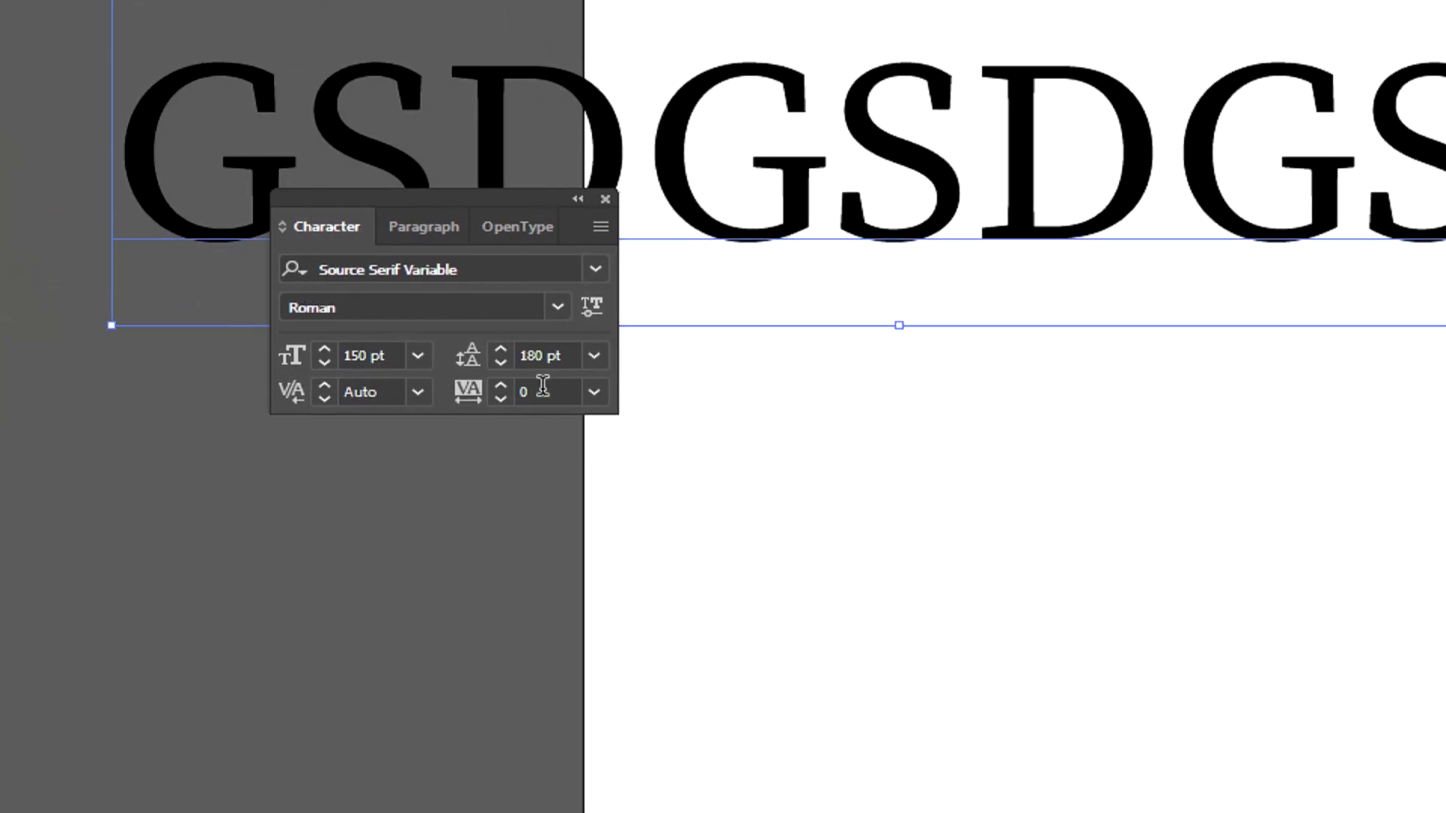
# - Try Optical, Metrics, Auto and 0 kerning on the serif text
pyautogui.click(418, 392)
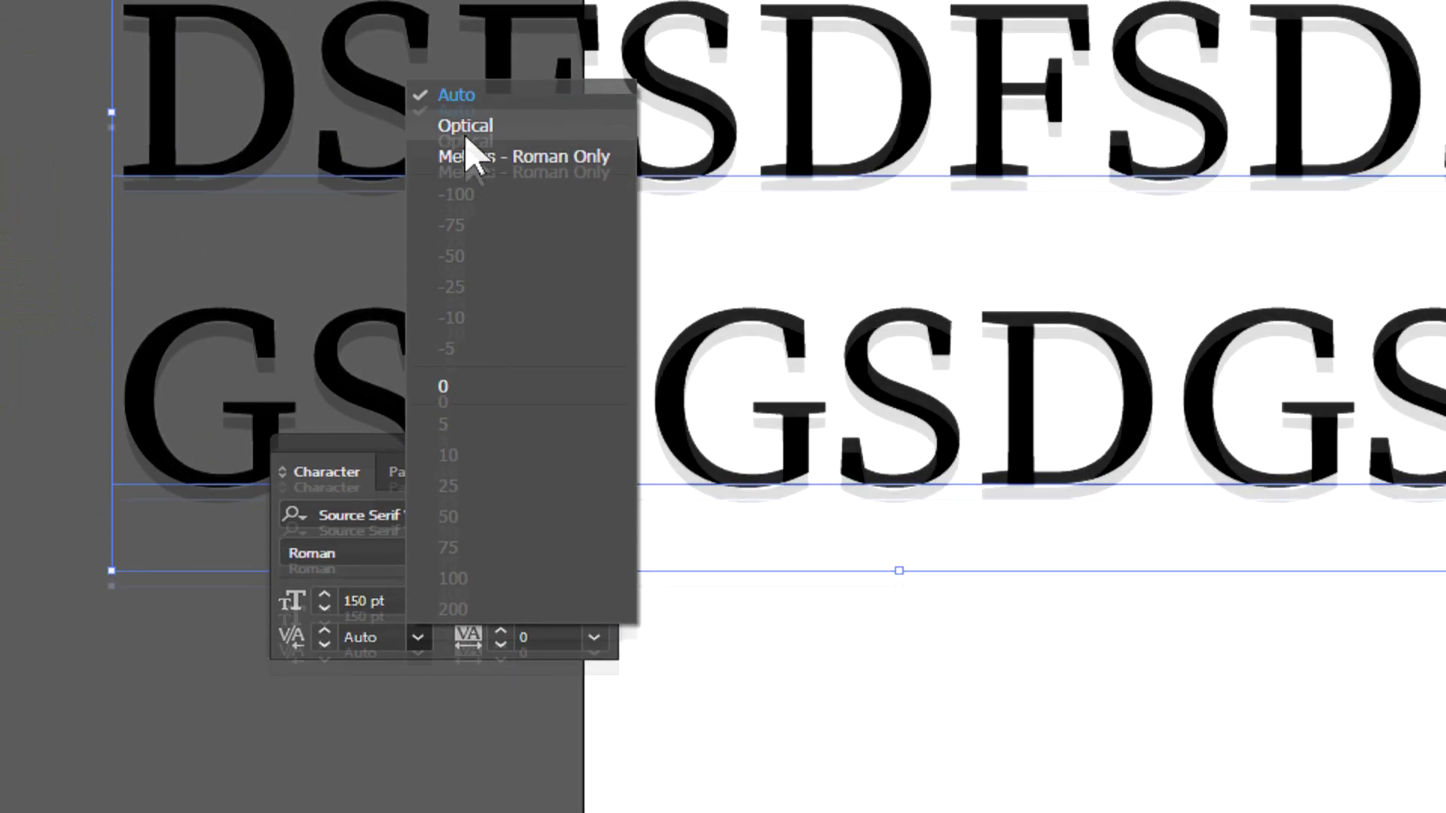
pyautogui.click(473, 202)
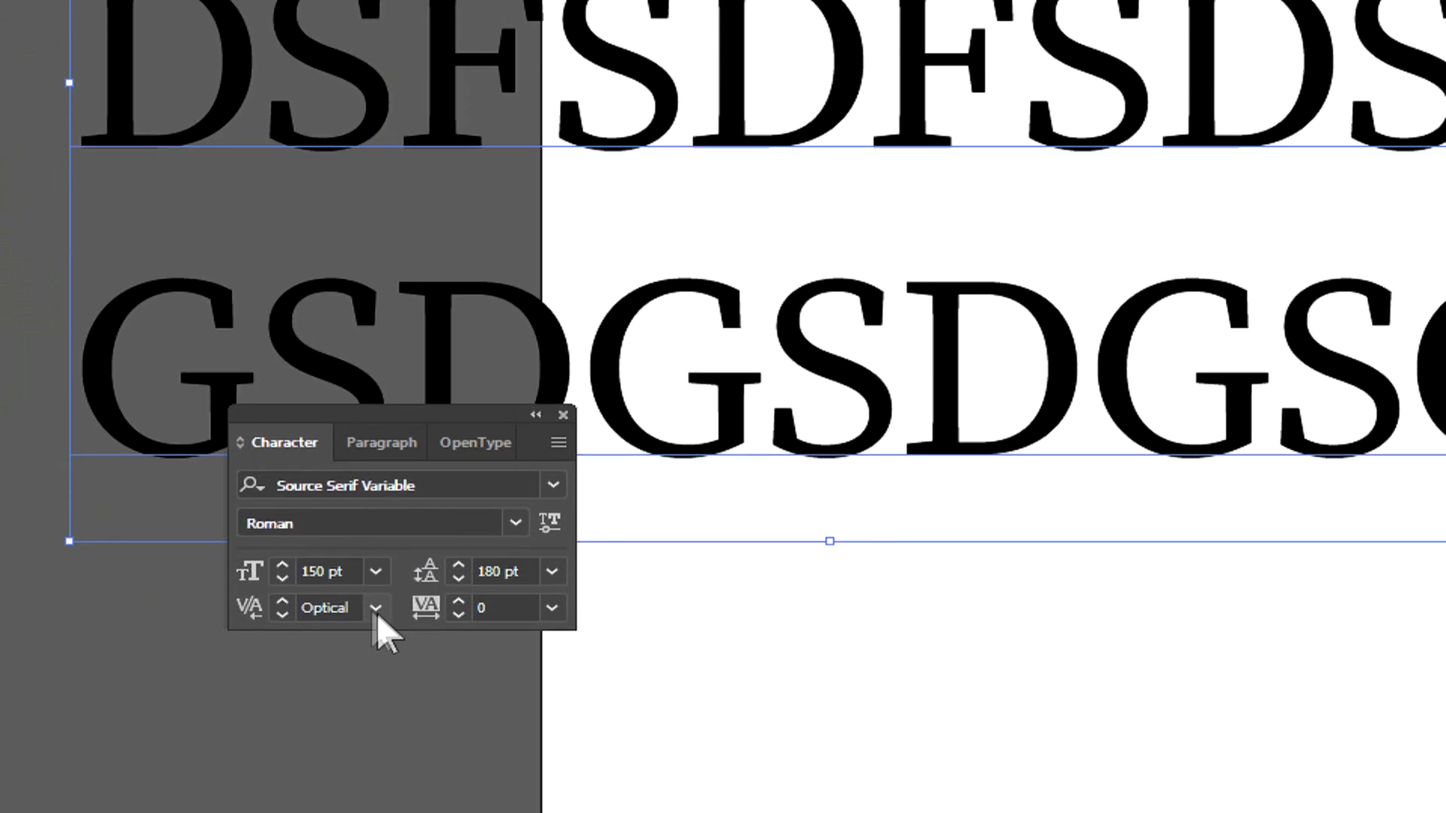
pyautogui.click(376, 608)
pyautogui.click(467, 127)
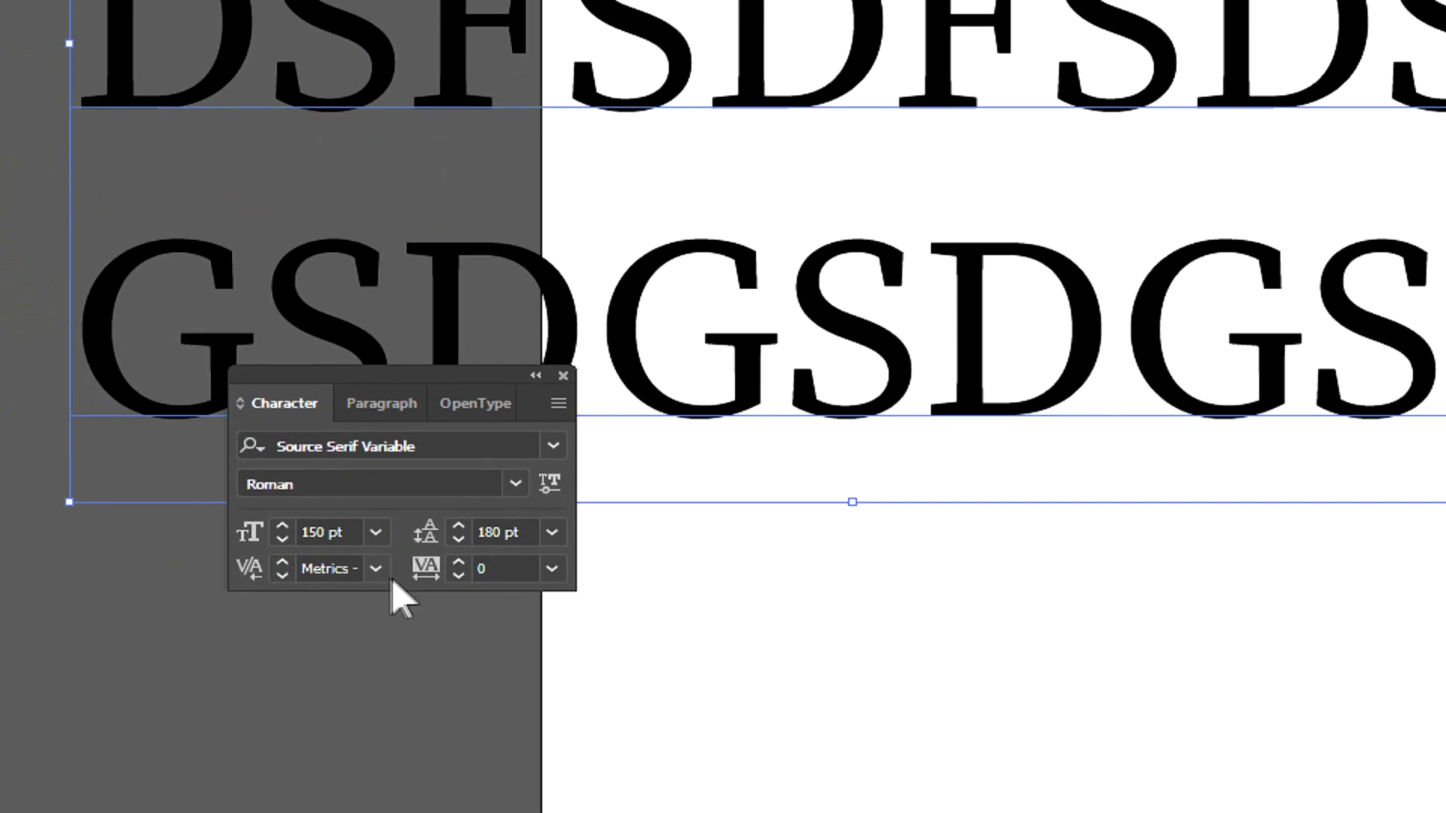
pyautogui.click(377, 569)
pyautogui.click(414, 25)
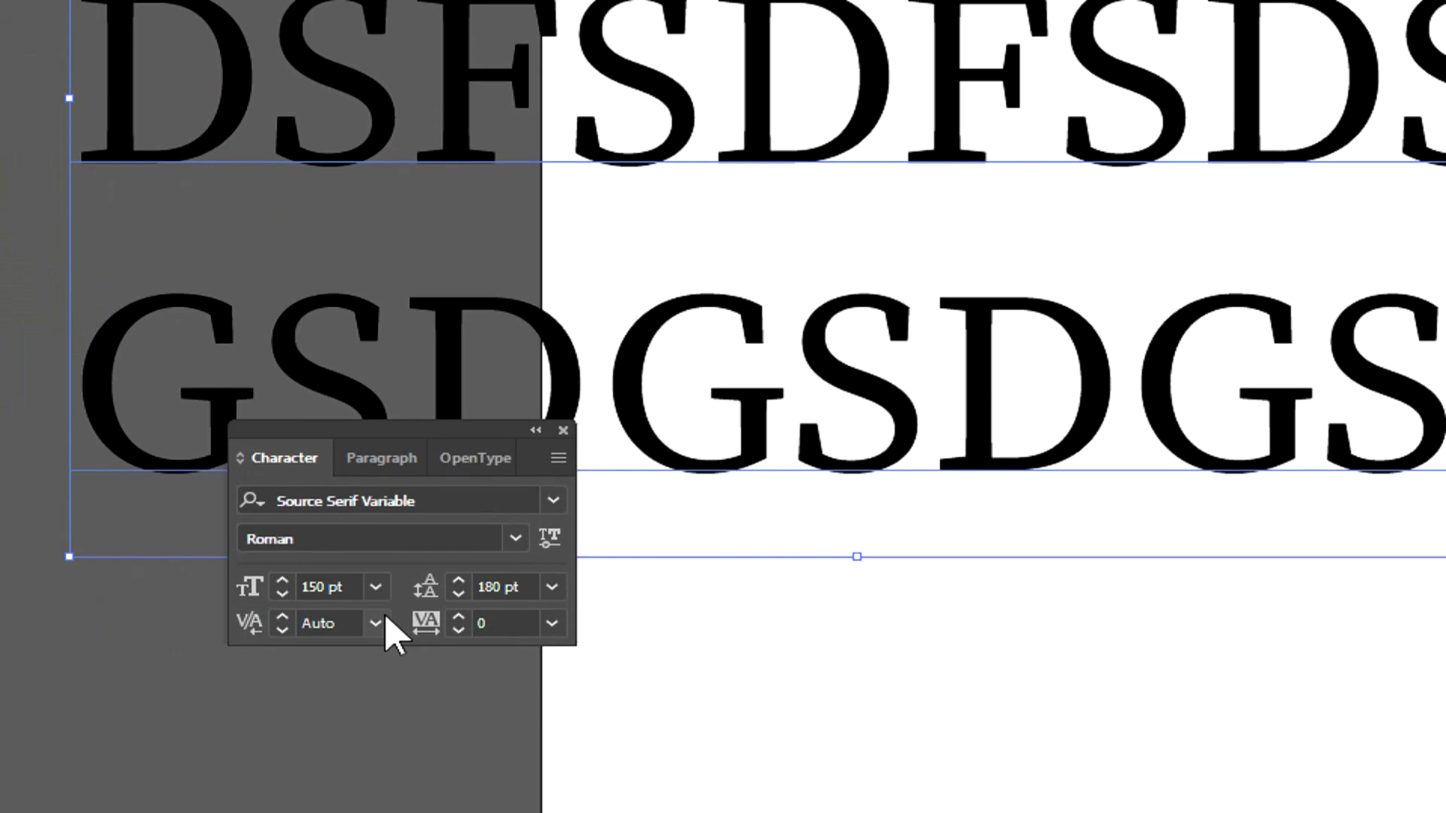
pyautogui.click(376, 617)
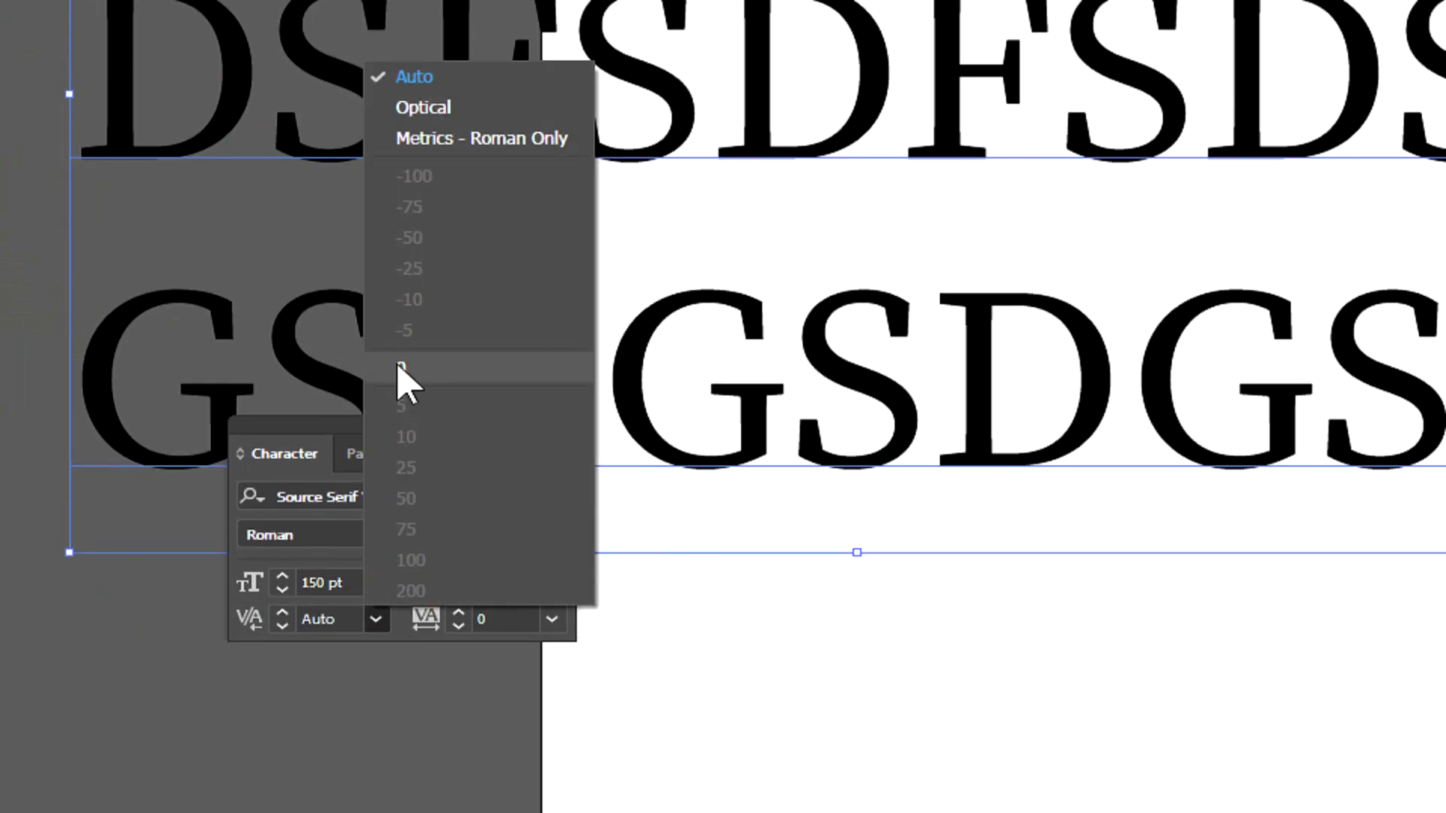
pyautogui.click(396, 363)
# - Switch kerning to Metrics - Roman Only, then Optical, then back to Auto
pyautogui.click(376, 619)
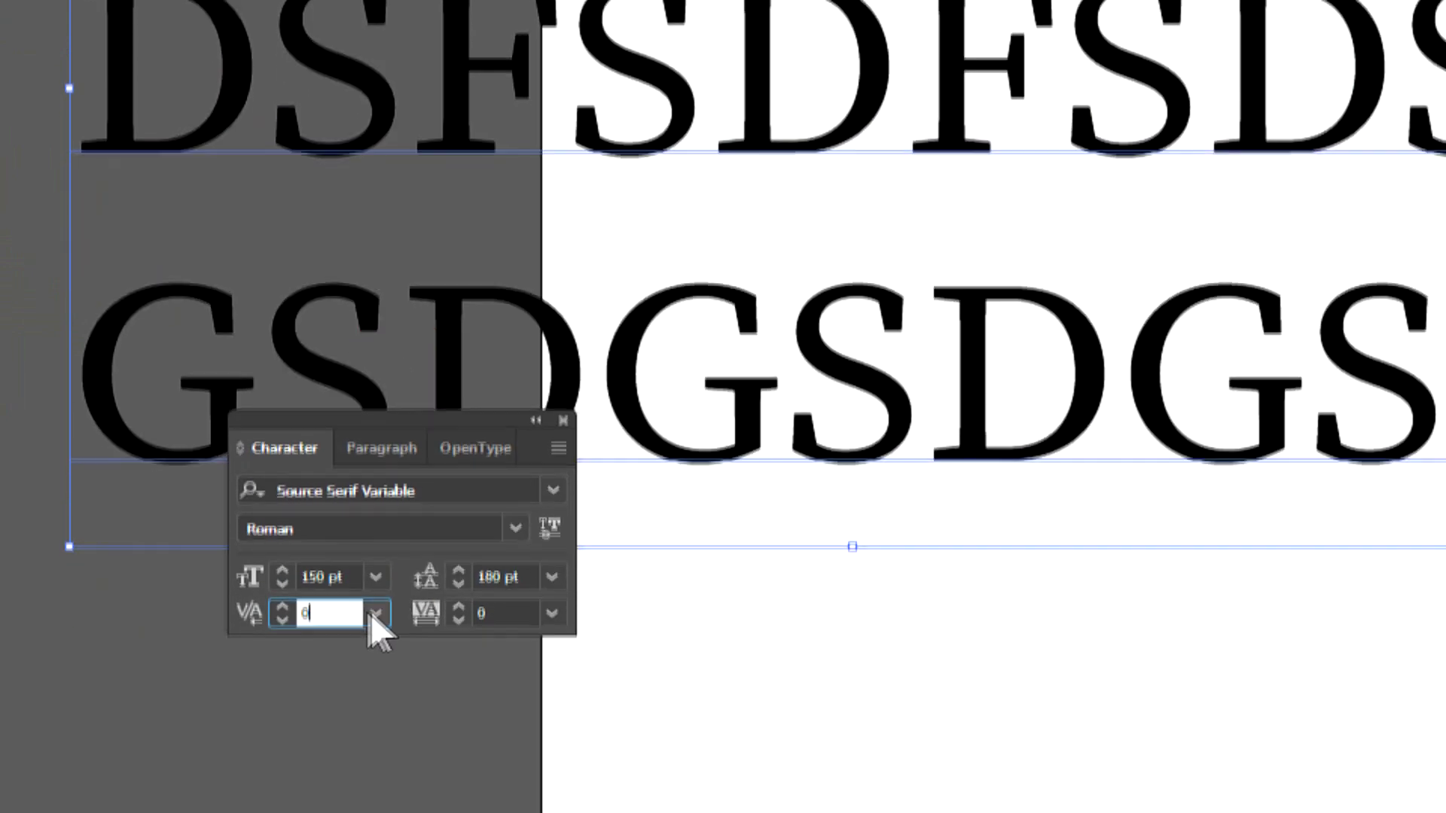
pyautogui.click(435, 197)
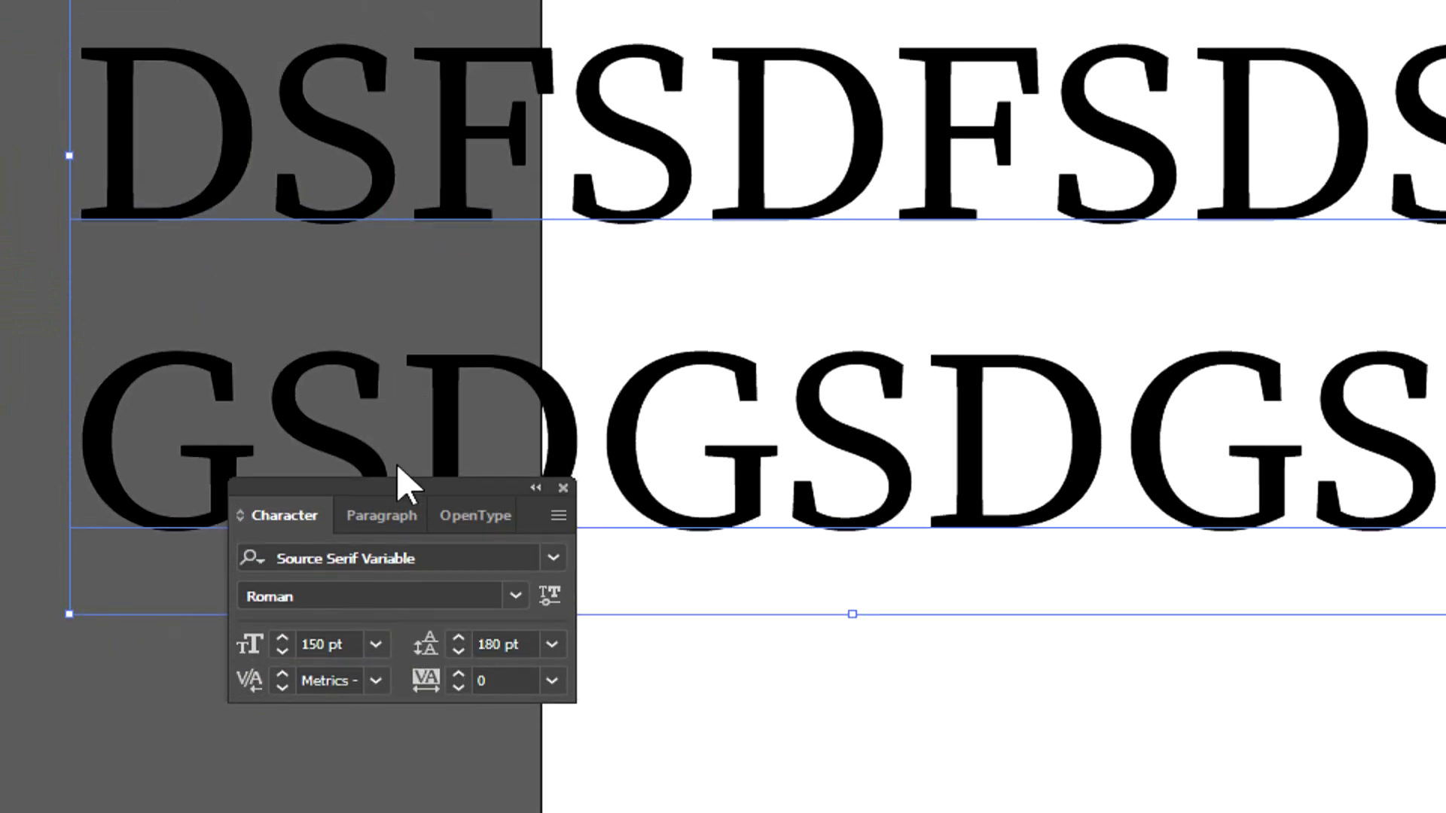
pyautogui.click(376, 600)
pyautogui.click(420, 188)
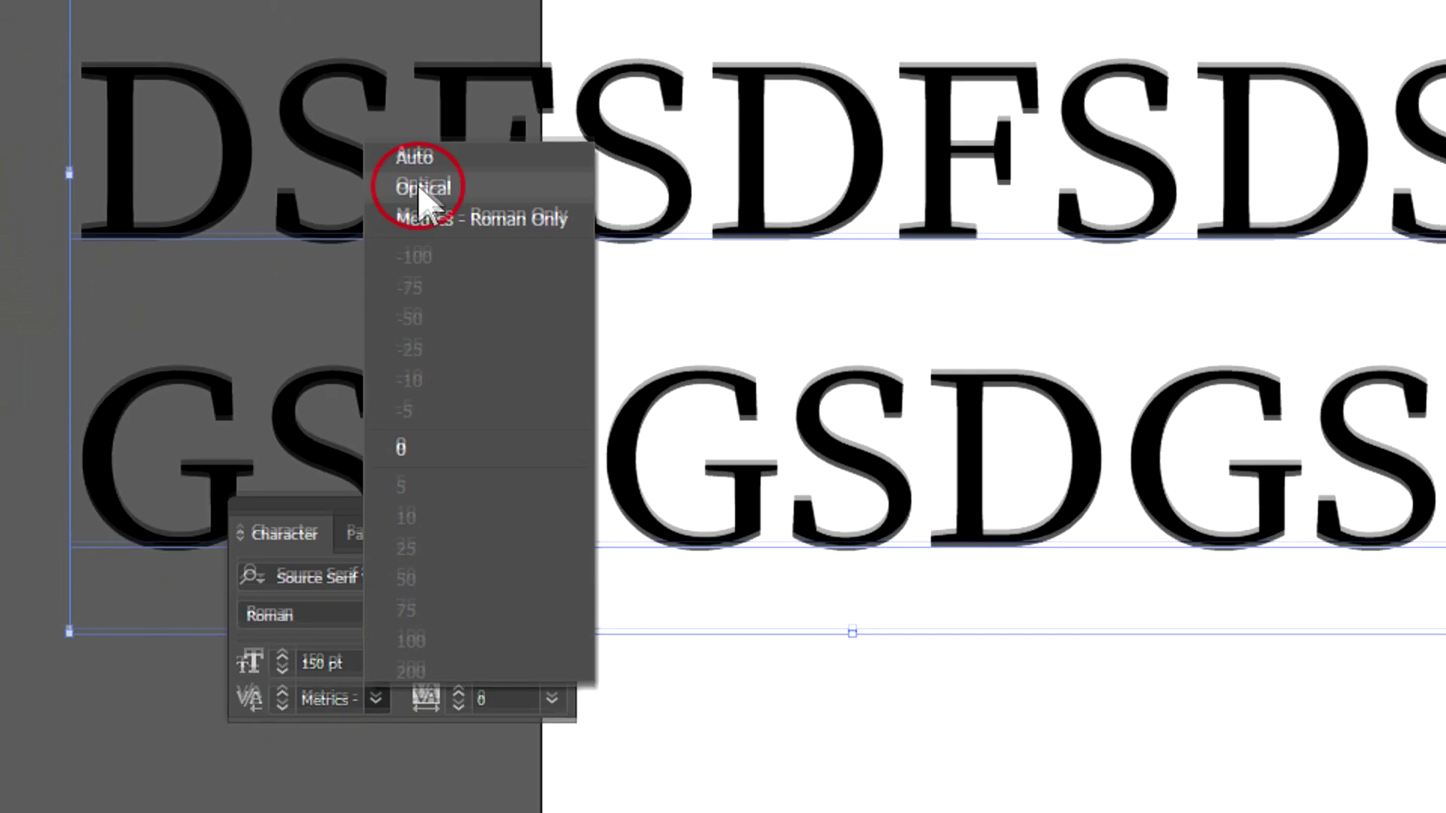
pyautogui.click(375, 600)
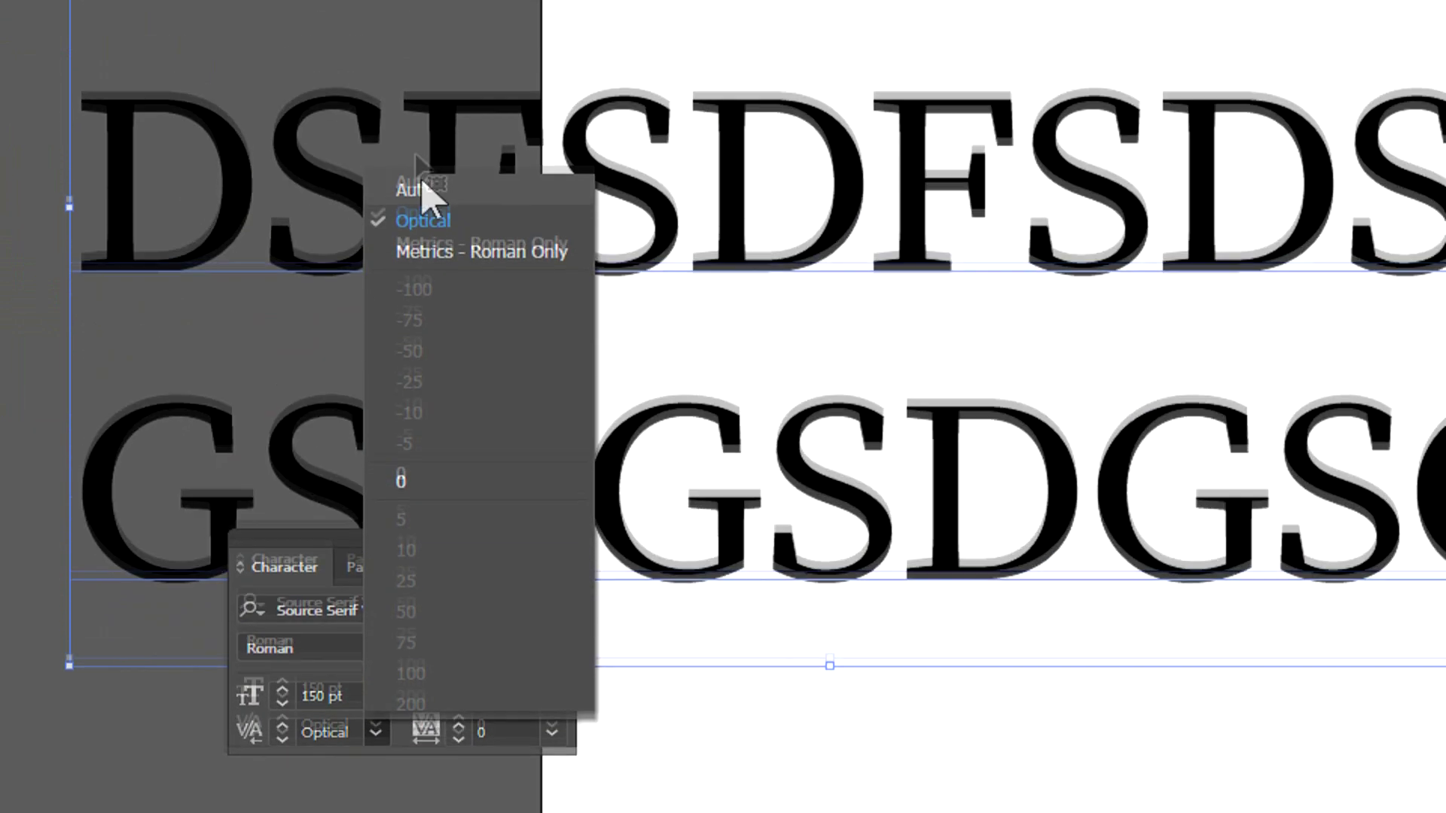
pyautogui.click(420, 187)
# - Attempt a kerning of 50, try Metrics, return kerning to Auto, then inspect Tracking and Font Family
pyautogui.click(331, 747)
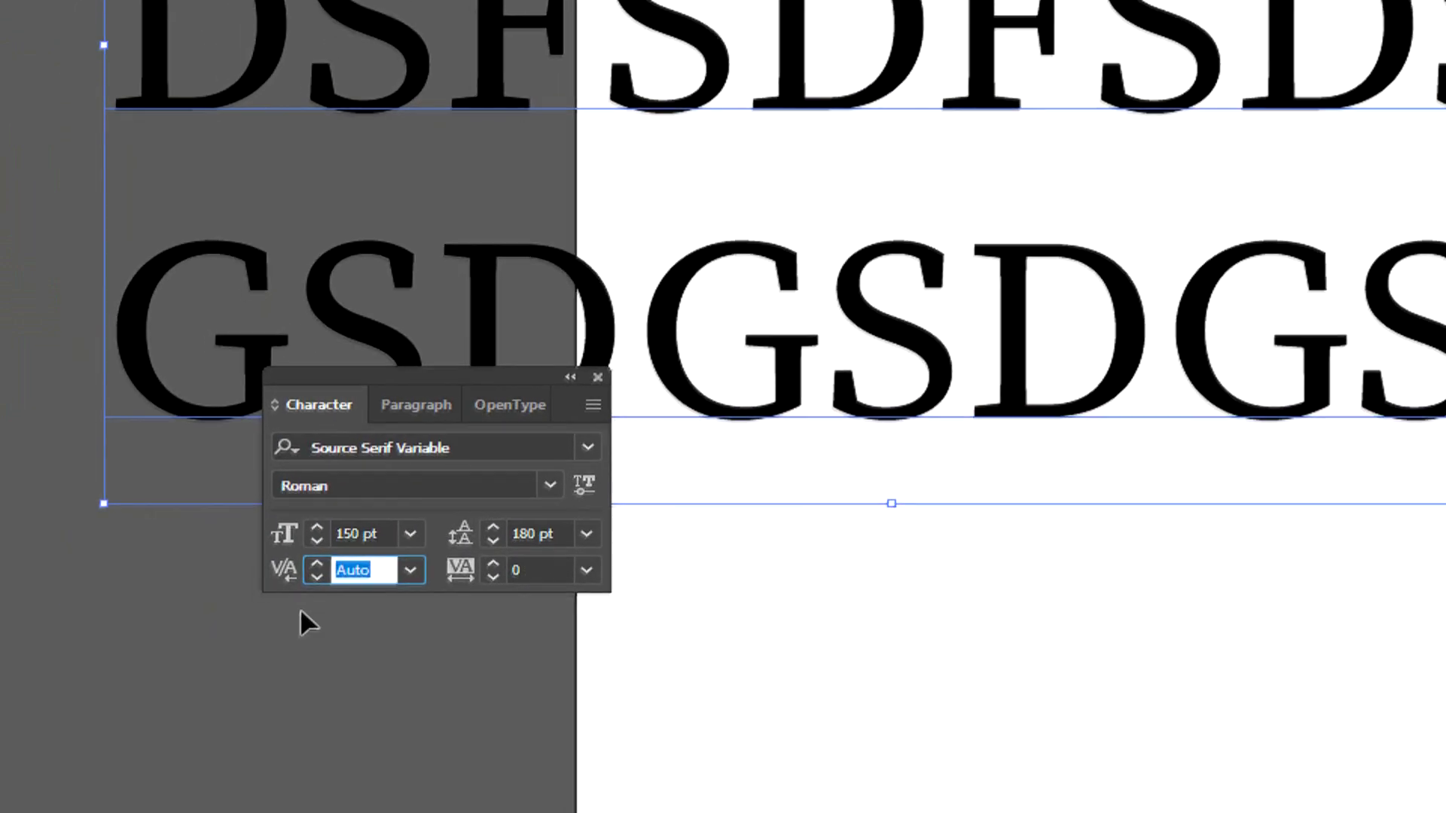
pyautogui.write('50')
pyautogui.press('Return')
pyautogui.press('Return')
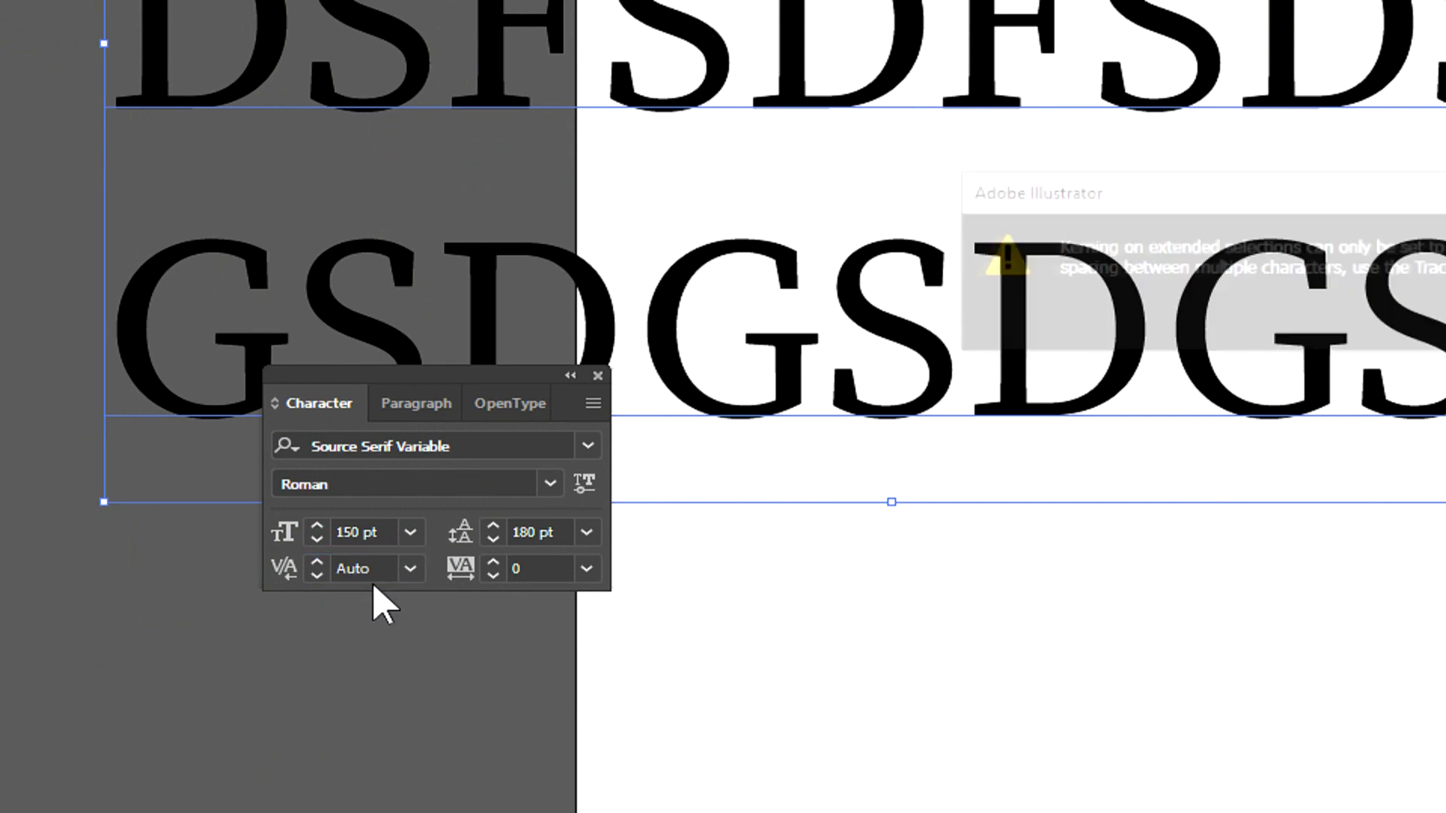
pyautogui.click(410, 568)
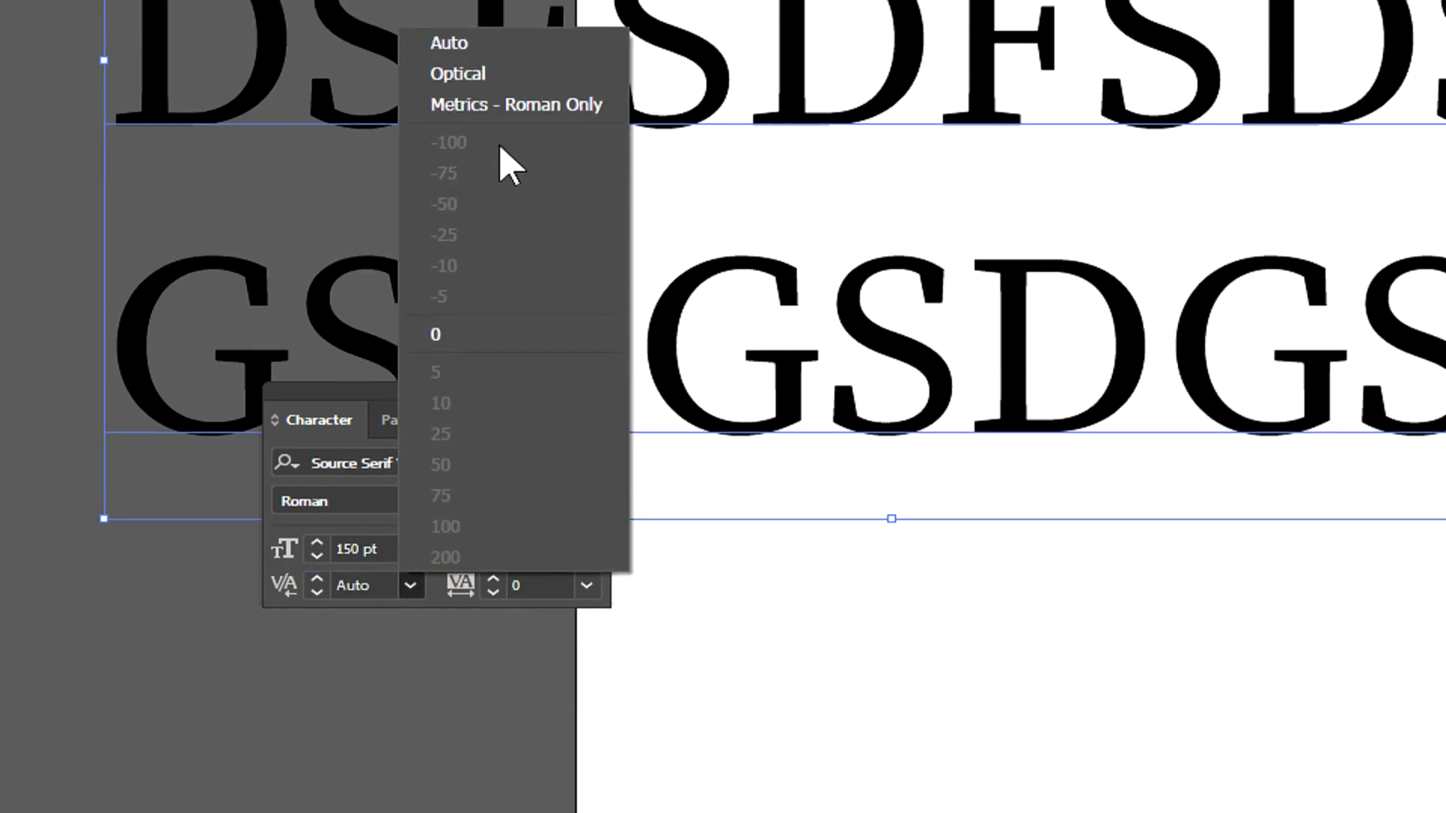
pyautogui.click(490, 87)
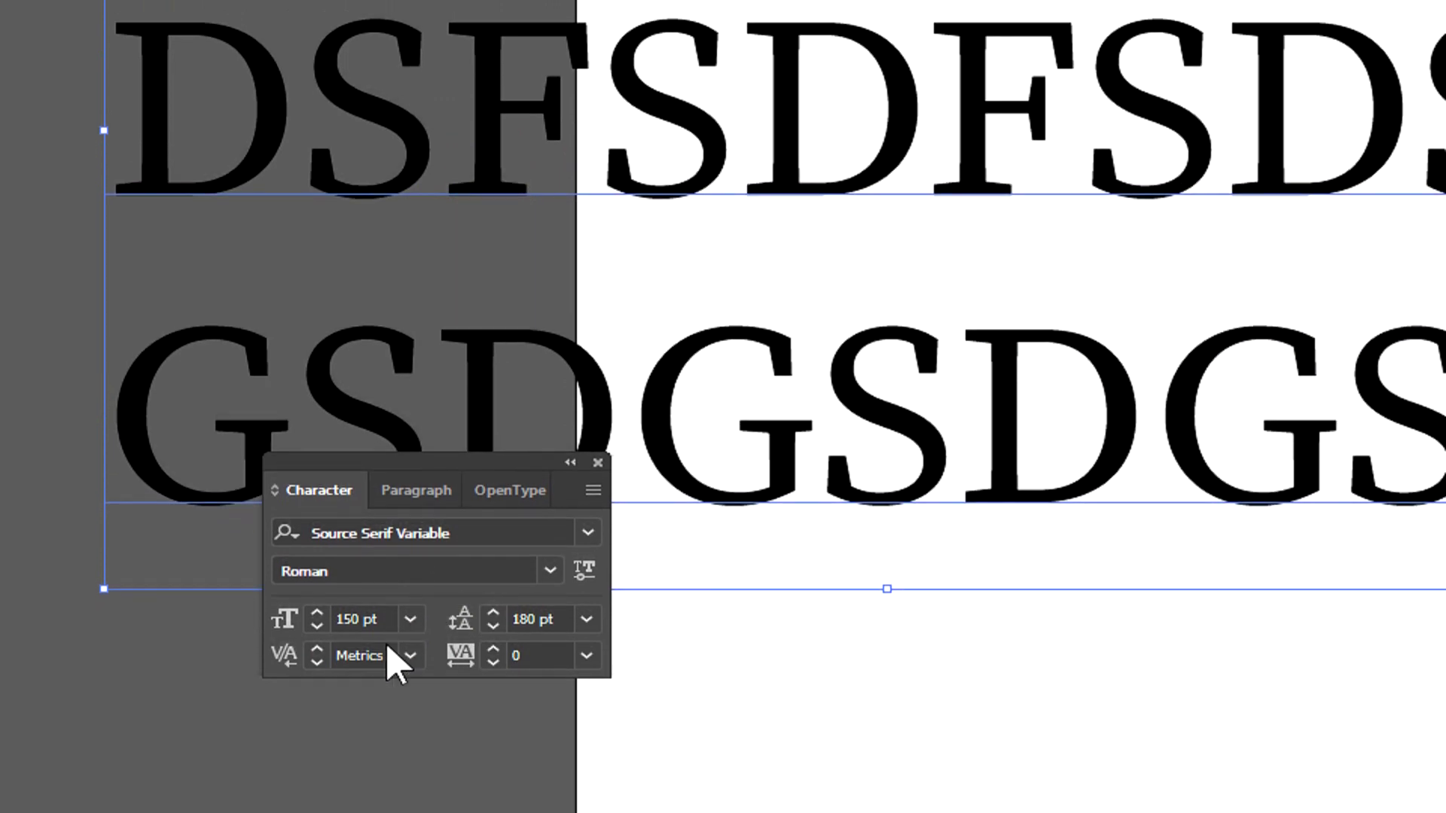
pyautogui.click(410, 604)
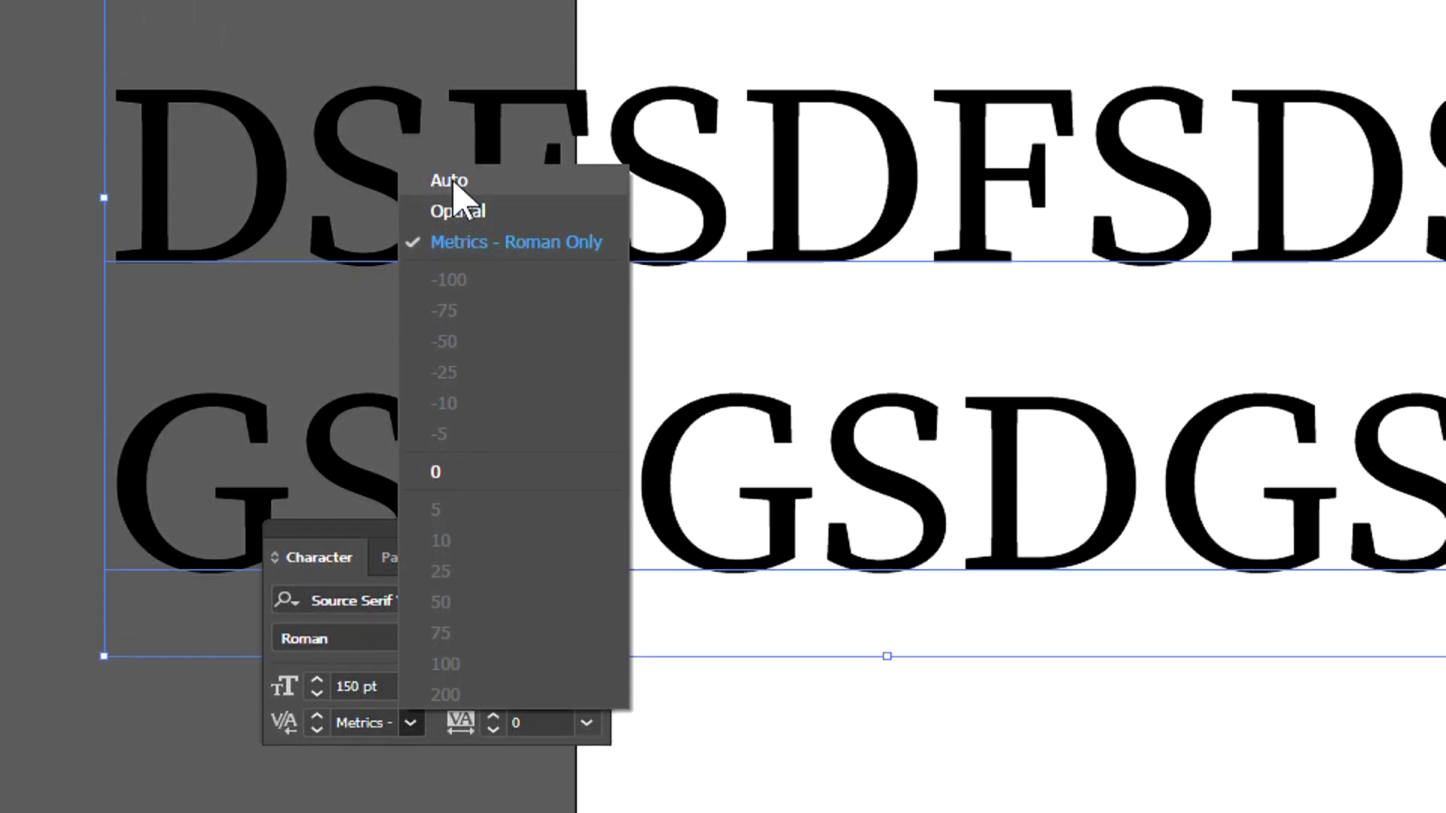
pyautogui.click(448, 60)
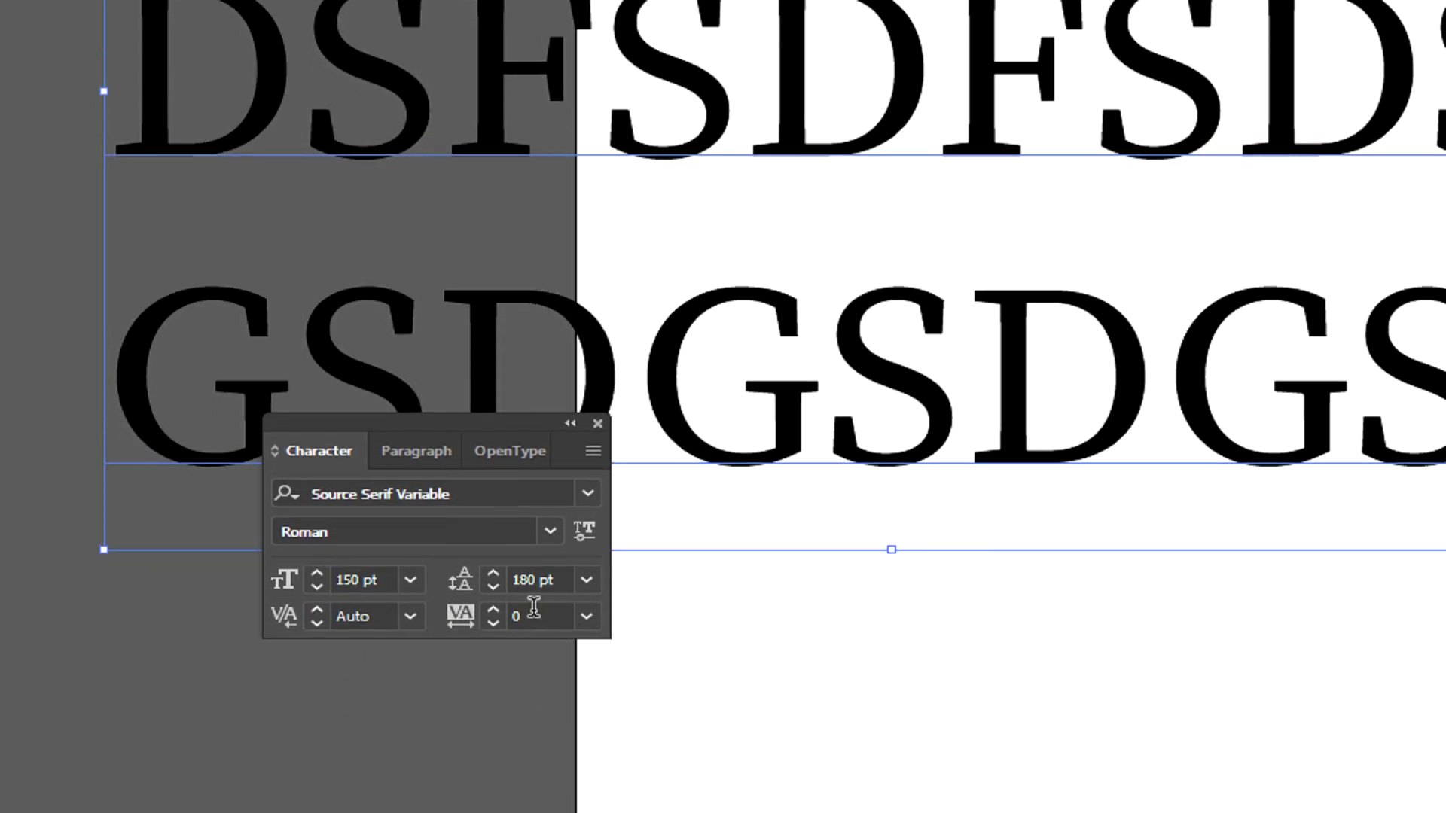
pyautogui.click(512, 617)
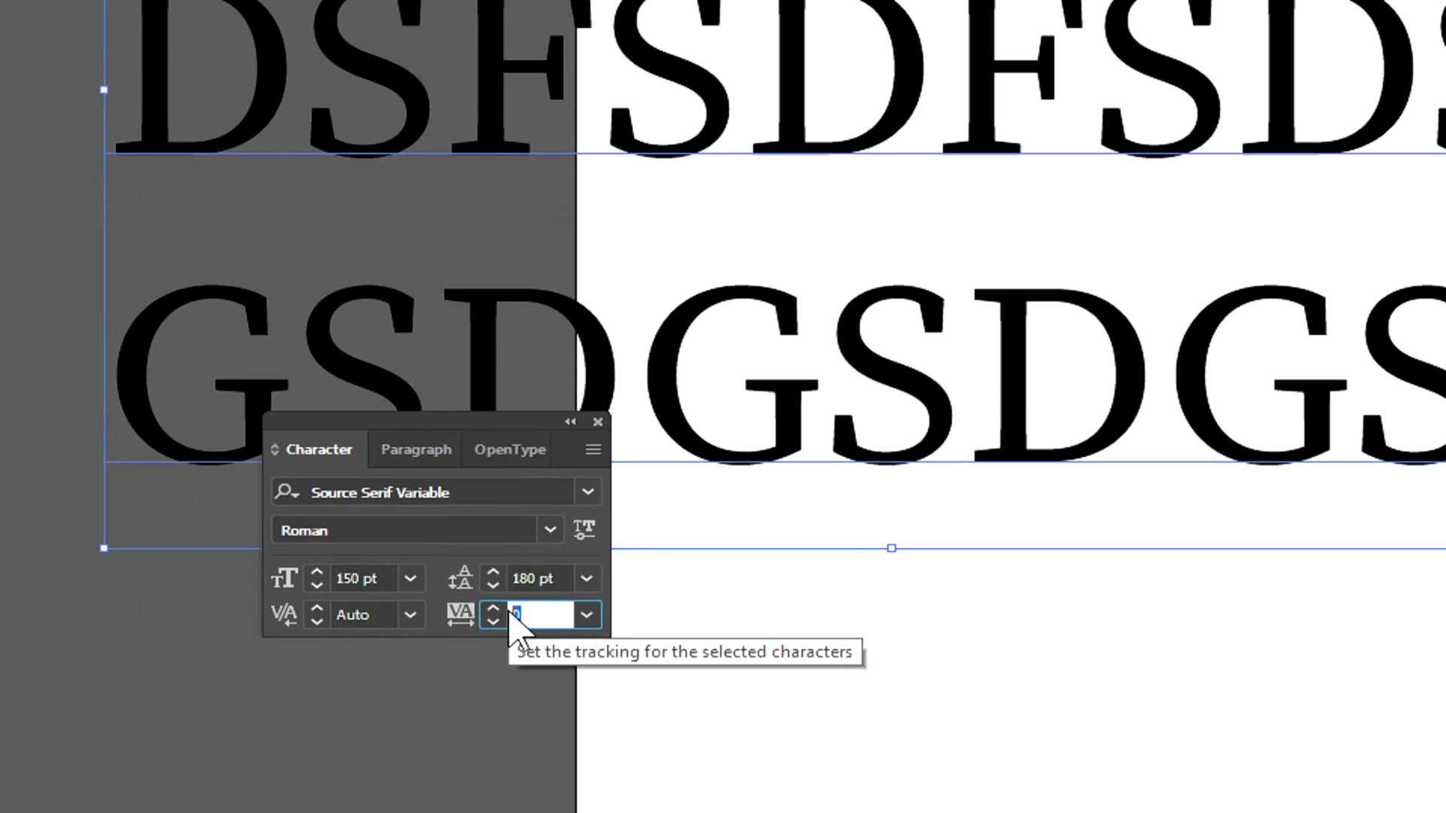
pyautogui.click(476, 486)
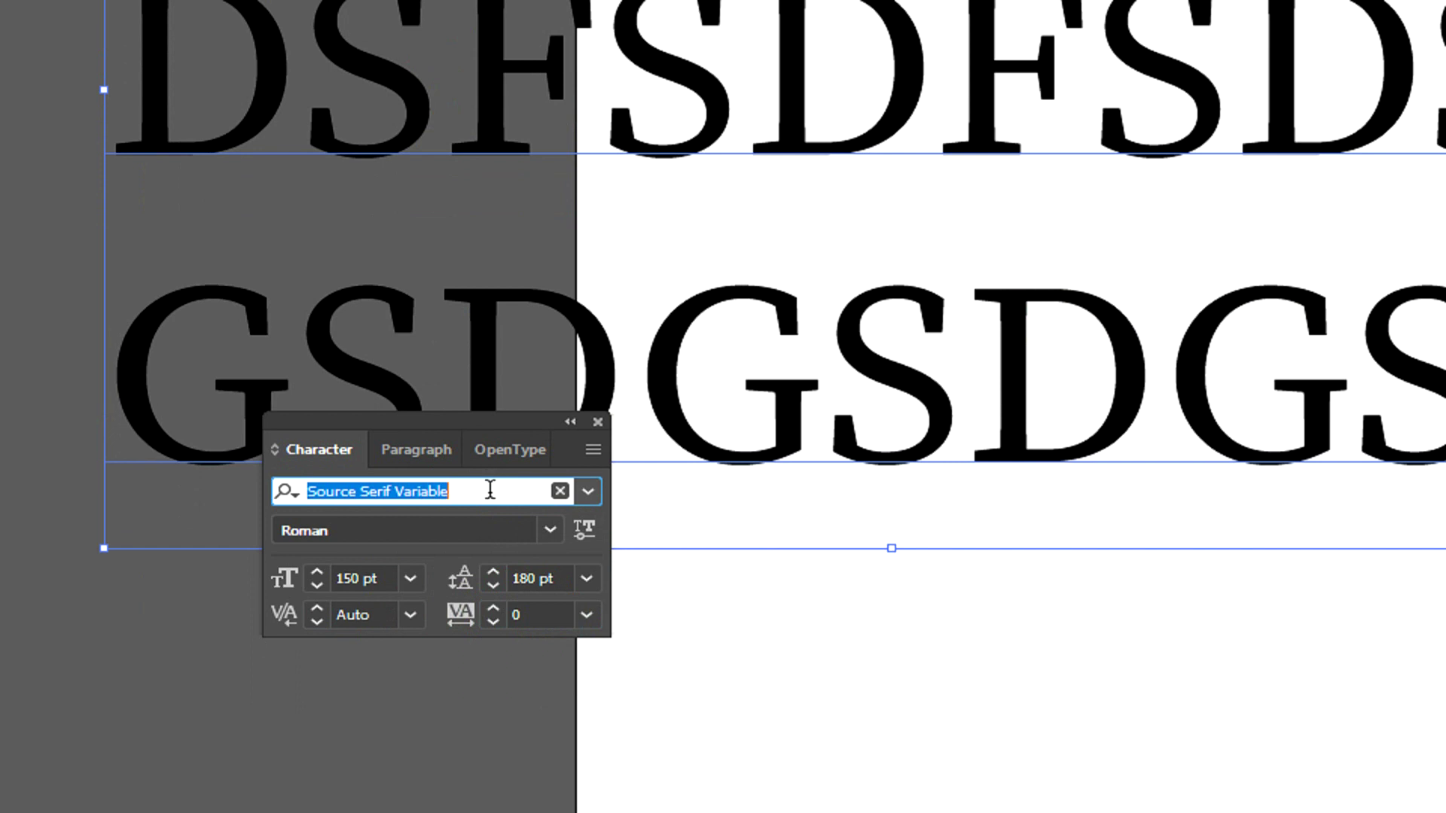
pyautogui.click(400, 531)
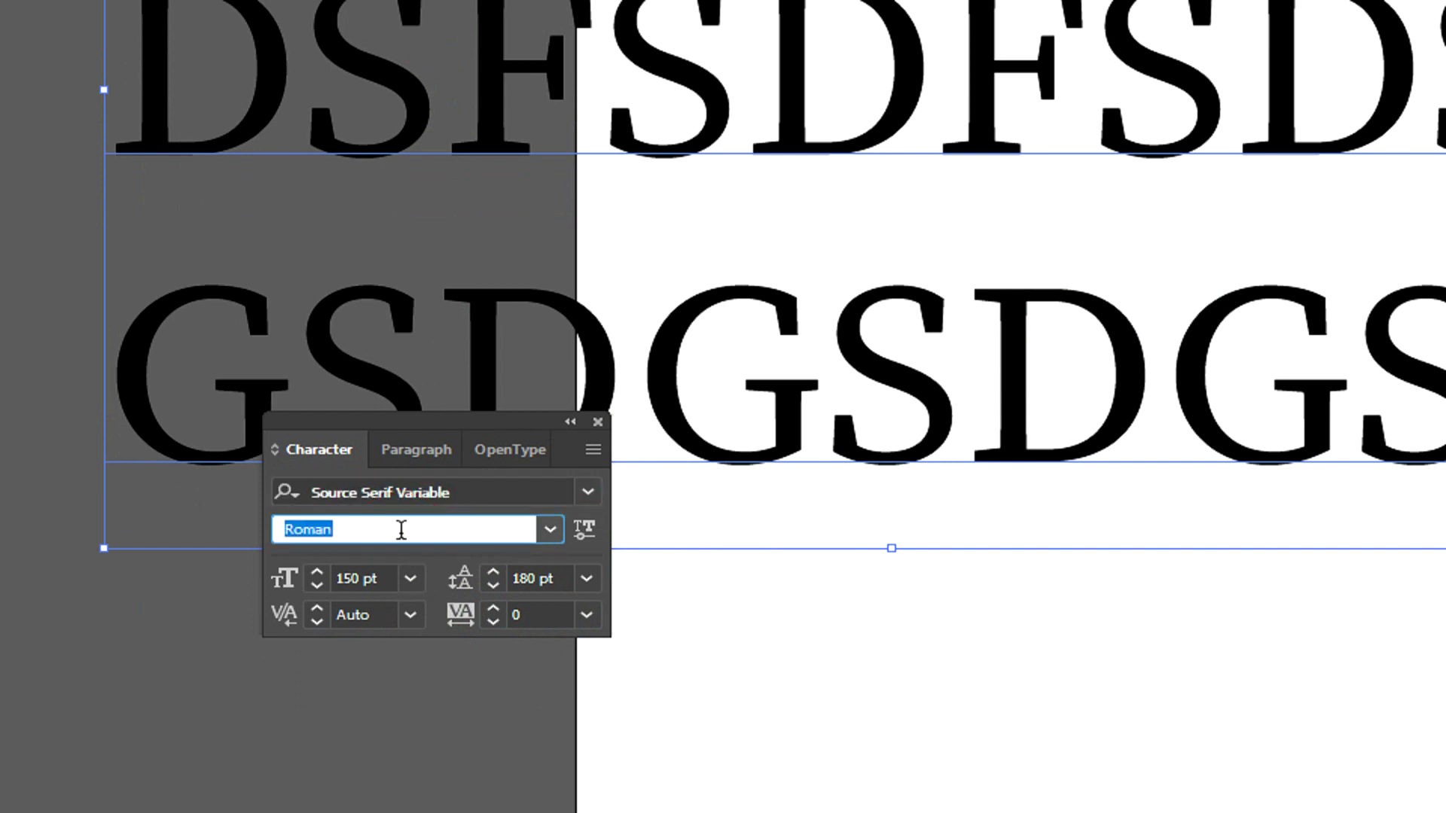
pyautogui.click(550, 530)
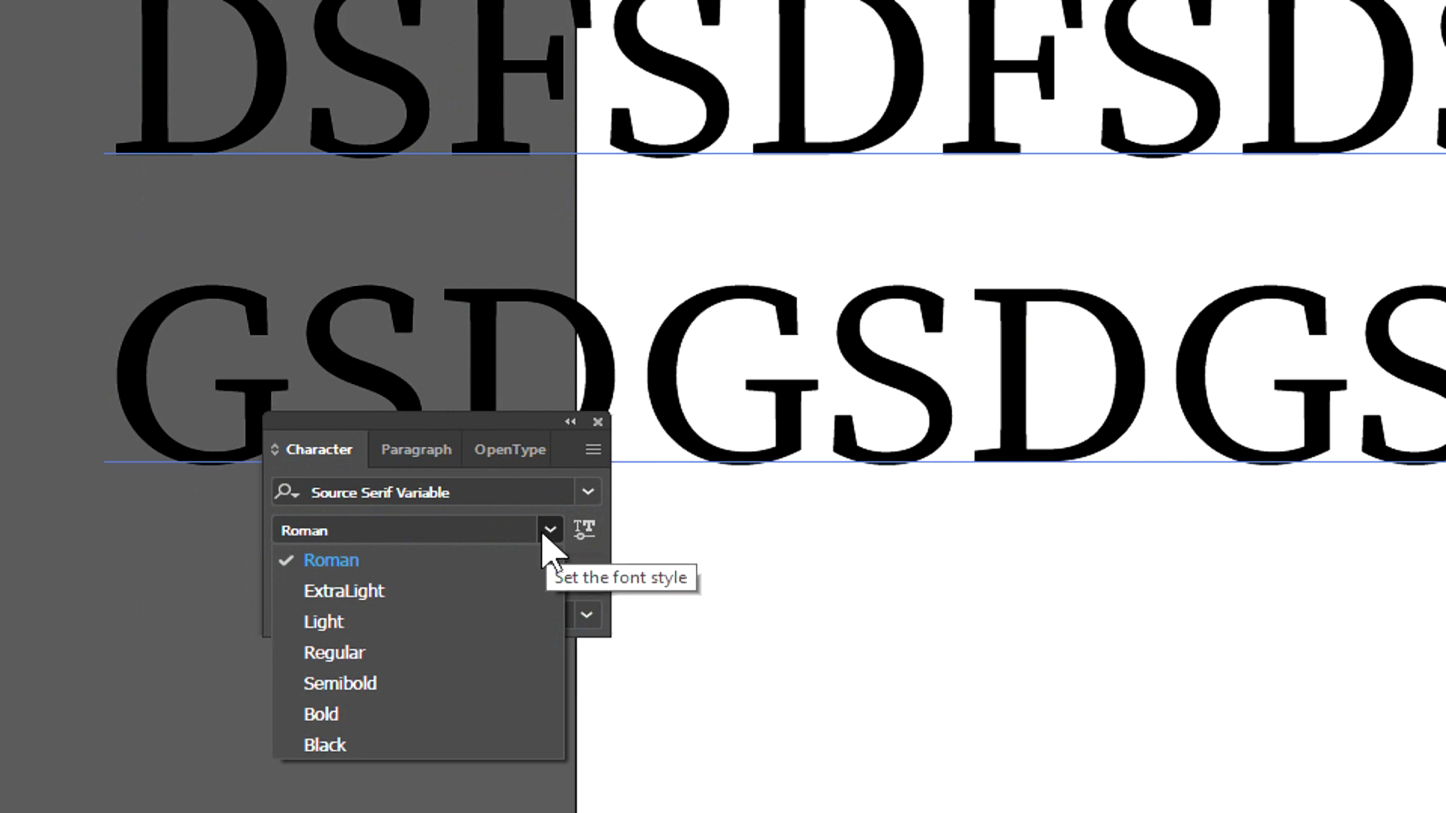
pyautogui.click(550, 530)
pyautogui.click(380, 578)
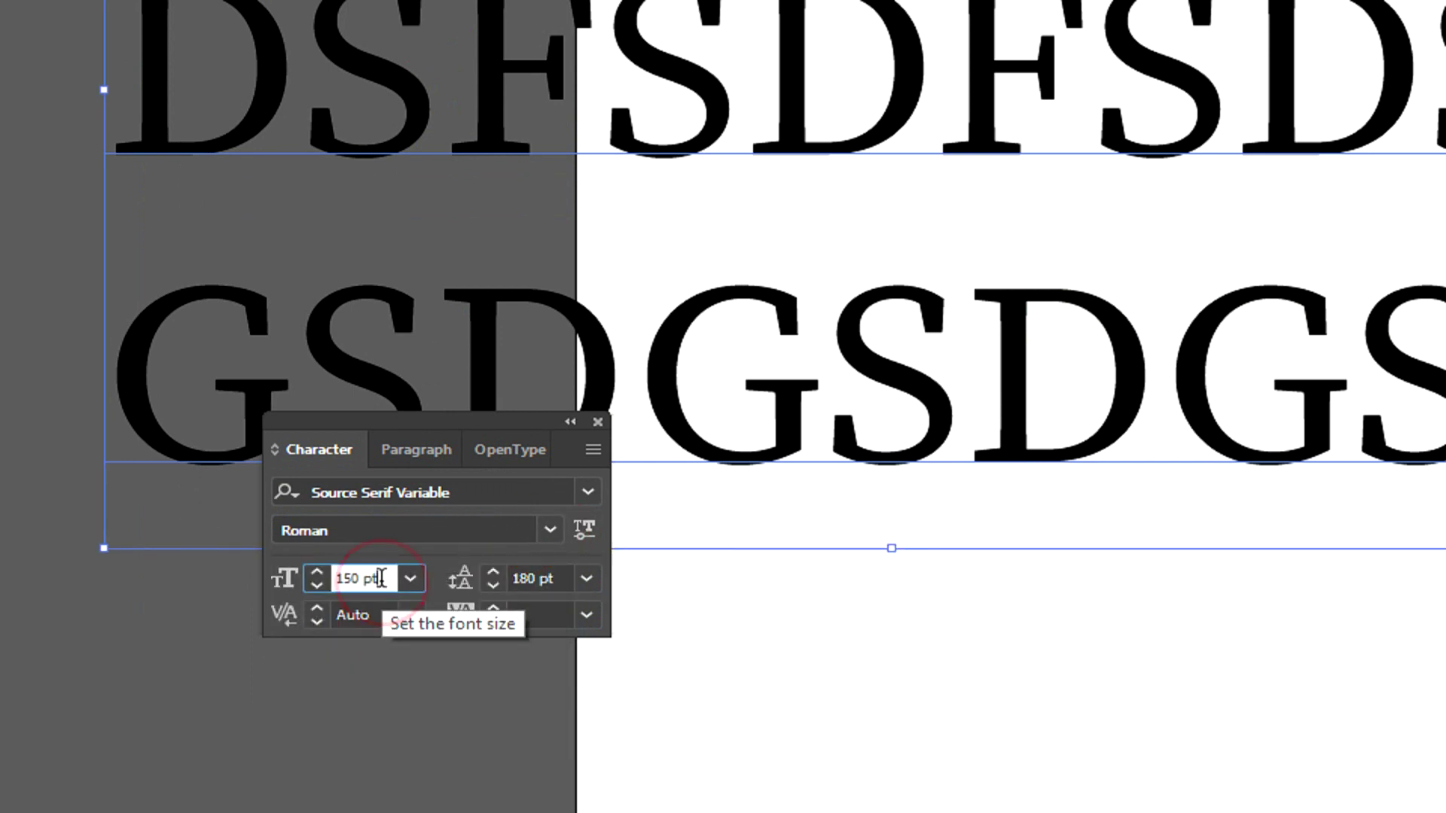
pyautogui.click(551, 580)
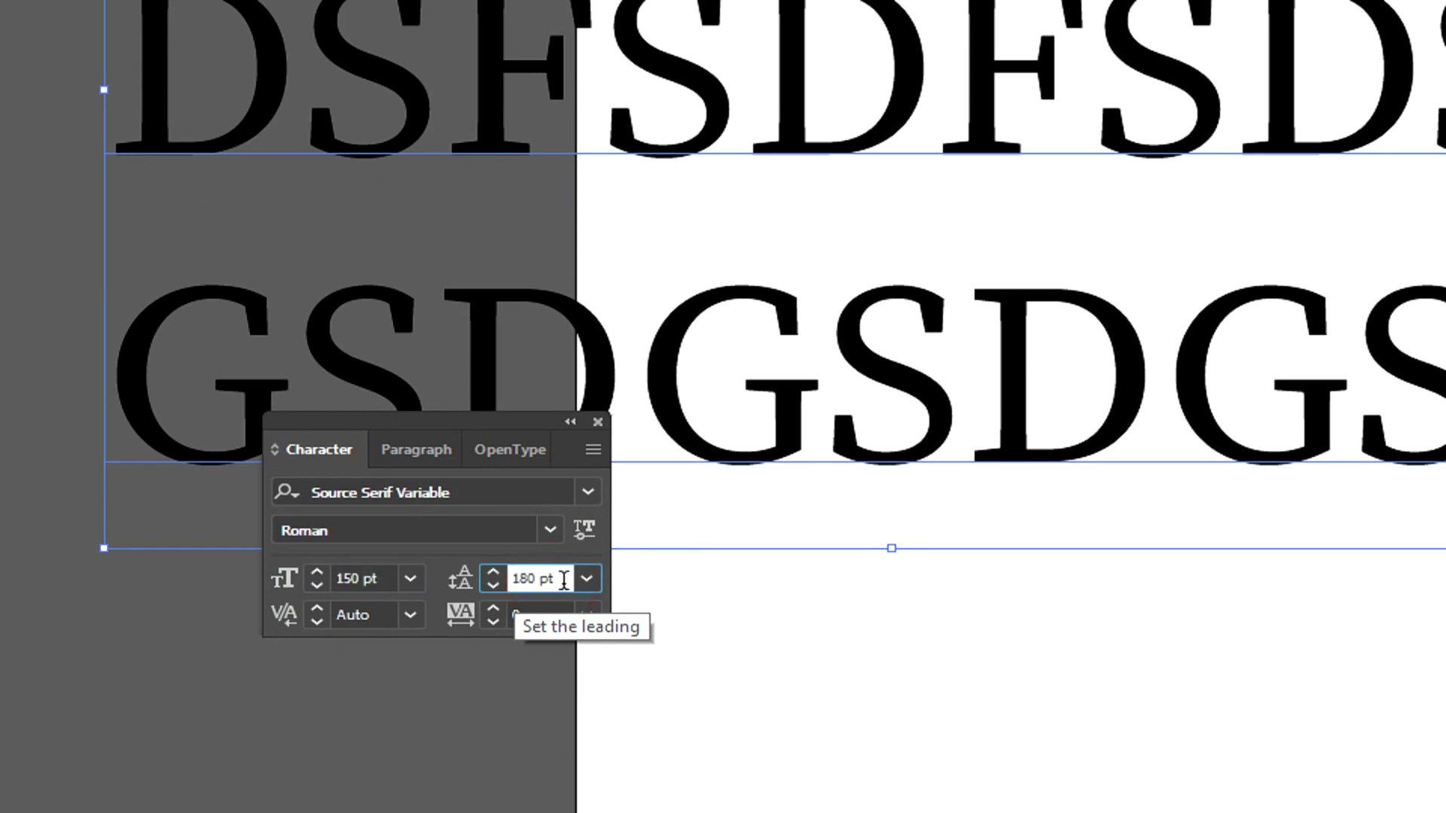
pyautogui.click(532, 591)
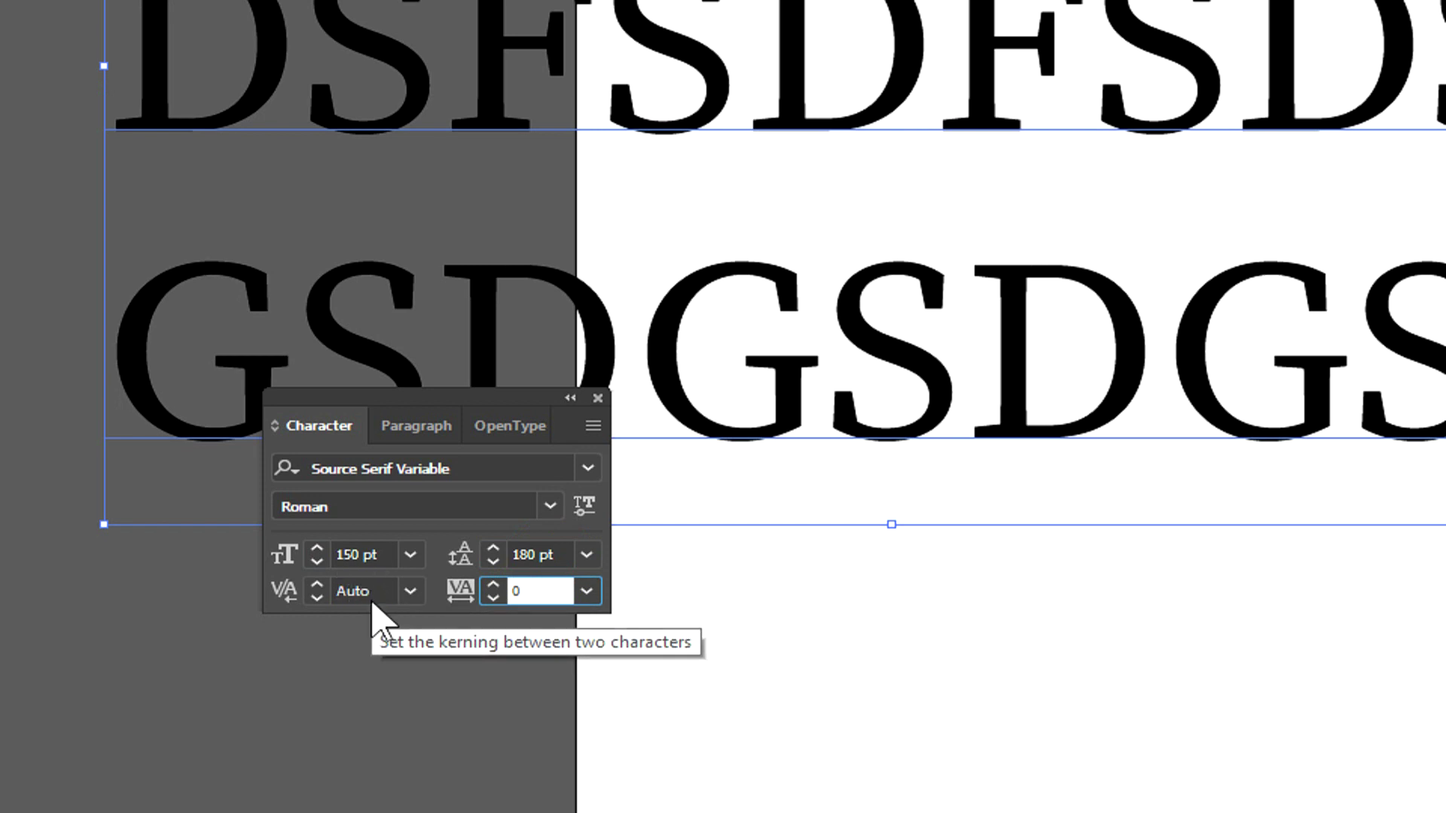
pyautogui.click(411, 595)
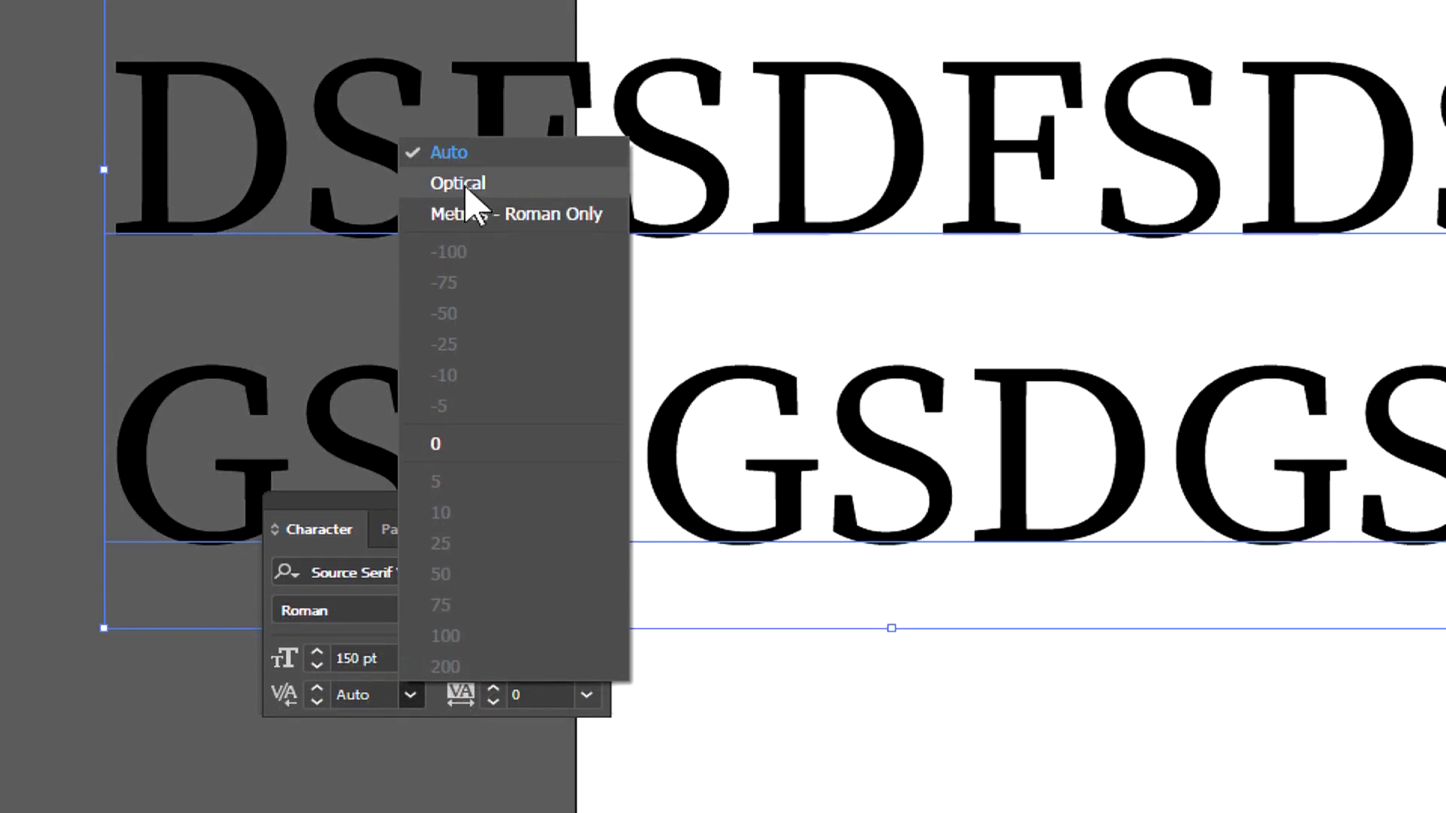
pyautogui.click(465, 181)
pyautogui.click(411, 622)
pyautogui.click(464, 182)
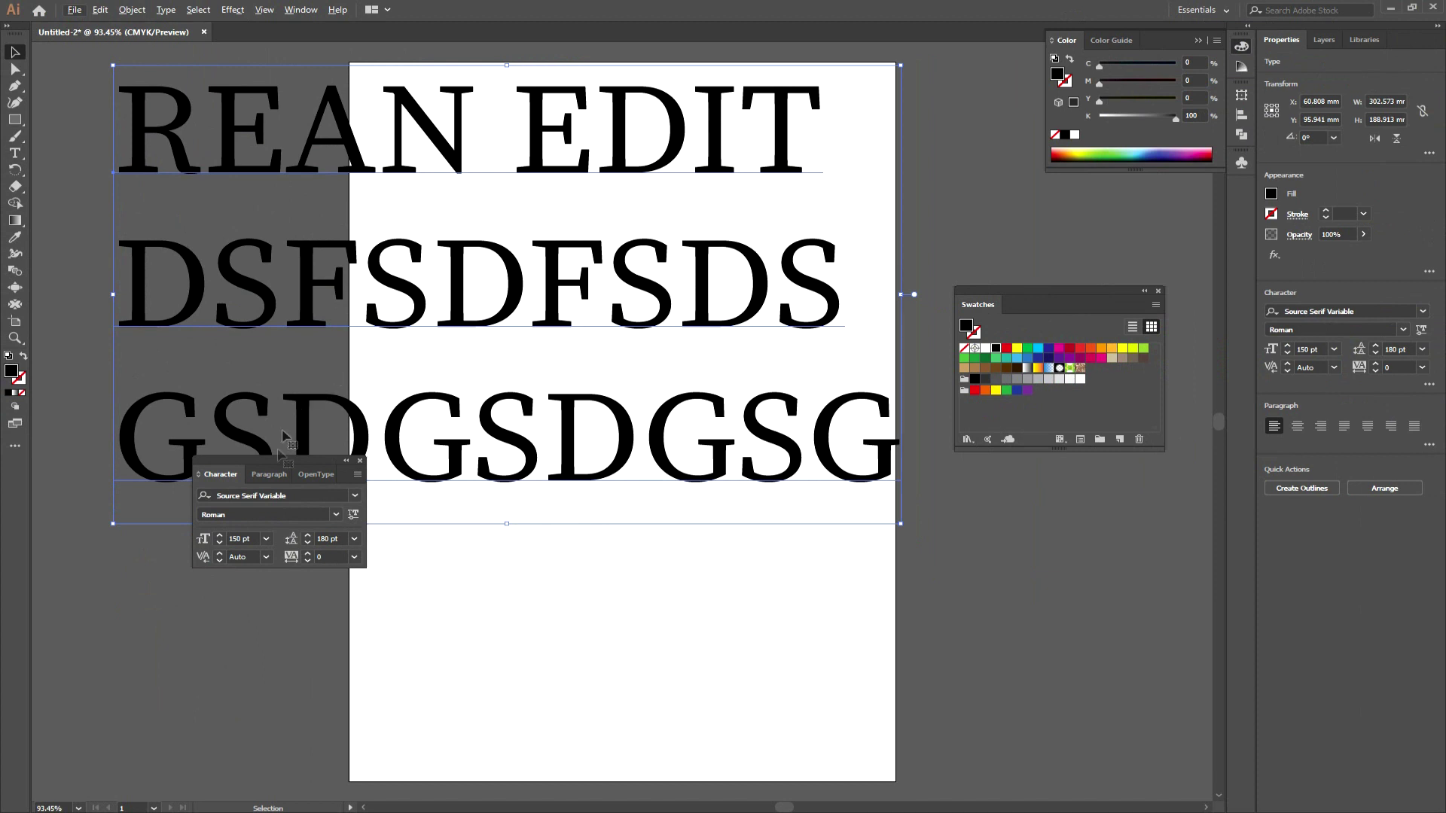
# - Move the Character panel aside and delete the three-line serif text object
pyautogui.moveTo(284, 461); pyautogui.dragTo(387, 565)
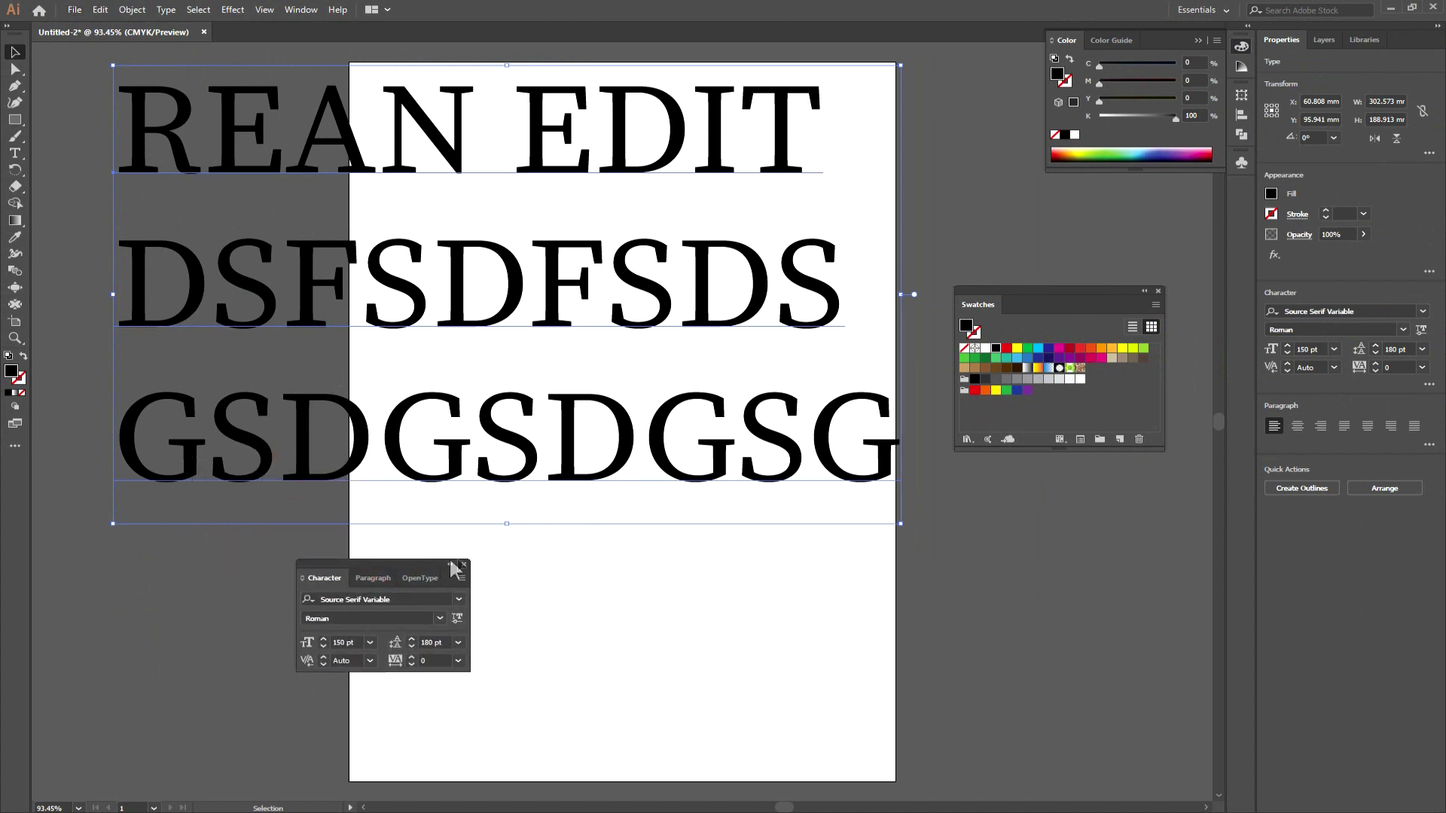
pyautogui.click(391, 445)
pyautogui.press('Delete')
pyautogui.click(14, 153)
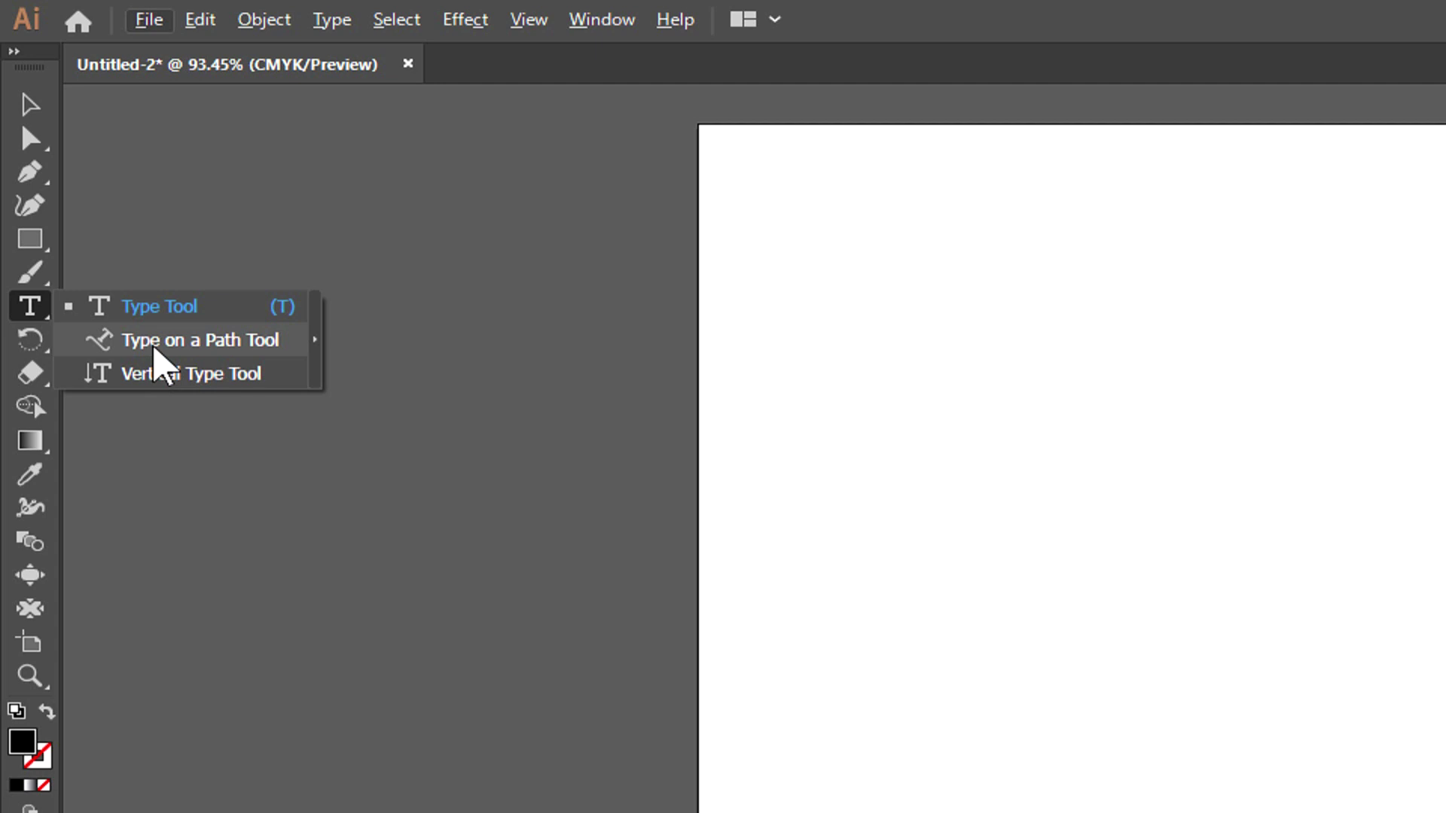
pyautogui.click(30, 239)
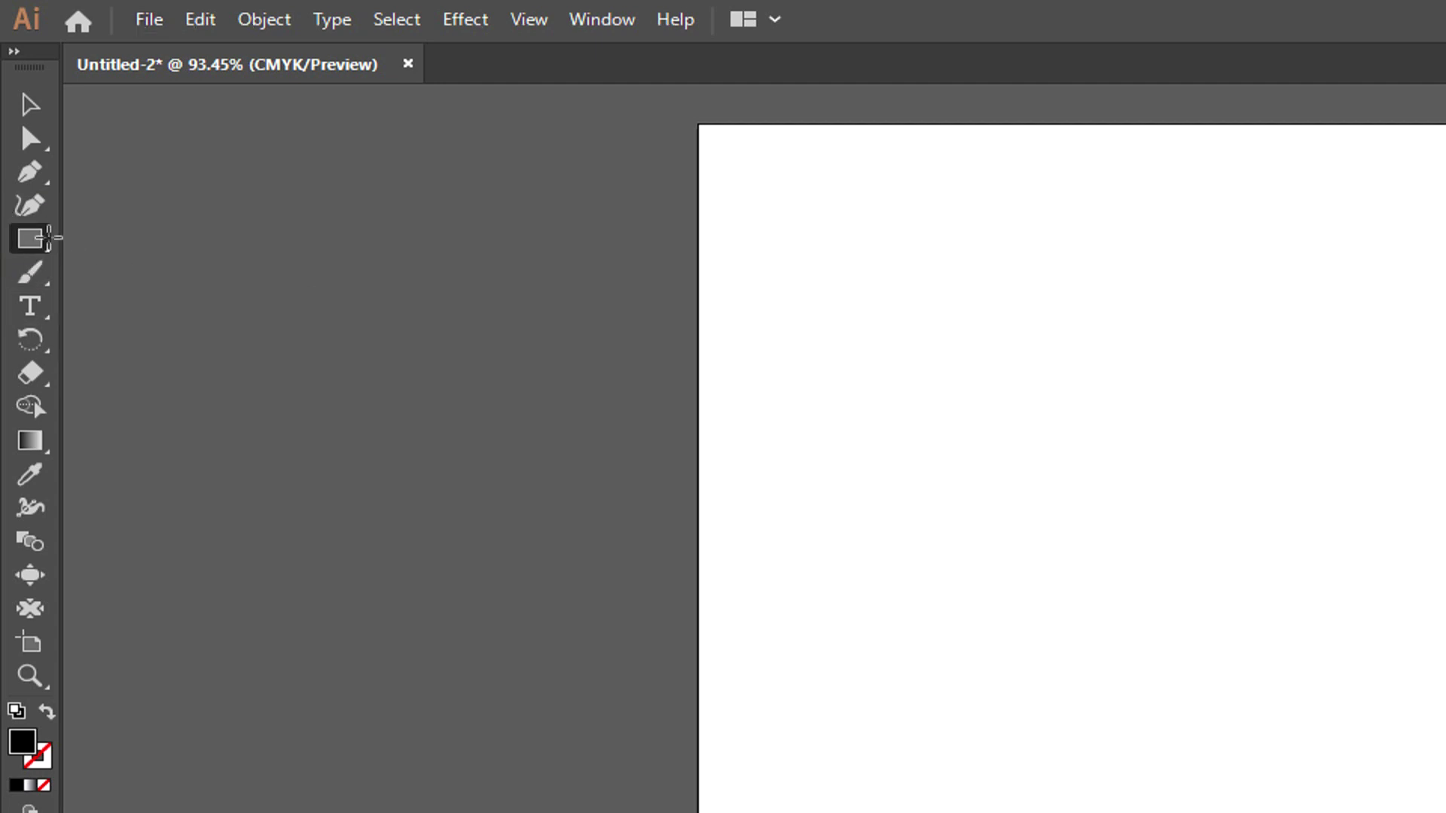
# - Draw a black rectangle across the artboard edge and a three-point wavy pen path above it
pyautogui.moveTo(407, 357); pyautogui.dragTo(810, 630)
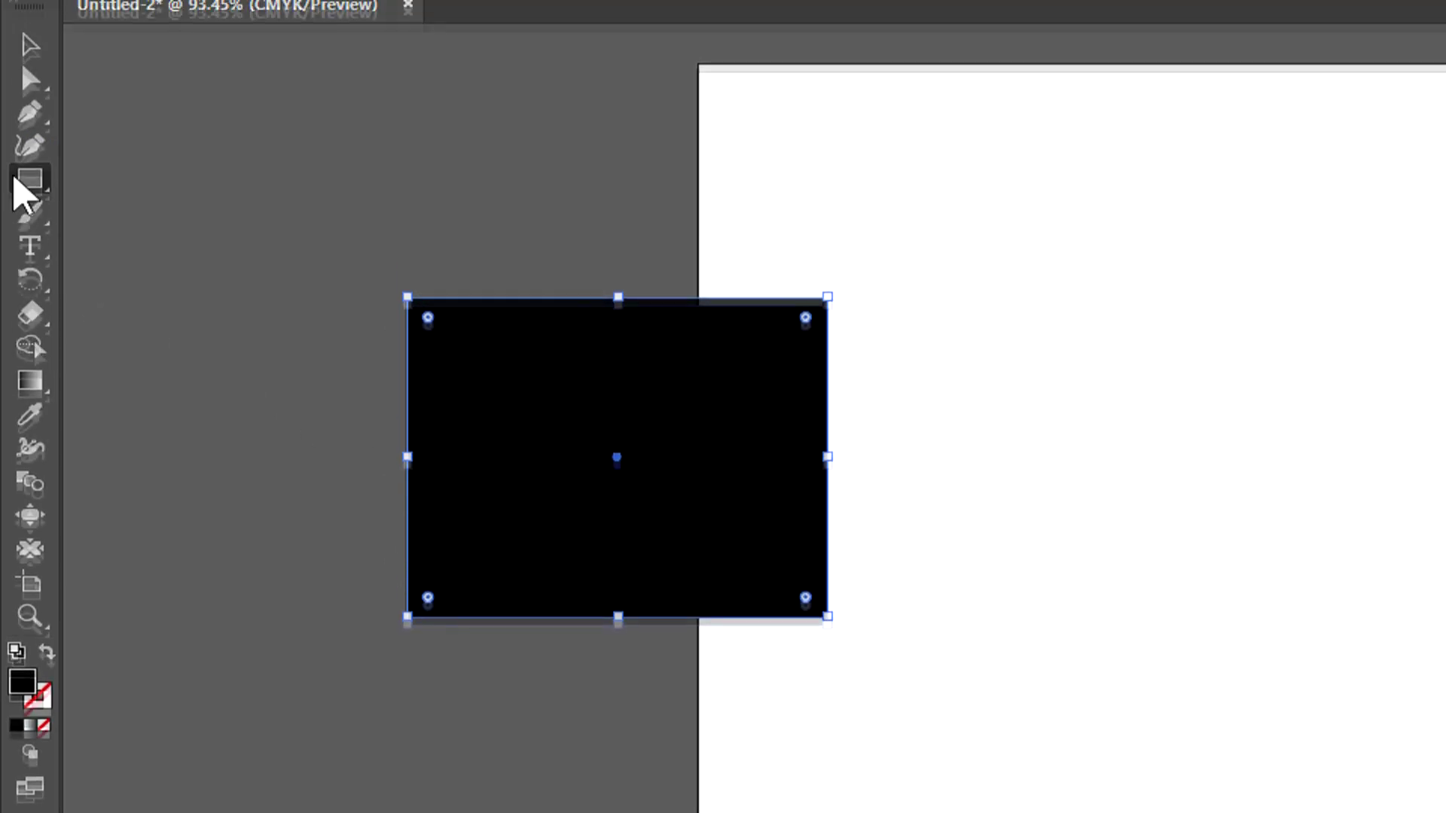
pyautogui.click(31, 173)
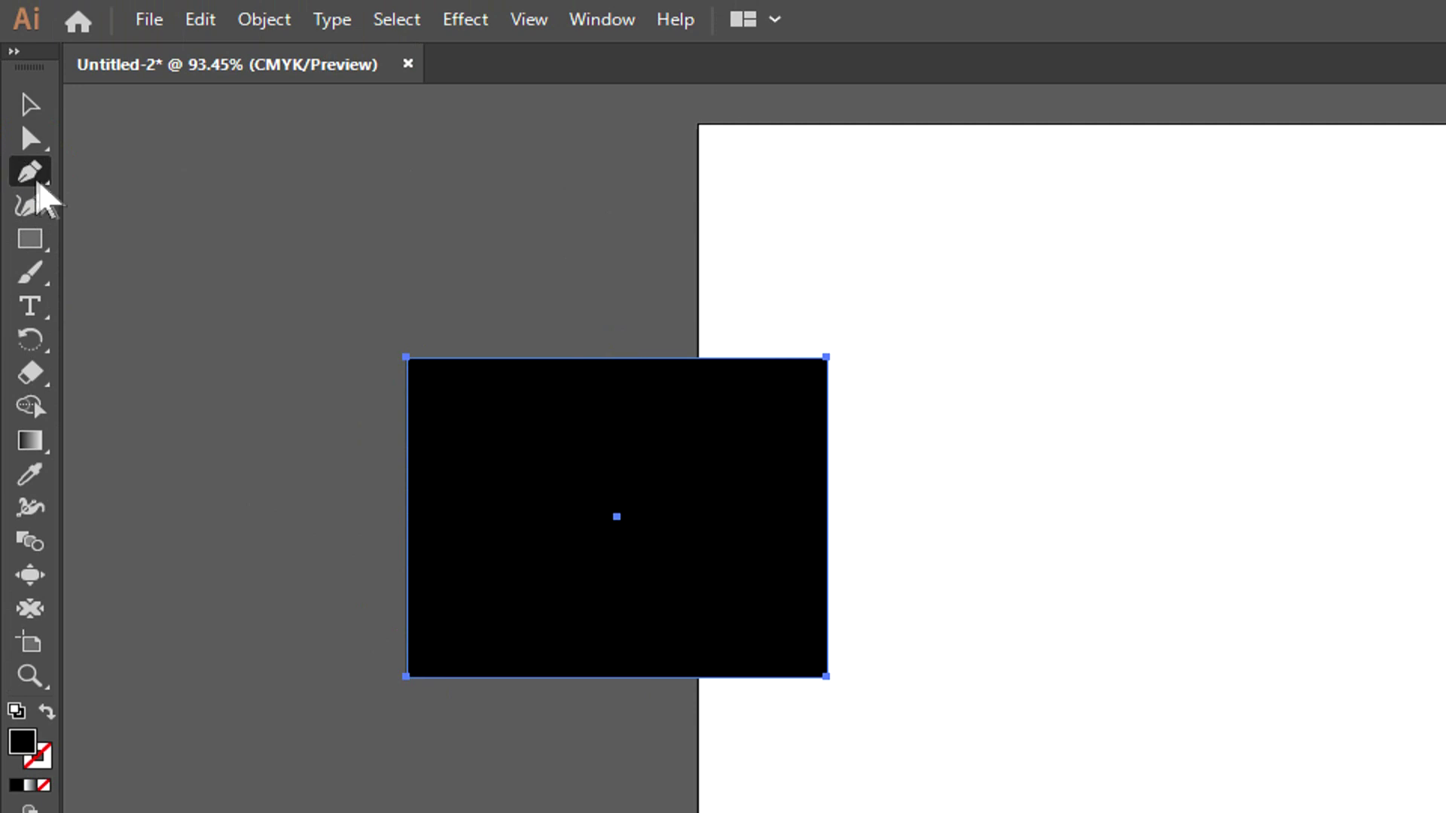
pyautogui.click(600, 254)
pyautogui.moveTo(991, 228); pyautogui.dragTo(1187, 331)
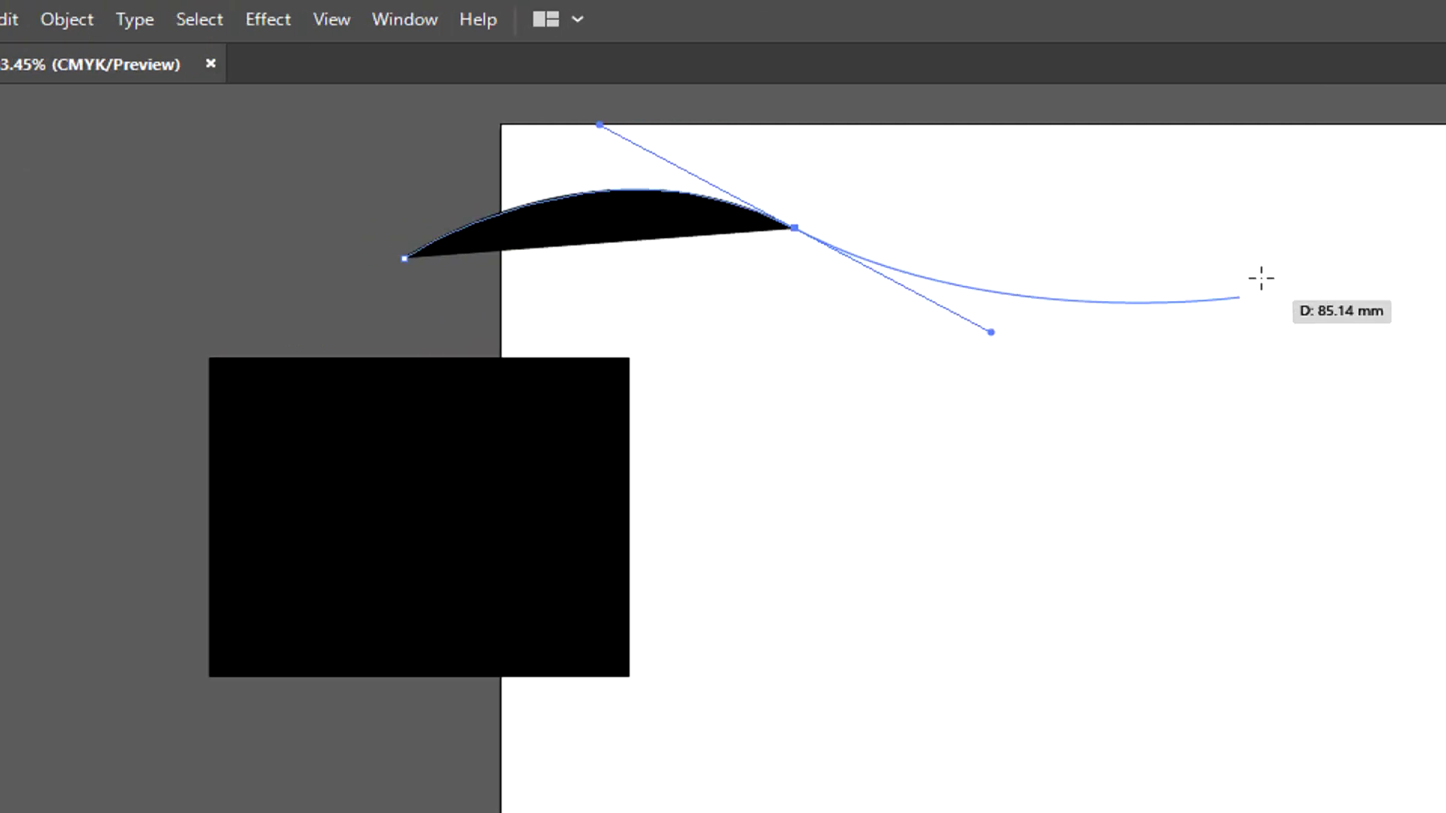
pyautogui.click(1259, 273)
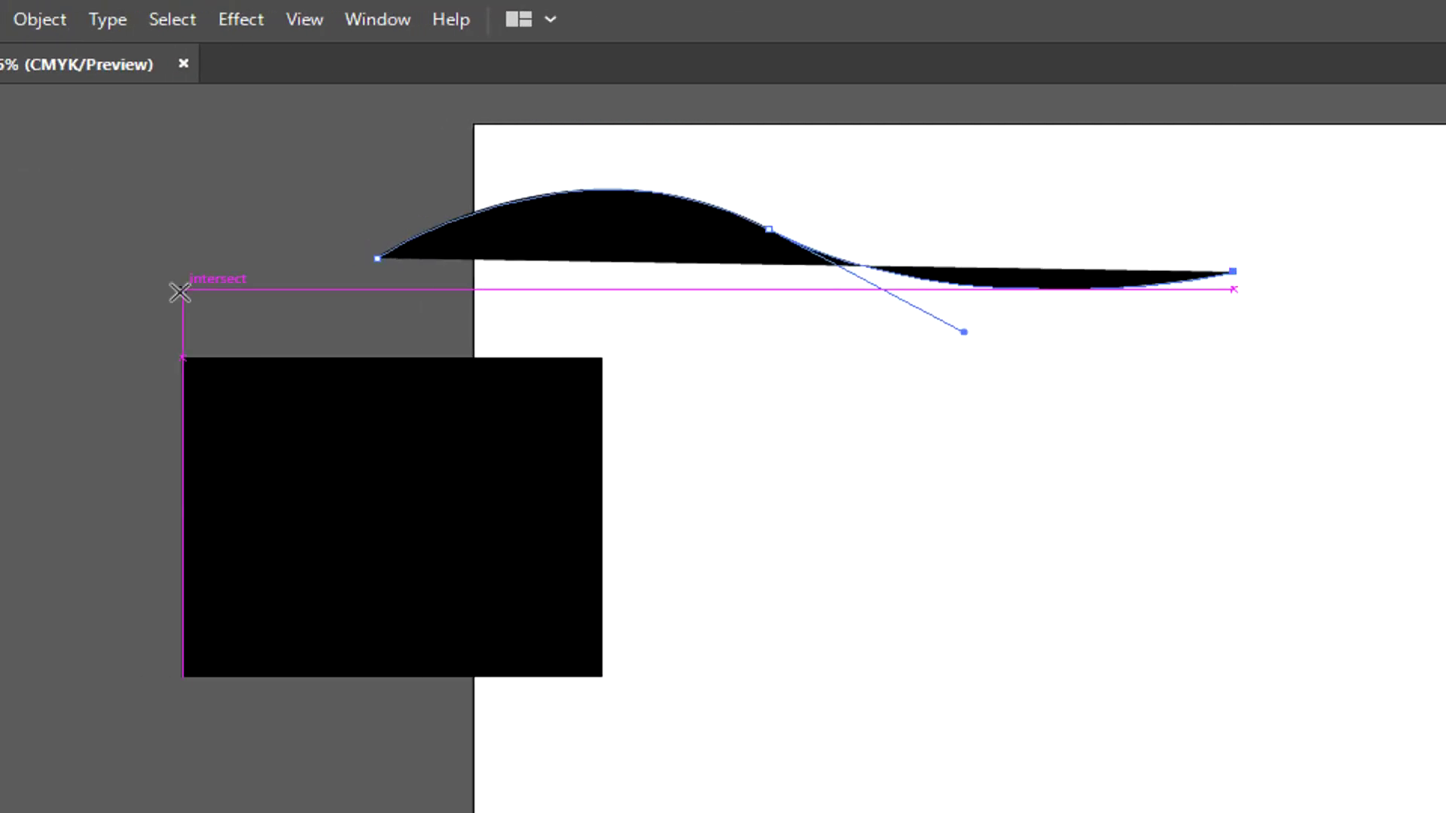
pyautogui.click(30, 307)
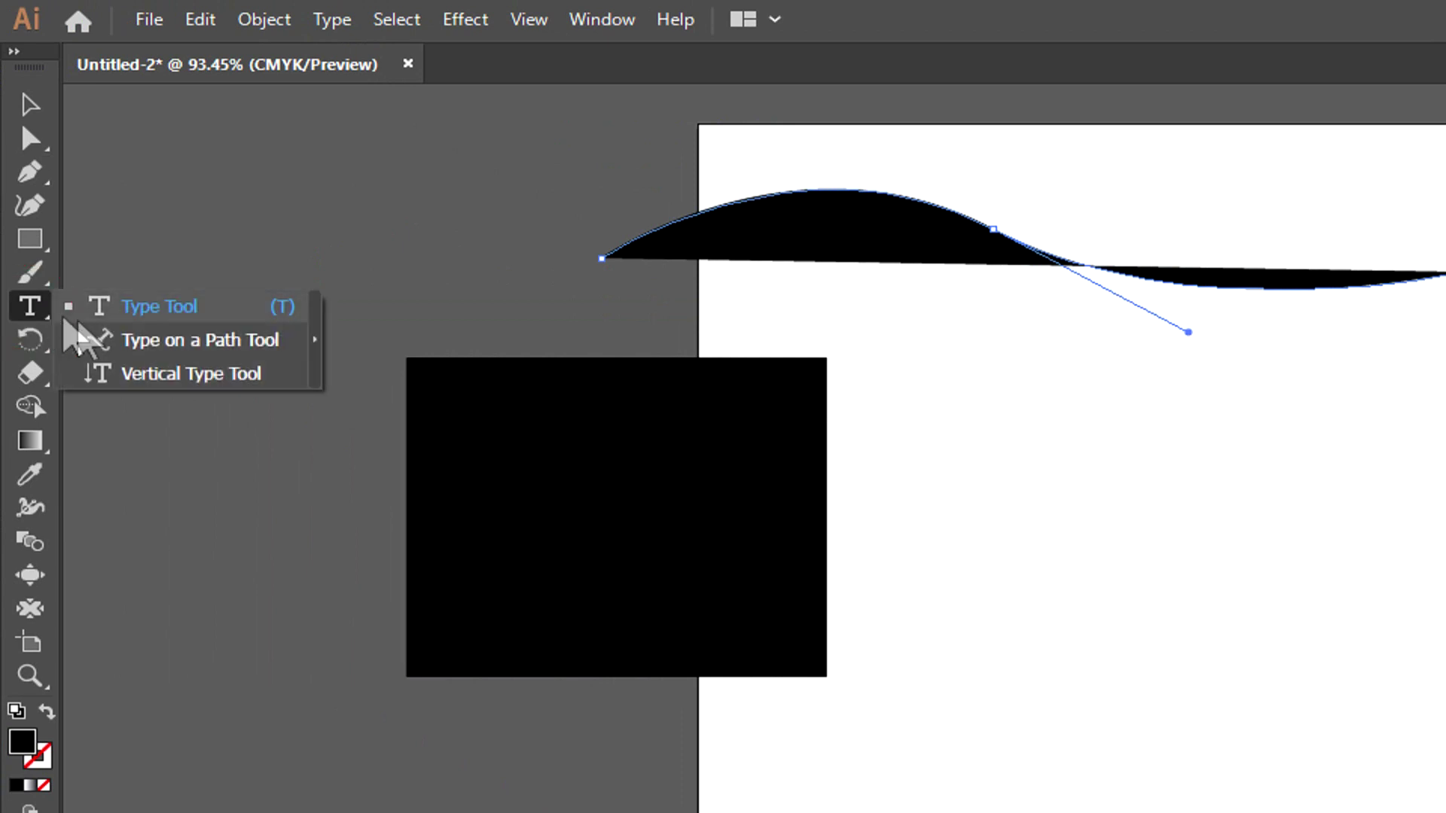
# - Set 'GDGDGDGD' in 72 pt type along the wavy path
pyautogui.click(128, 340)
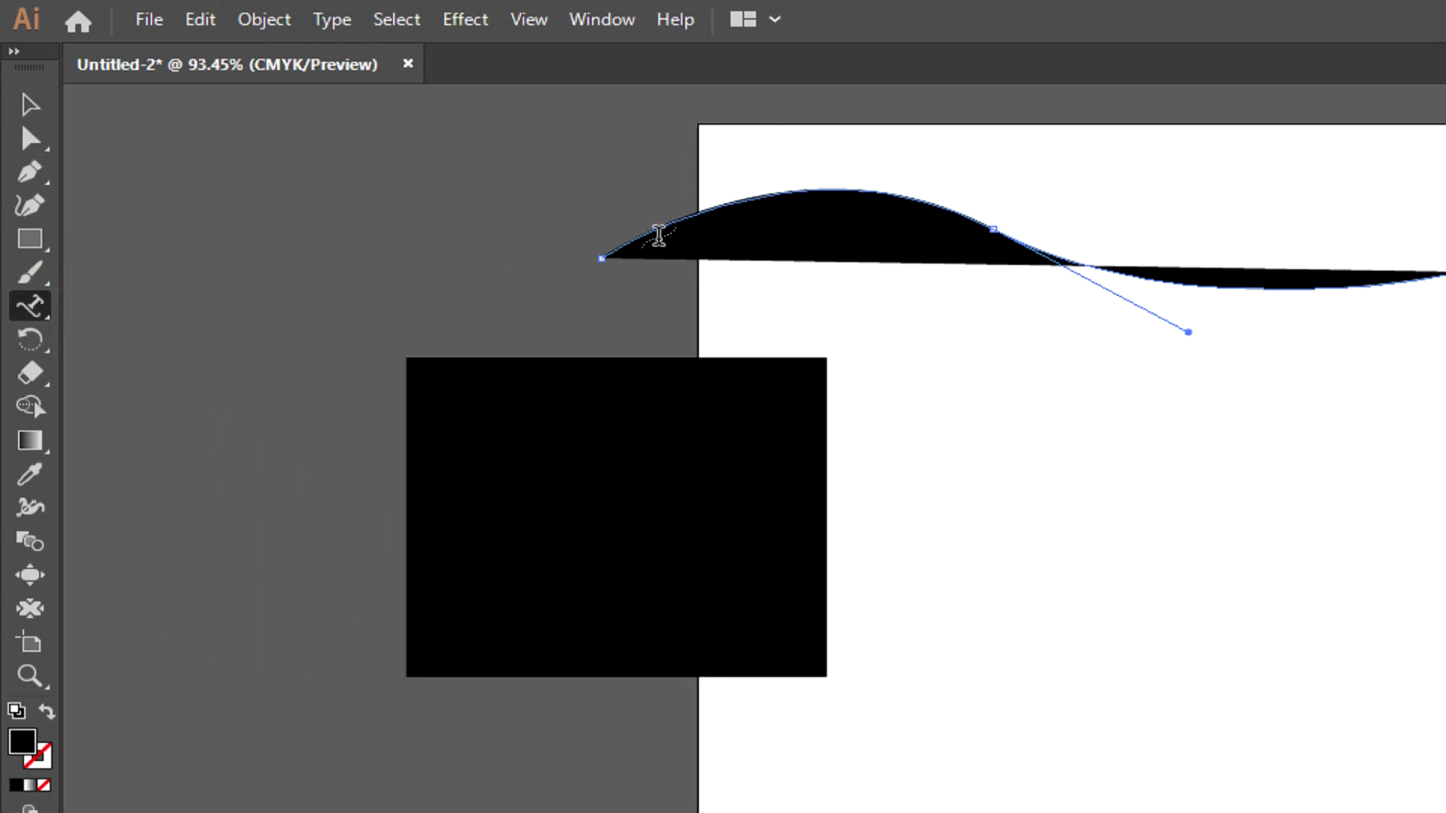
pyautogui.click(661, 226)
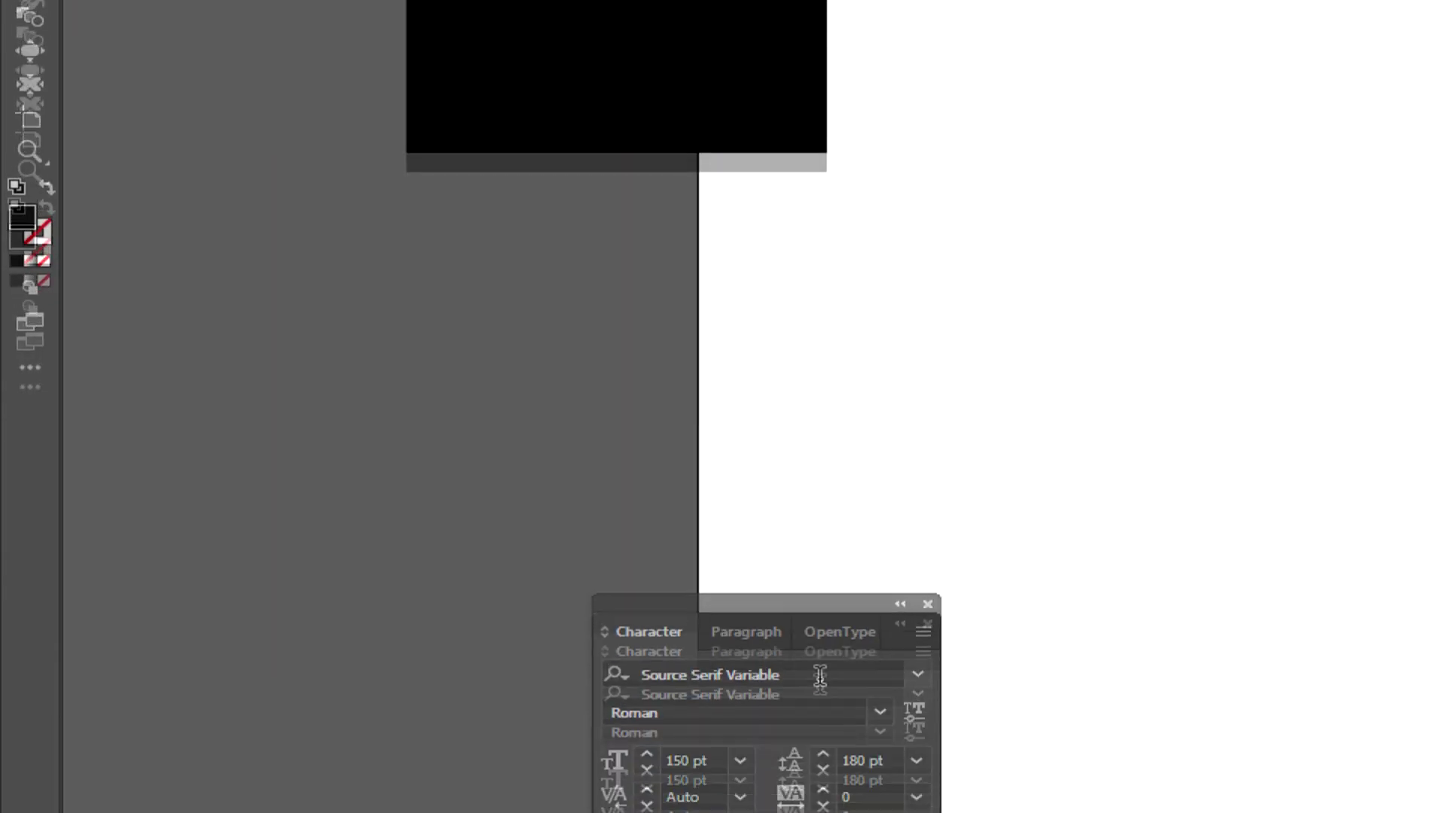
pyautogui.click(738, 612)
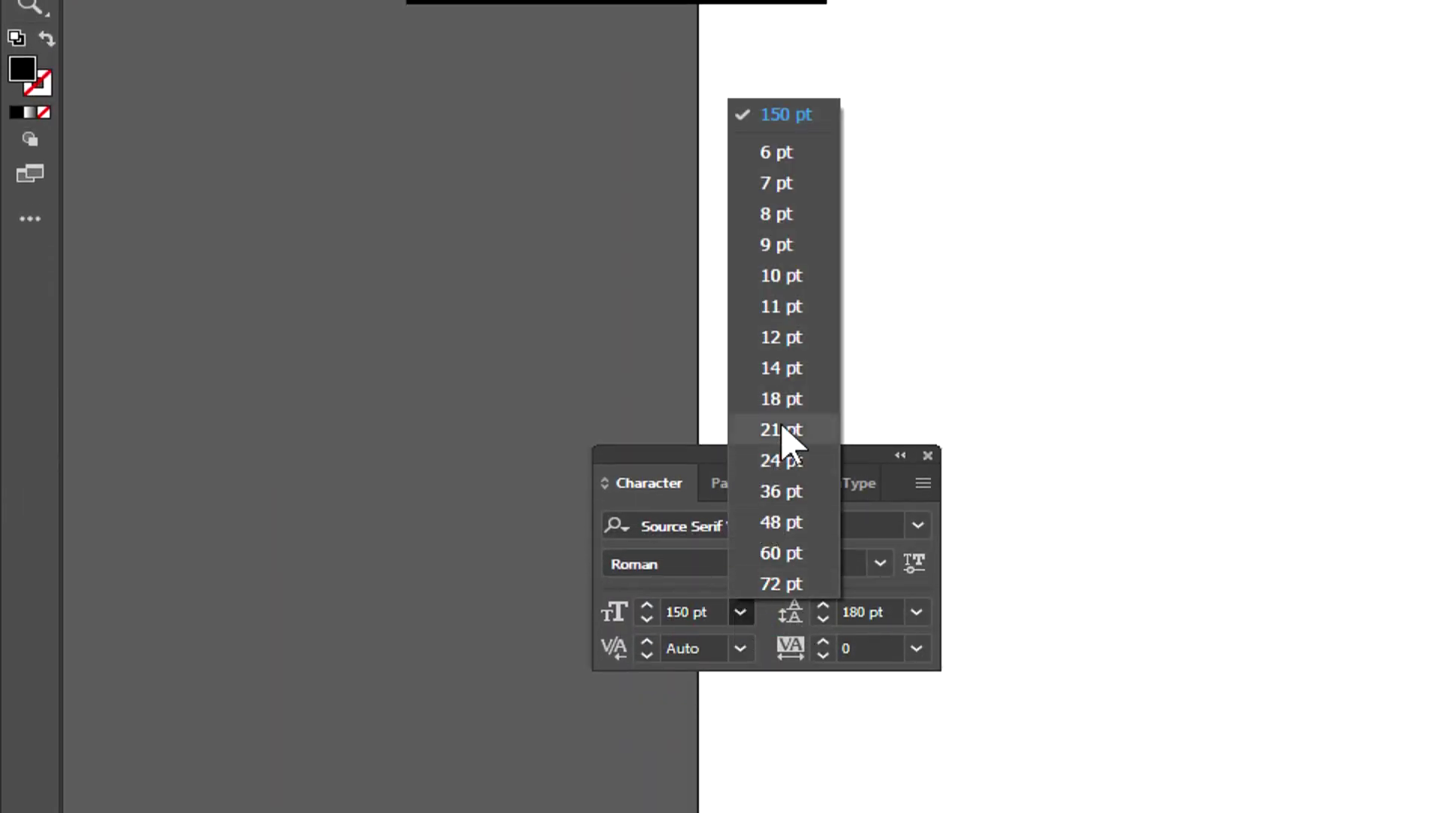
pyautogui.click(776, 584)
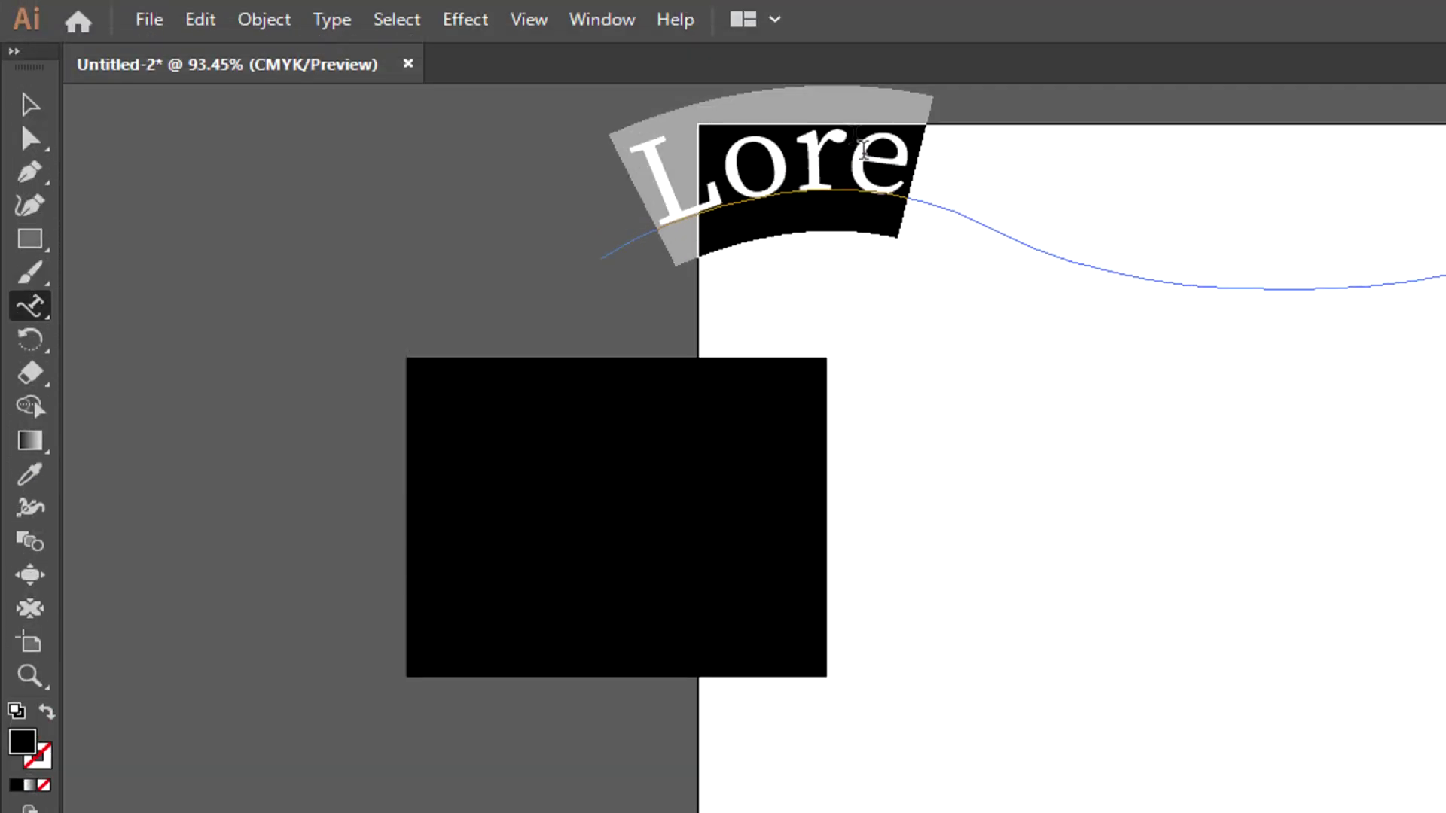
pyautogui.write('GDGDGD')
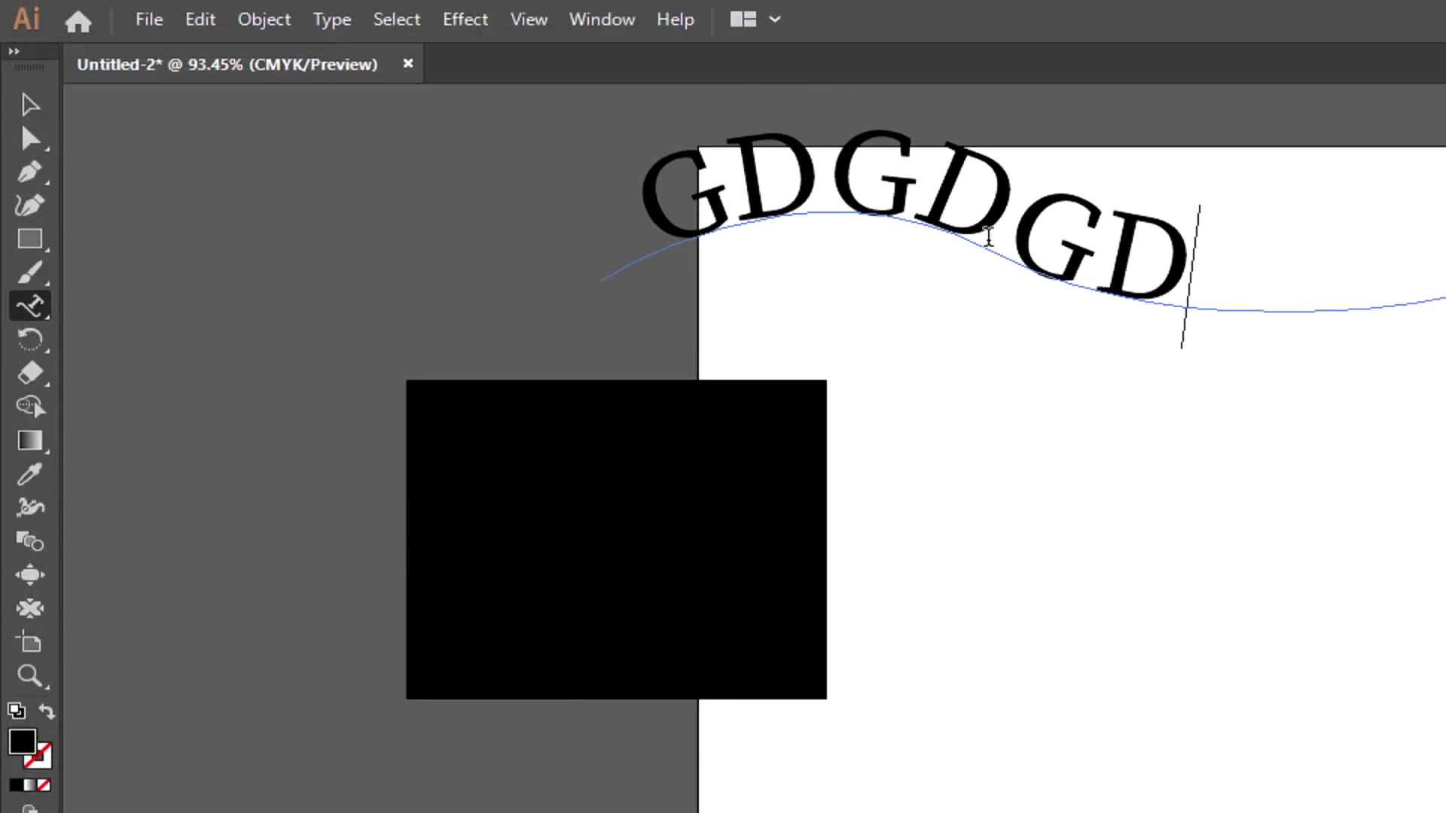
pyautogui.write('GD')
pyautogui.click(28, 105)
pyautogui.moveTo(677, 641); pyautogui.dragTo(711, 256)
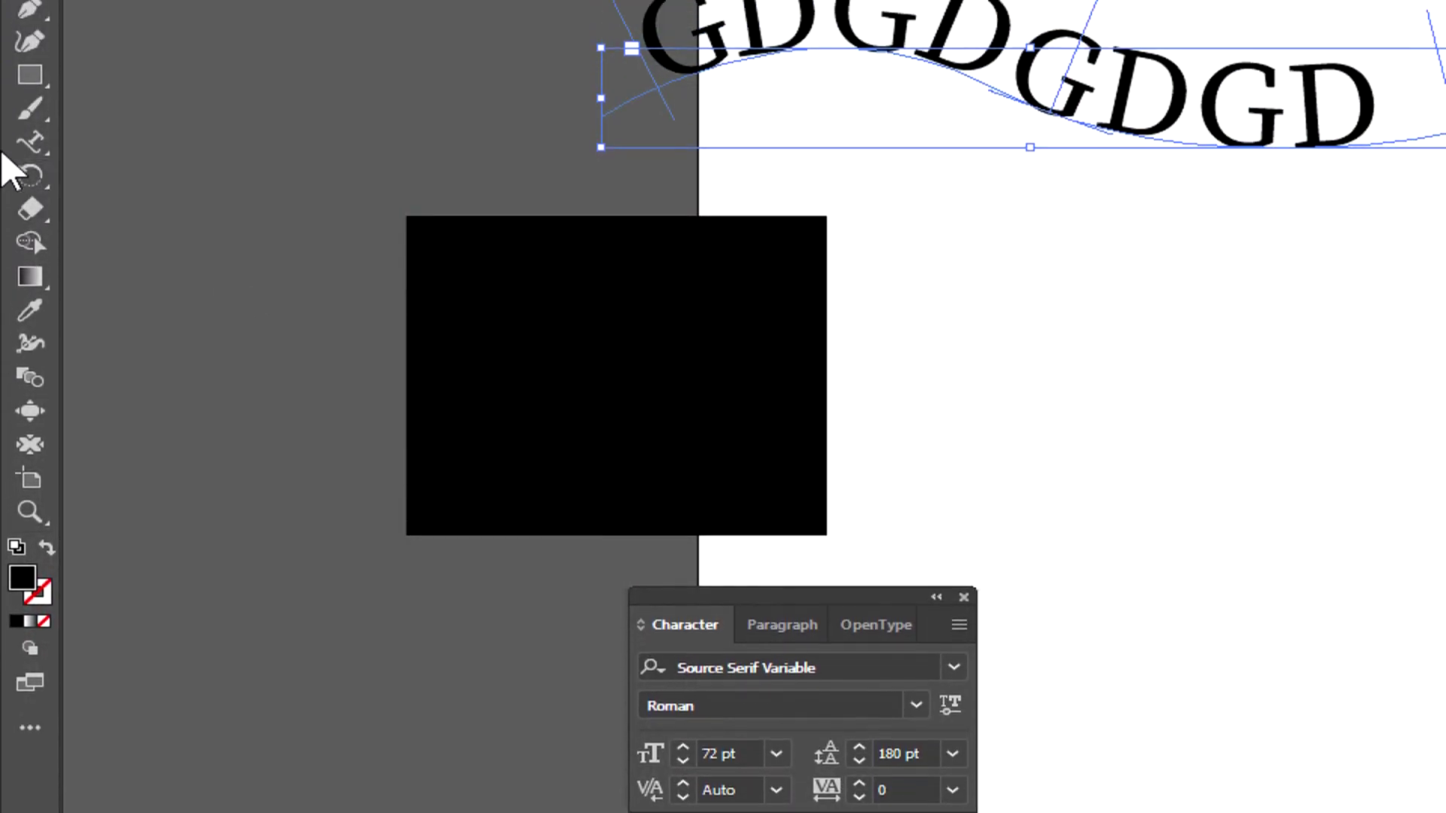
# - Type 'SGDGDGGSGGSDGS' around the rectangle's edge, then delete that path text
pyautogui.click(30, 197)
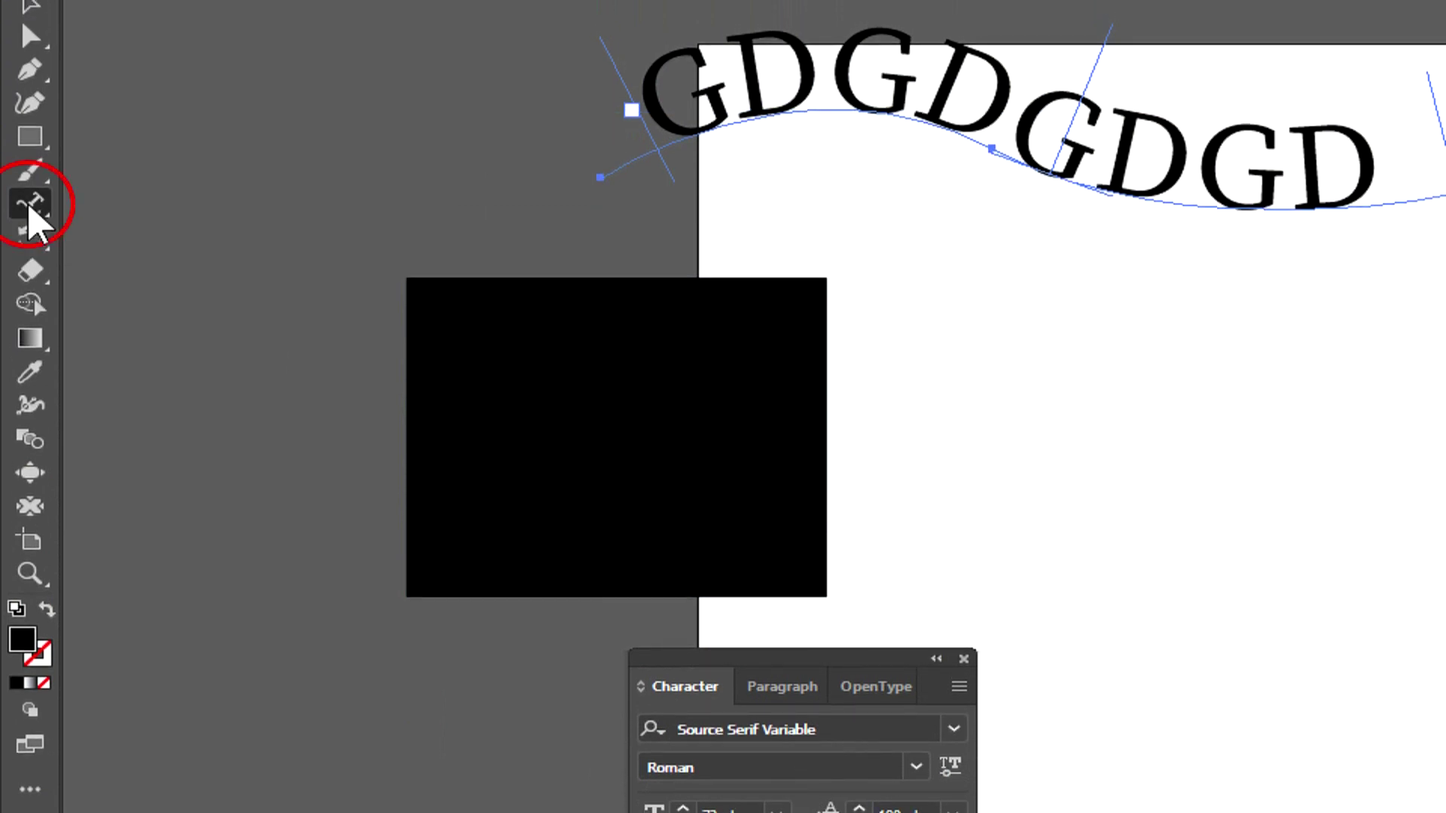
pyautogui.click(102, 237)
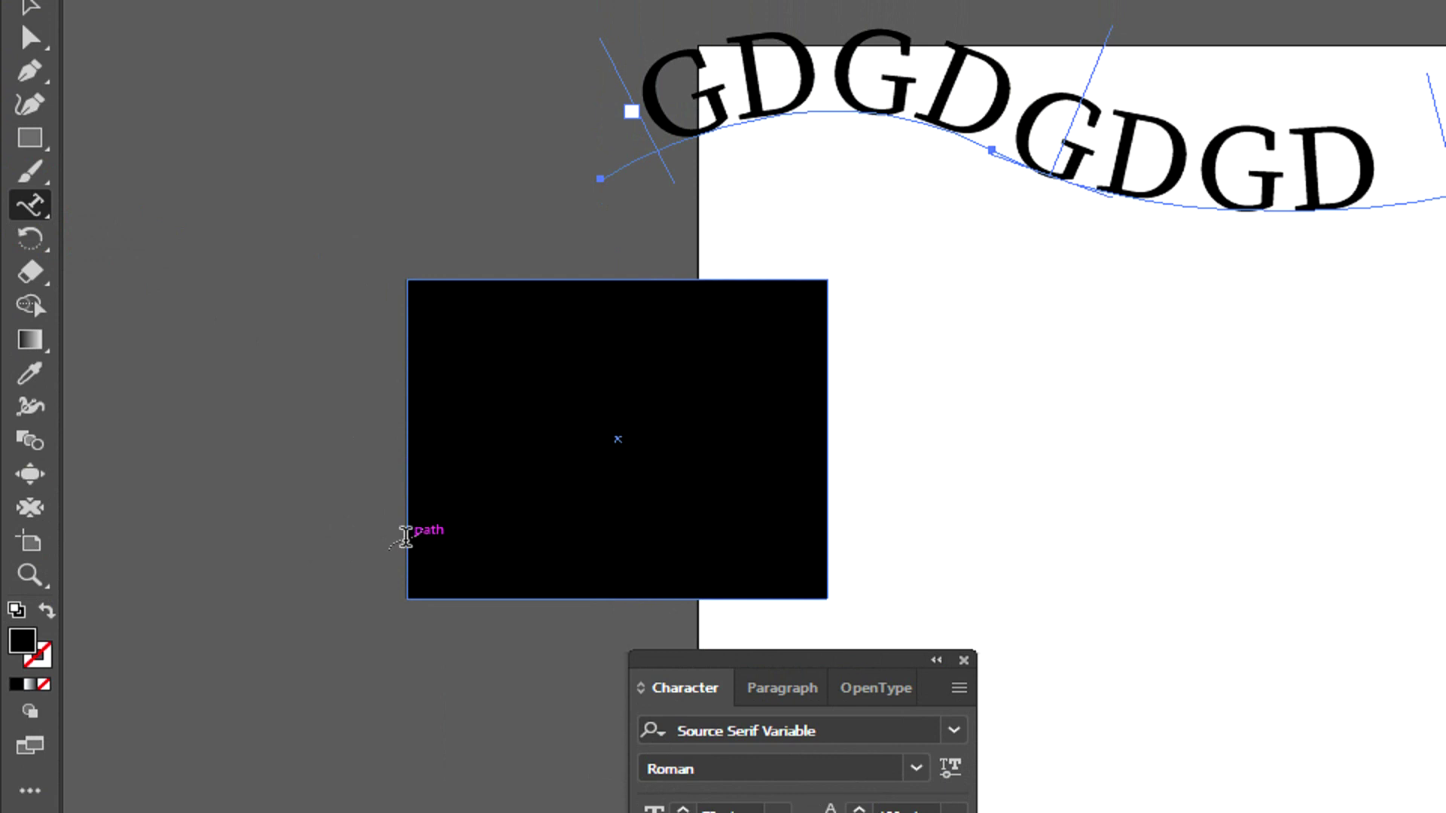
pyautogui.click(407, 536)
pyautogui.write('SGDGDGGSGGSDGS')
pyautogui.click(29, 105)
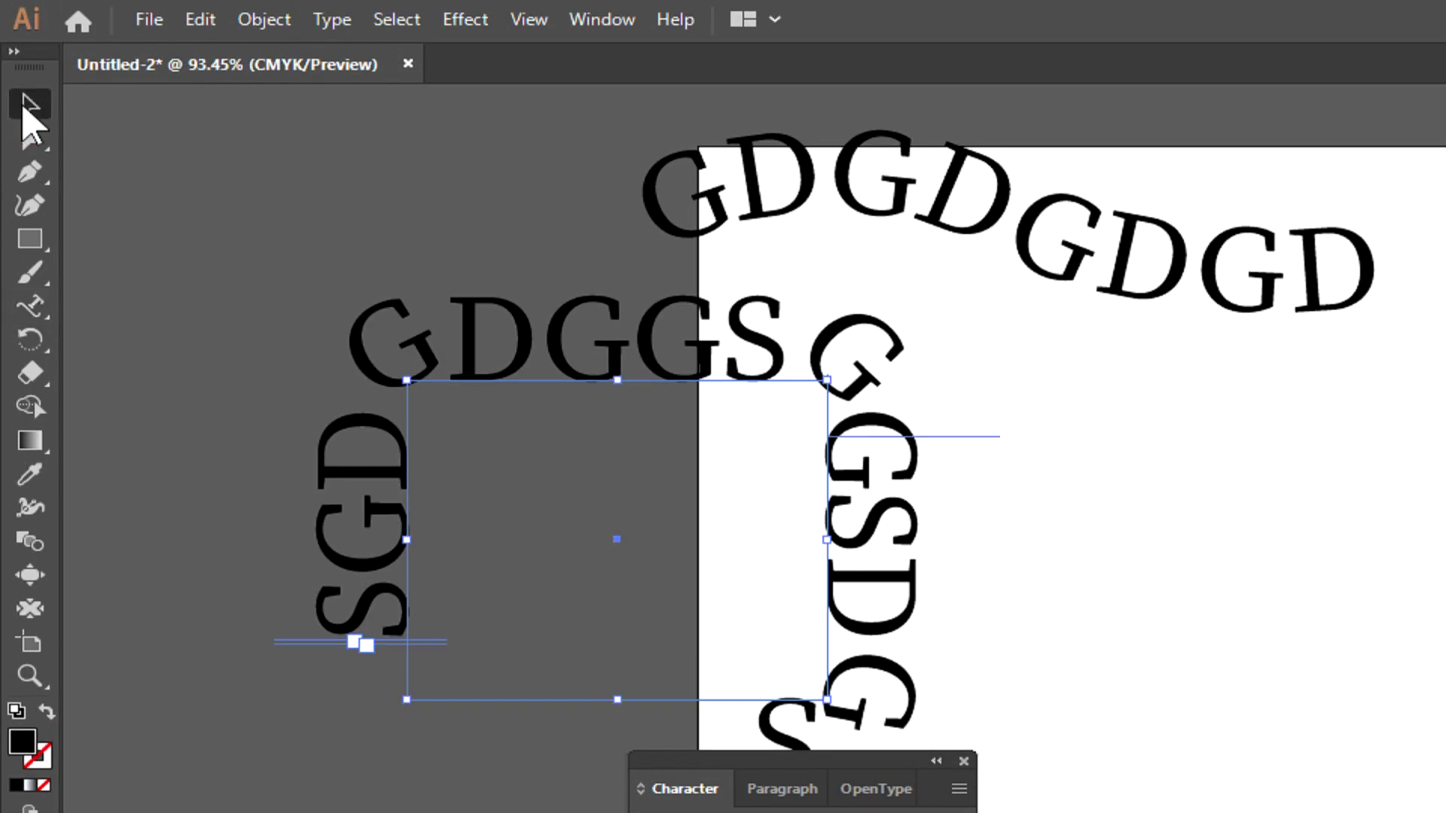
pyautogui.press('Delete')
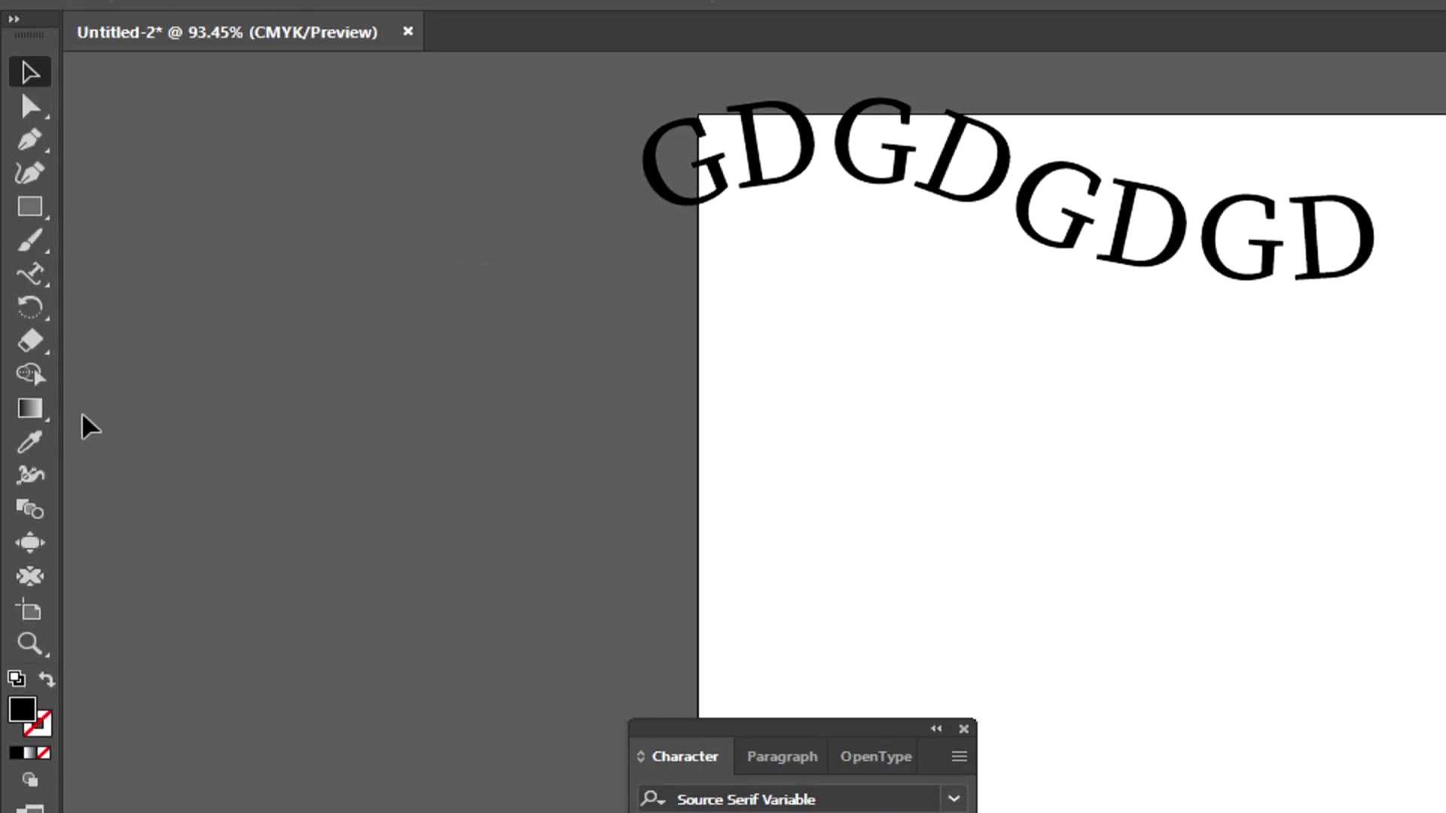
# - Draw a new curved pen path running from the lower left far to the right
pyautogui.click(27, 181)
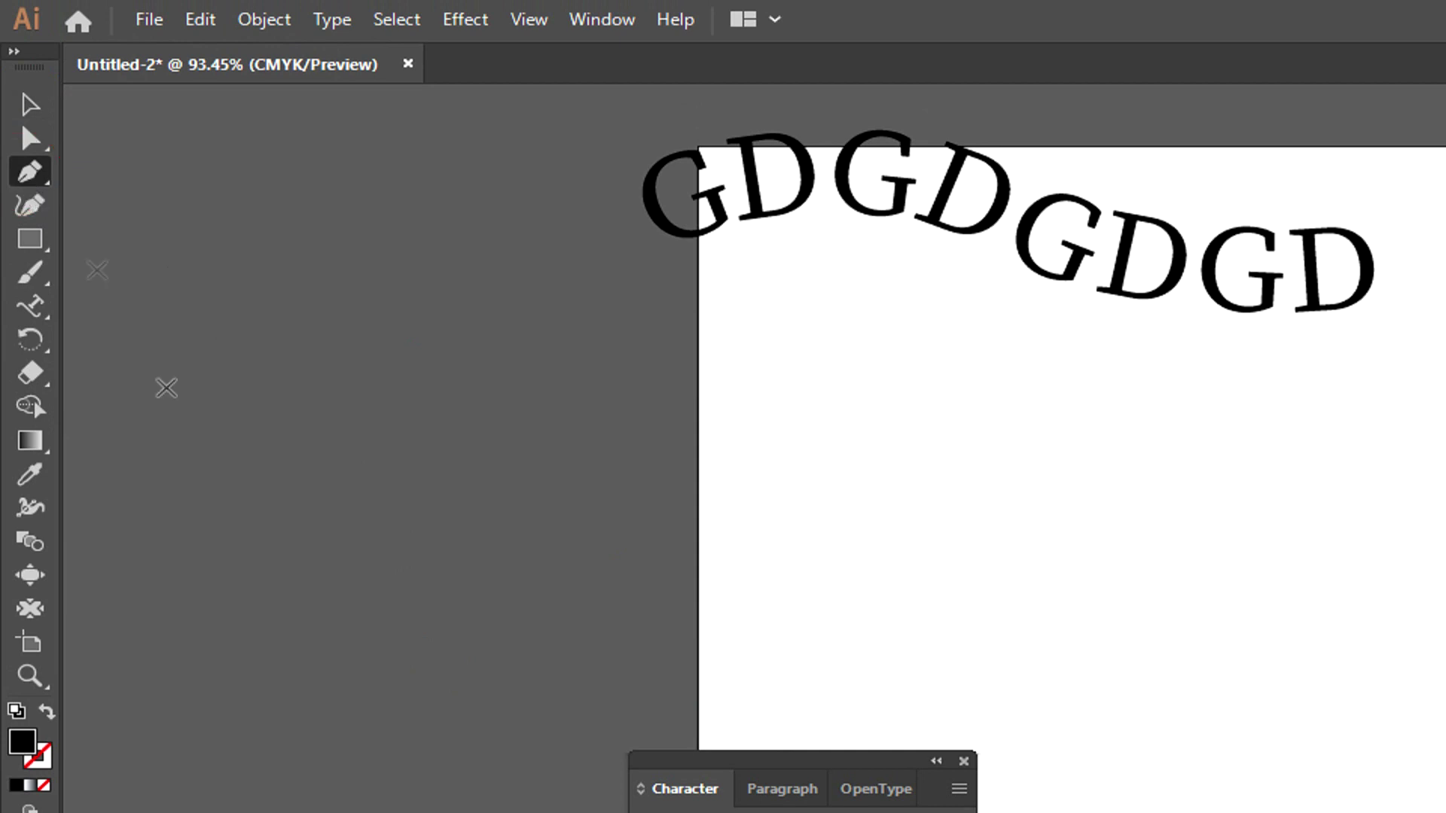
pyautogui.click(259, 565)
pyautogui.moveTo(520, 454); pyautogui.dragTo(631, 504)
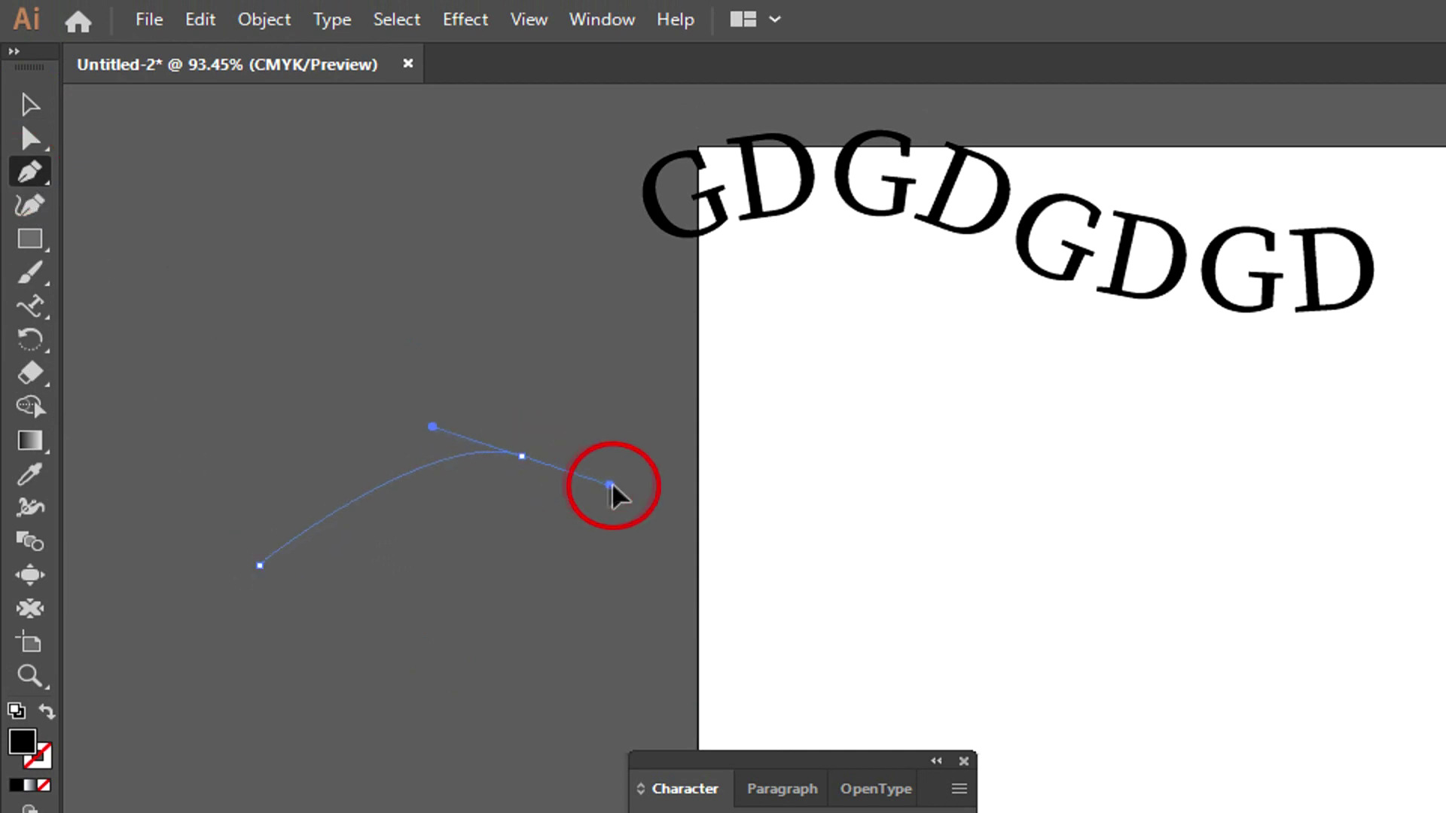
pyautogui.click(584, 686)
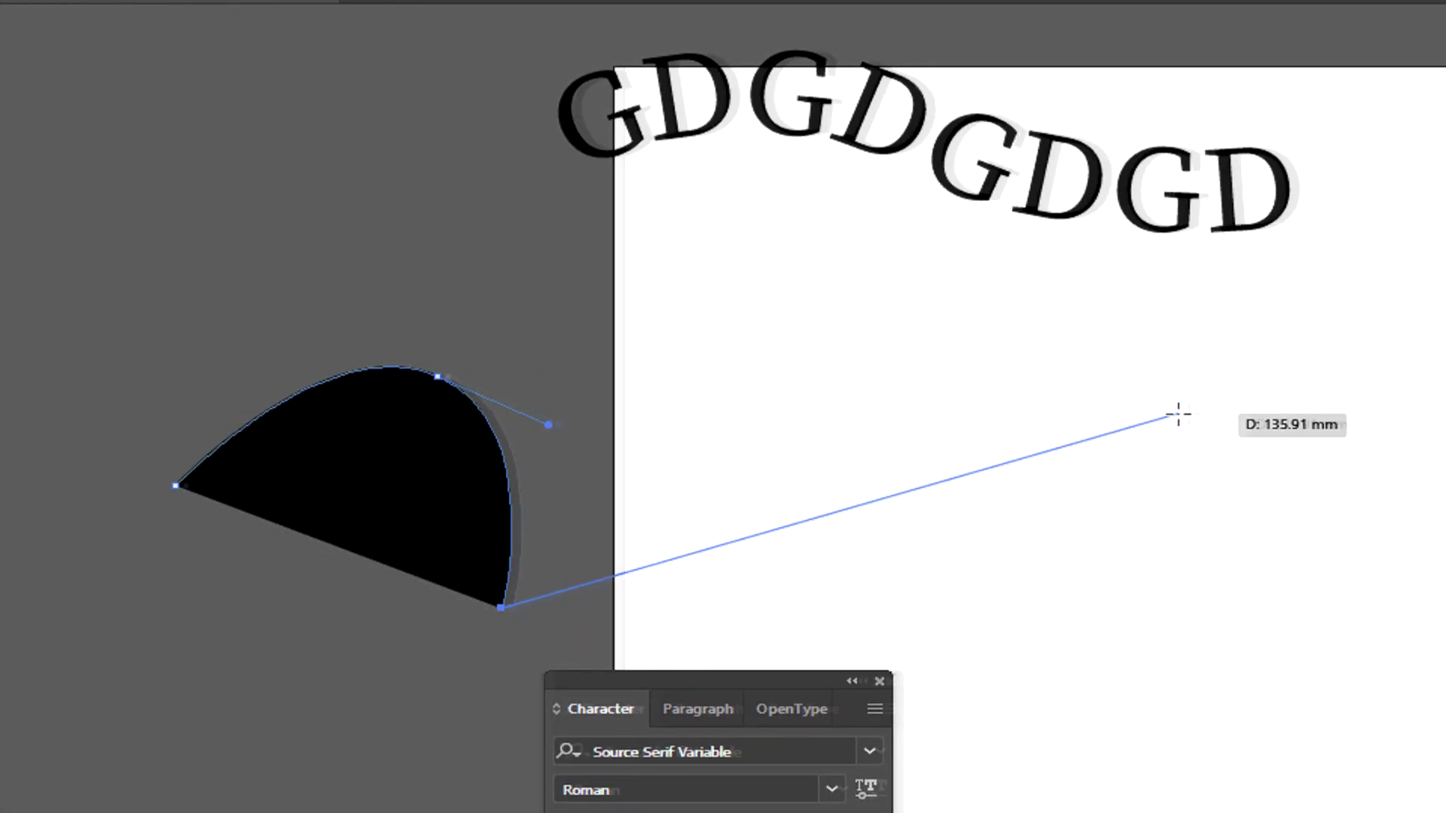
pyautogui.click(1262, 413)
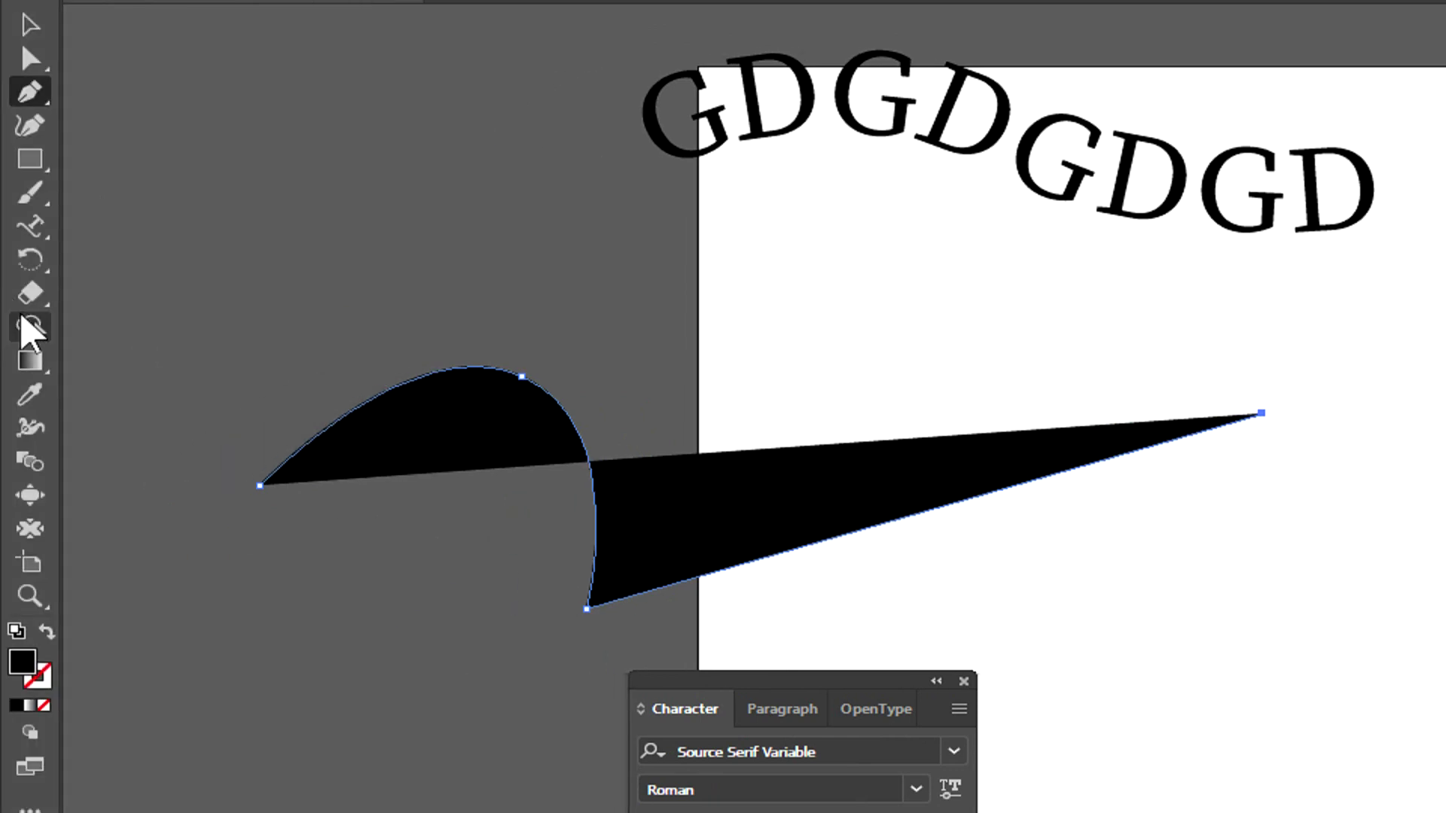
# - Set 'CCXZVXVXZVVVXZ' along the new curve, then delete that path text
pyautogui.click(29, 226)
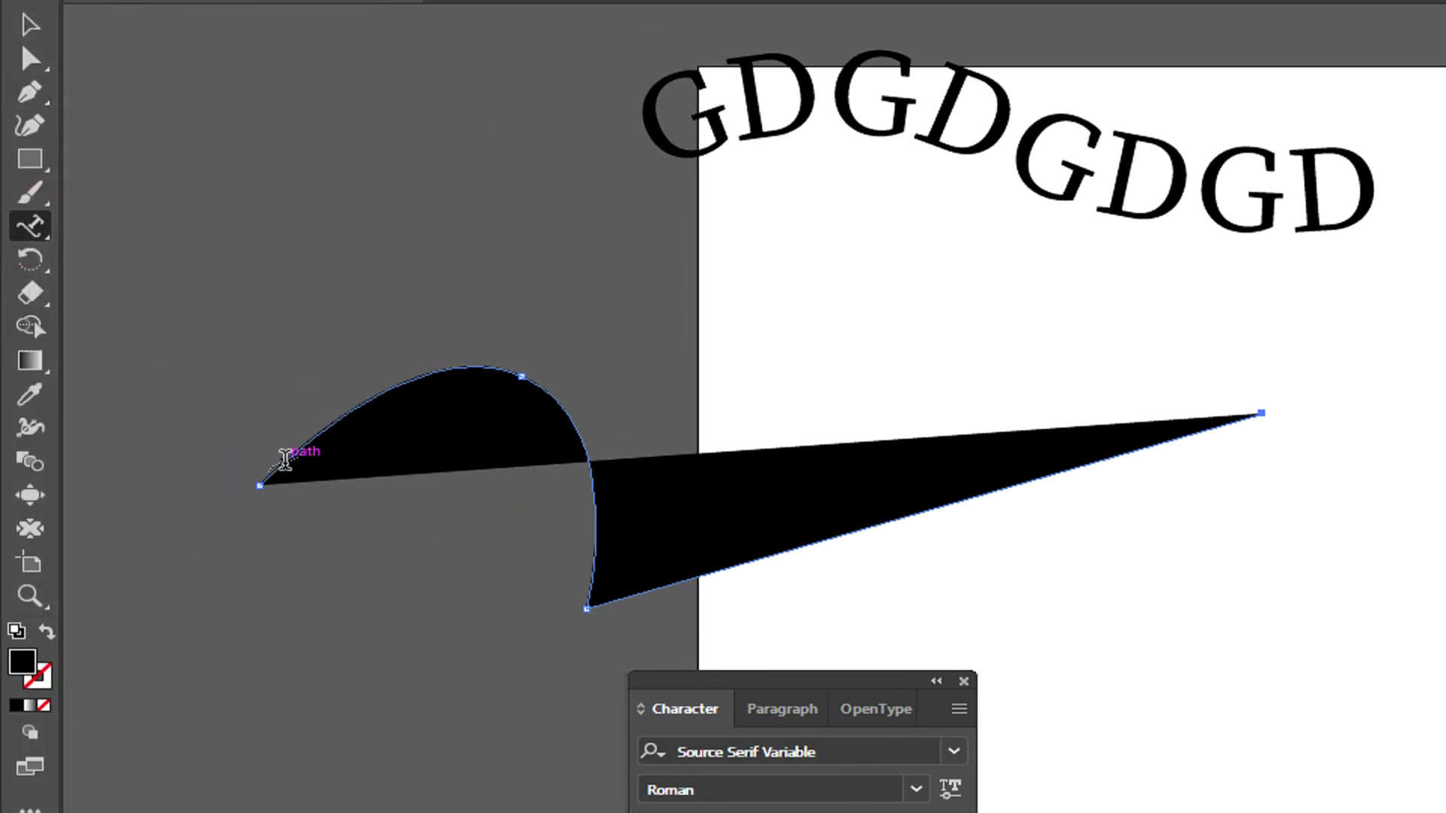
pyautogui.click(283, 462)
pyautogui.write('CCXZ')
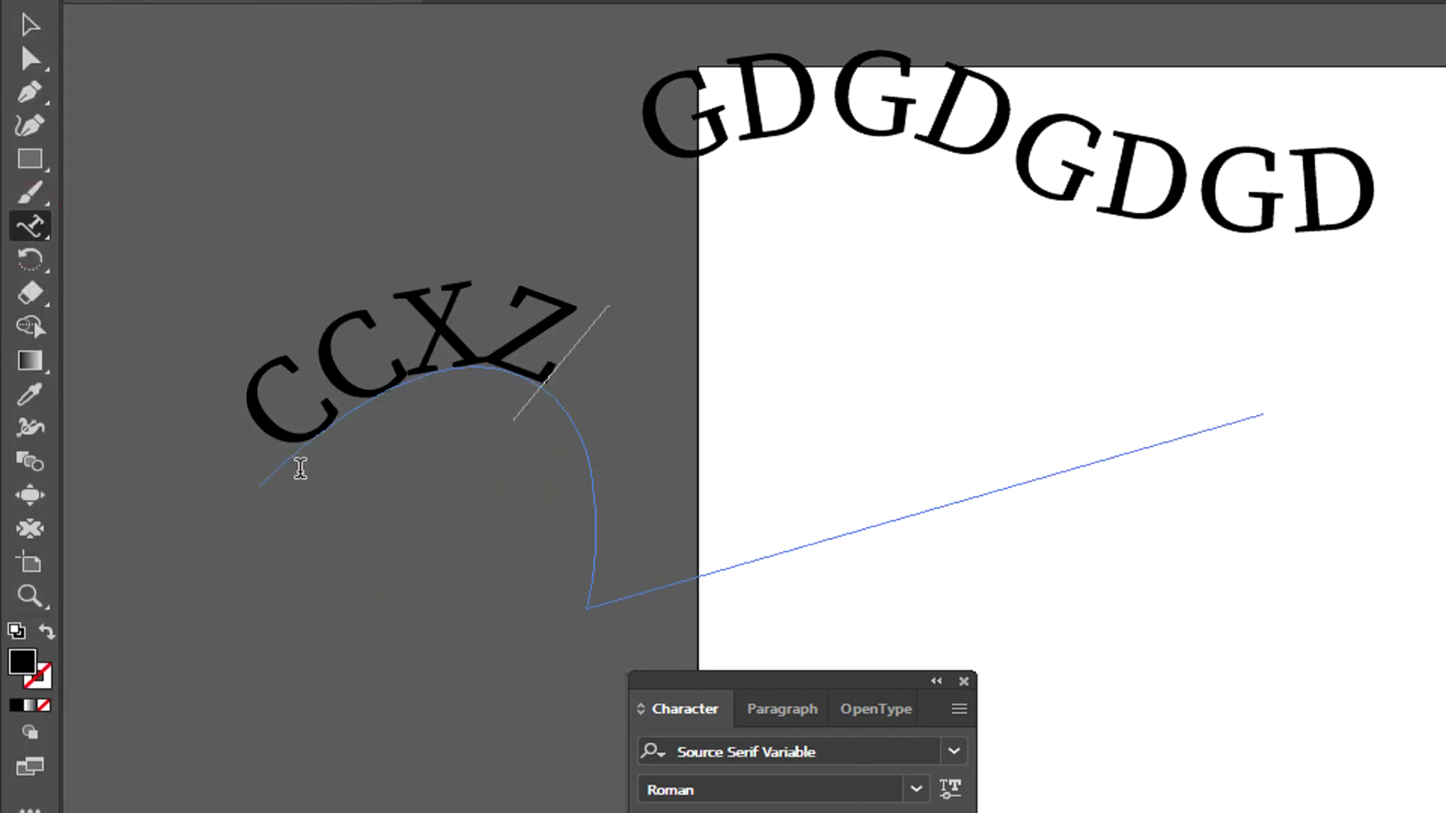
pyautogui.write('VXVXZVVVXZ')
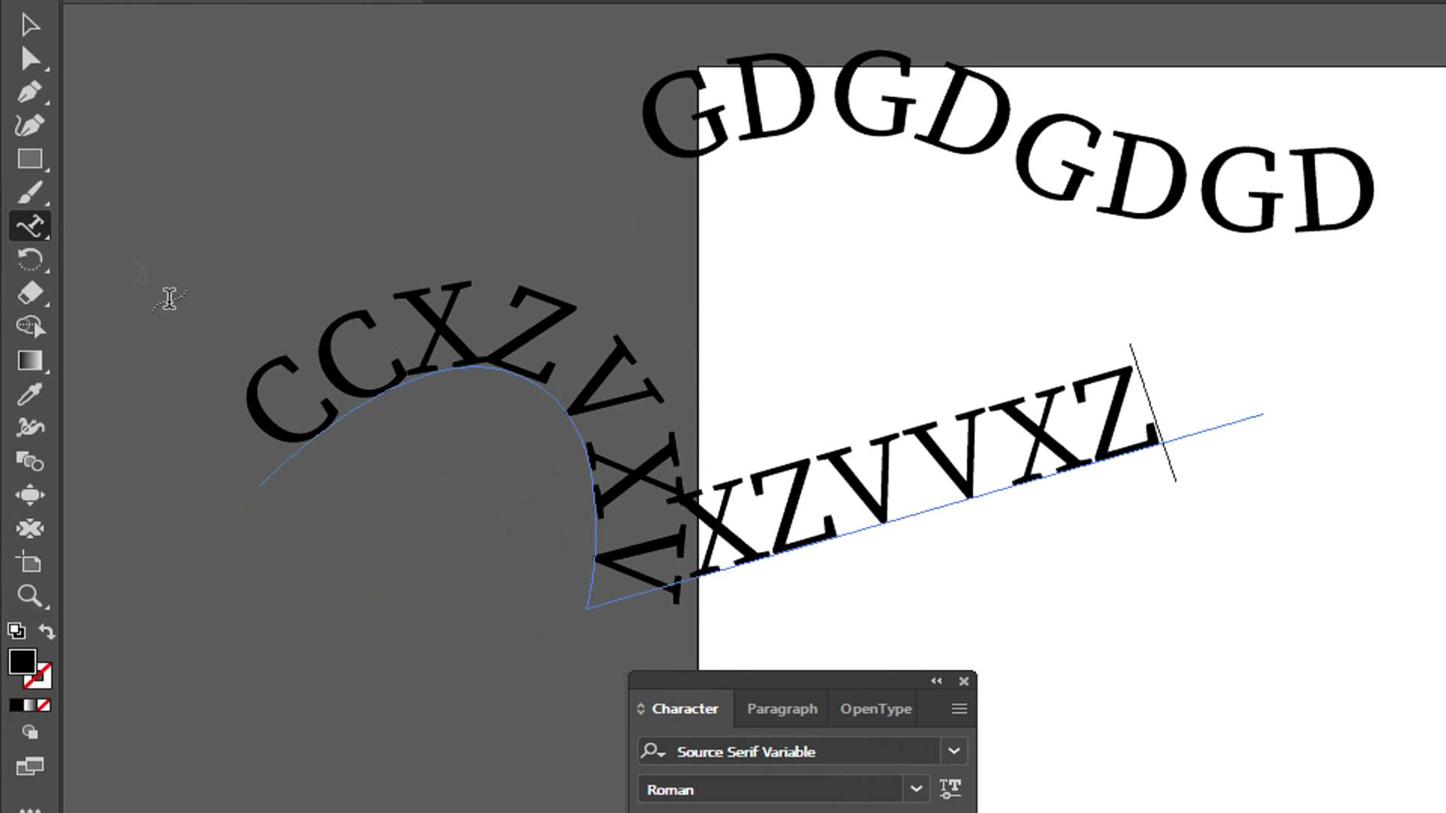
pyautogui.click(24, 107)
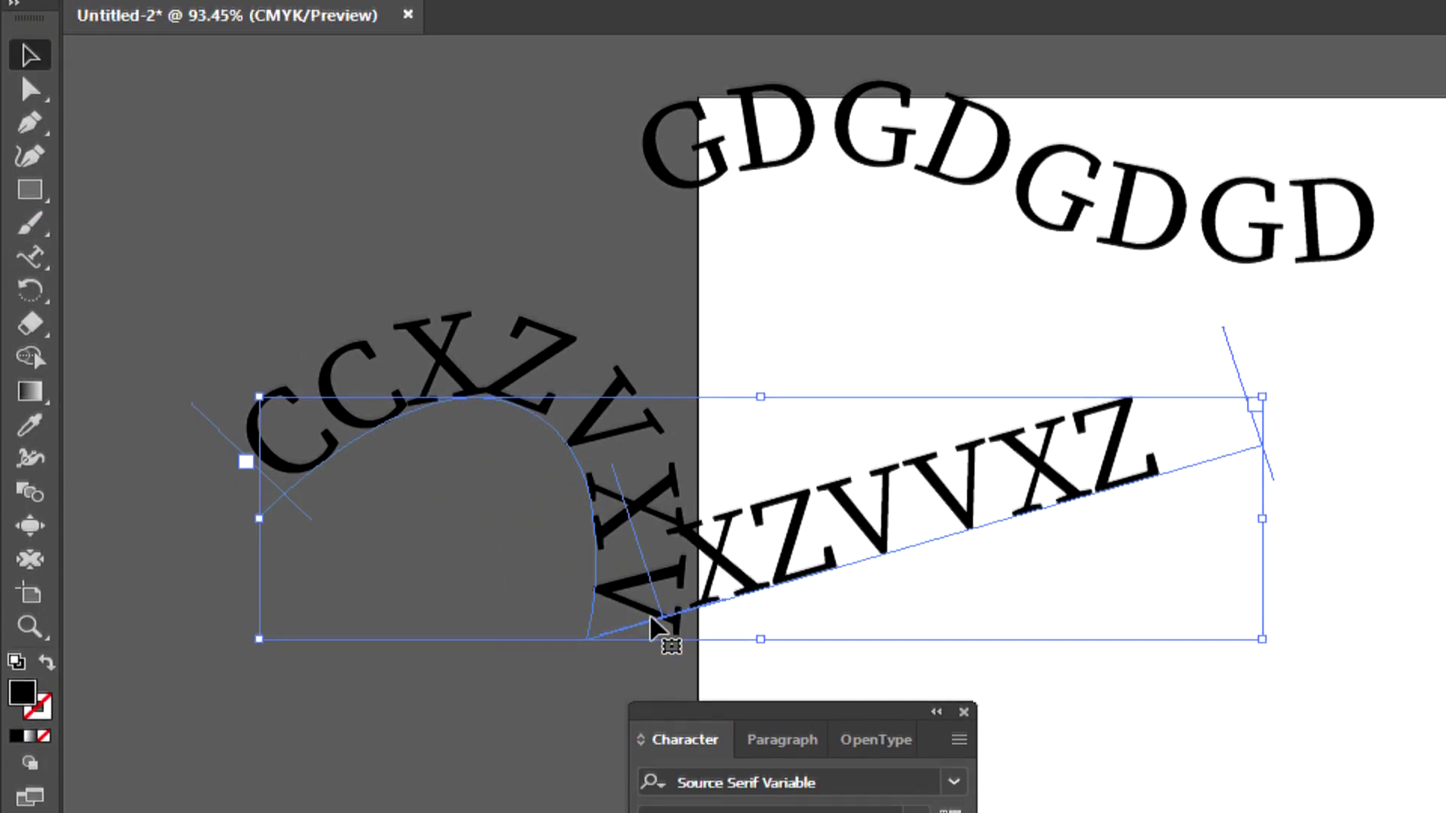
pyautogui.press('Delete')
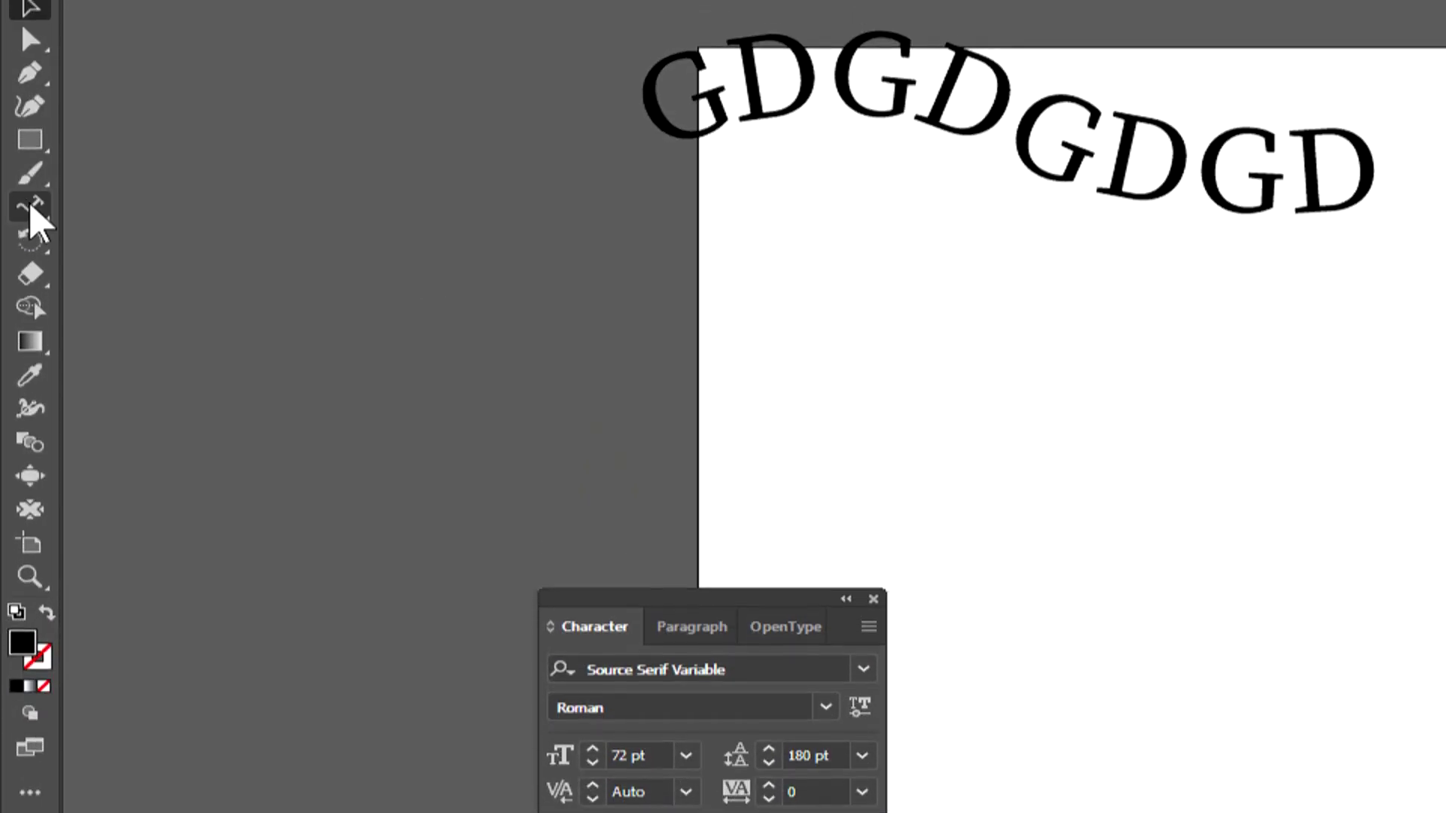
pyautogui.click(30, 205)
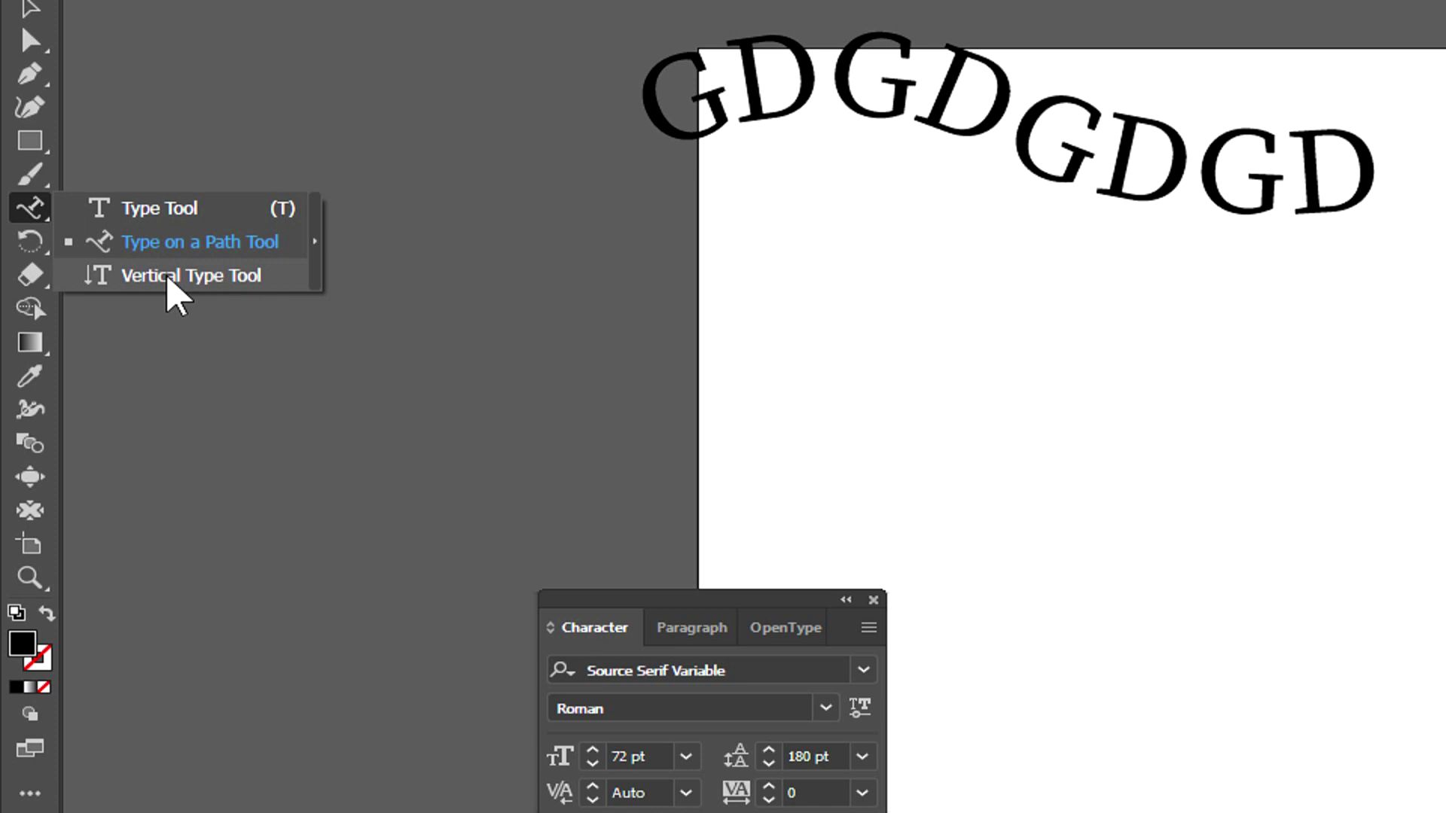
# - Type 'REAN EDIT' as vertical text left of the artboard, replacing a trial 'DIG'
pyautogui.click(164, 277)
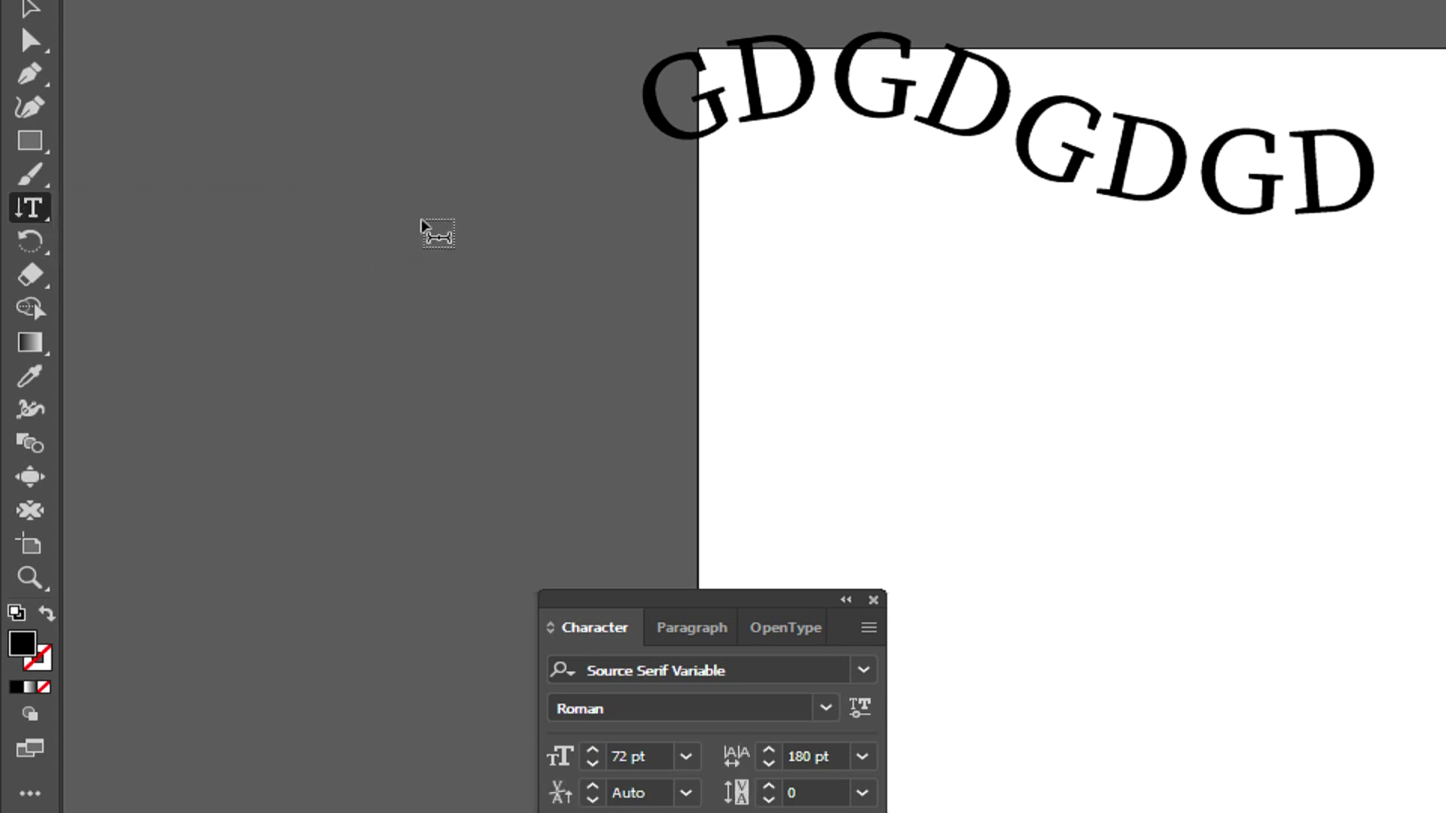
pyautogui.click(393, 204)
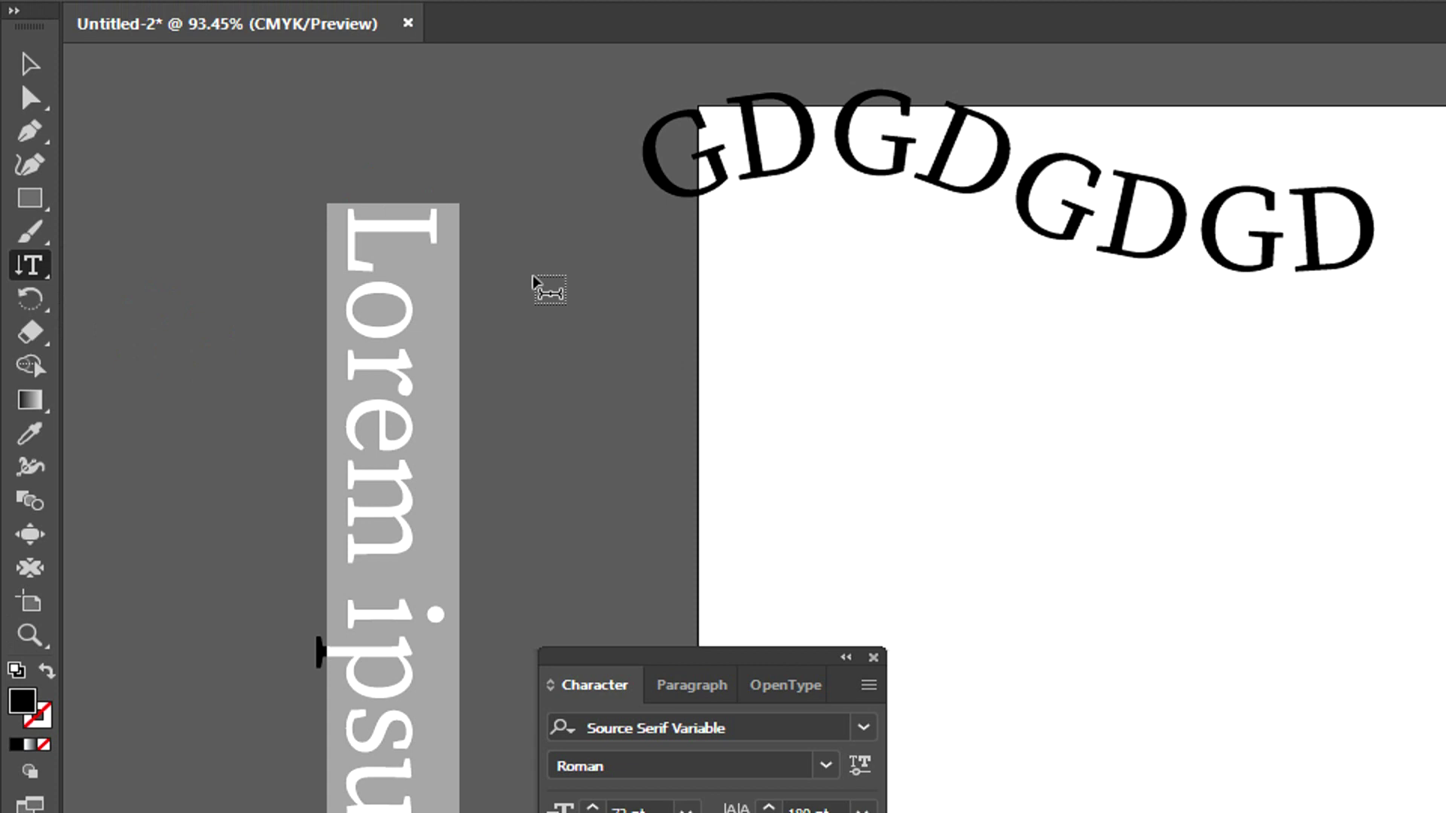
pyautogui.write('DIG')
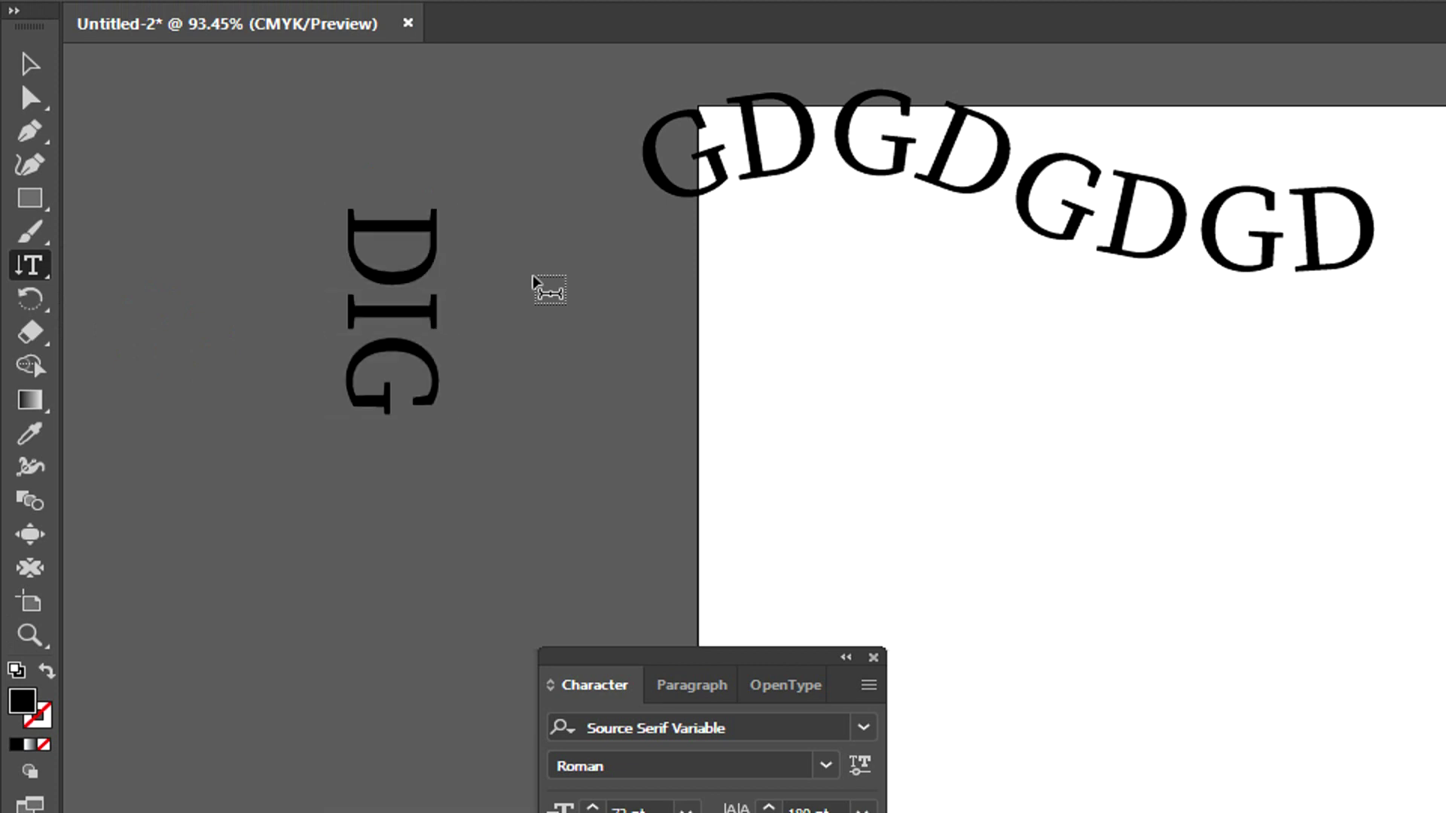
pyautogui.press('BackSpace')
pyautogui.press('BackSpace')
pyautogui.press('BackSpace')
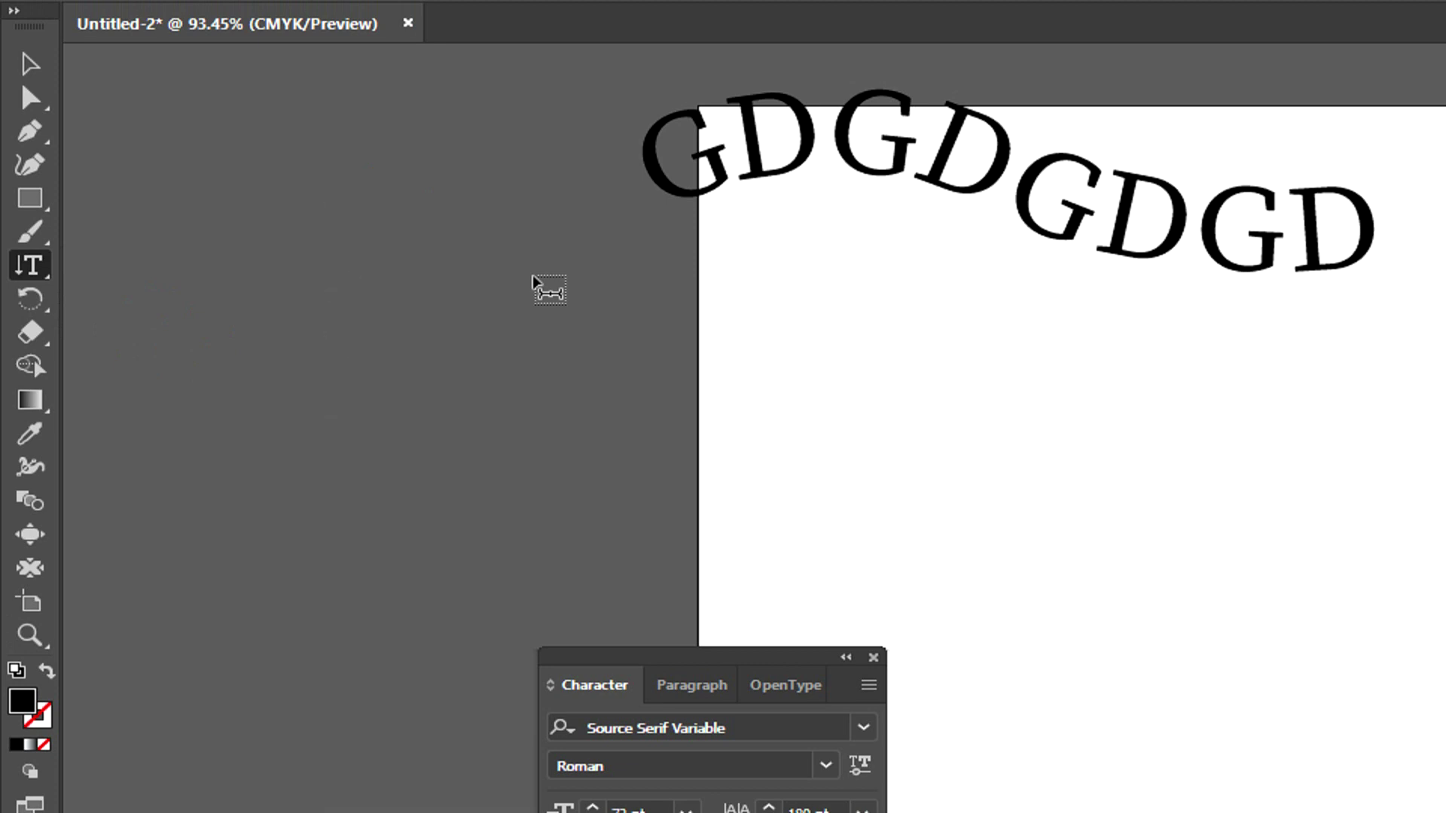
pyautogui.write('REAN')
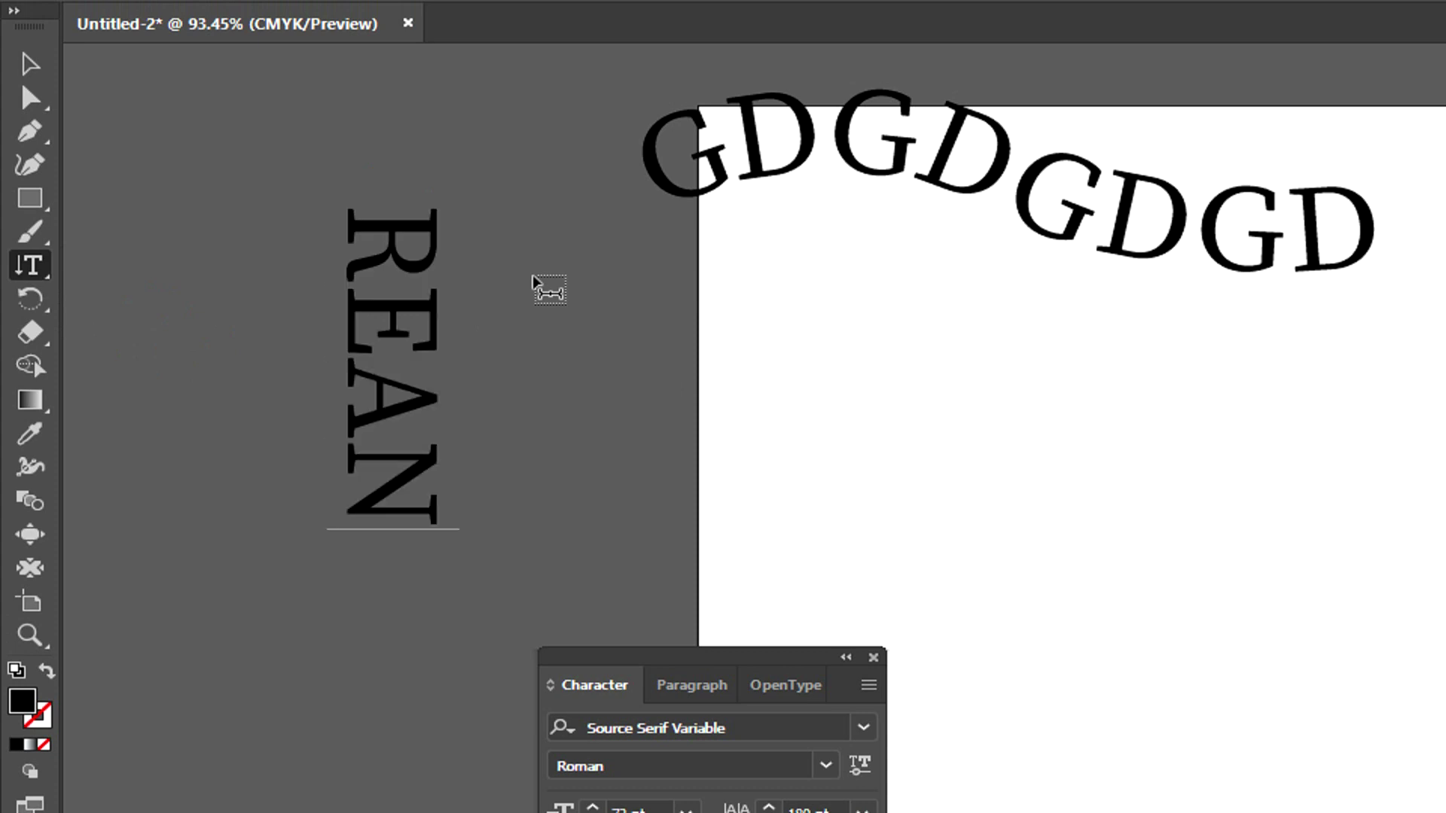
pyautogui.write(' EDIT')
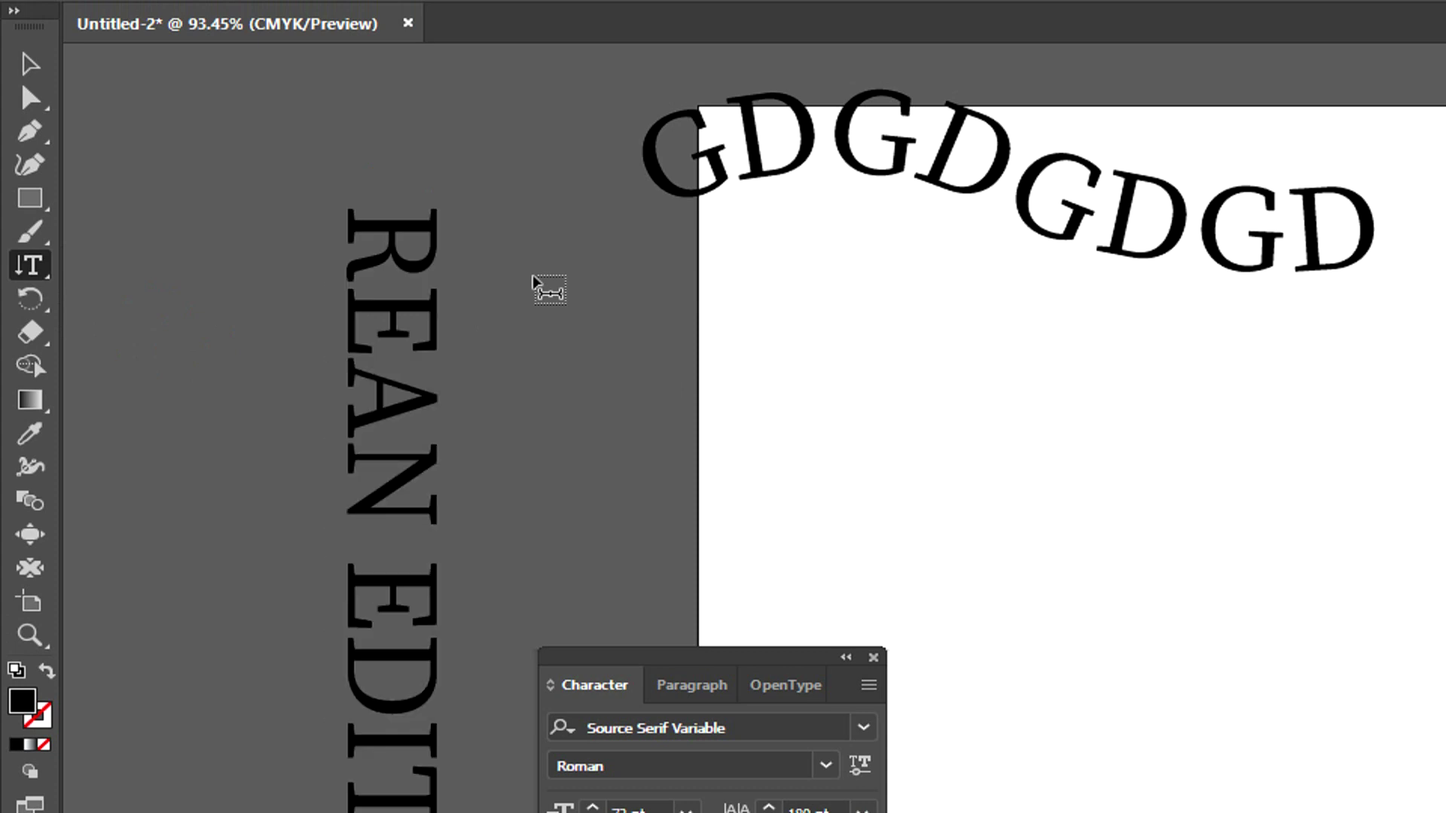
# - Select the REAN EDIT column and drag it into position
pyautogui.click(30, 64)
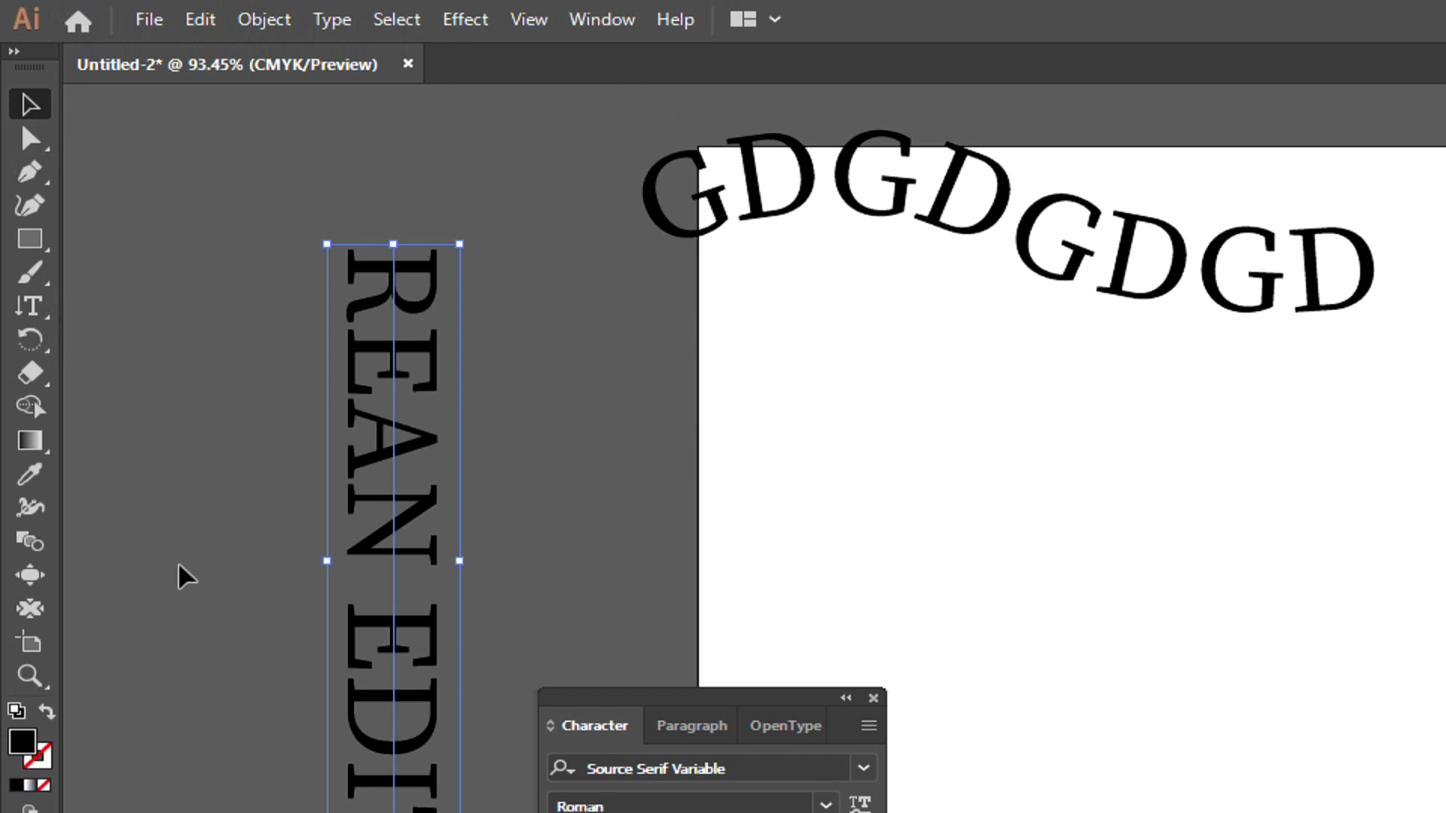
pyautogui.click(306, 611)
pyautogui.moveTo(371, 452); pyautogui.dragTo(413, 373)
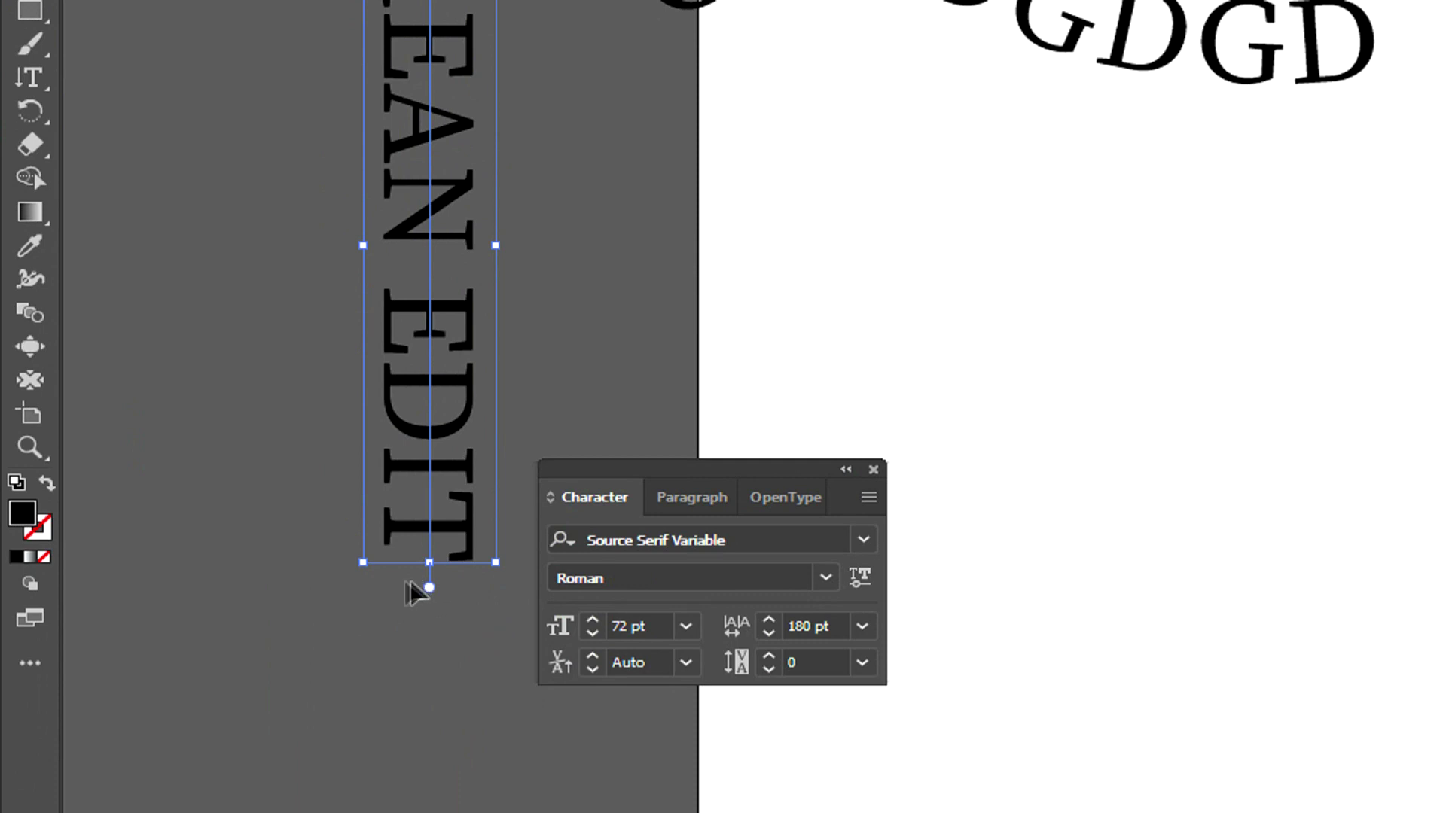
pyautogui.moveTo(345, 572); pyautogui.dragTo(775, 323)
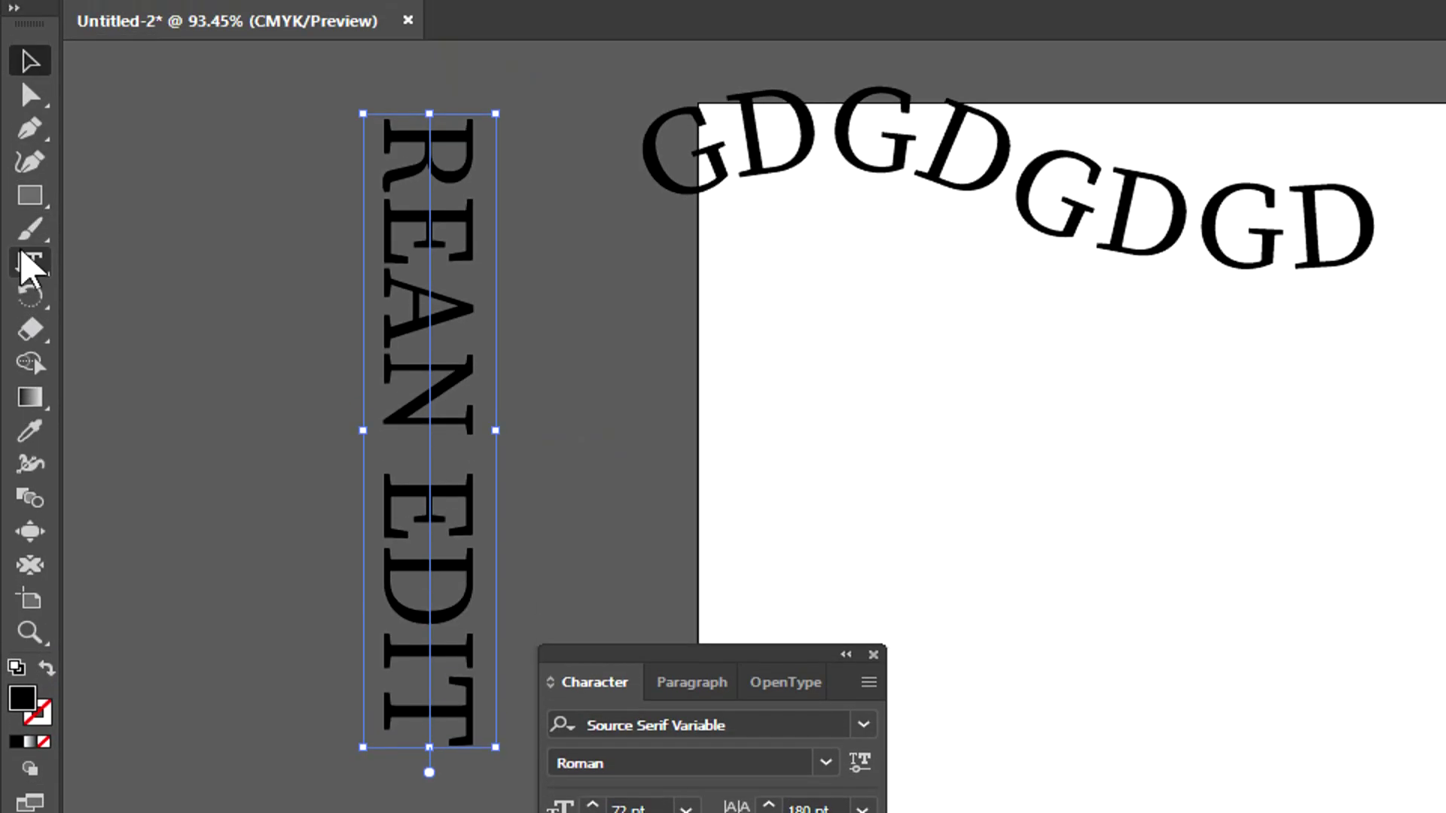
pyautogui.click(28, 262)
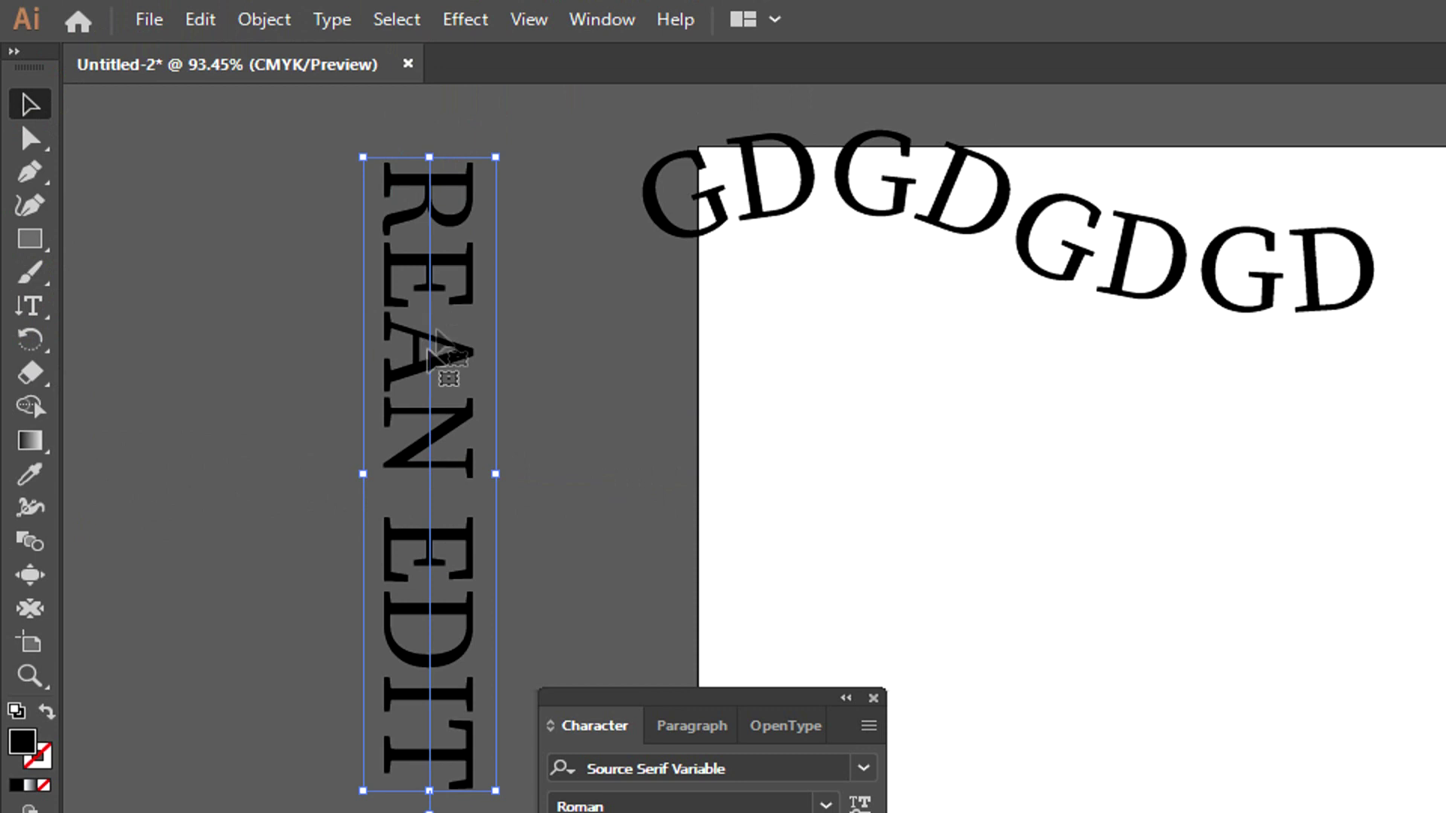
pyautogui.click(29, 305)
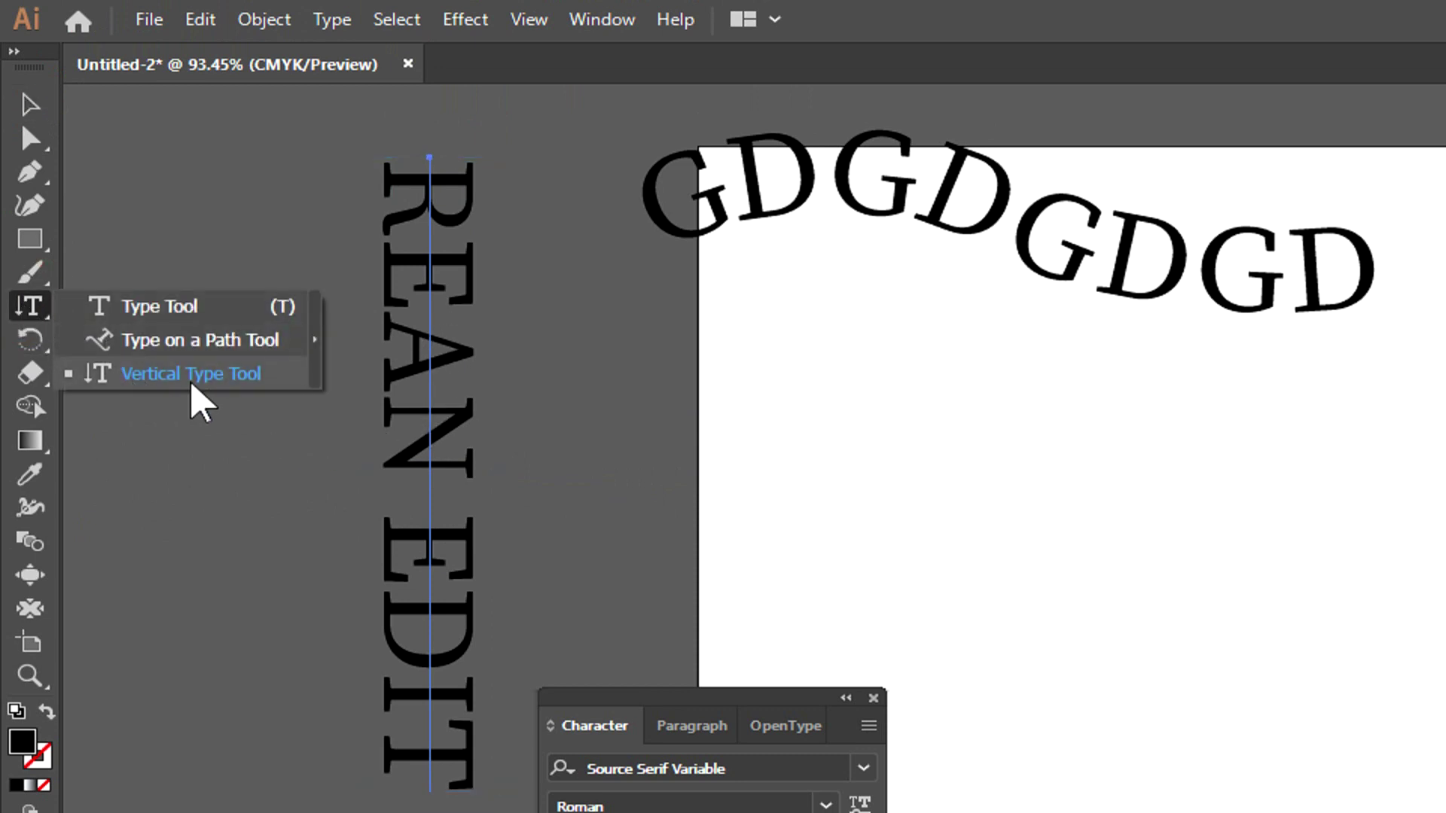
# - Type a second vertical column 'DFDFF' beside REAN EDIT and drag the Character panel onto the artboard
pyautogui.click(239, 377)
pyautogui.click(622, 353)
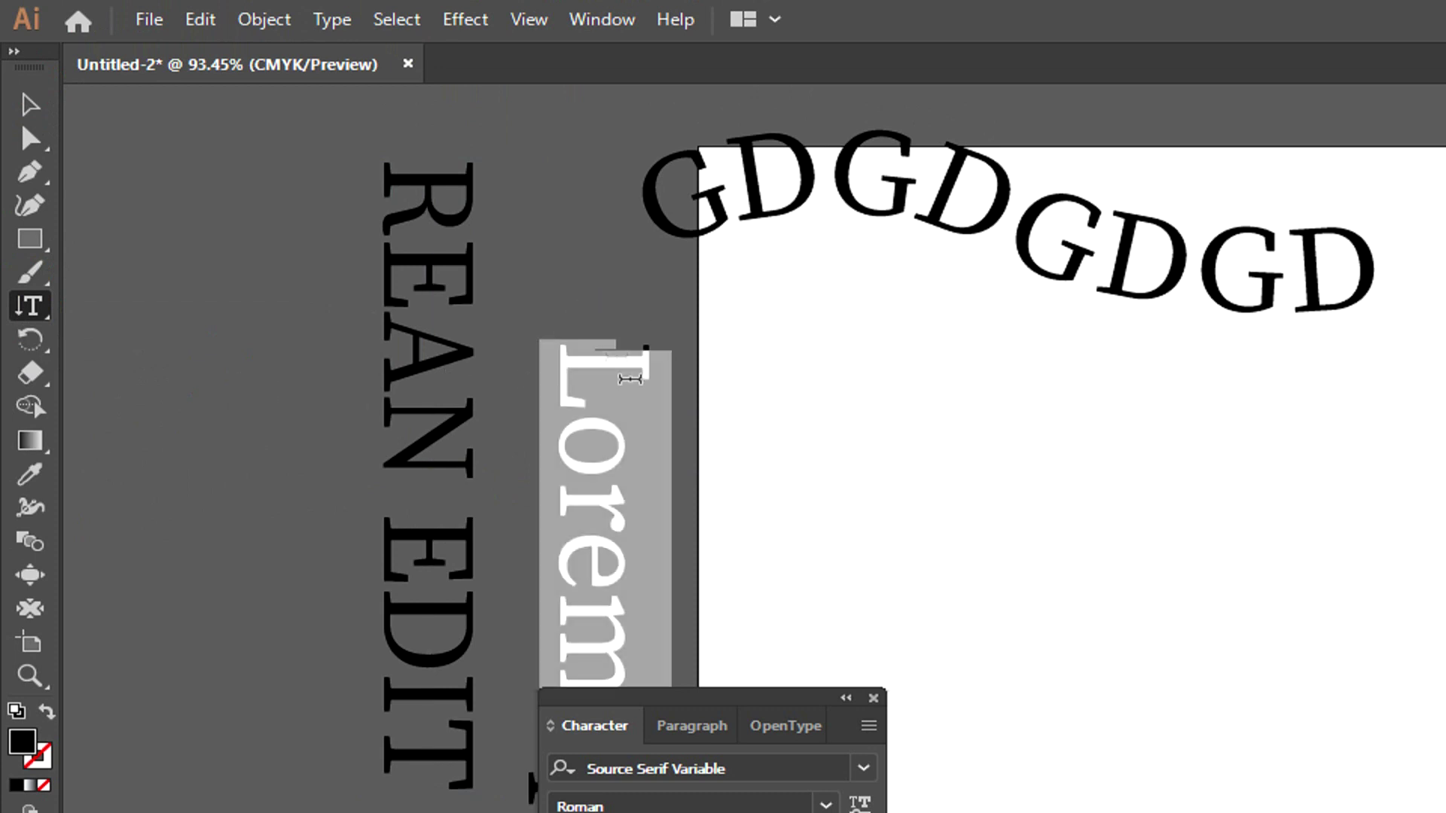
pyautogui.write('DFDF')
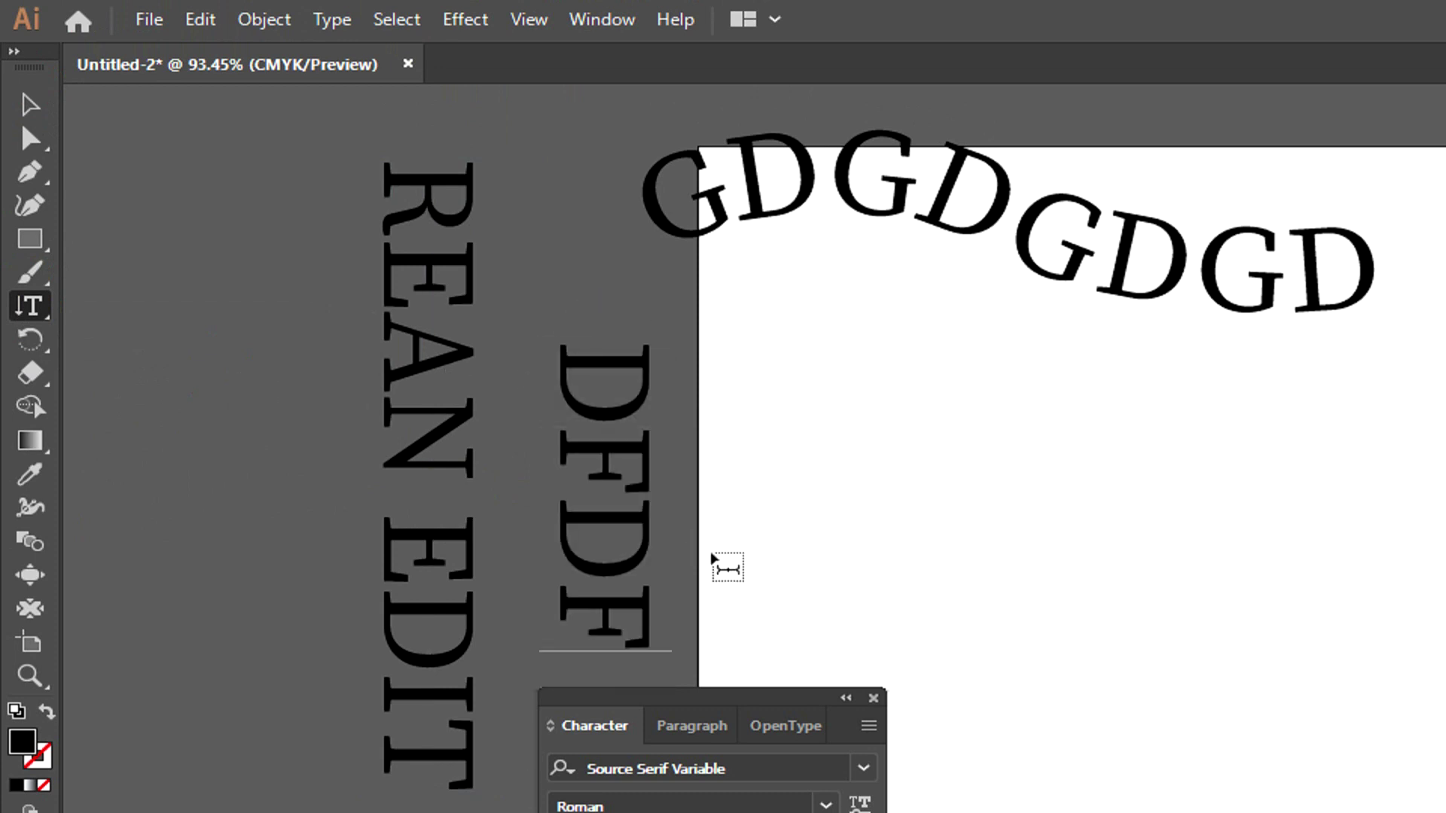
pyautogui.write('F')
pyautogui.click(27, 104)
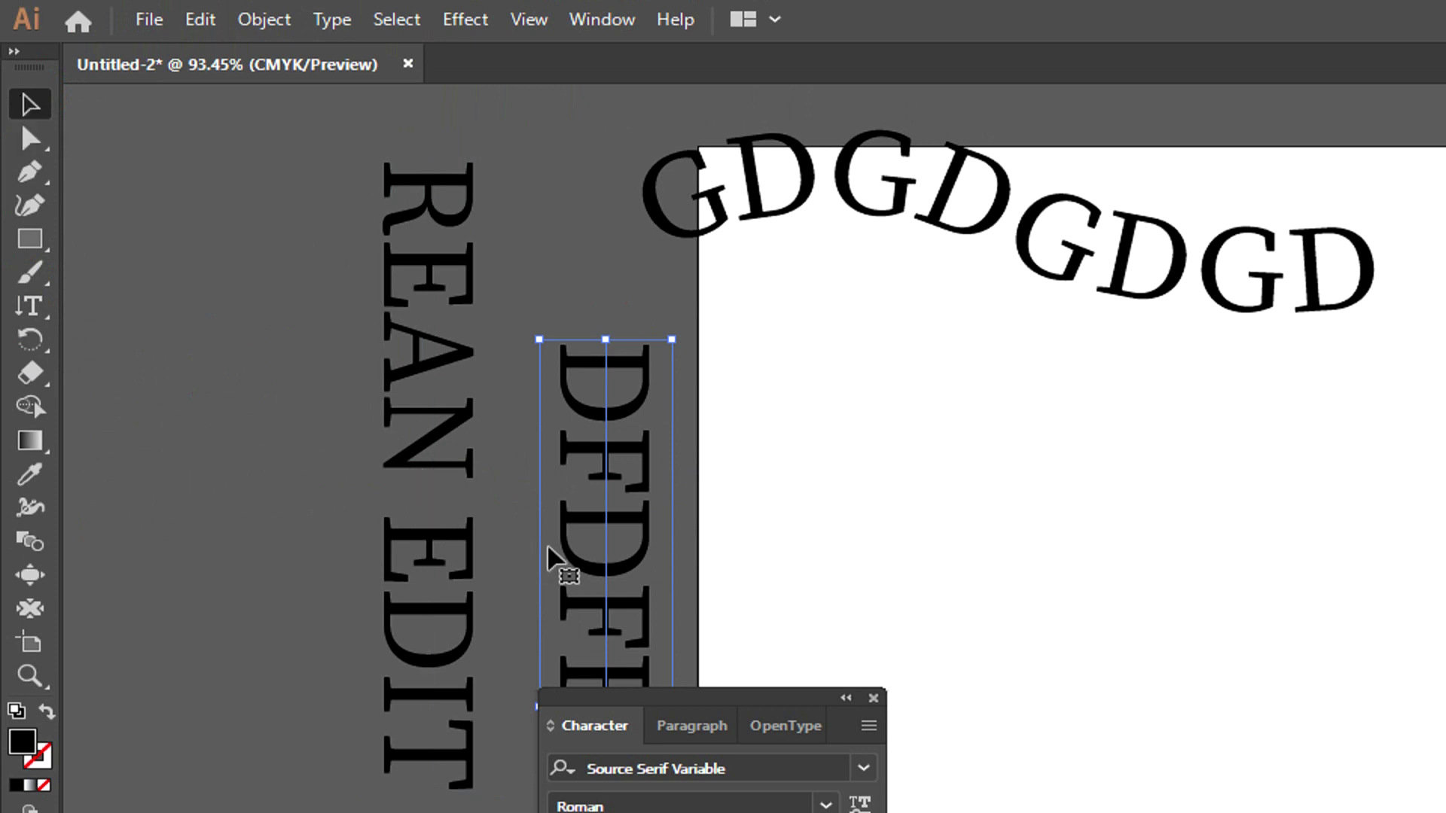
pyautogui.click(629, 629)
pyautogui.moveTo(629, 629); pyautogui.dragTo(986, 508)
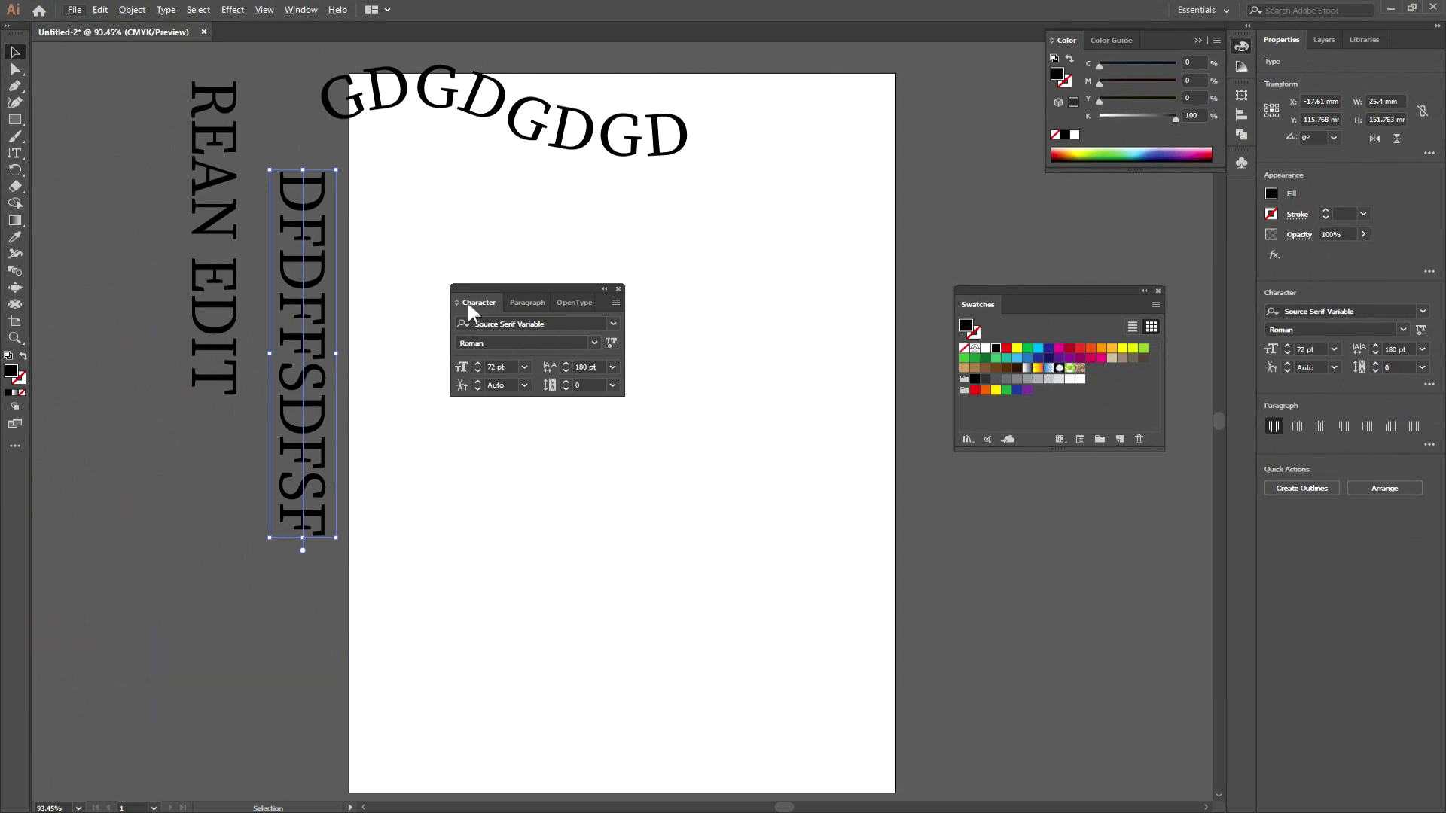
# - Drag the floating Character panel slightly right across the artboard, leaving both vertical text columns unchanged
pyautogui.moveTo(474, 298); pyautogui.dragTo(590, 303)
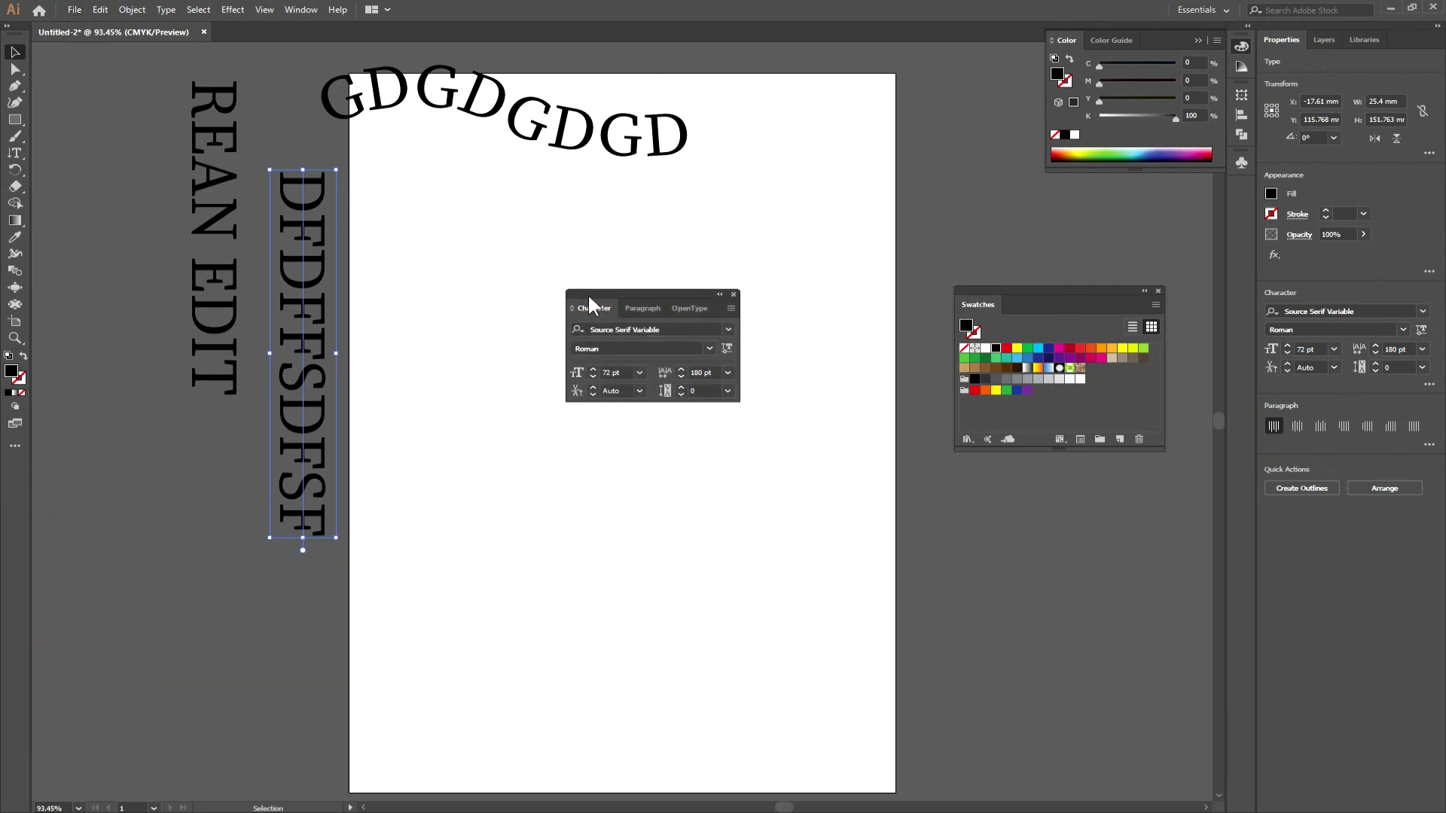